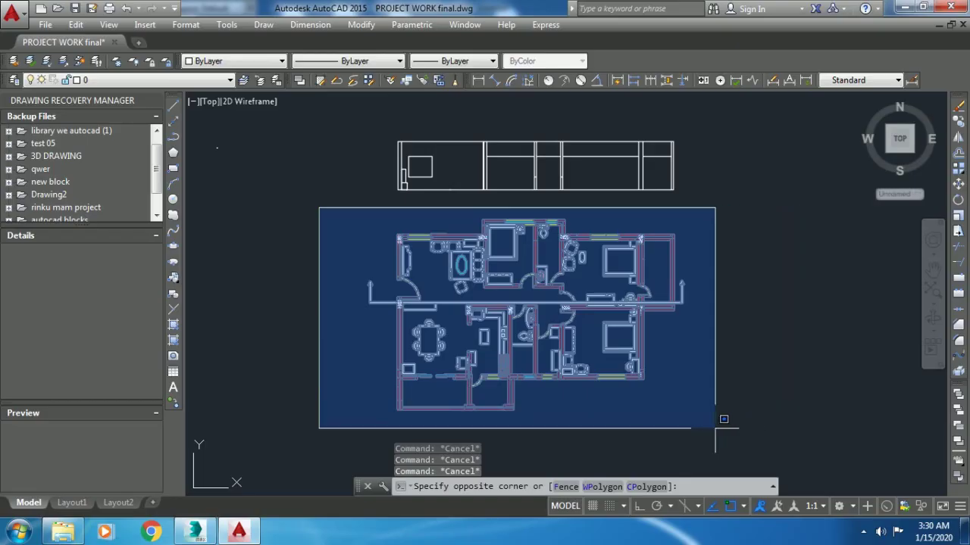
# - Select the whole floor plan and start a WBLOCK export of it
pyautogui.click(720, 431)
pyautogui.write('wb')
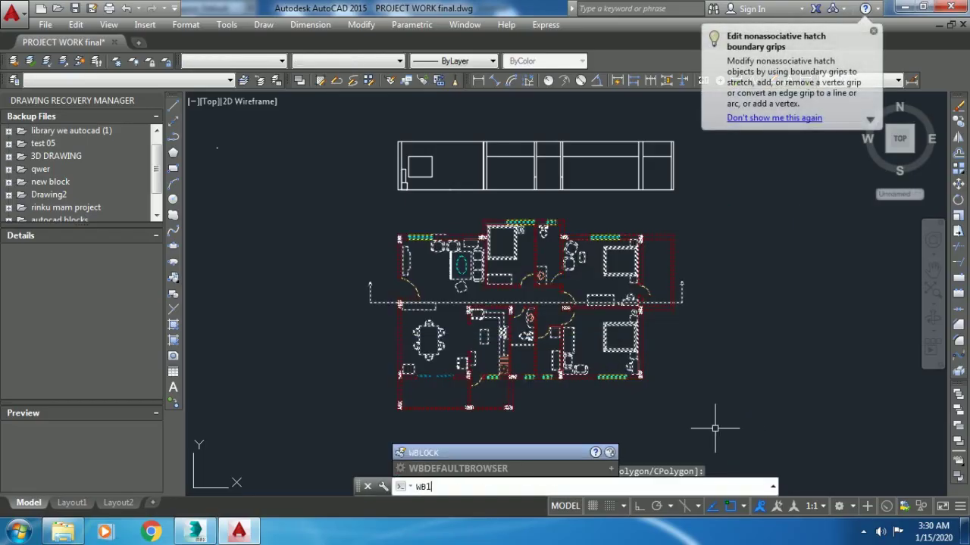
pyautogui.write('l')
pyautogui.press('Return')
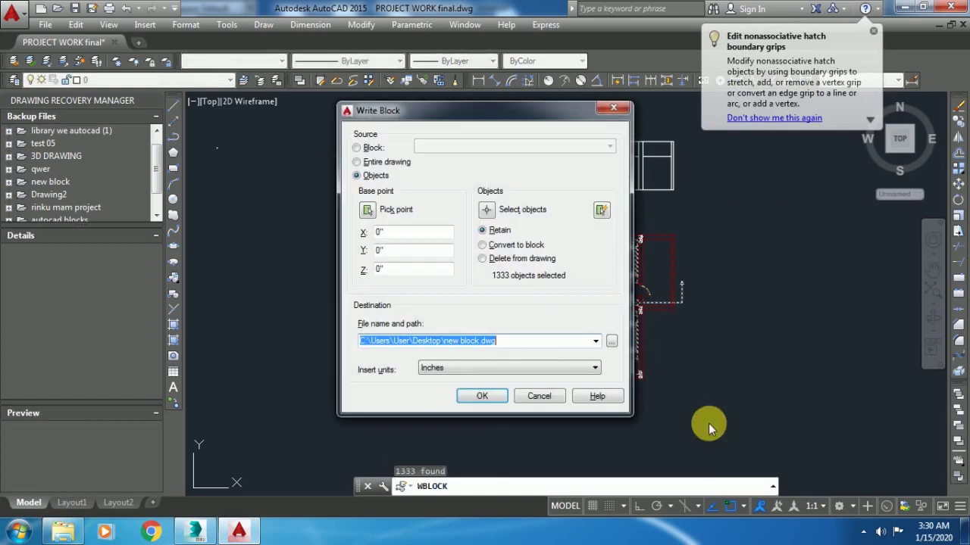
# - Set the Write Block base point to X 0, Y 0 and browse for a save location
pyautogui.click(366, 210)
pyautogui.click(536, 297)
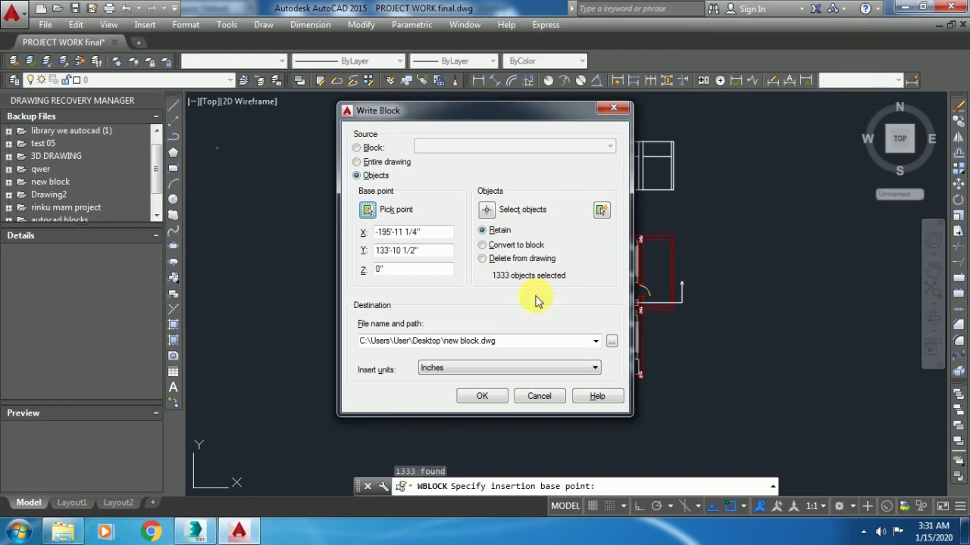
pyautogui.doubleClick(430, 232)
pyautogui.write('0')
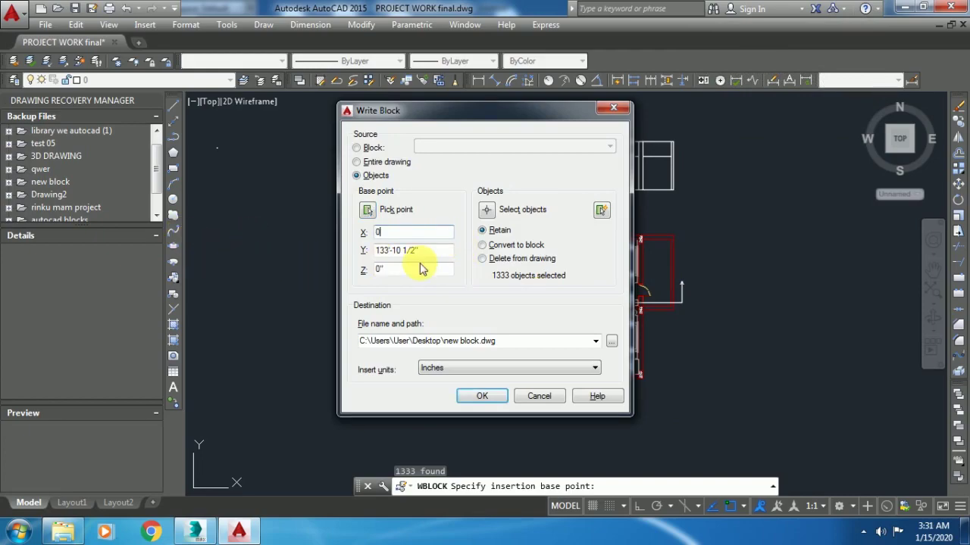
pyautogui.doubleClick(432, 252)
pyautogui.write('0')
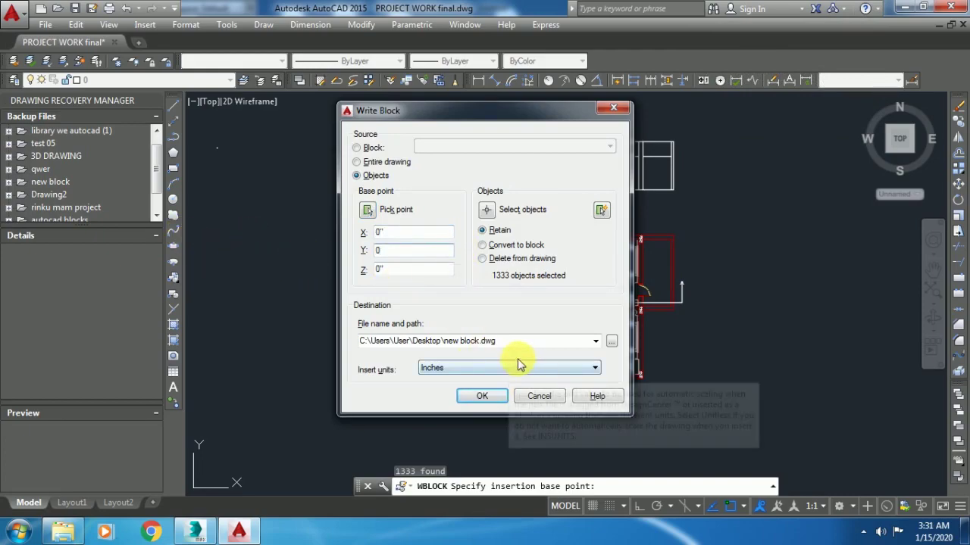
pyautogui.click(611, 343)
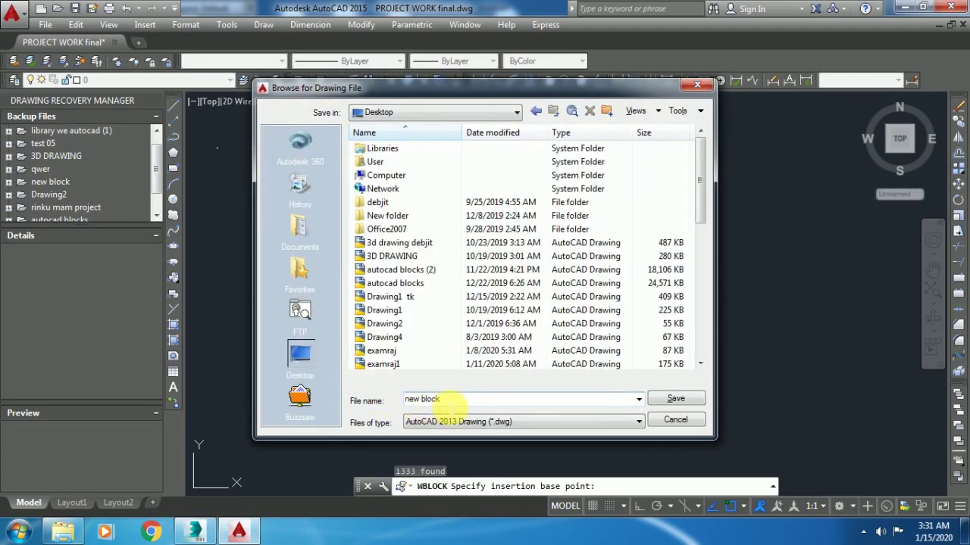
# - Try exporting under the default name 'new block', declining to overwrite the existing file
pyautogui.click(675, 399)
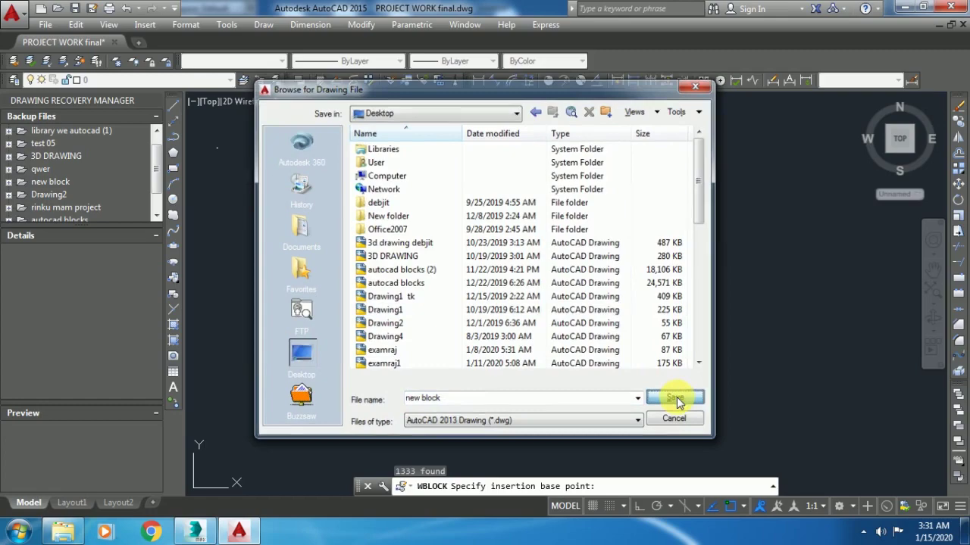
pyautogui.click(493, 396)
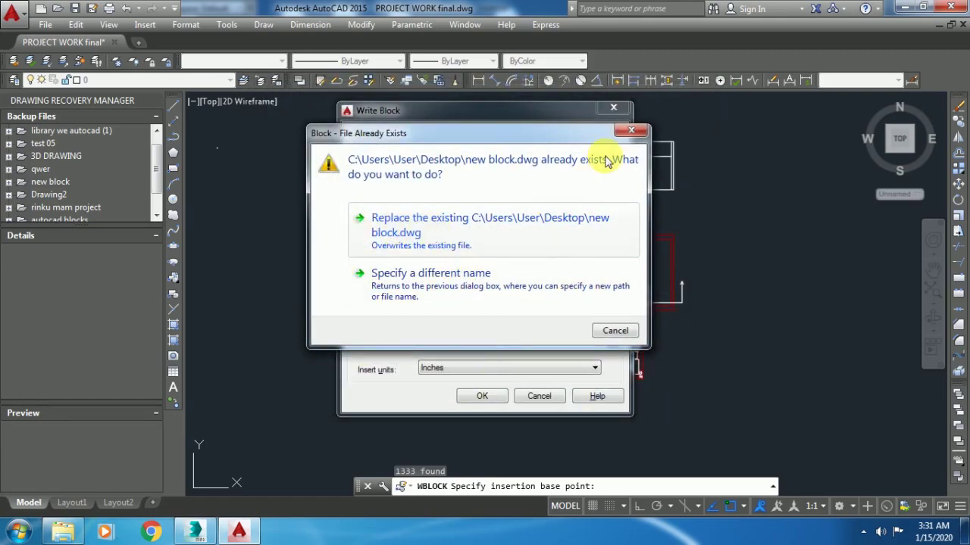
pyautogui.click(629, 134)
# - Save the export as project008.dwg on the Desktop and write the floor plan to it
pyautogui.click(610, 342)
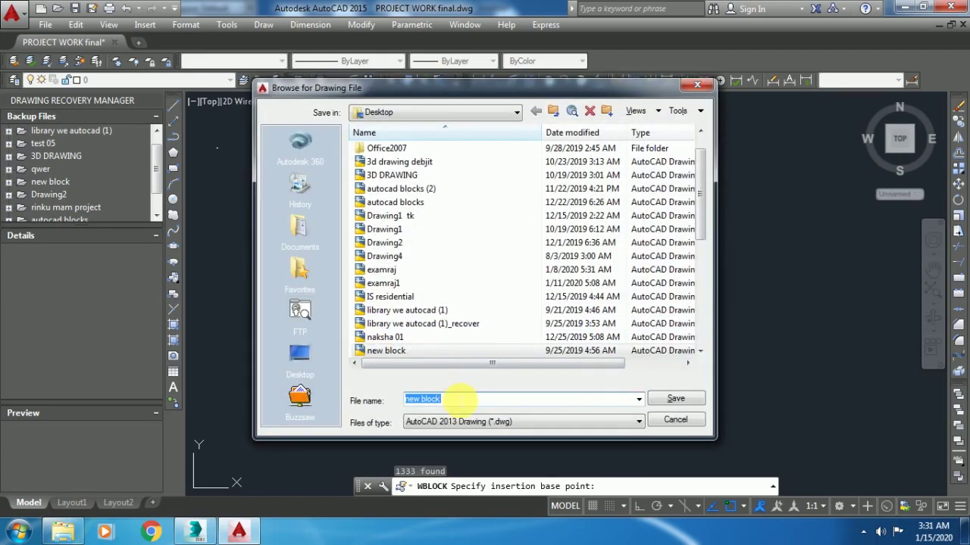
pyautogui.write('project')
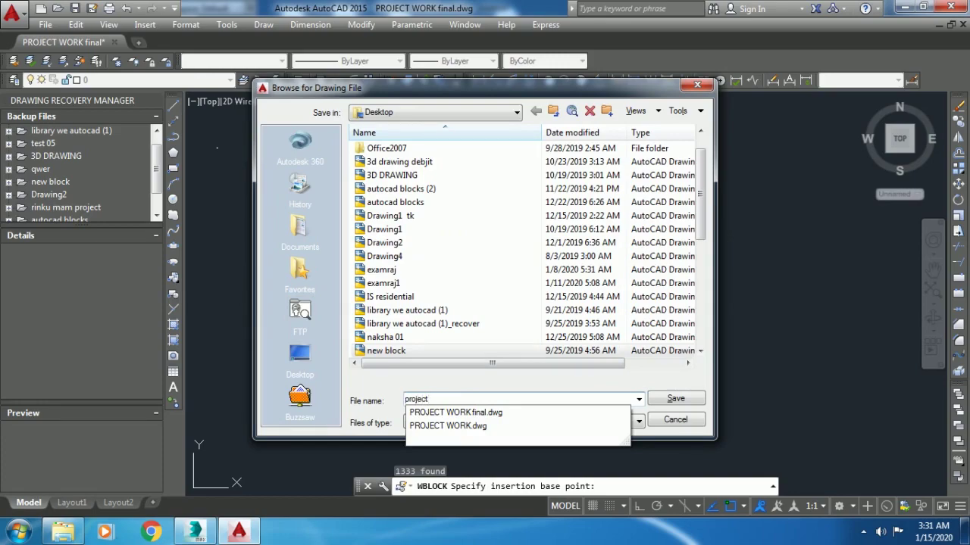
pyautogui.write('008')
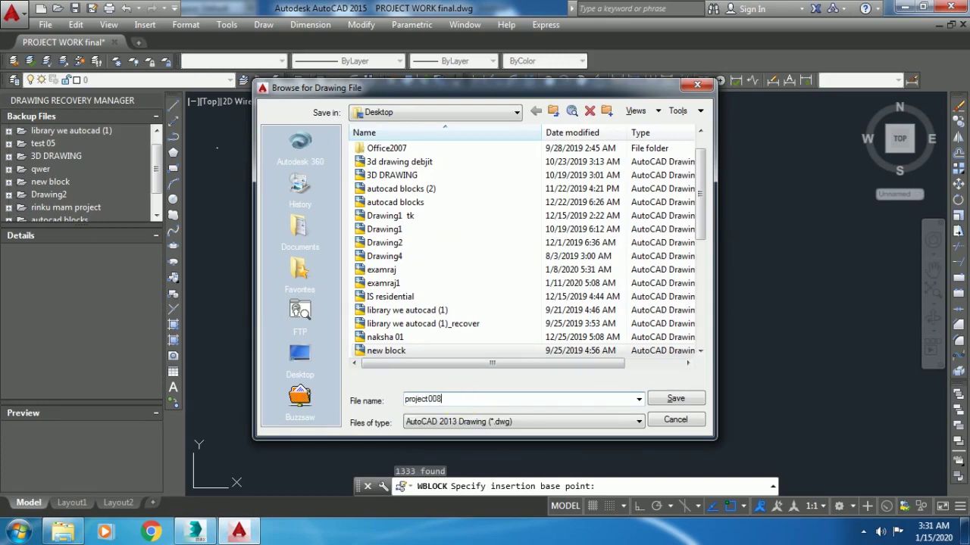
pyautogui.click(299, 355)
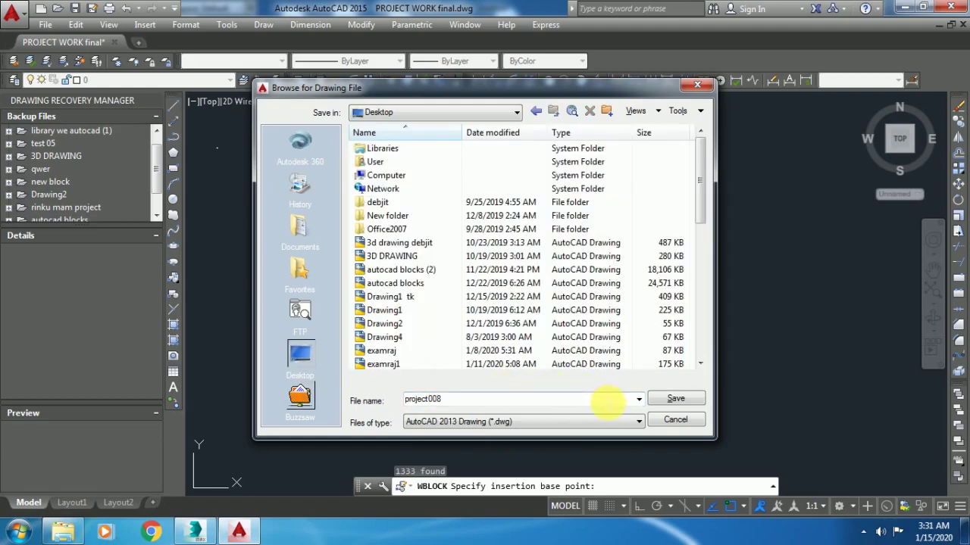
pyautogui.click(666, 406)
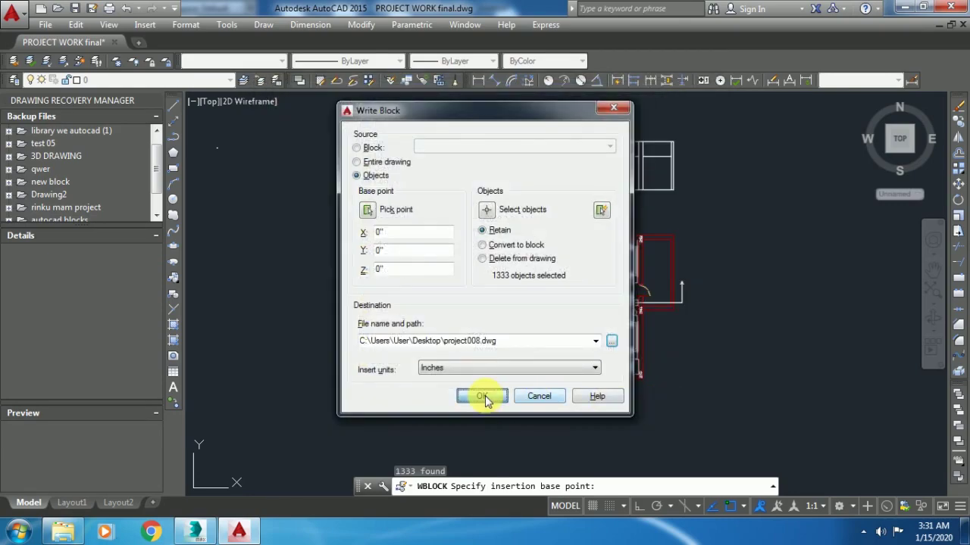
pyautogui.click(484, 396)
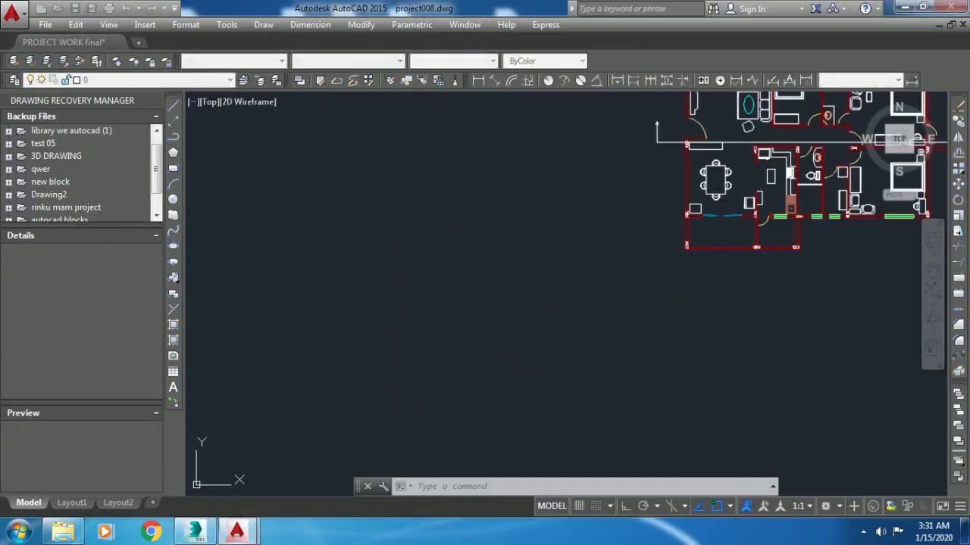
pyautogui.scroll(4, 444, 270)
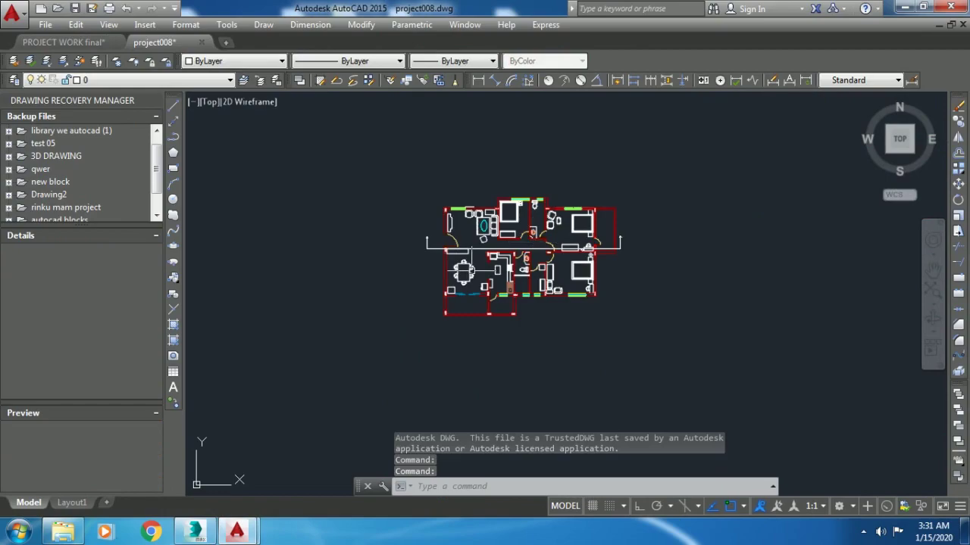
# - Switch to 3ds Max and reset the scene without saving the old one
pyautogui.click(194, 531)
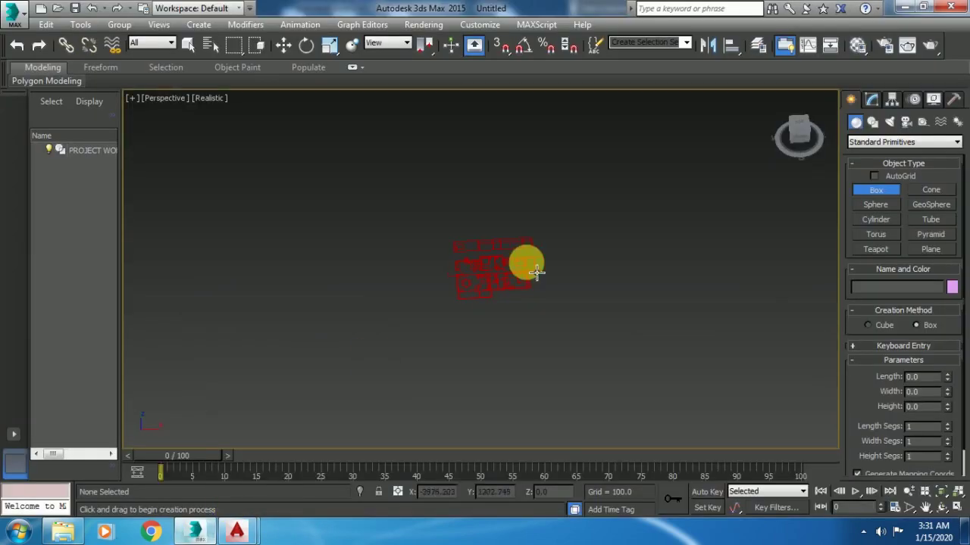
pyautogui.scroll(5, 450, 292)
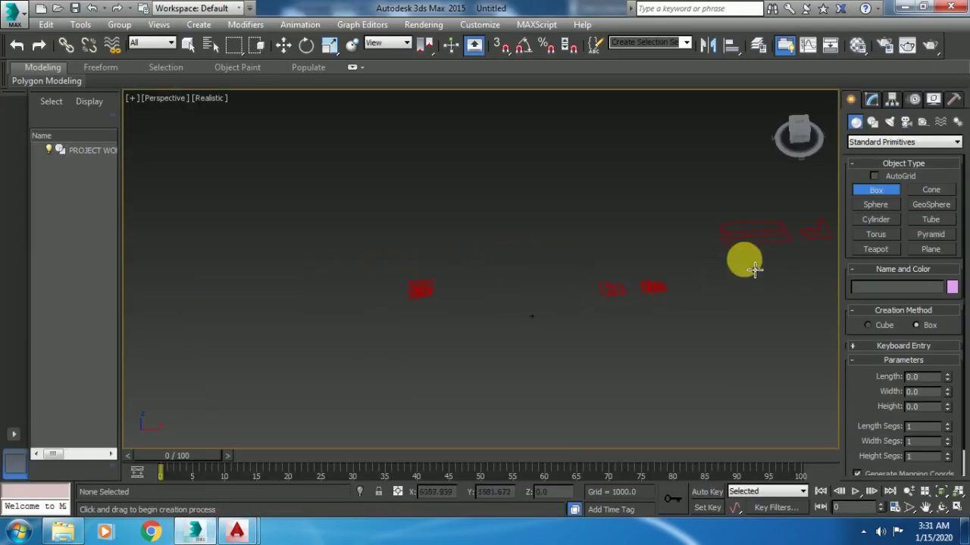
pyautogui.scroll(-3, 778, 247)
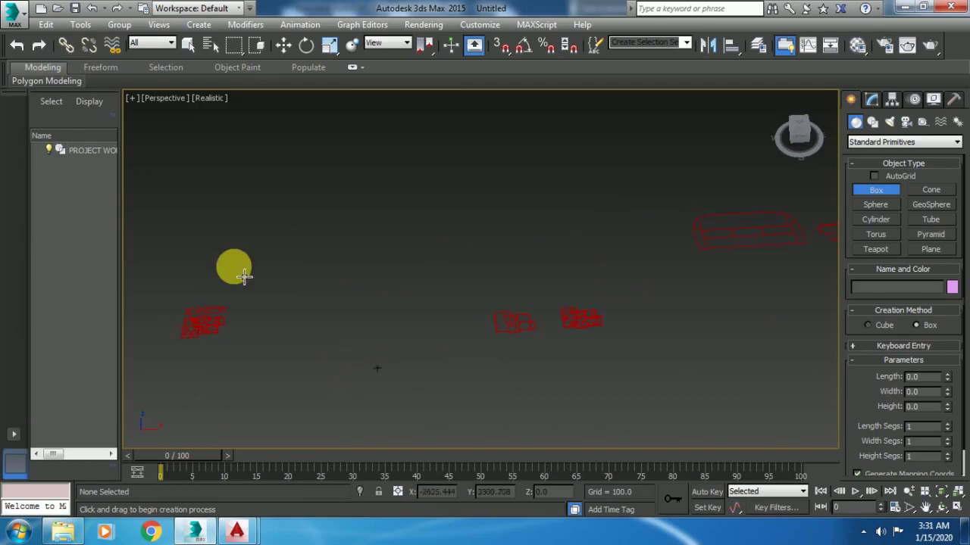
pyautogui.click(15, 13)
pyautogui.click(39, 77)
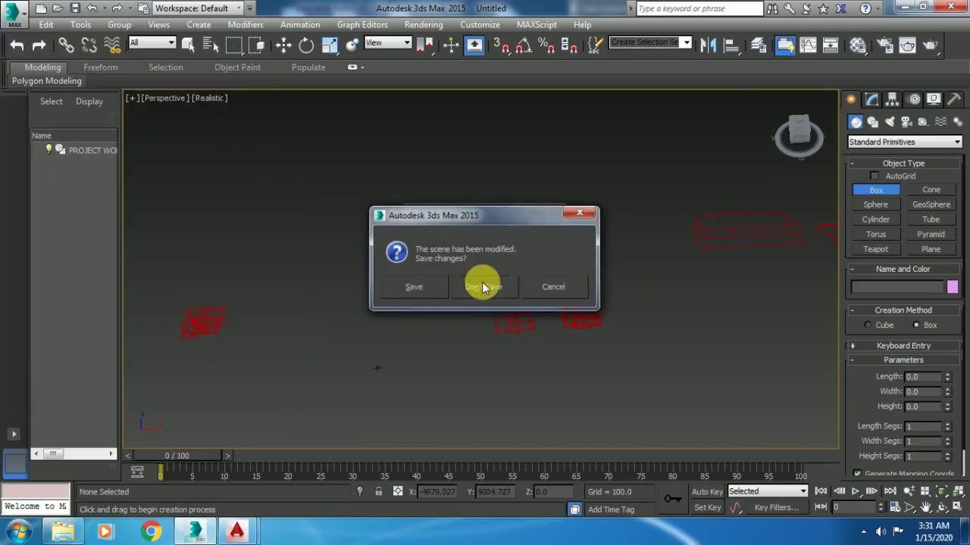
pyautogui.click(476, 284)
pyautogui.click(448, 288)
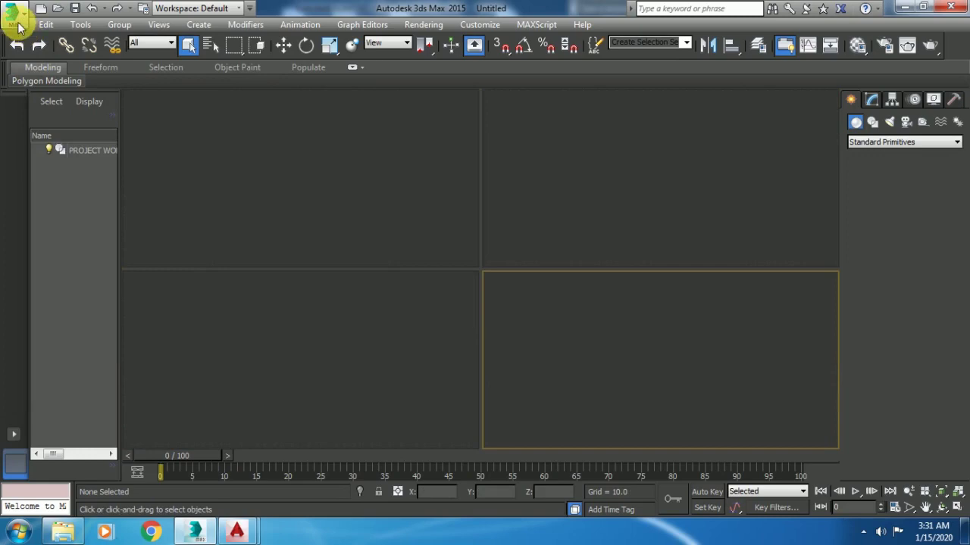
# - Import project008.dwg with the default import options
pyautogui.click(15, 19)
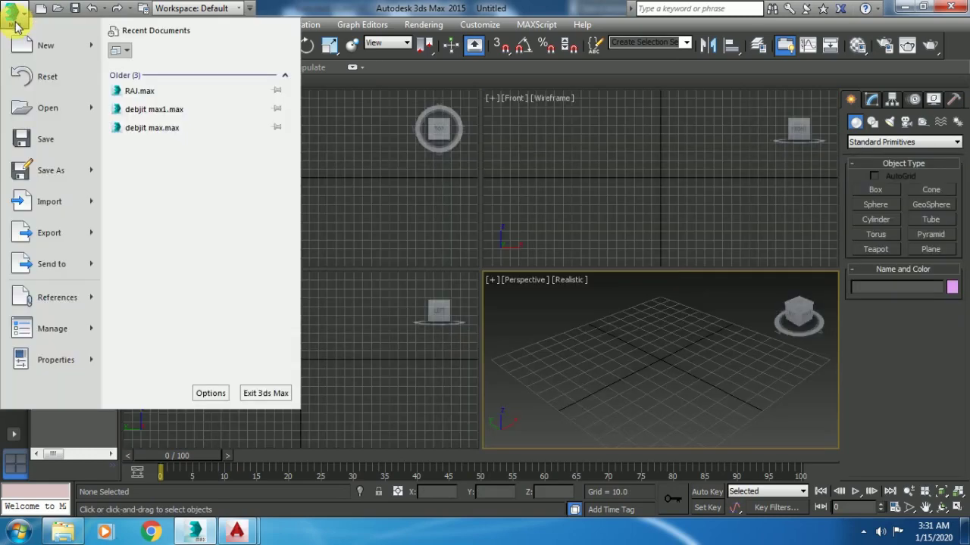
pyautogui.click(45, 205)
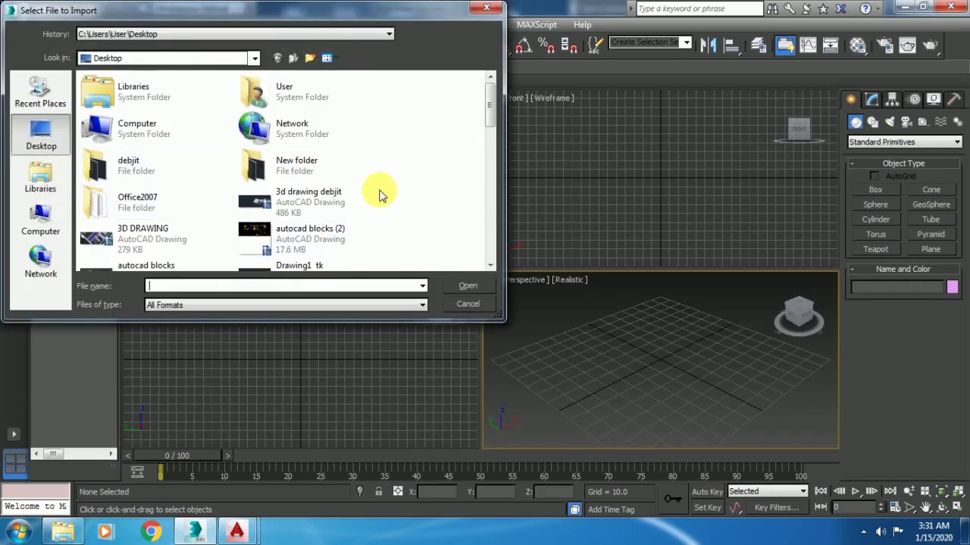
pyautogui.click(280, 243)
pyautogui.press('p')
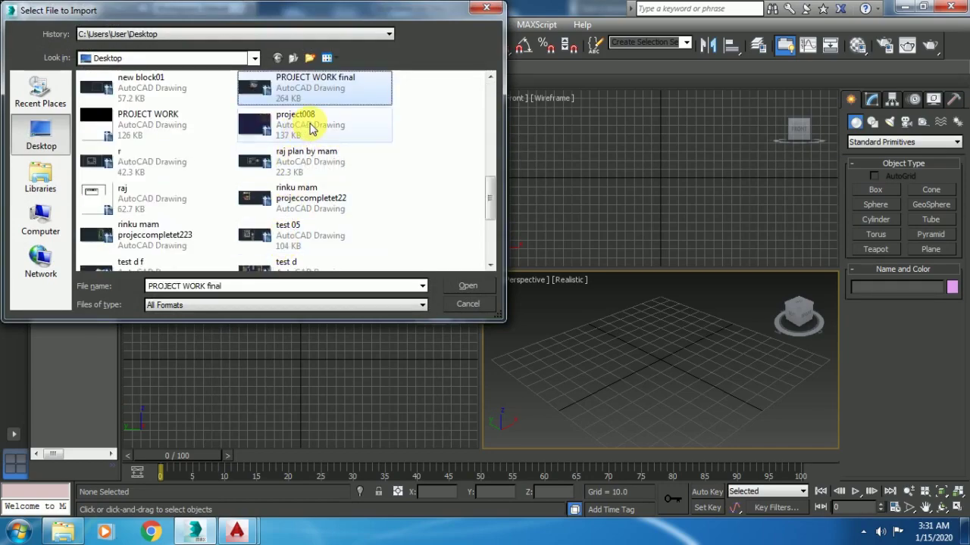
pyautogui.doubleClick(298, 125)
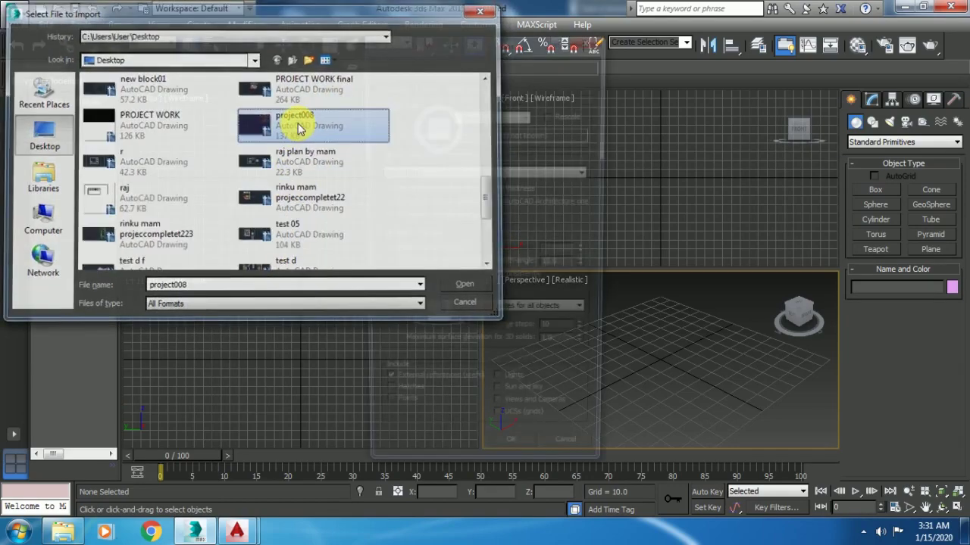
pyautogui.click(525, 467)
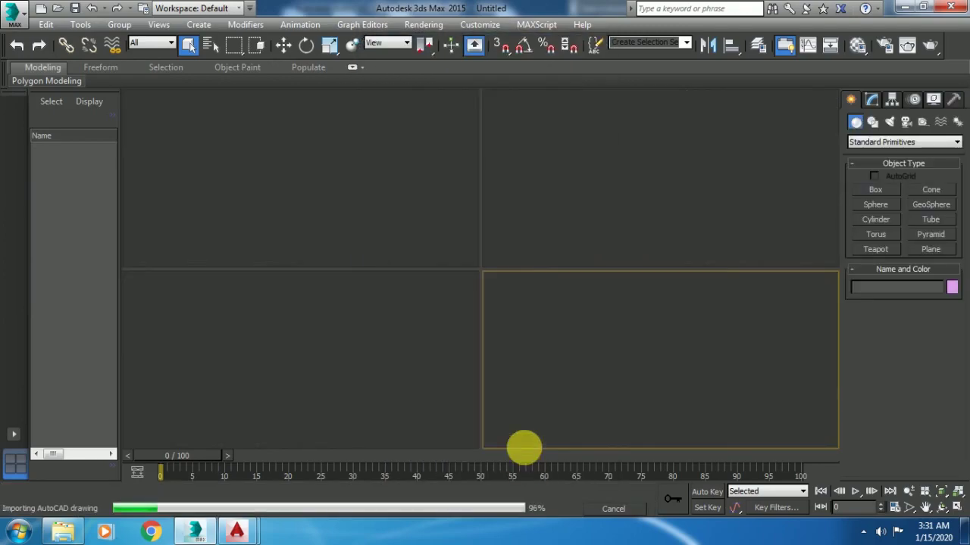
pyautogui.scroll(-5, 325, 205)
# - Select the imported floor plan and move it to X 0, Y 0 at the world origin
pyautogui.scroll(-3, 333, 210)
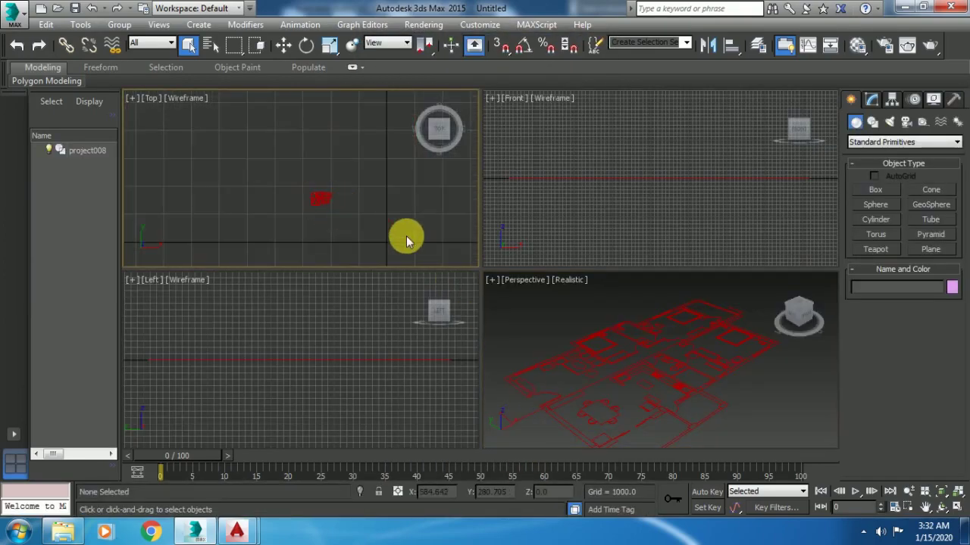
pyautogui.moveTo(283, 175); pyautogui.dragTo(355, 230)
pyautogui.press('w')
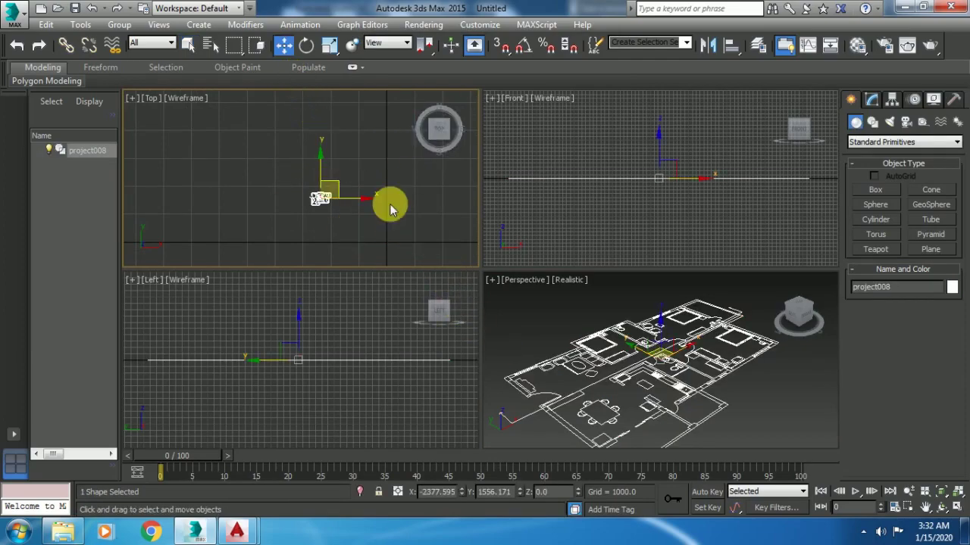
pyautogui.scroll(1, 336, 192)
pyautogui.scroll(2, 303, 173)
pyautogui.scroll(2, 303, 174)
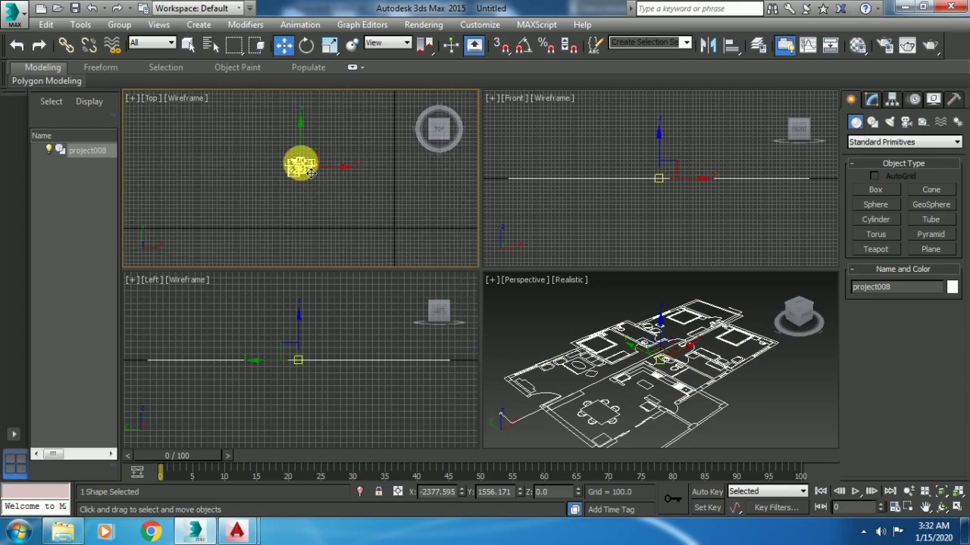
pyautogui.moveTo(300, 167); pyautogui.dragTo(407, 232)
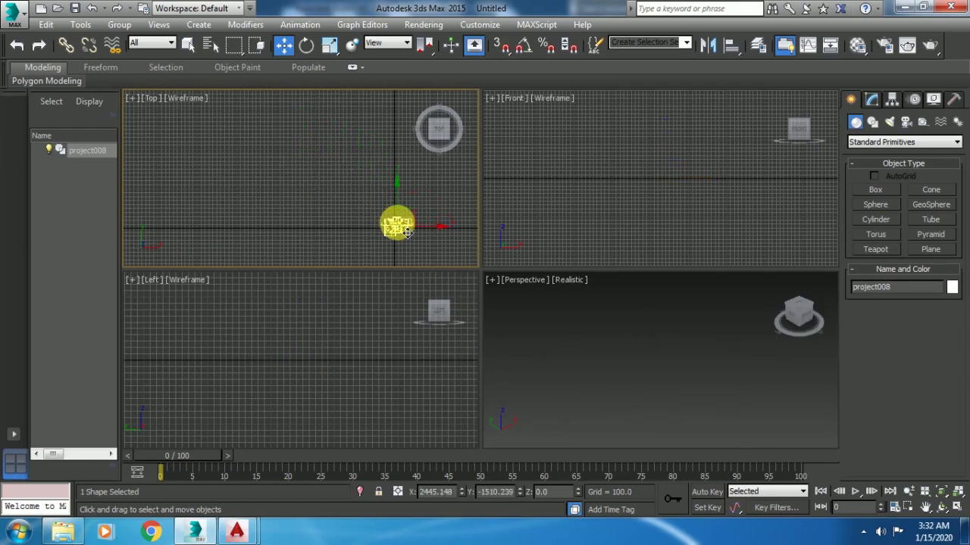
pyautogui.moveTo(408, 232)
pyautogui.mouseDown(button='middle')
pyautogui.moveTo(370, 212)
pyautogui.moveTo(347, 216)
pyautogui.mouseUp(button='middle')
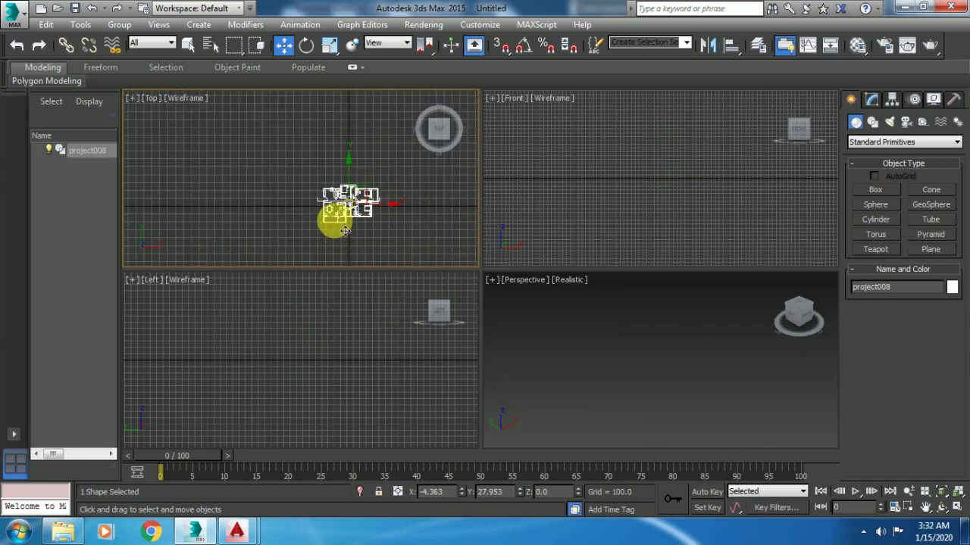
pyautogui.moveTo(344, 231); pyautogui.dragTo(331, 220)
pyautogui.scroll(-2, 364, 250)
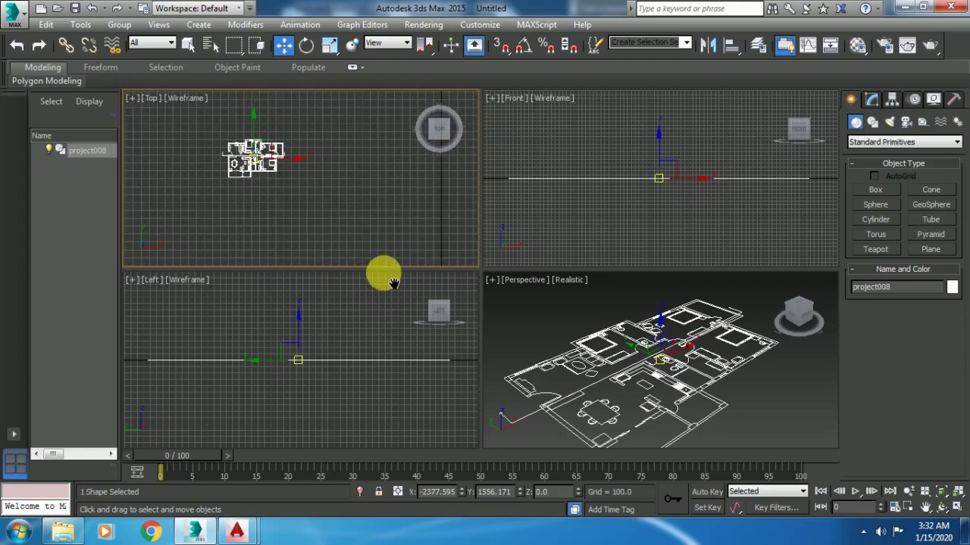
pyautogui.rightClick(462, 492)
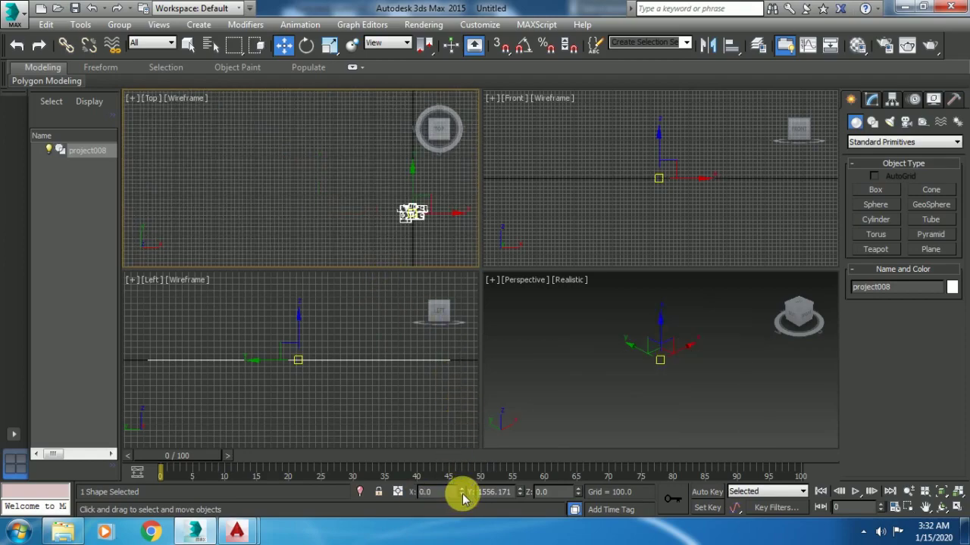
pyautogui.rightClick(520, 493)
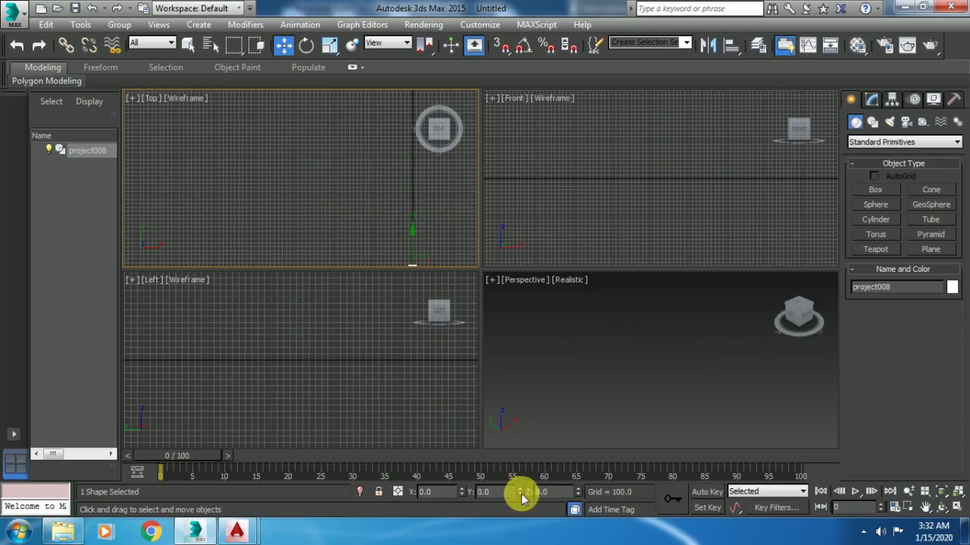
# - Maximize the Perspective view and zoom extents onto the floor plan
pyautogui.scroll(-2, 357, 121)
pyautogui.rightClick(632, 346)
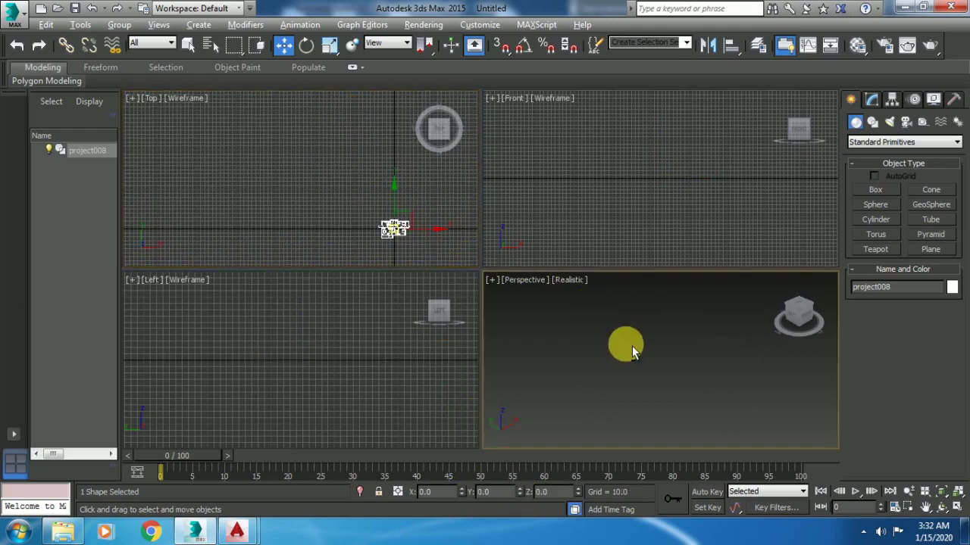
pyautogui.hotkey('alt', 'w')
pyautogui.press('z')
pyautogui.keyDown('alt'); pyautogui.moveTo(559, 289); pyautogui.dragTo(581, 281, button='middle'); pyautogui.keyUp('alt')
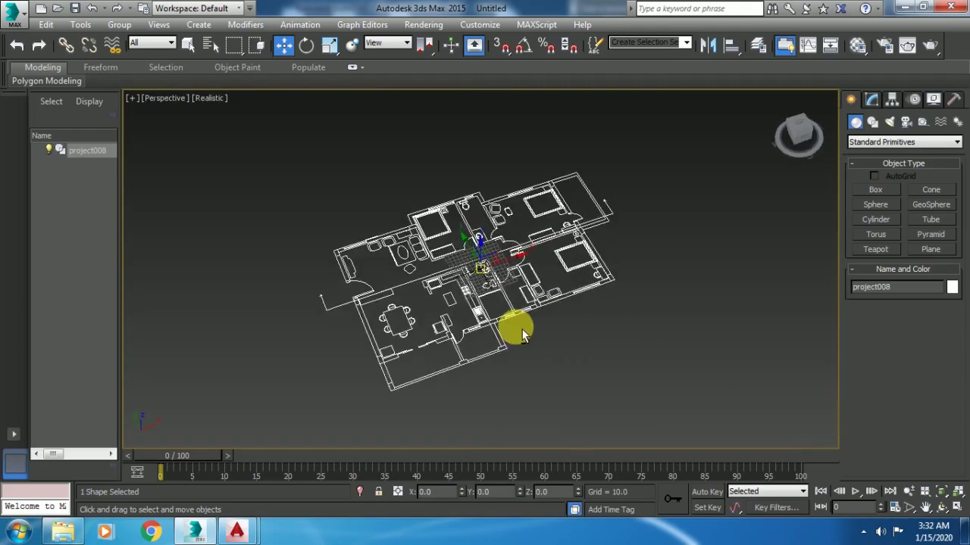
# - Deselect the plan, zoom in, and hide the home grid
pyautogui.click(580, 281)
pyautogui.scroll(1, 530, 273)
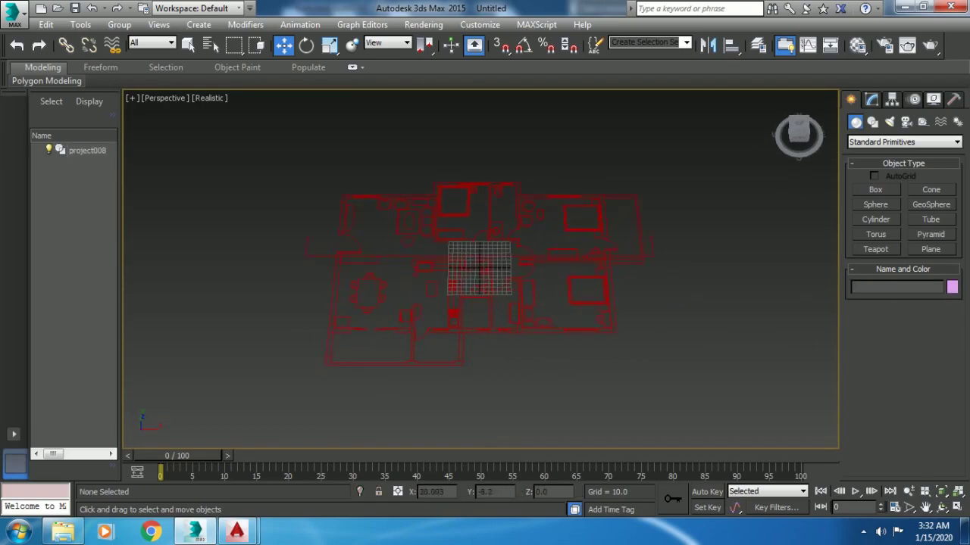
pyautogui.scroll(1, 493, 258)
pyautogui.scroll(2, 462, 246)
pyautogui.scroll(2, 485, 239)
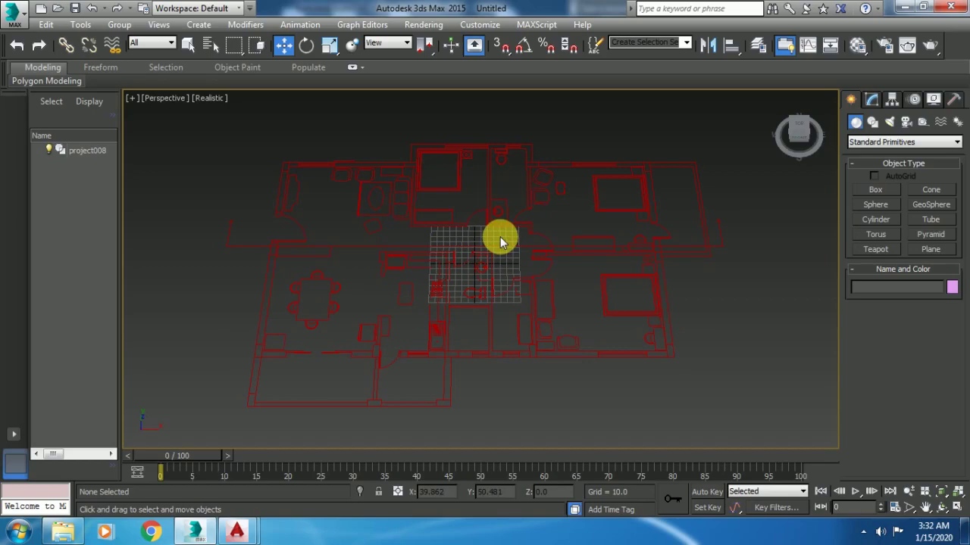
pyautogui.hotkey('ctrl', 'z')
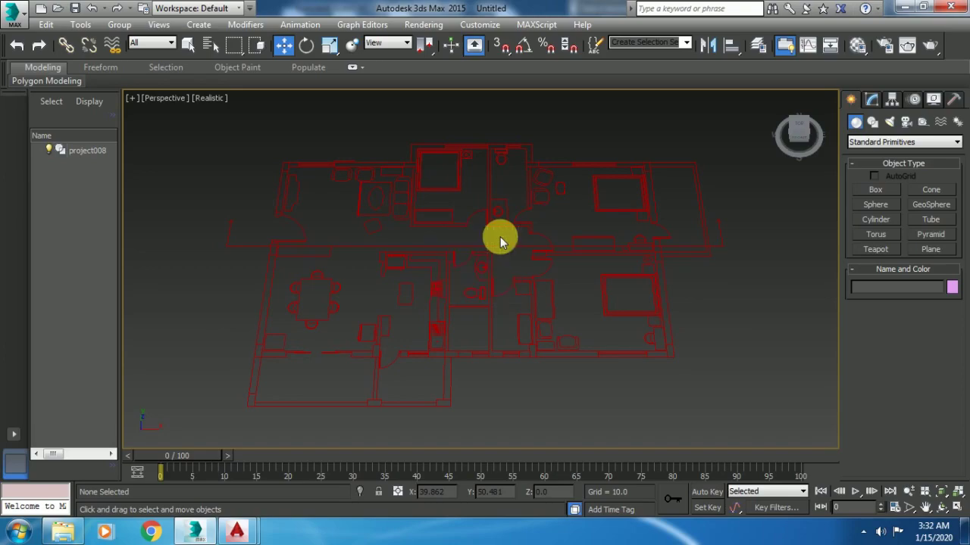
pyautogui.hotkey('ctrl', 'y')
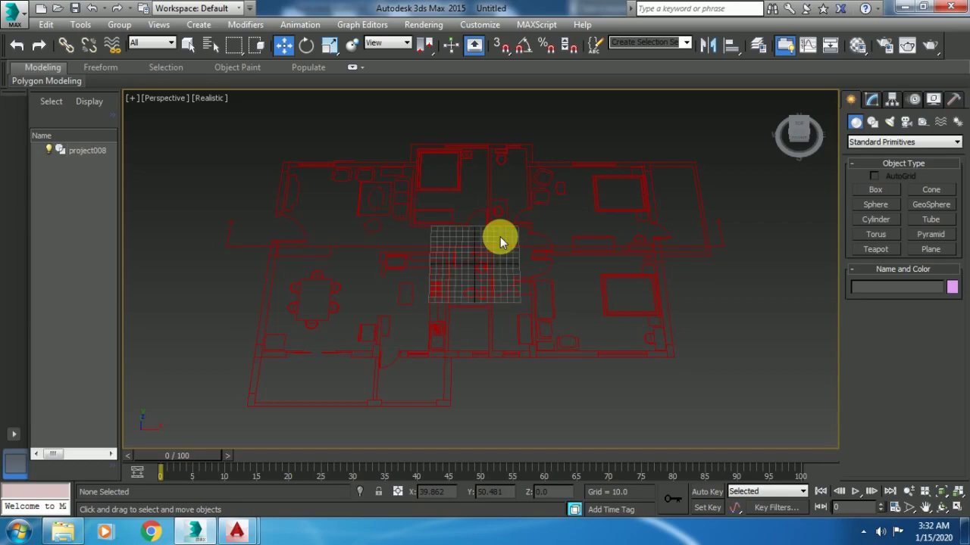
pyautogui.hotkey('ctrl', 'z')
# - Switch to a maximized Top view centred on the floor plan, with Splines shape tools shown
pyautogui.hotkey('alt', 'w')
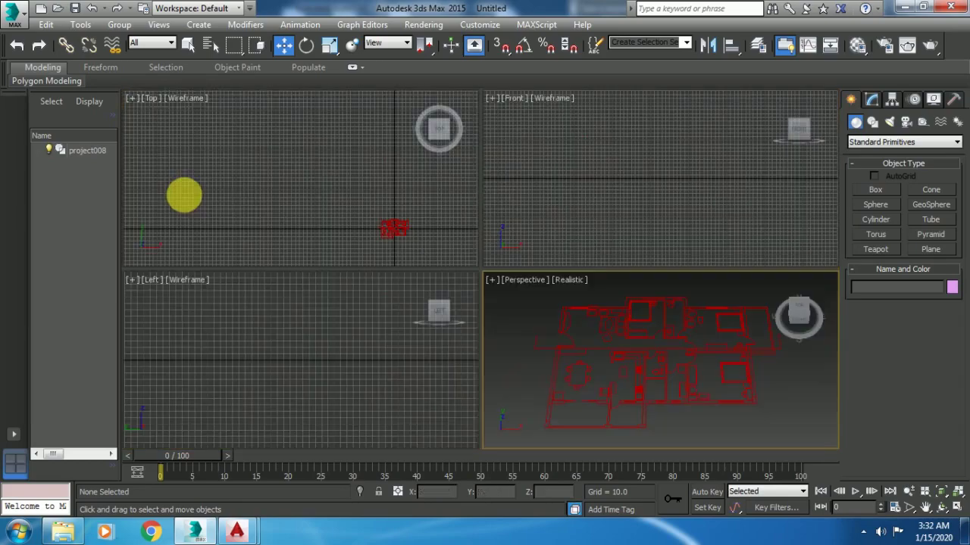
pyautogui.click(184, 195)
pyautogui.hotkey('alt', 'w')
pyautogui.moveTo(465, 275)
pyautogui.mouseDown(button='middle')
pyautogui.moveTo(496, 260)
pyautogui.moveTo(497, 195)
pyautogui.mouseUp(button='middle')
pyautogui.scroll(2, 498, 195)
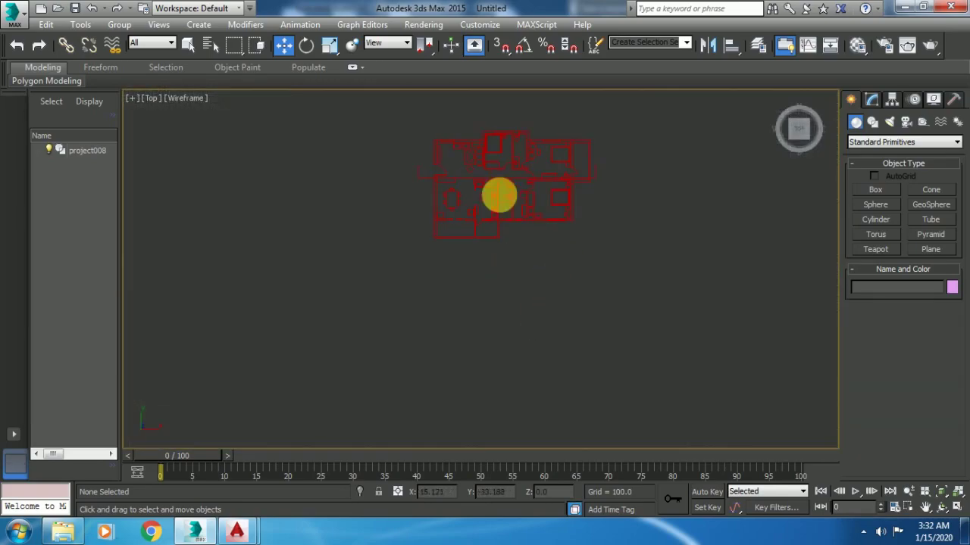
pyautogui.scroll(2, 493, 253)
pyautogui.scroll(-1, 493, 270)
pyautogui.scroll(2, 490, 269)
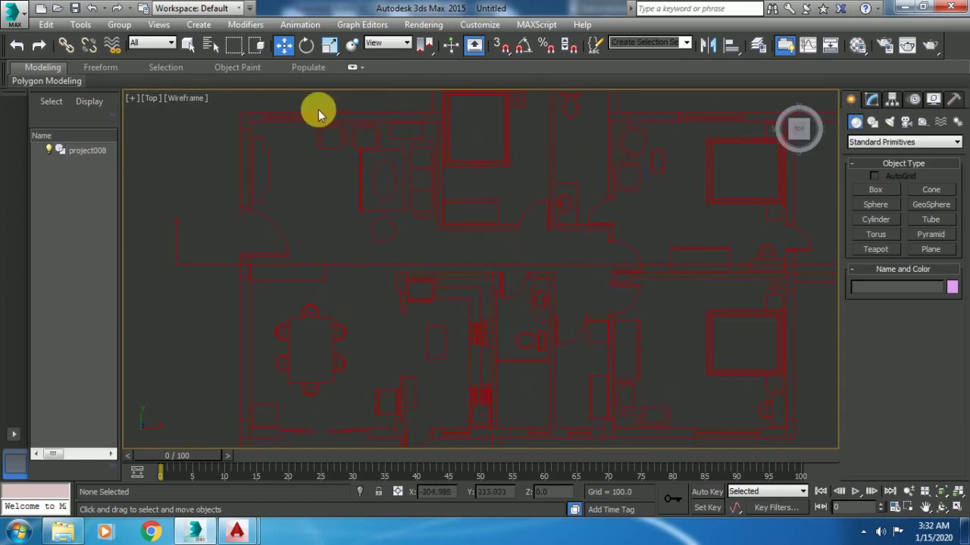
pyautogui.moveTo(333, 302); pyautogui.dragTo(353, 270, button='middle')
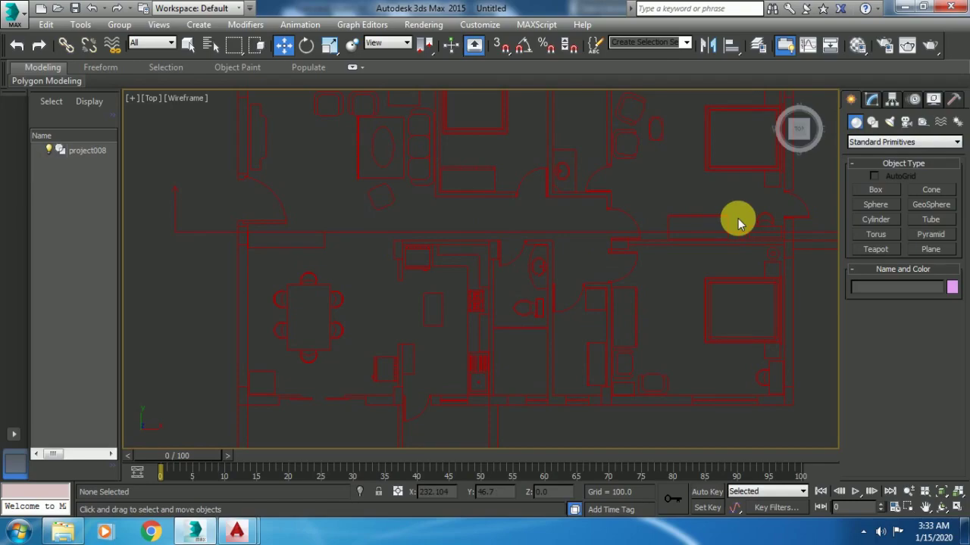
pyautogui.click(875, 123)
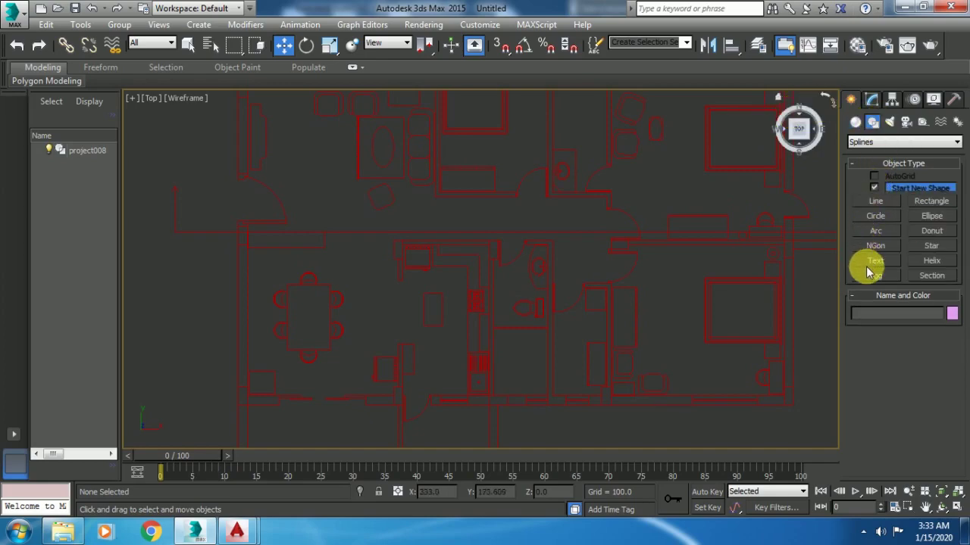
# - Pan the Top view over the floor plan, abandoning a started line
pyautogui.click(875, 203)
pyautogui.moveTo(439, 306); pyautogui.dragTo(477, 340, button='middle')
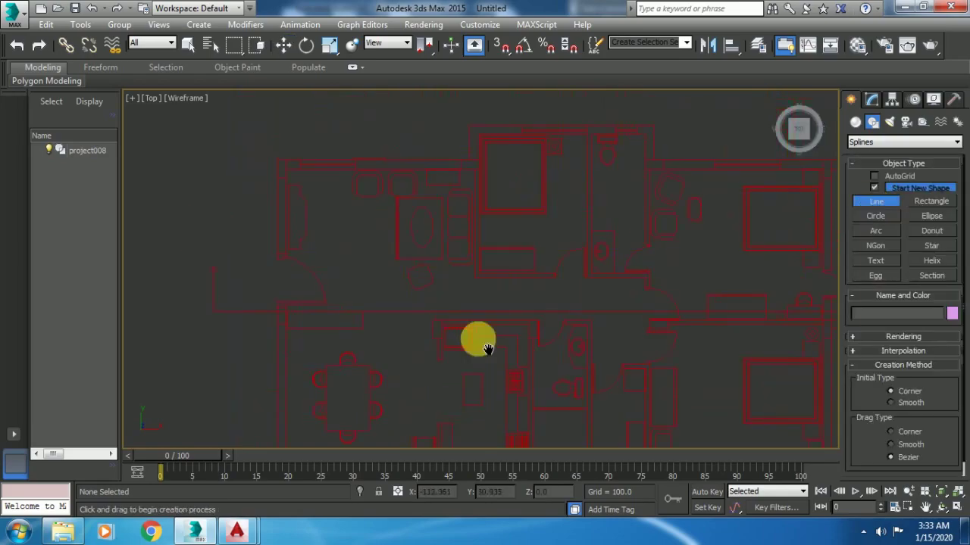
pyautogui.moveTo(335, 150); pyautogui.dragTo(335, 260, button='middle')
pyautogui.moveTo(415, 248); pyautogui.dragTo(439, 253, button='middle')
pyautogui.rightClick(440, 253)
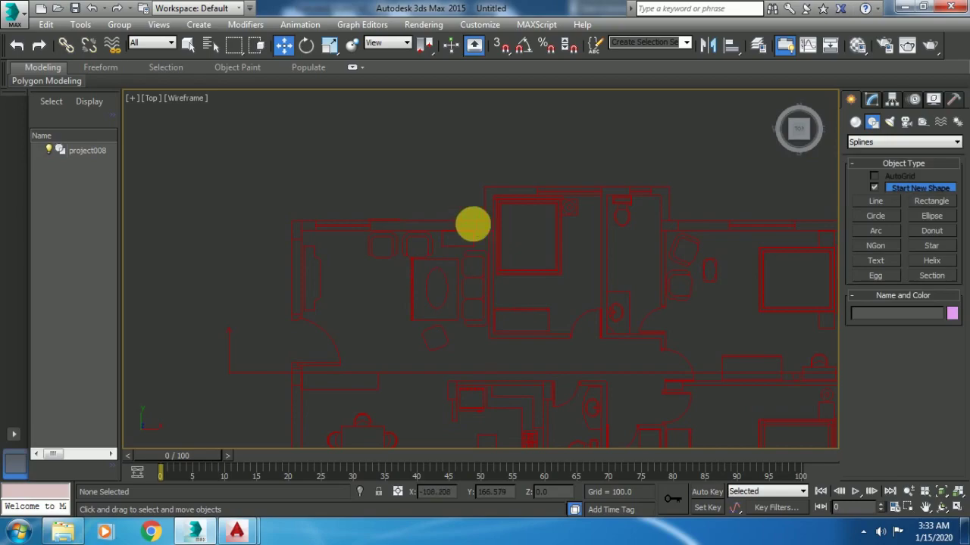
# - Give the selected floor-plan shape a lavender object colour instead of light cyan
pyautogui.click(464, 227)
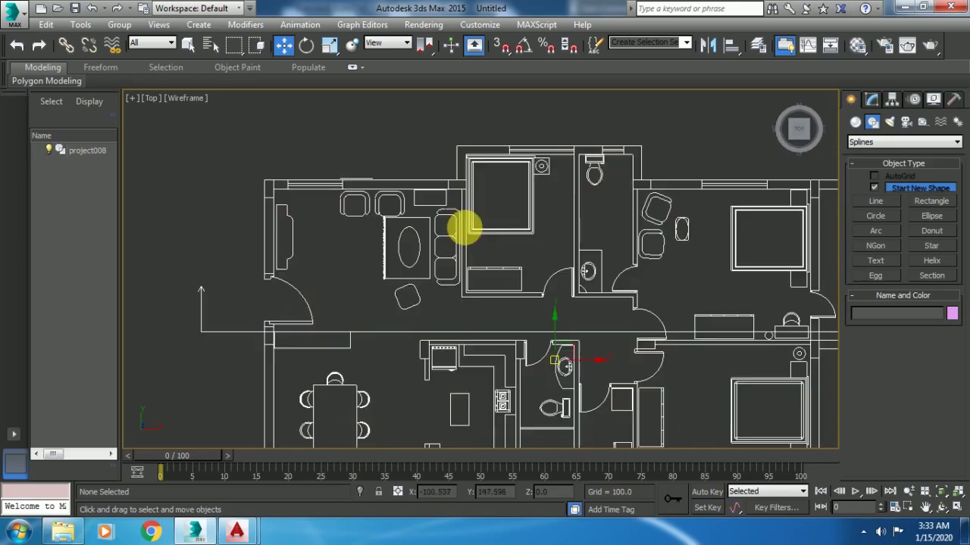
pyautogui.click(952, 312)
pyautogui.click(474, 207)
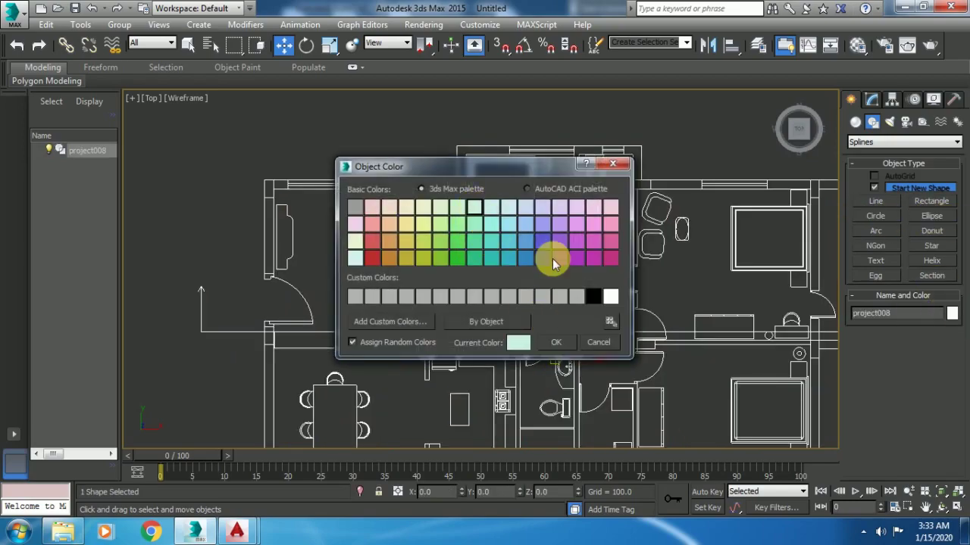
pyautogui.press('Escape')
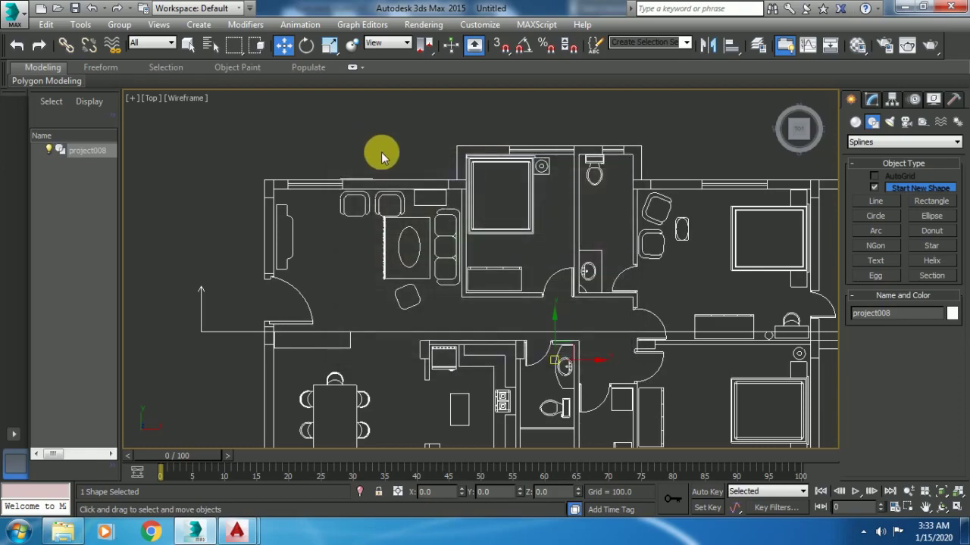
pyautogui.click(951, 313)
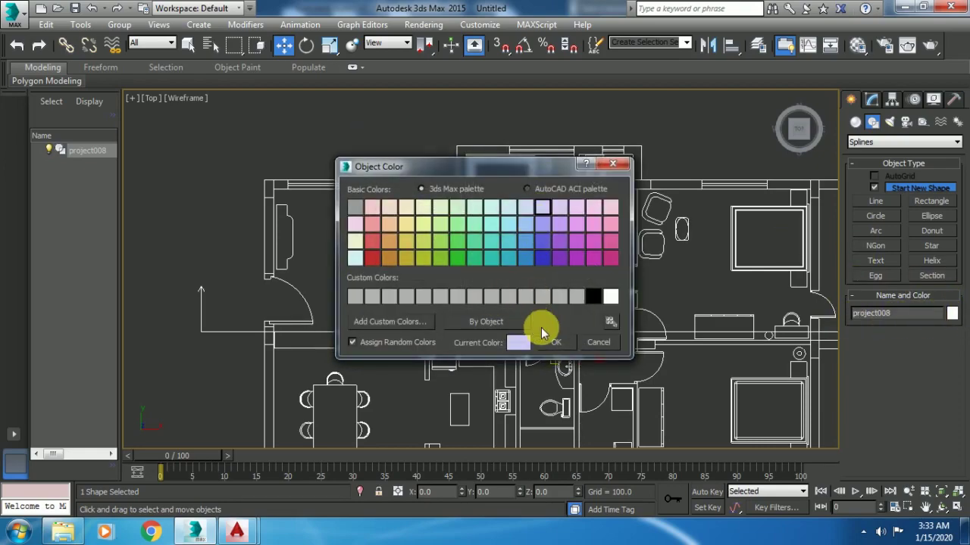
pyautogui.click(553, 341)
pyautogui.click(688, 136)
pyautogui.scroll(-2, 628, 156)
pyautogui.scroll(-2, 640, 198)
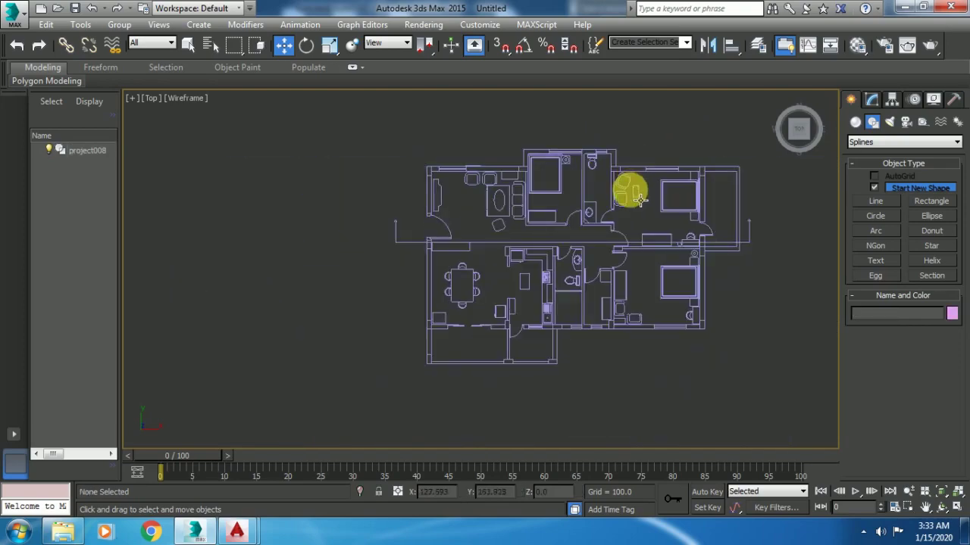
pyautogui.scroll(2, 416, 179)
# - Bring back the Splines shape options and look over the snap settings
pyautogui.scroll(1, 372, 173)
pyautogui.scroll(1, 530, 159)
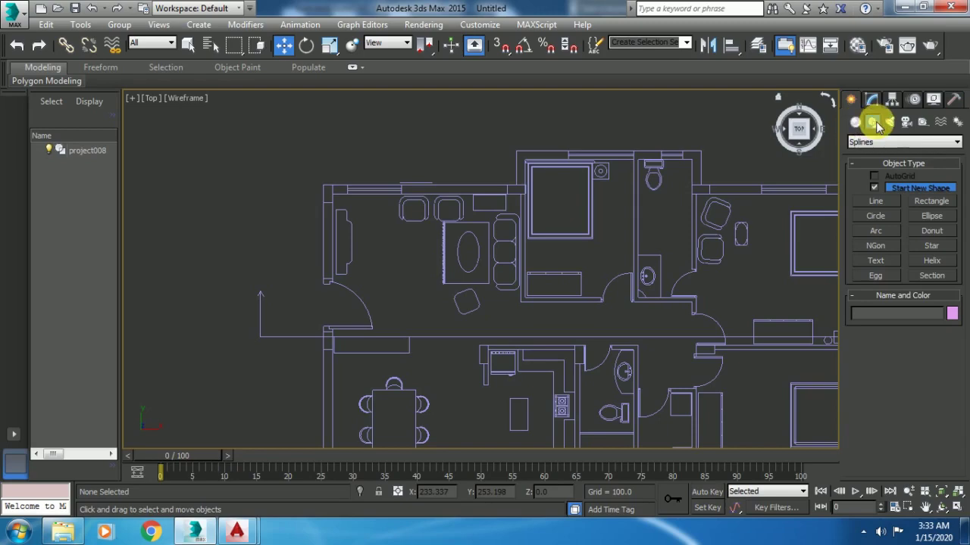
pyautogui.click(879, 142)
pyautogui.click(875, 201)
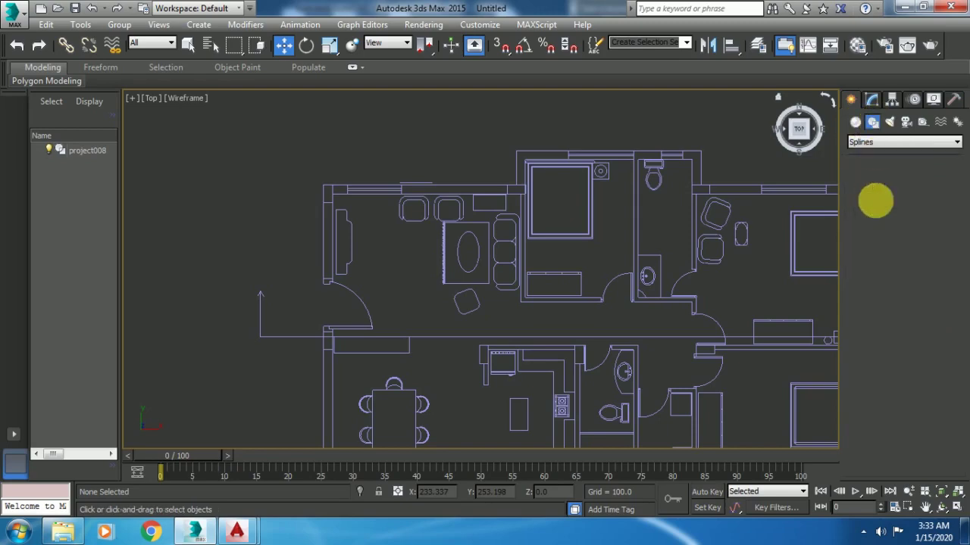
pyautogui.click(874, 123)
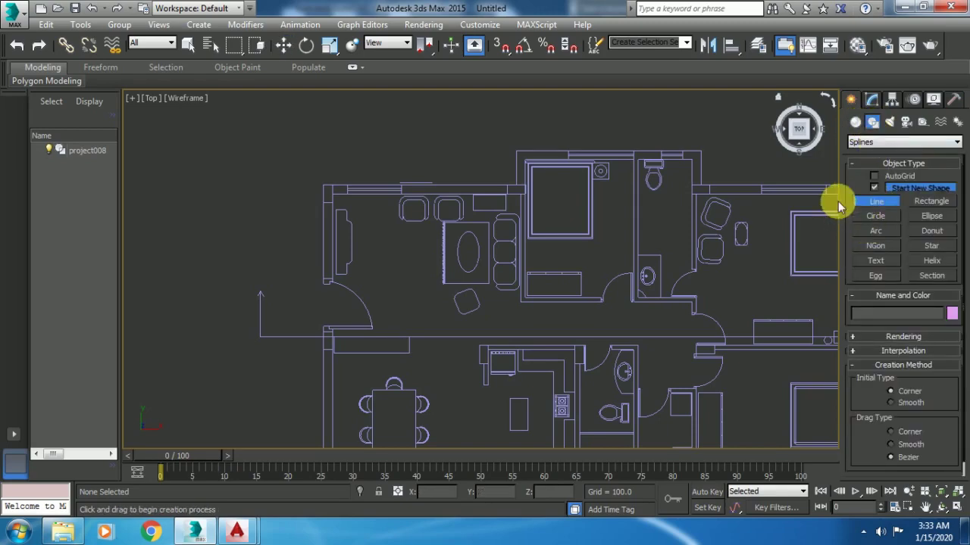
pyautogui.rightClick(504, 49)
pyautogui.click(585, 164)
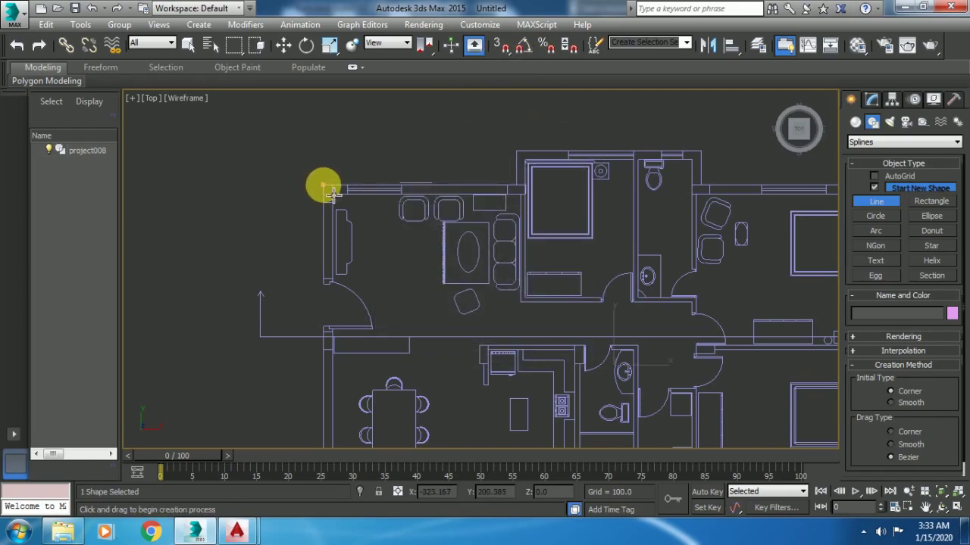
# - Test a wall line at the top-left corner and turn snapping on
pyautogui.click(332, 193)
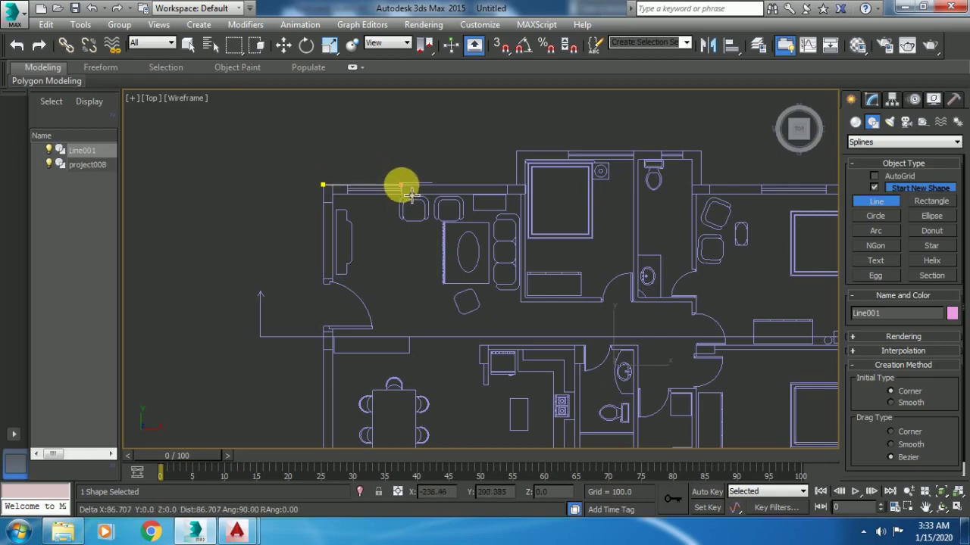
pyautogui.rightClick(390, 155)
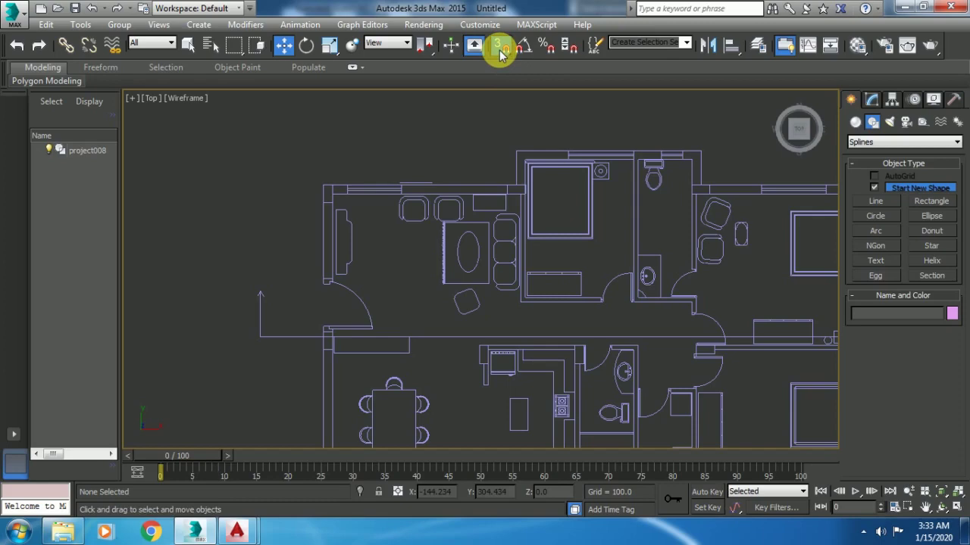
pyautogui.click(500, 50)
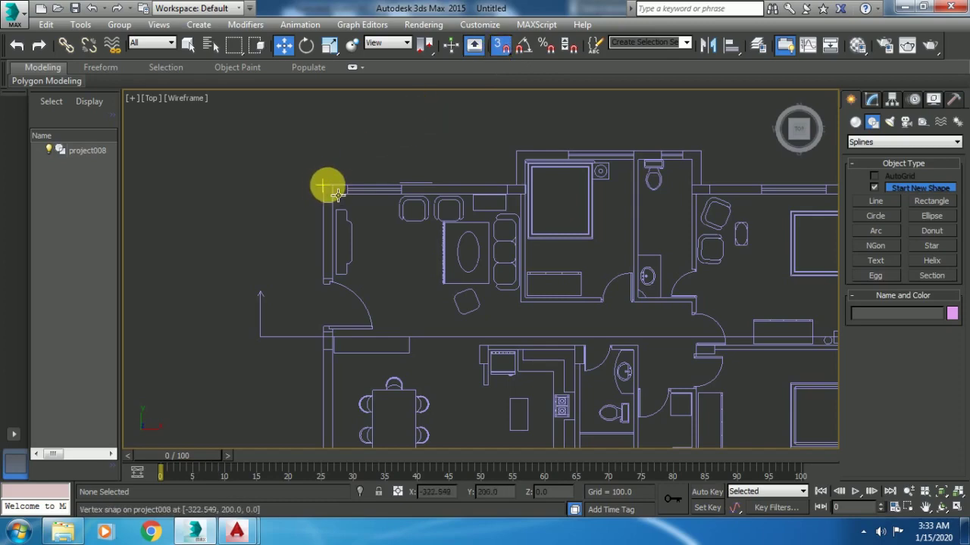
pyautogui.click(501, 48)
pyautogui.click(502, 46)
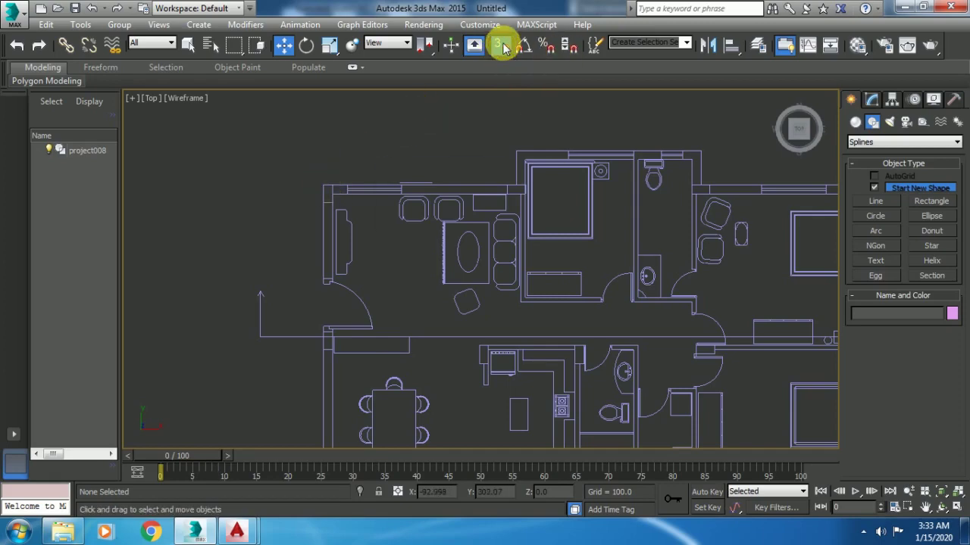
# - Clear all snap types so only Vertex snapping remains active
pyautogui.rightClick(502, 46)
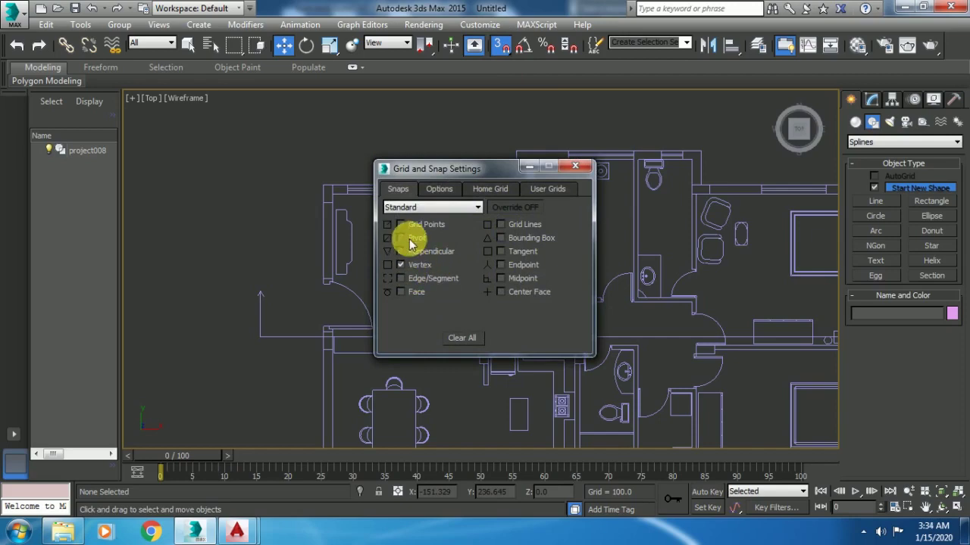
pyautogui.click(462, 338)
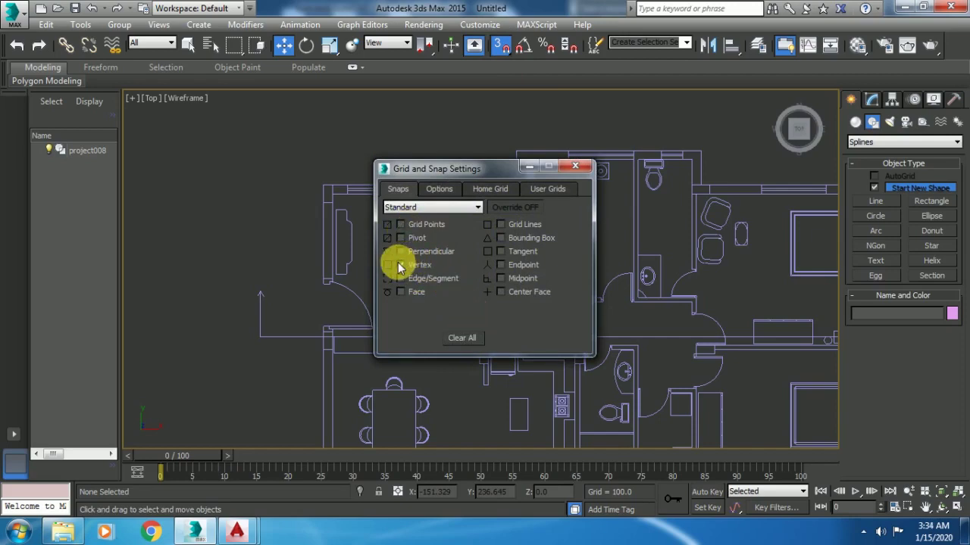
pyautogui.click(575, 166)
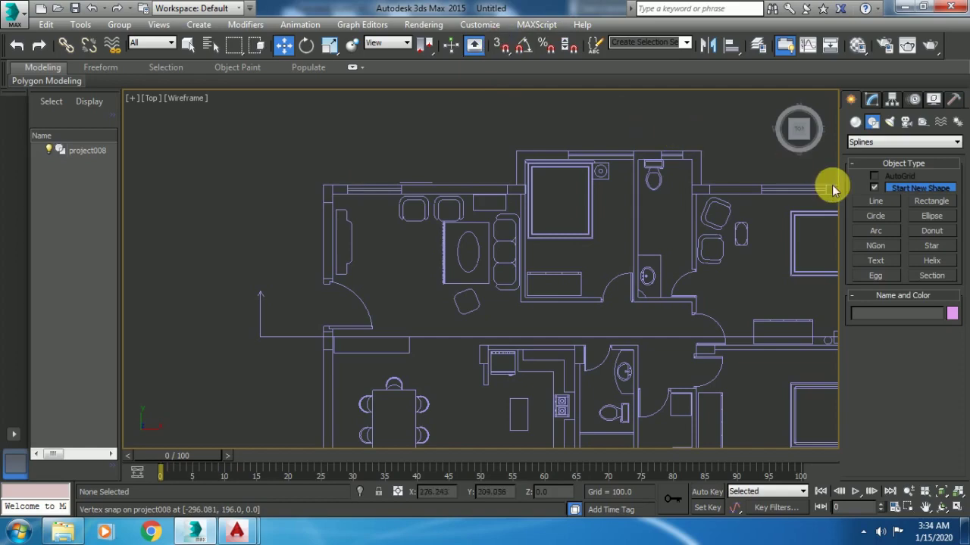
# - Start a line with the Line tool, then cancel it and select the imported floor plan
pyautogui.click(871, 201)
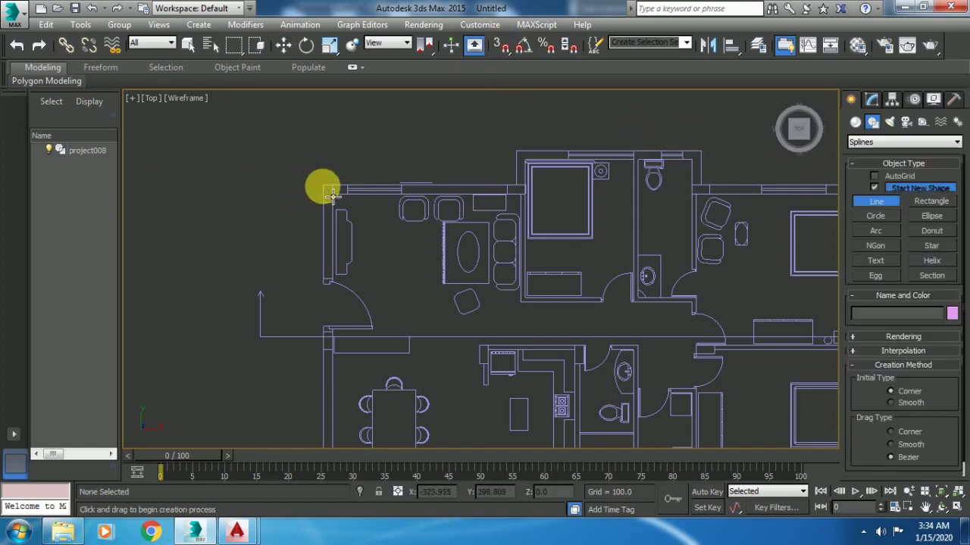
pyautogui.click(331, 196)
pyautogui.scroll(2, 322, 189)
pyautogui.scroll(5, 307, 184)
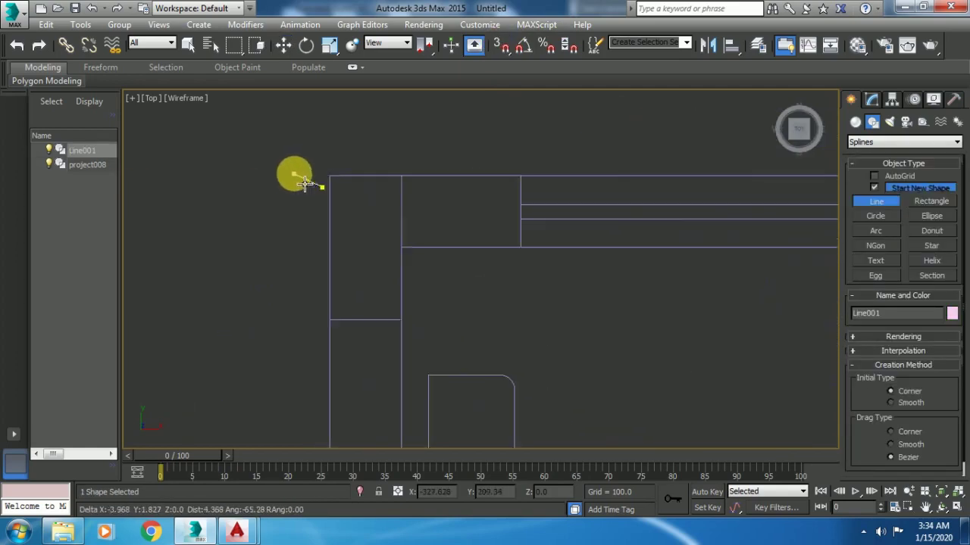
pyautogui.scroll(2, 303, 184)
pyautogui.rightClick(299, 200)
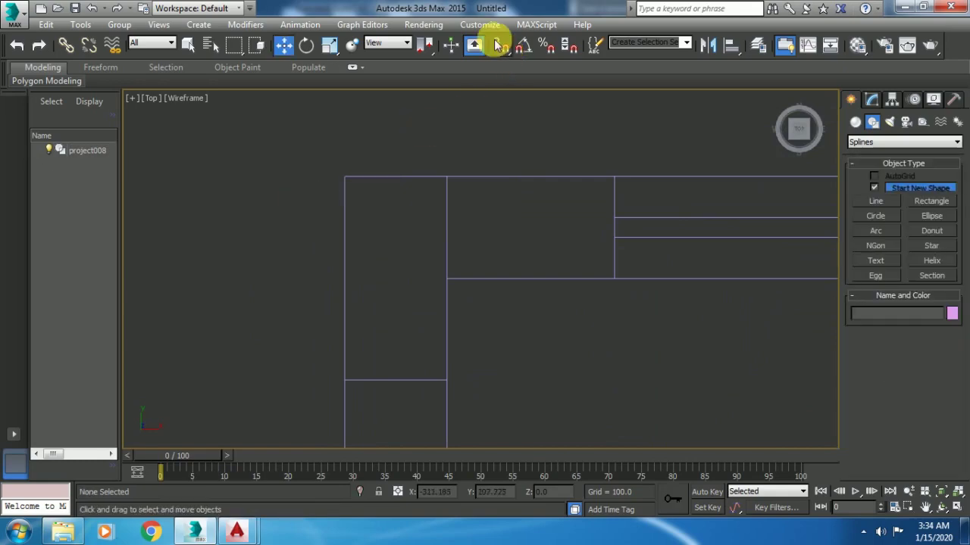
pyautogui.click(344, 178)
# - Restart the line at the plan's corner, adjust the view, then cancel the unfinished line
pyautogui.click(892, 201)
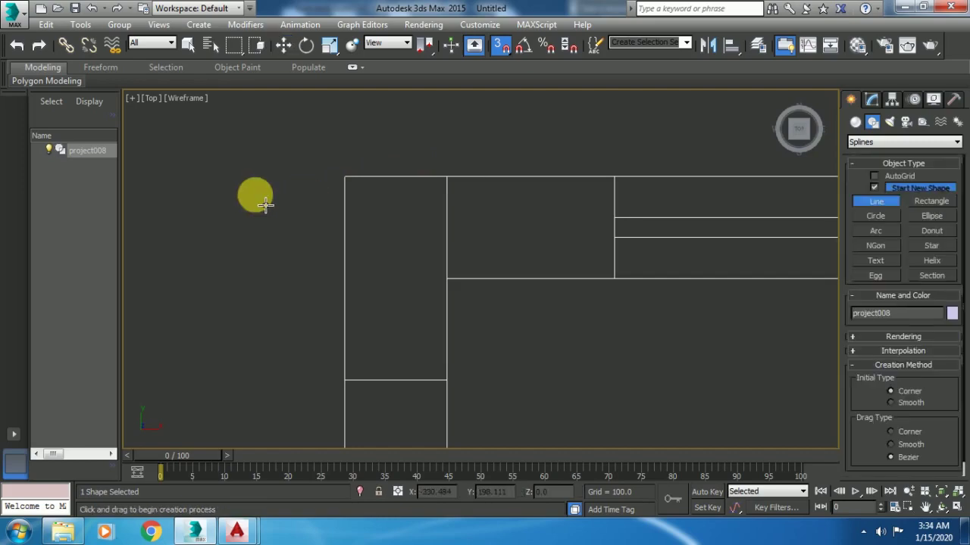
pyautogui.click(343, 177)
pyautogui.scroll(2, 388, 167)
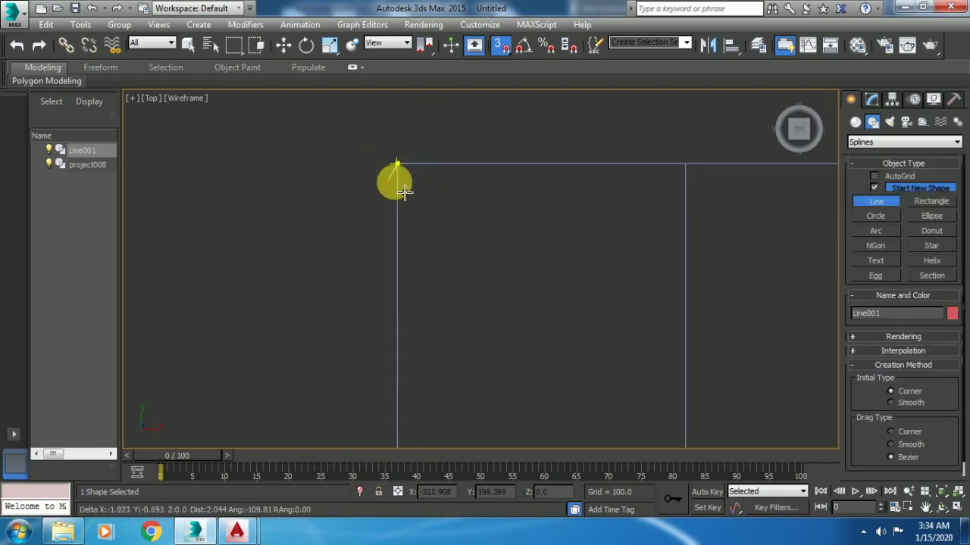
pyautogui.scroll(2, 383, 155)
pyautogui.scroll(1, 393, 163)
pyautogui.scroll(-1, 418, 186)
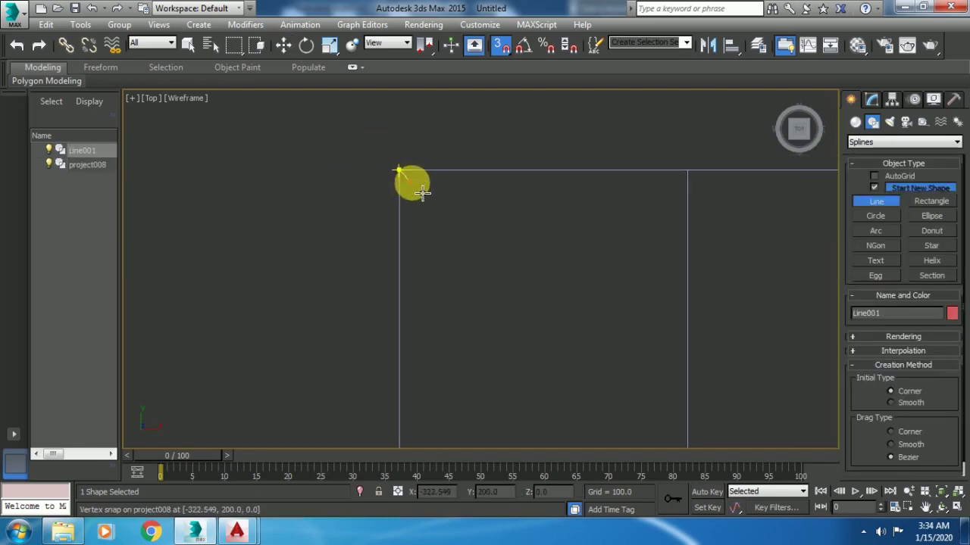
pyautogui.scroll(-2, 431, 195)
pyautogui.scroll(-2, 454, 196)
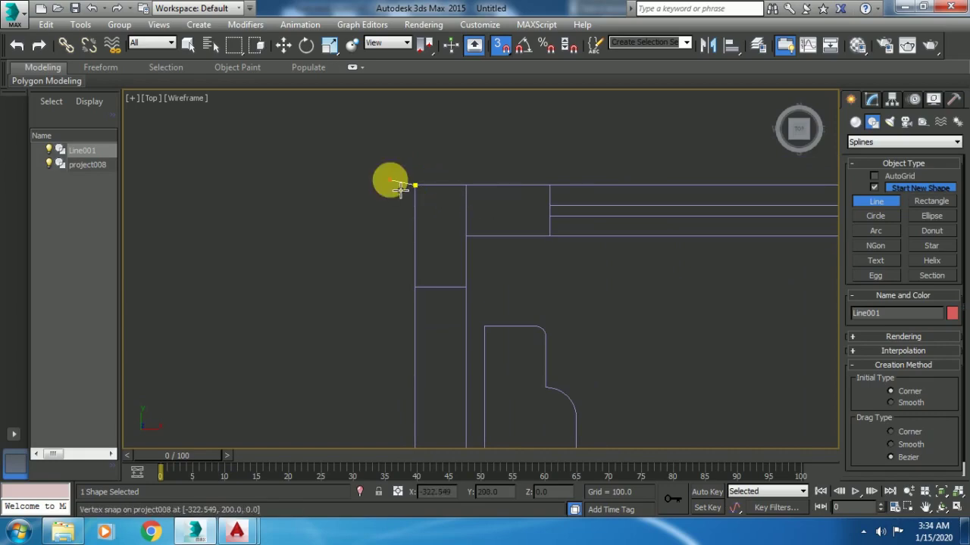
pyautogui.moveTo(529, 199); pyautogui.dragTo(346, 198, button='middle')
pyautogui.scroll(-4, 329, 203)
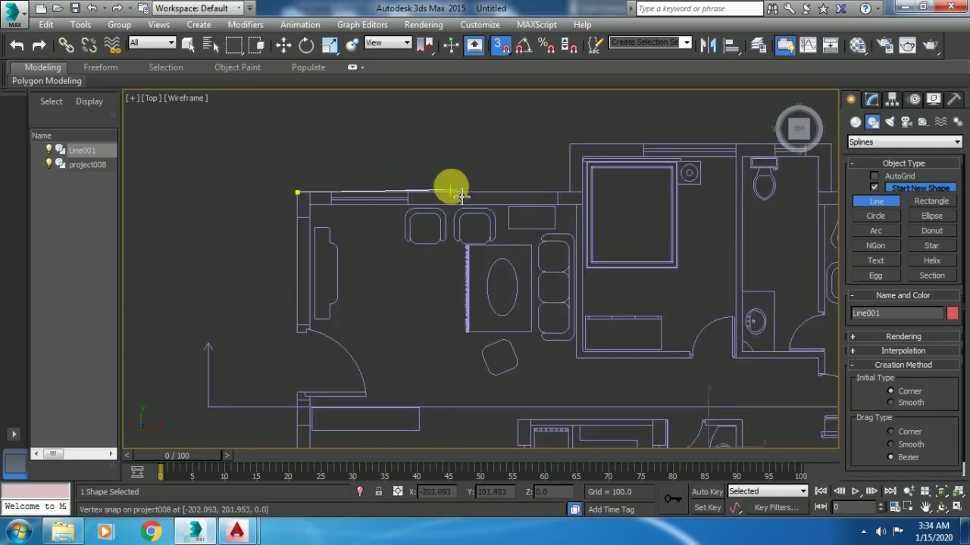
pyautogui.rightClick(262, 187)
# - Begin the wall outline at the outer wall corner and place vertices along the top wall
pyautogui.scroll(5, 306, 201)
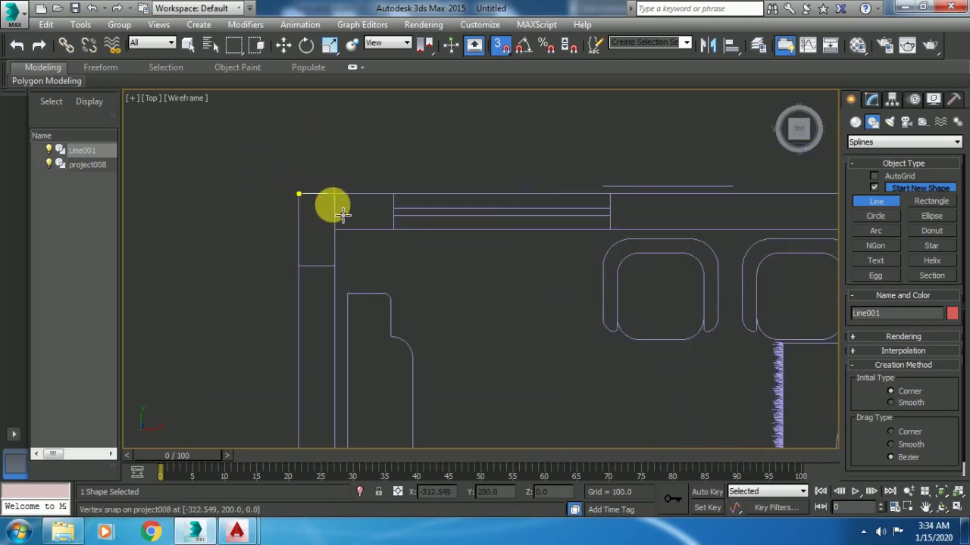
pyautogui.click(343, 215)
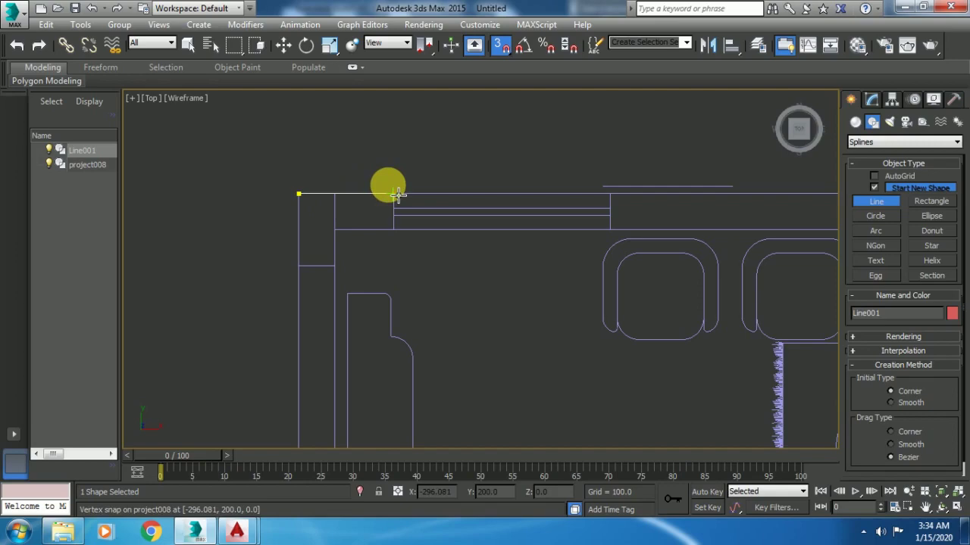
pyautogui.rightClick(620, 203)
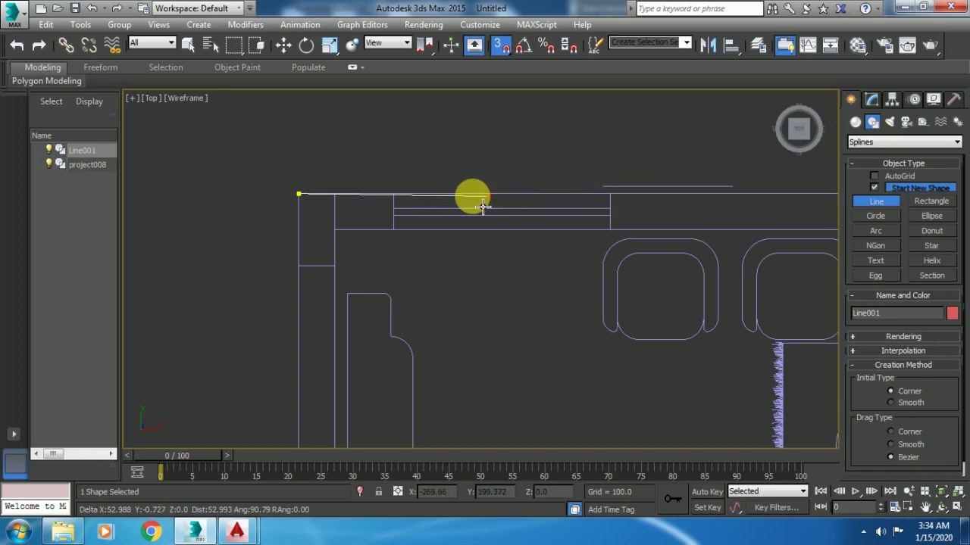
pyautogui.click(313, 200)
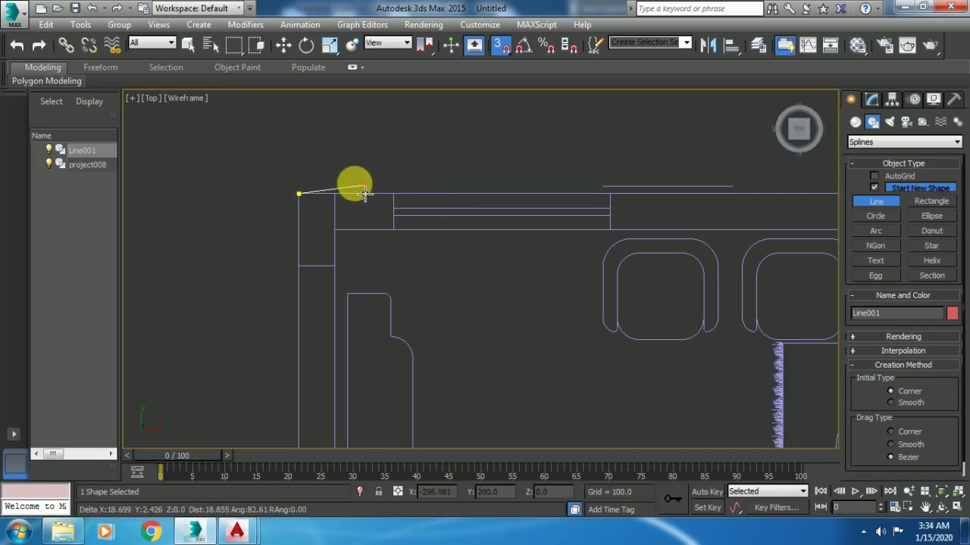
pyautogui.click(393, 194)
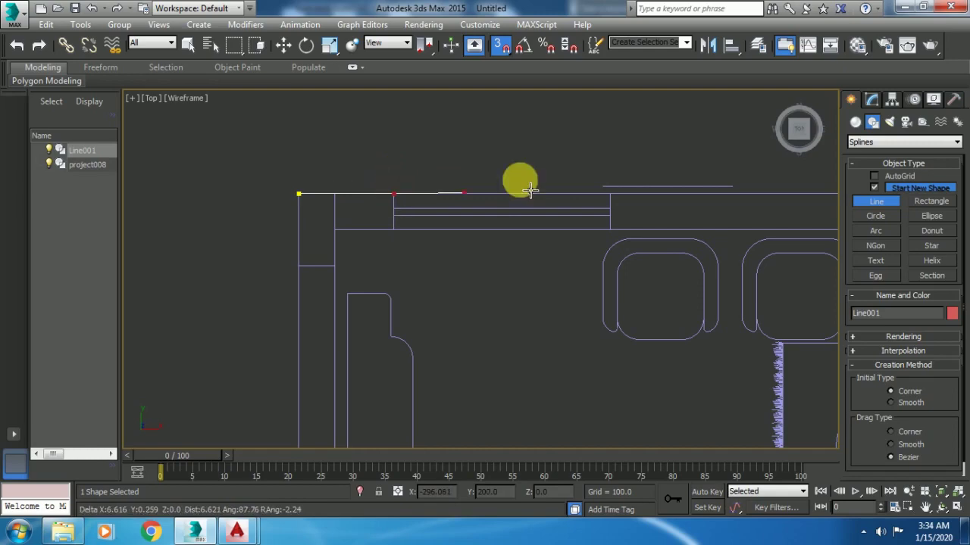
pyautogui.press('i')
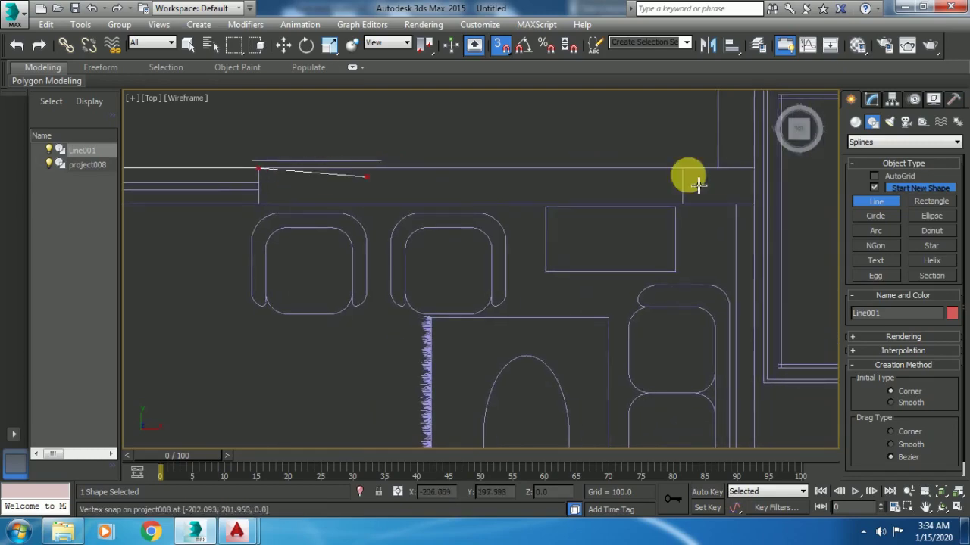
pyautogui.scroll(-5, 666, 247)
pyautogui.scroll(2, 629, 242)
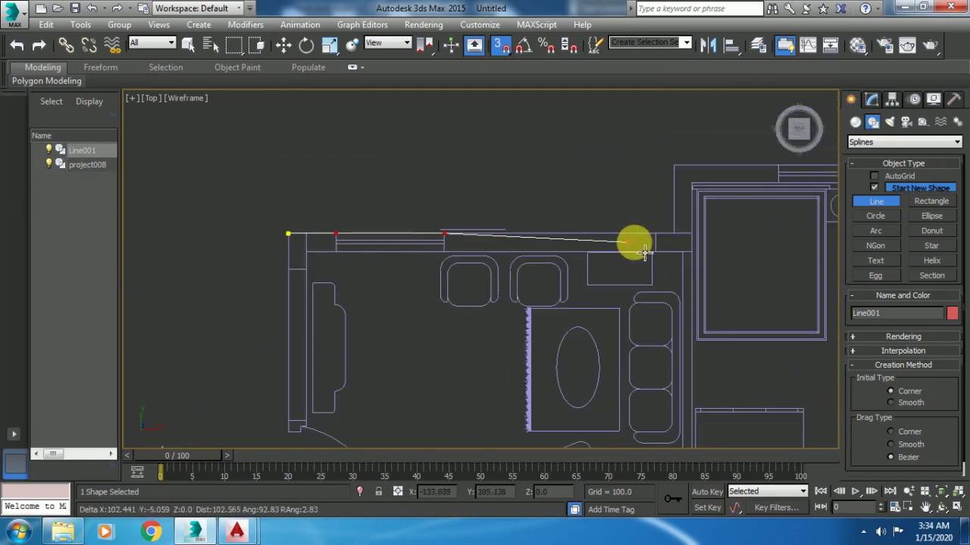
pyautogui.click(682, 237)
# - Continue the outline along the upper wall, adding vertices where the wall steps down
pyautogui.click(674, 165)
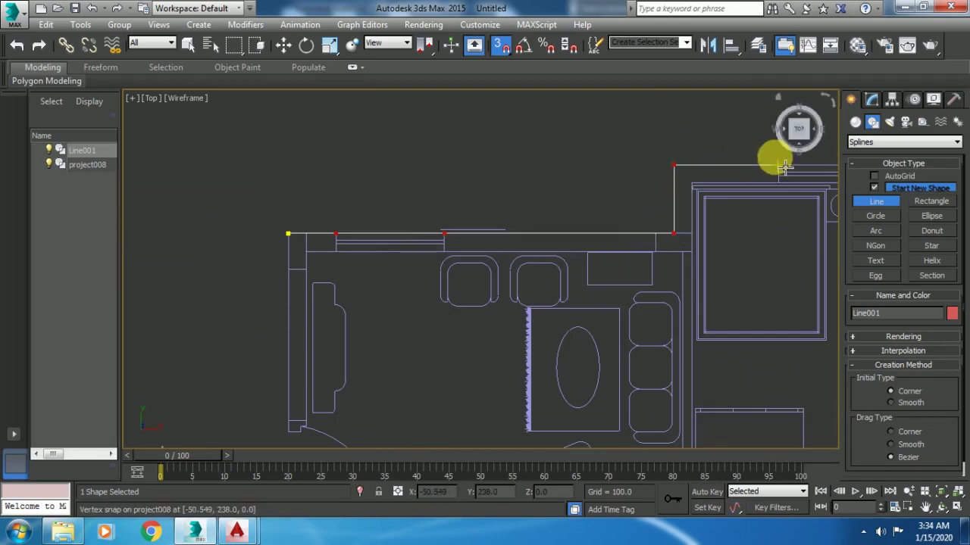
pyautogui.press('i')
pyautogui.click(520, 203)
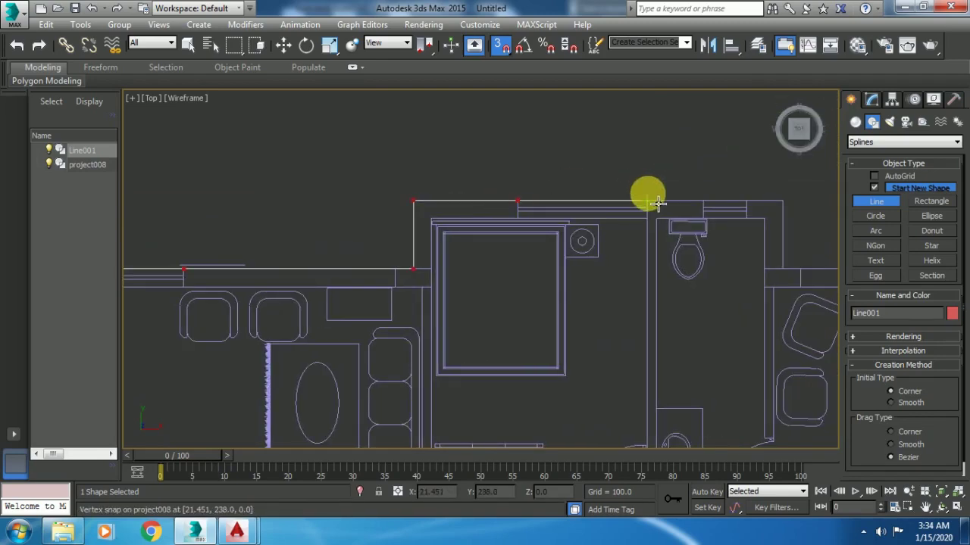
pyautogui.click(650, 201)
pyautogui.click(784, 201)
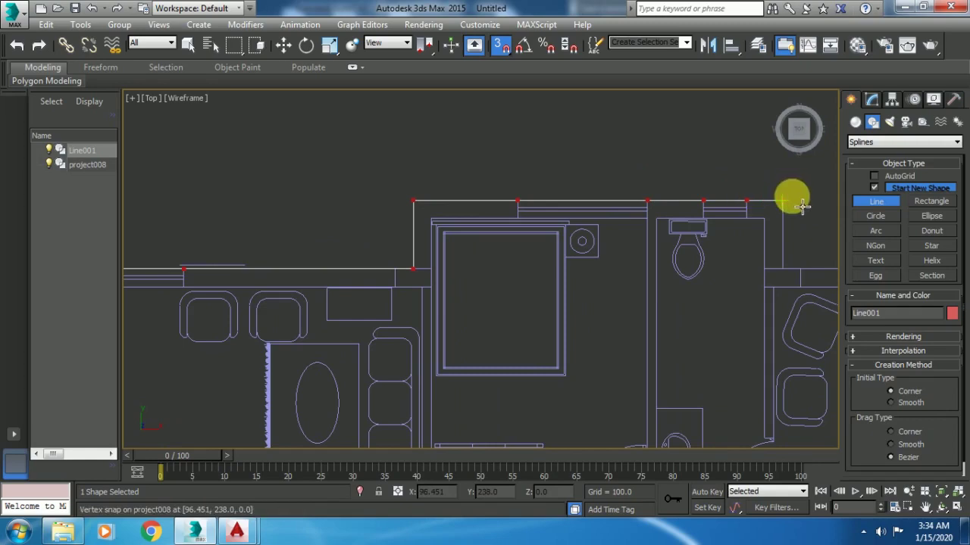
pyautogui.moveTo(763, 192); pyautogui.dragTo(547, 132, button='middle')
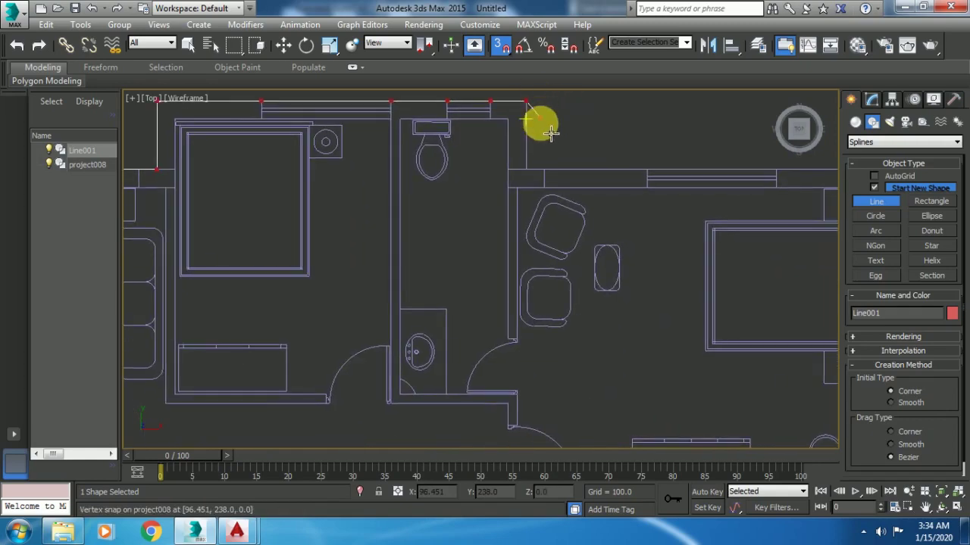
pyautogui.click(553, 177)
pyautogui.click(653, 177)
pyautogui.moveTo(653, 176)
pyautogui.mouseDown(button='middle')
pyautogui.moveTo(537, 169)
pyautogui.moveTo(543, 176)
pyautogui.mouseUp(button='middle')
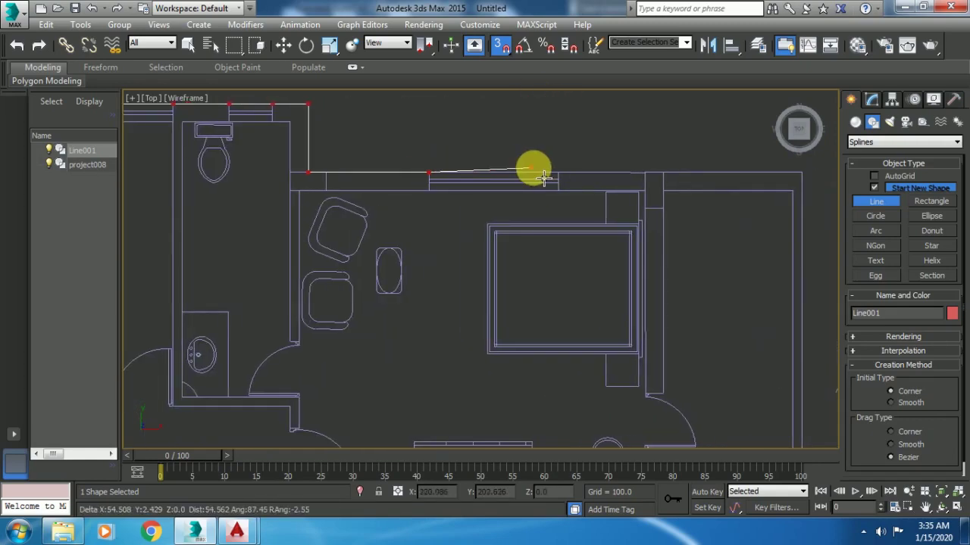
pyautogui.click(562, 174)
# - Extend the outline to the top wall corner at the upper right of the plan
pyautogui.scroll(-2, 613, 125)
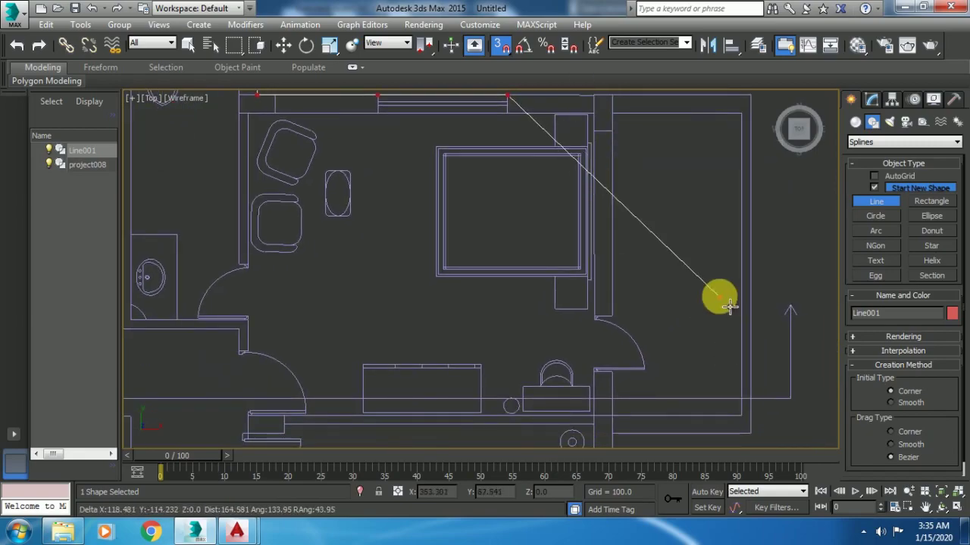
pyautogui.scroll(-2, 723, 333)
pyautogui.scroll(2, 670, 231)
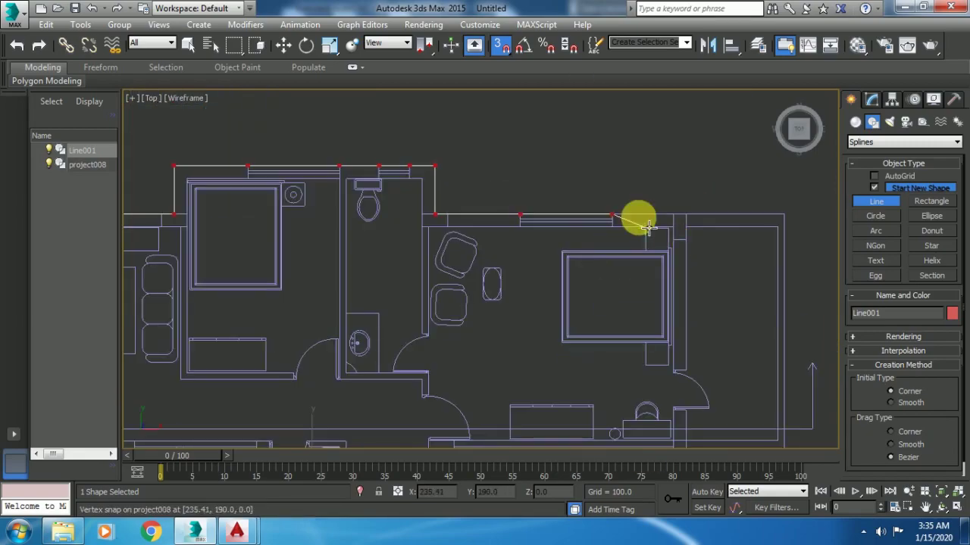
pyautogui.scroll(2, 667, 220)
pyautogui.scroll(2, 670, 220)
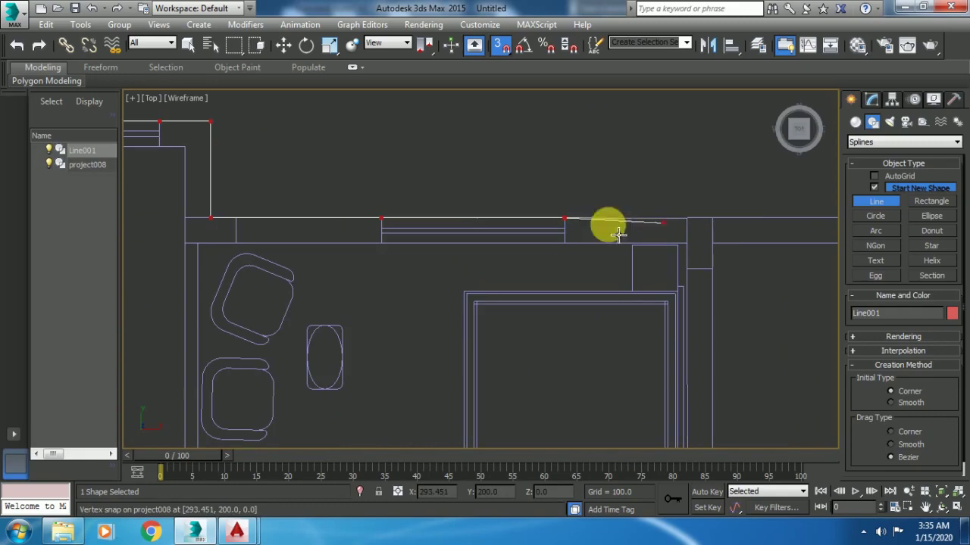
pyautogui.moveTo(606, 223); pyautogui.dragTo(515, 94, button='middle')
pyautogui.scroll(-3, 601, 220)
pyautogui.scroll(2, 619, 208)
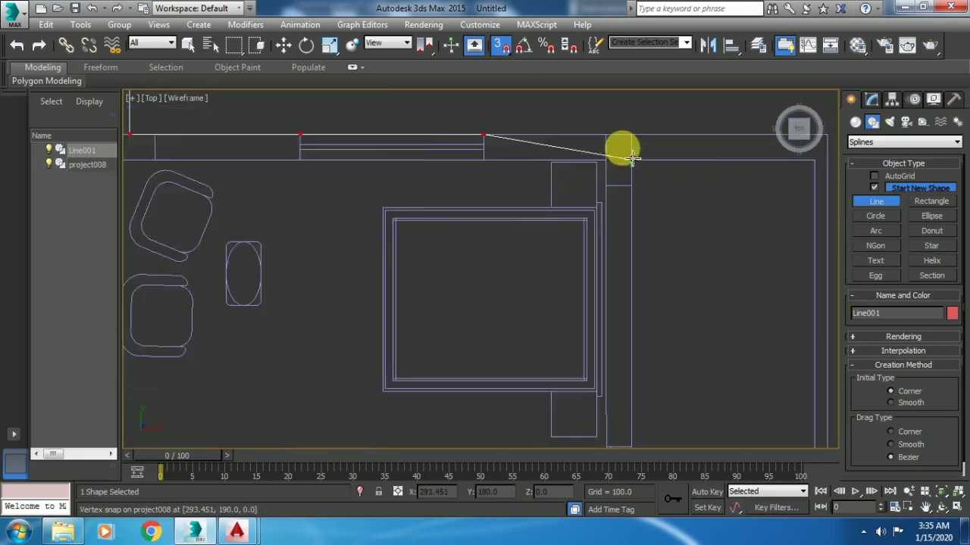
pyautogui.scroll(1, 625, 144)
pyautogui.click(641, 136)
pyautogui.scroll(-1, 617, 288)
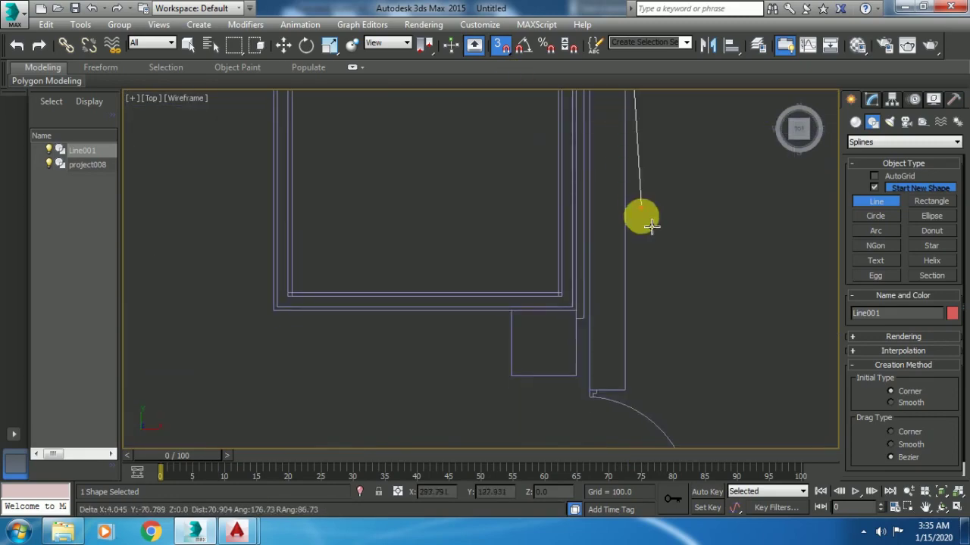
pyautogui.scroll(-1, 641, 217)
# - Trace the door-frame corner and the right side wall down to the lower right corner
pyautogui.click(640, 342)
pyautogui.moveTo(640, 343); pyautogui.dragTo(613, 184, button='middle')
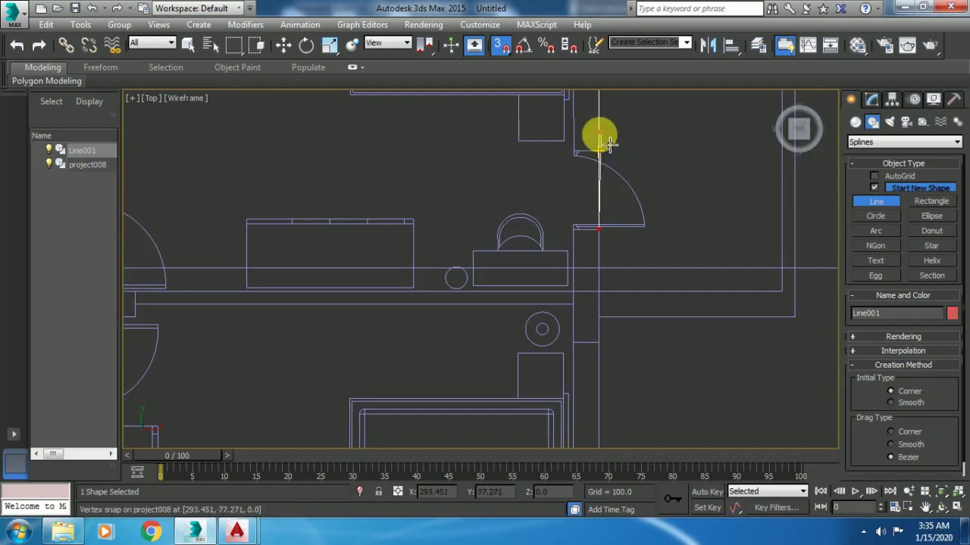
pyautogui.moveTo(600, 135); pyautogui.dragTo(598, 225, button='middle')
pyautogui.click(597, 226)
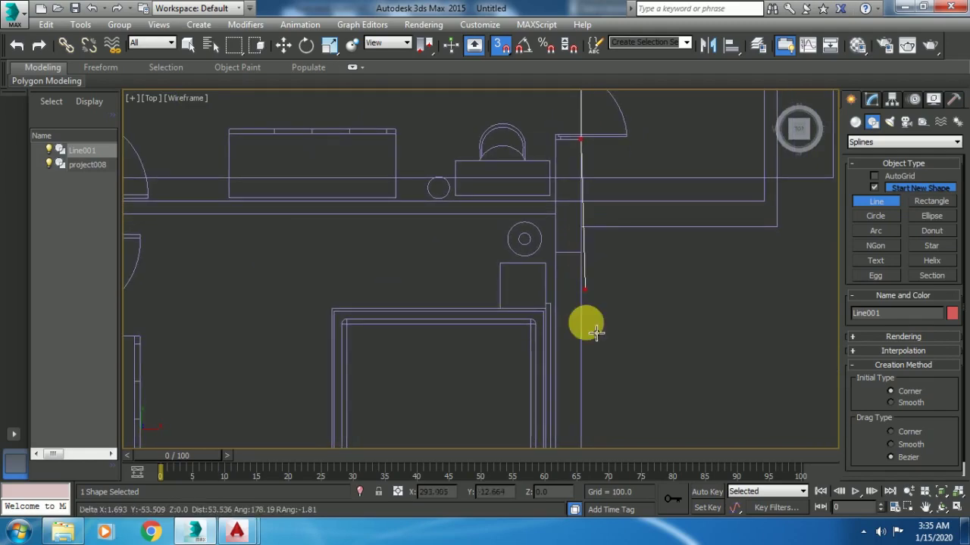
pyautogui.moveTo(584, 325); pyautogui.dragTo(591, 170, button='middle')
pyautogui.scroll(-2, 591, 171)
pyautogui.scroll(-2, 580, 189)
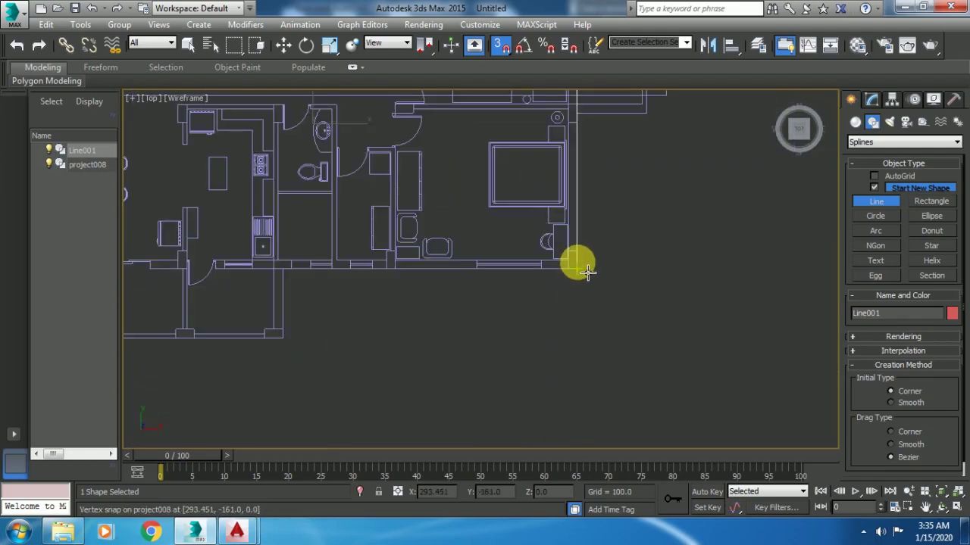
pyautogui.scroll(3, 588, 281)
pyautogui.click(577, 268)
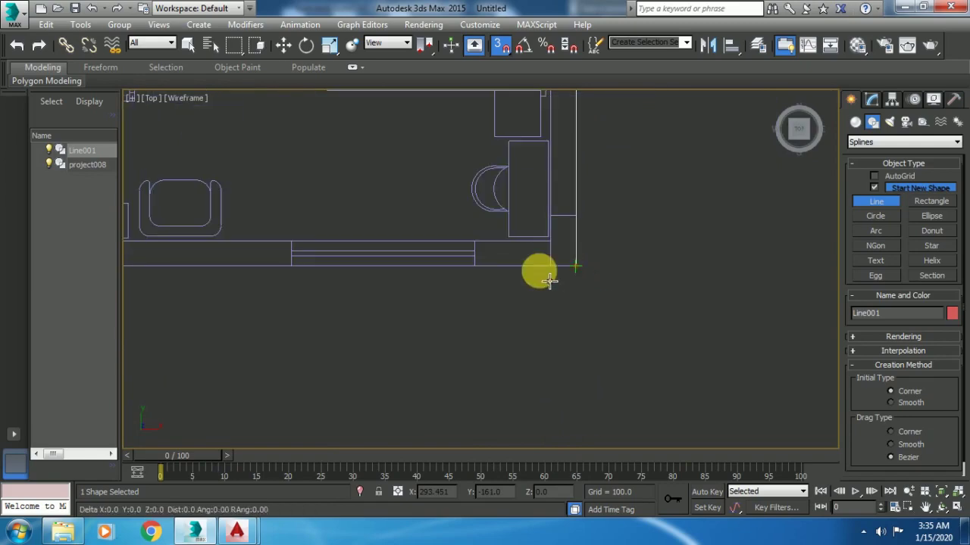
# - Mark each window opening edge along the bottom wall up to its corner
pyautogui.click(293, 268)
pyautogui.moveTo(292, 268); pyautogui.dragTo(746, 246, button='middle')
pyautogui.click(746, 249)
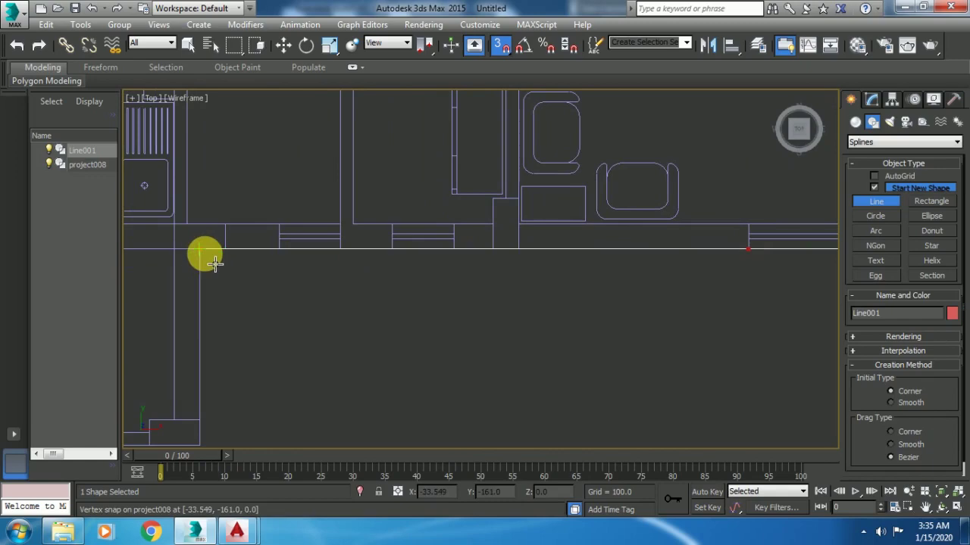
pyautogui.click(466, 257)
pyautogui.click(404, 258)
pyautogui.click(350, 258)
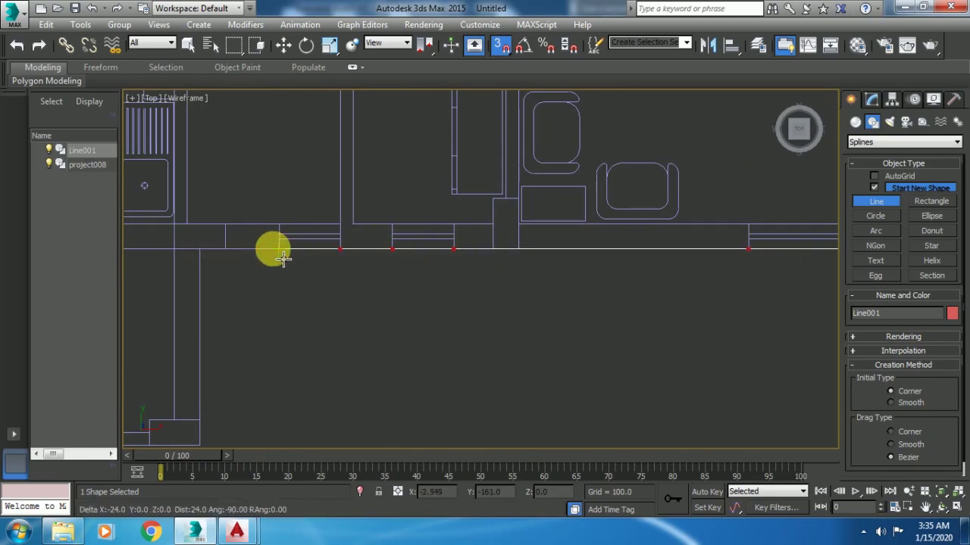
pyautogui.click(289, 261)
pyautogui.click(212, 261)
# - Add vertices at the lower wall corners through to the lower left corner
pyautogui.moveTo(284, 329); pyautogui.dragTo(389, 177, button='middle')
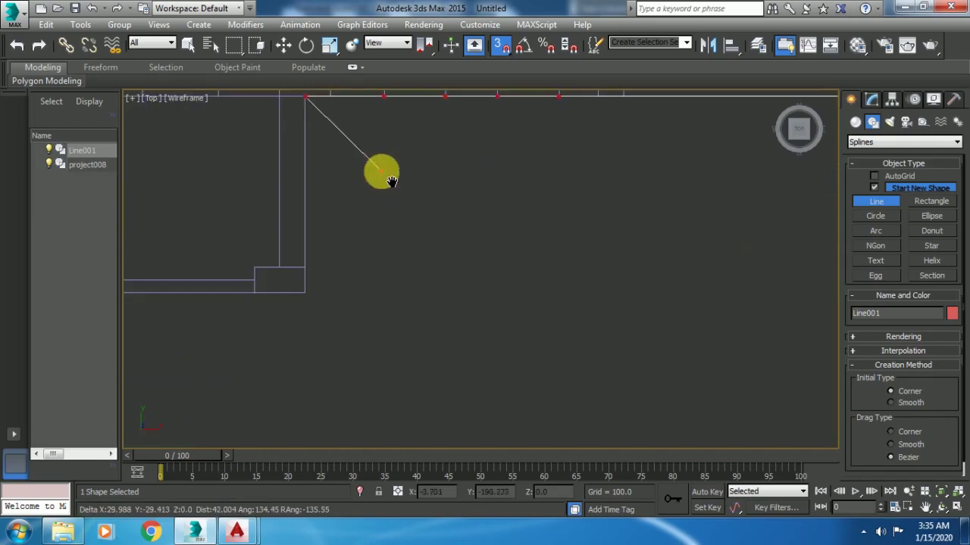
pyautogui.click(311, 301)
pyautogui.moveTo(310, 301)
pyautogui.mouseDown(button='middle')
pyautogui.moveTo(450, 303)
pyautogui.moveTo(485, 316)
pyautogui.mouseUp(button='middle')
pyautogui.scroll(-3, 500, 318)
pyautogui.click(512, 341)
pyautogui.scroll(-2, 512, 341)
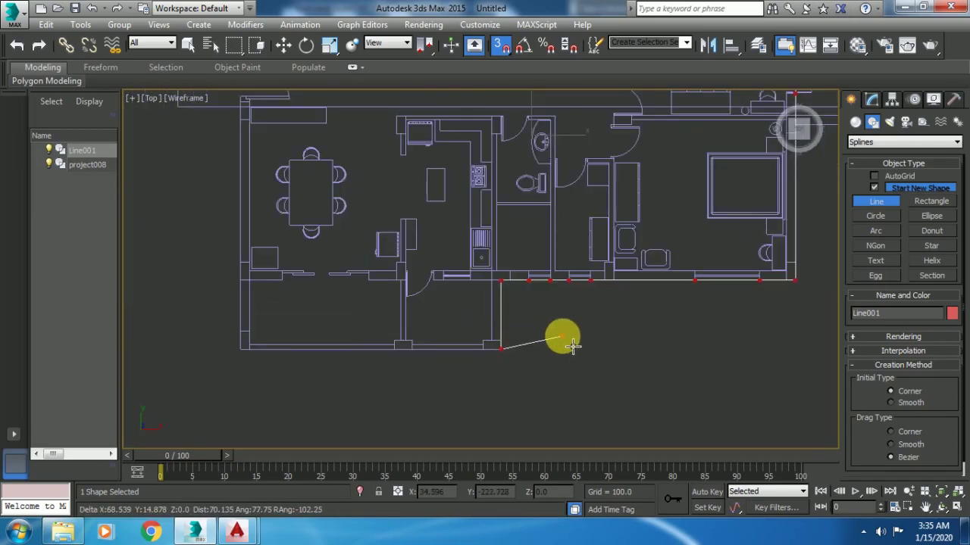
pyautogui.scroll(2, 422, 366)
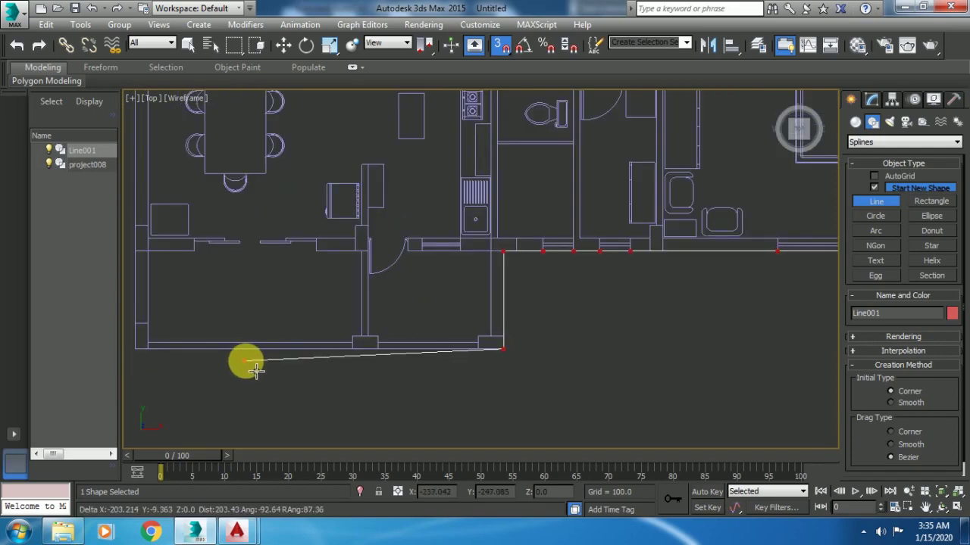
pyautogui.moveTo(157, 365); pyautogui.dragTo(250, 379, button='middle')
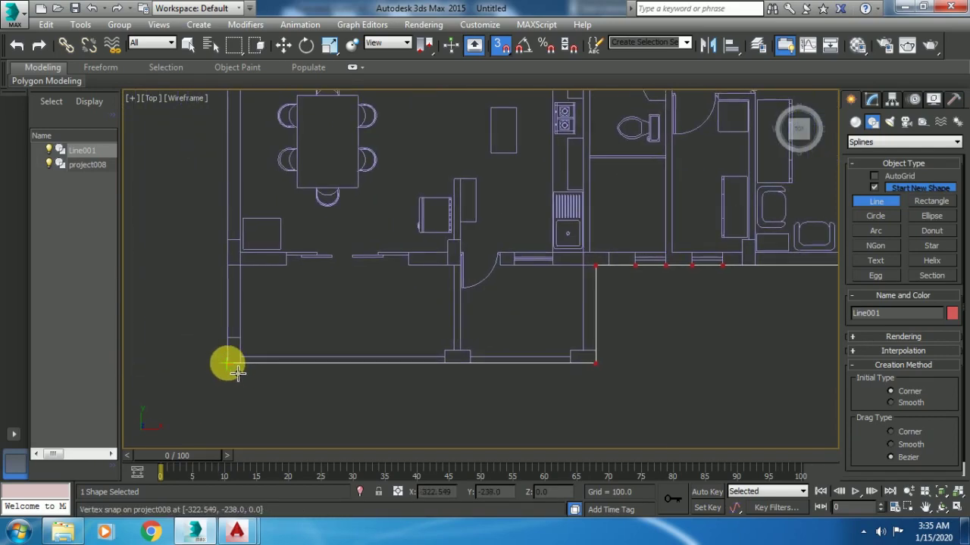
pyautogui.click(237, 372)
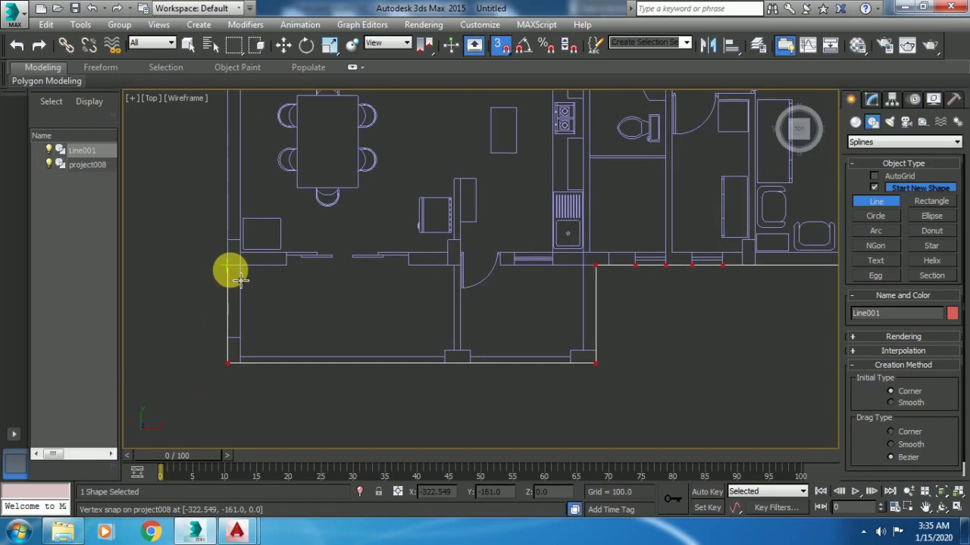
# - Add the entrance door-frame and threshold vertices, then finish the Line001 spline
pyautogui.moveTo(242, 190); pyautogui.dragTo(256, 277, button='middle')
pyautogui.moveTo(253, 146); pyautogui.dragTo(253, 320, button='middle')
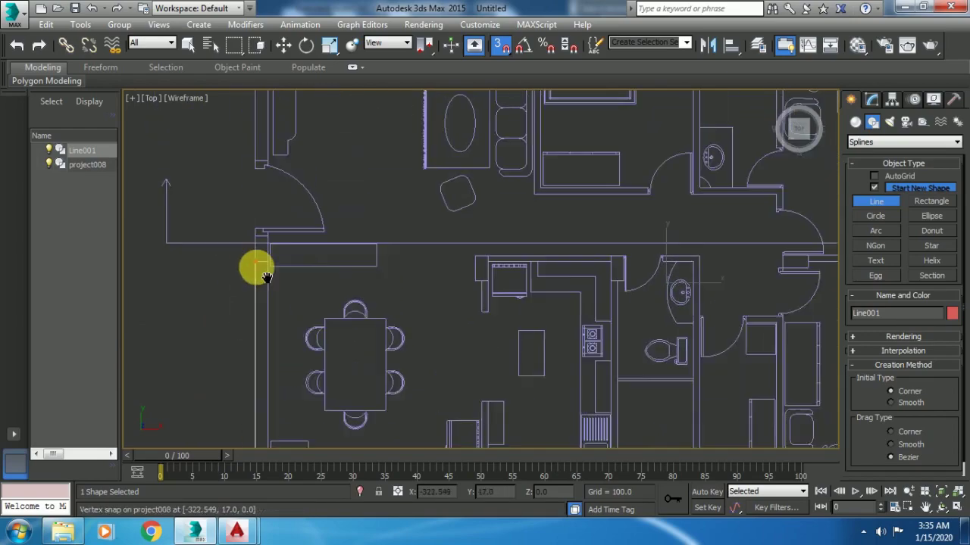
pyautogui.moveTo(267, 277); pyautogui.dragTo(260, 314, button='middle')
pyautogui.scroll(-3, 262, 306)
pyautogui.scroll(2, 268, 271)
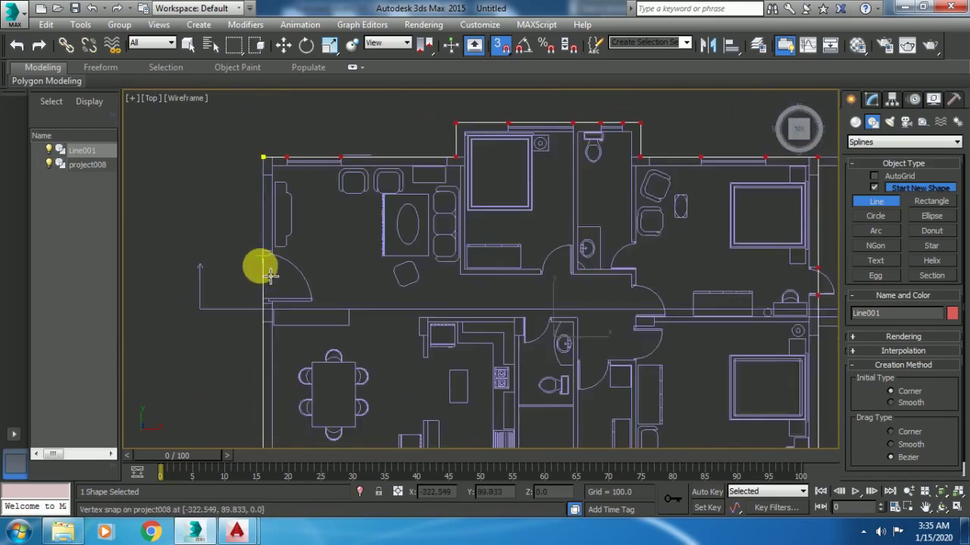
pyautogui.scroll(1, 269, 276)
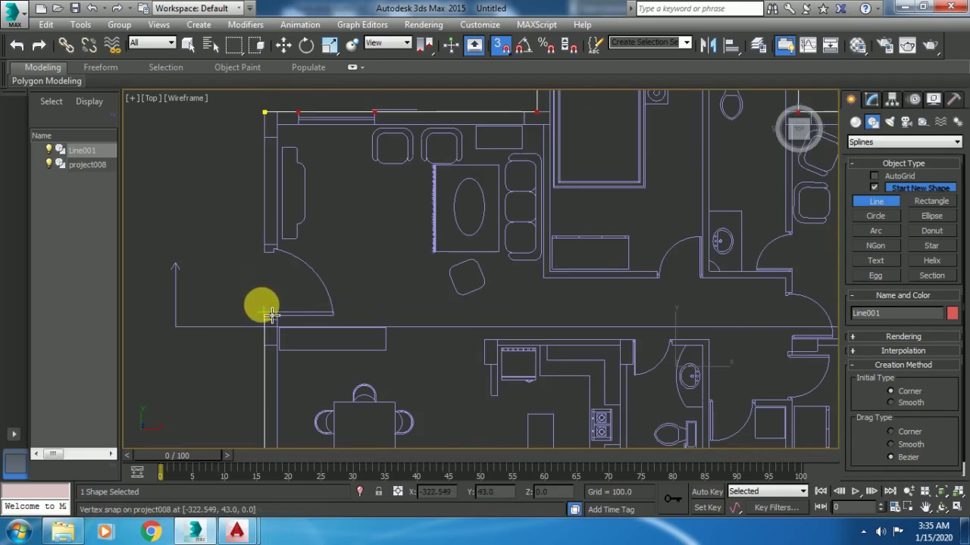
pyautogui.click(265, 313)
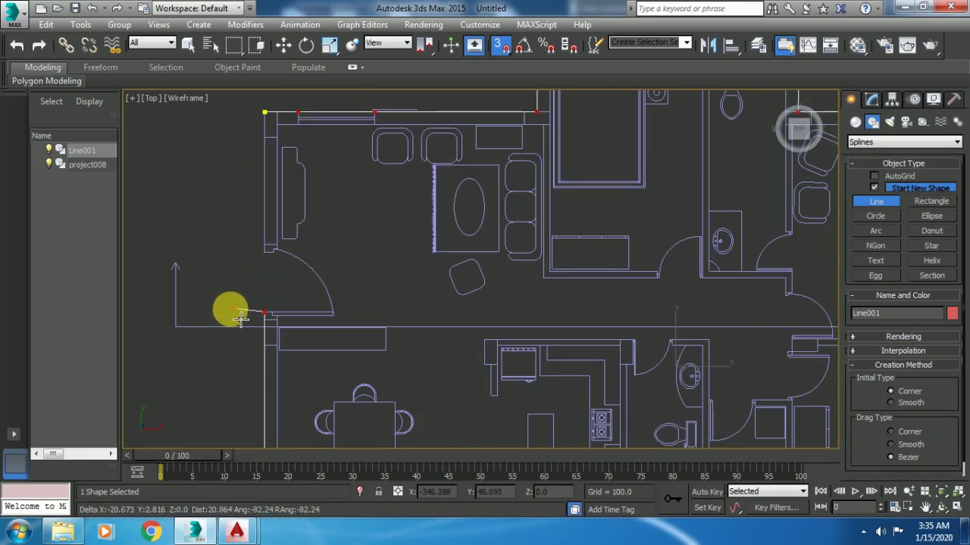
pyautogui.click(260, 276)
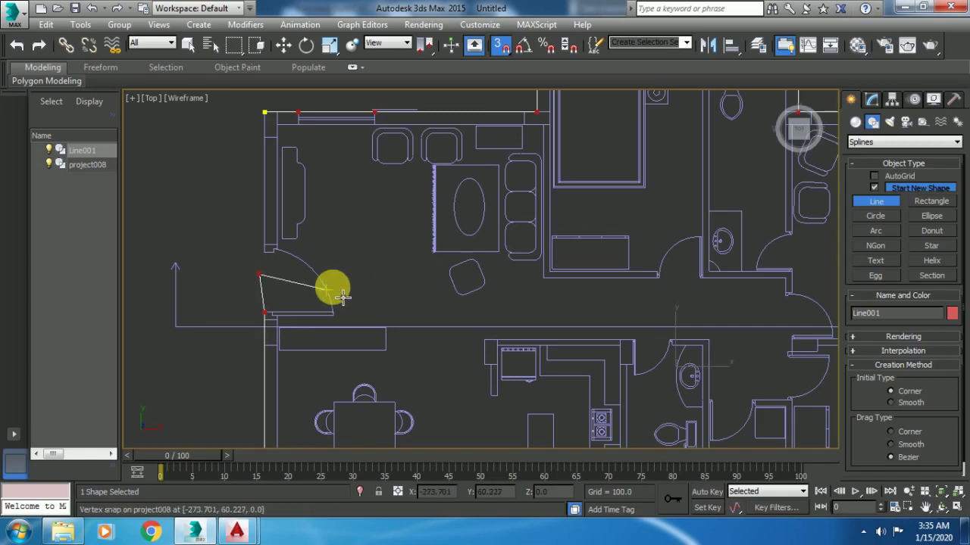
pyautogui.rightClick(264, 323)
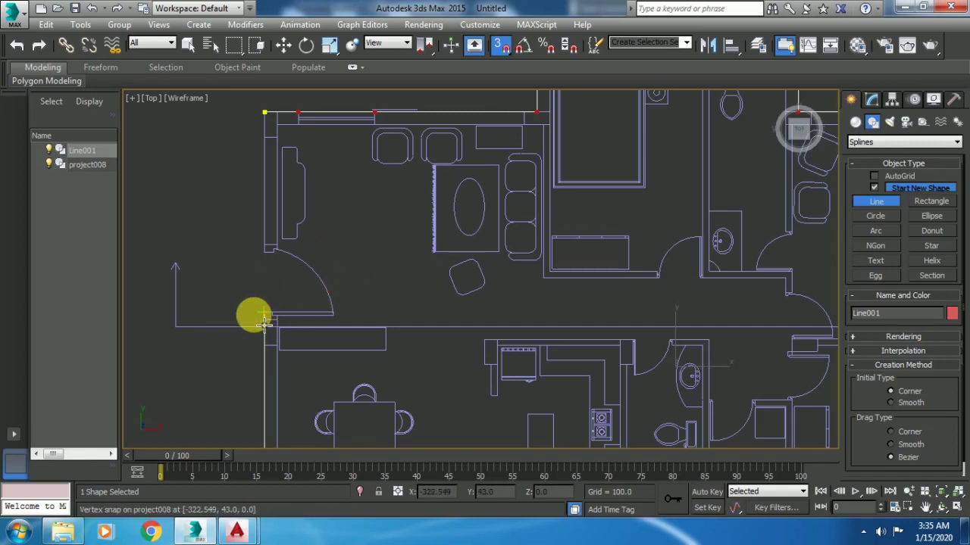
# - Start a new wall outline line at the threshold corner and snap the next wall corner
pyautogui.scroll(5, 265, 318)
pyautogui.scroll(3, 277, 321)
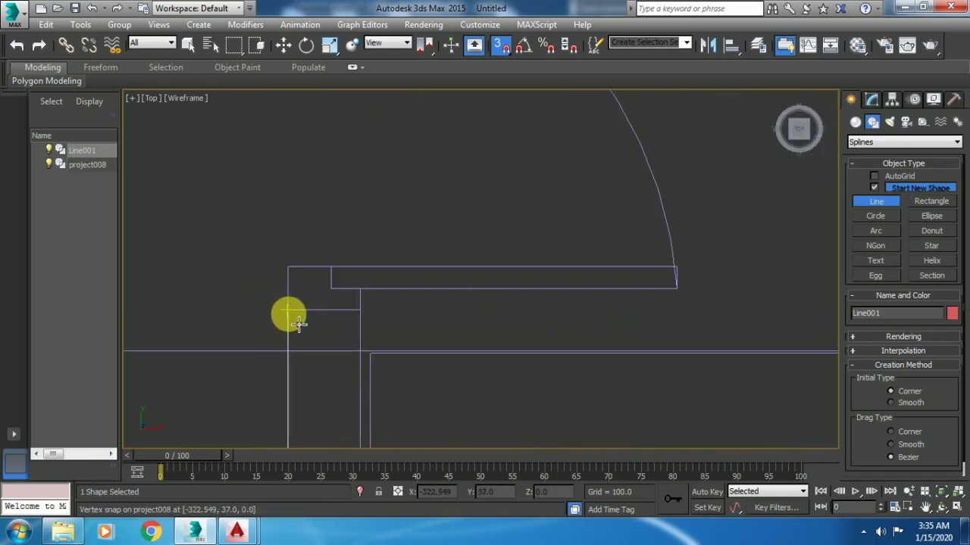
pyautogui.click(298, 323)
pyautogui.moveTo(371, 319); pyautogui.dragTo(342, 174, button='middle')
pyautogui.scroll(-2, 356, 250)
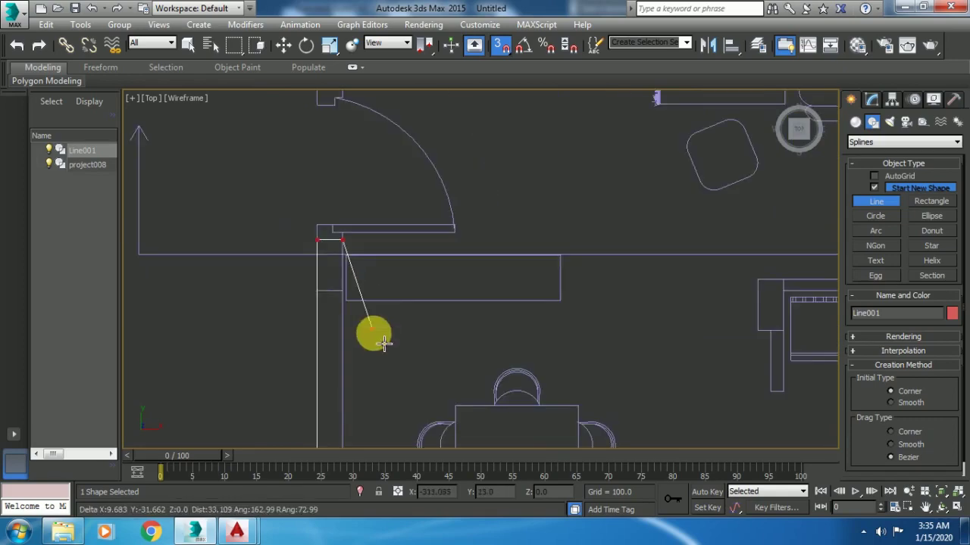
pyautogui.moveTo(372, 336); pyautogui.dragTo(341, 169, button='middle')
pyautogui.scroll(-2, 374, 333)
pyautogui.moveTo(375, 333)
pyautogui.mouseDown(button='middle')
pyautogui.moveTo(365, 187)
pyautogui.moveTo(340, 303)
pyautogui.mouseUp(button='middle')
pyautogui.scroll(4, 340, 201)
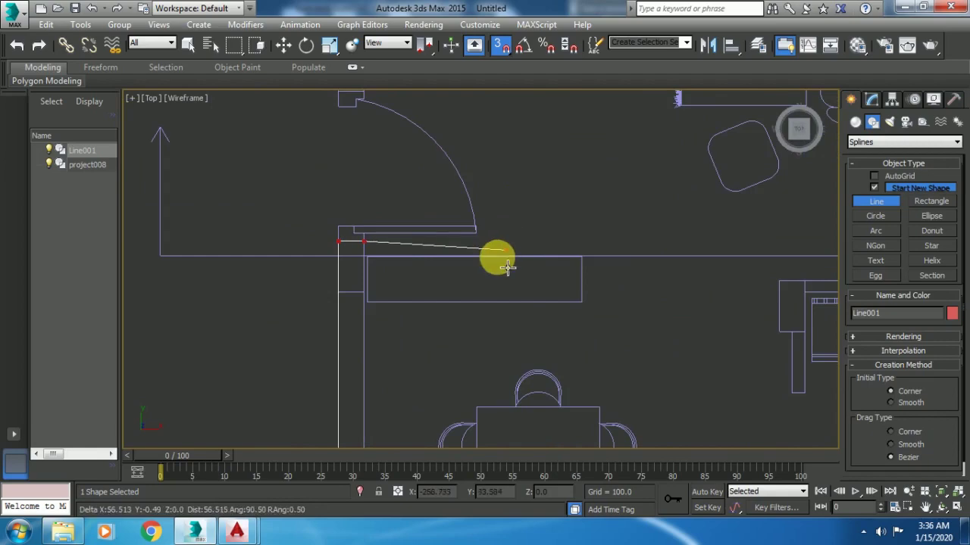
pyautogui.scroll(2, 394, 254)
pyautogui.click(333, 261)
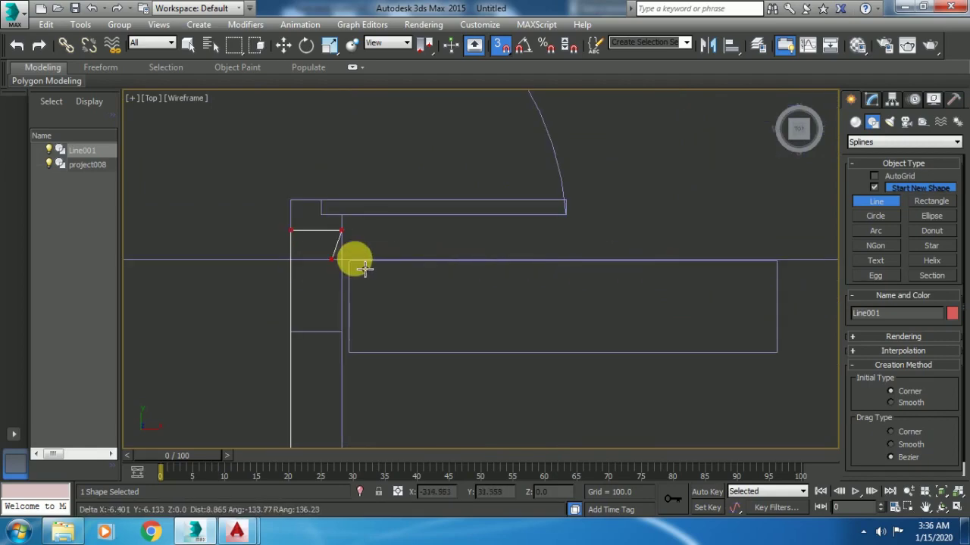
# - Trace the wall corners by the cabinet and opening down to the bottom wall corner
pyautogui.scroll(-3, 455, 242)
pyautogui.moveTo(444, 220); pyautogui.dragTo(440, 171, button='middle')
pyautogui.moveTo(417, 281); pyautogui.dragTo(409, 110, button='middle')
pyautogui.scroll(2, 386, 318)
pyautogui.click(378, 346)
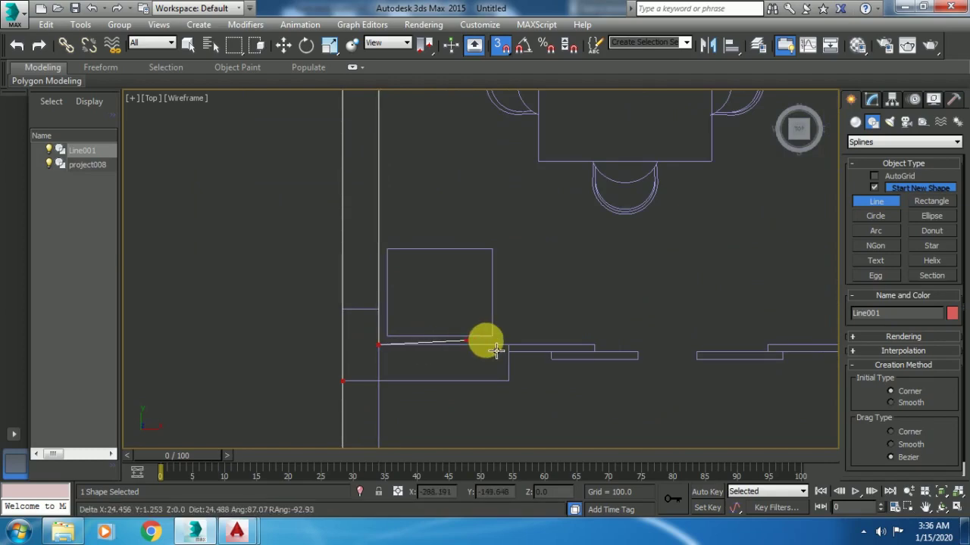
pyautogui.click(521, 383)
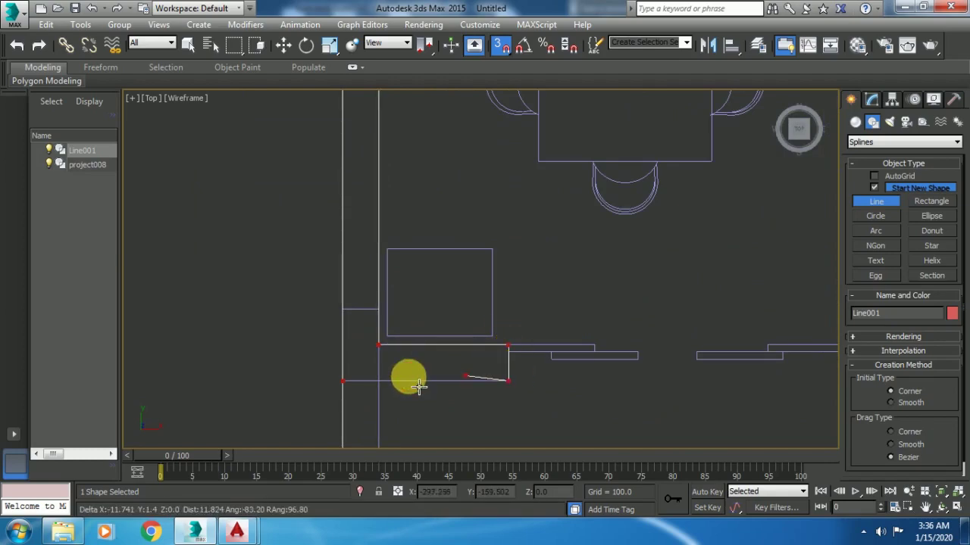
pyautogui.click(400, 388)
pyautogui.moveTo(400, 388); pyautogui.dragTo(396, 156, button='middle')
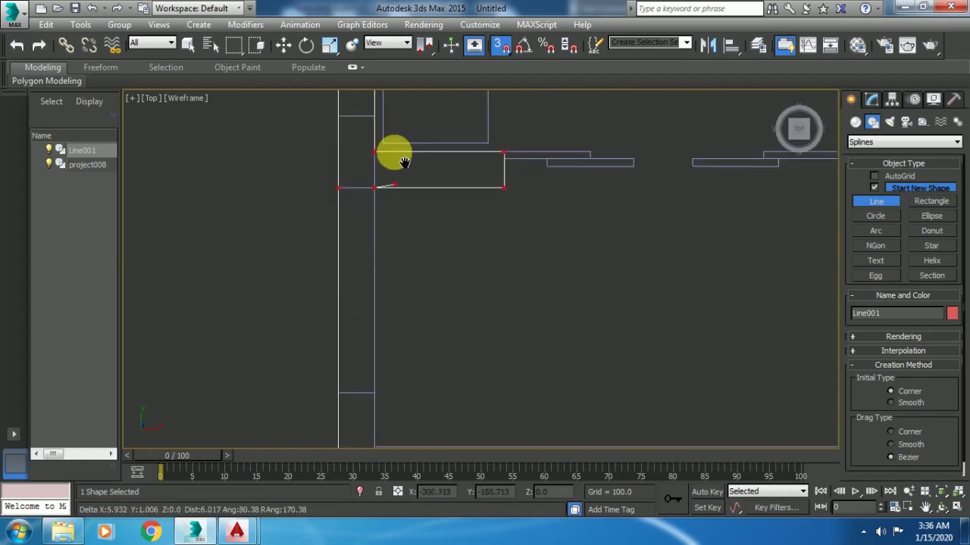
pyautogui.click(375, 397)
# - Continue the outline through the door-frame corner, top-right corner and short horizontal wall edge
pyautogui.moveTo(630, 358); pyautogui.dragTo(314, 335, button='middle')
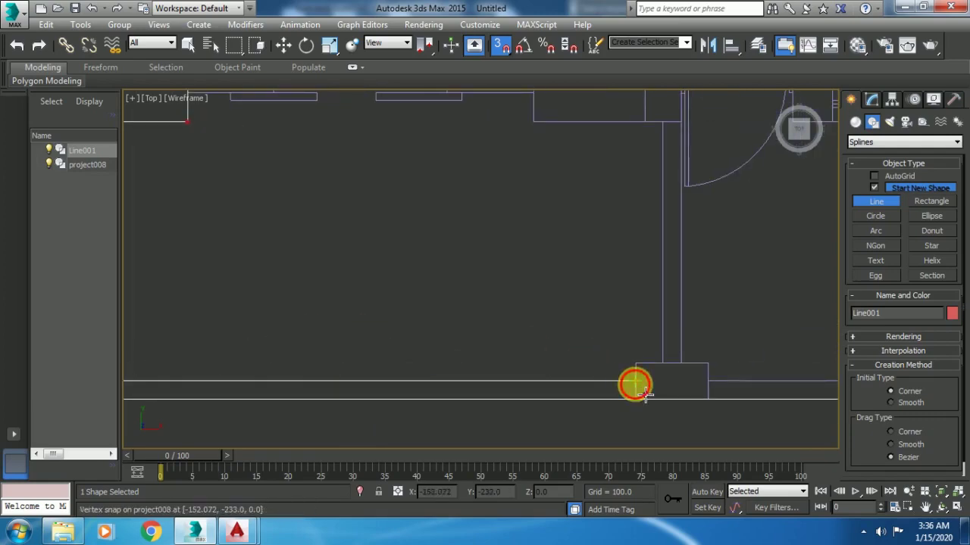
pyautogui.moveTo(660, 205); pyautogui.dragTo(680, 337, button='middle')
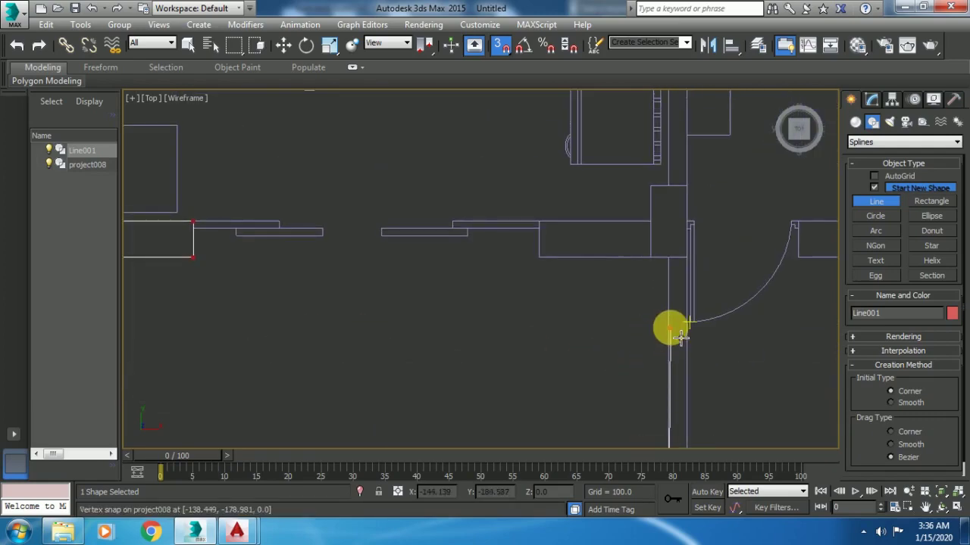
pyautogui.click(679, 266)
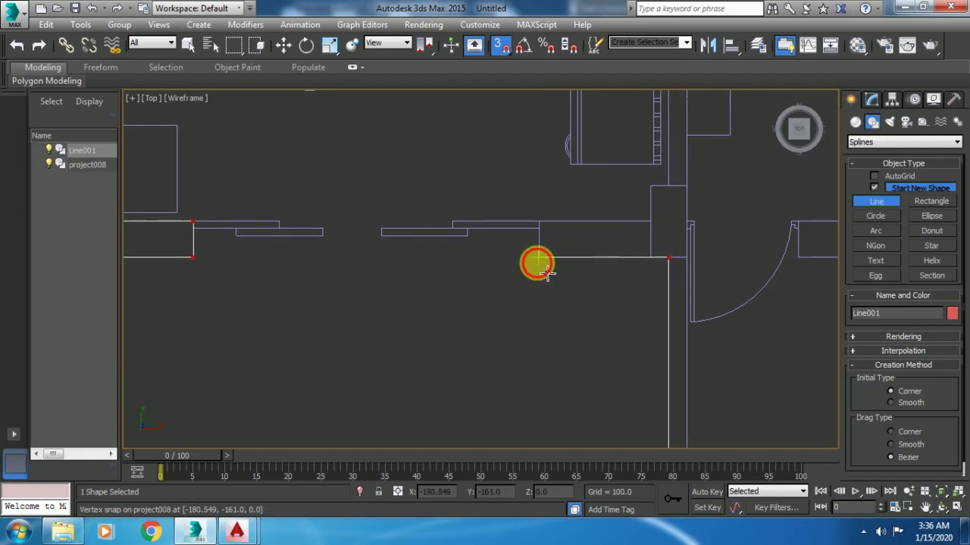
pyautogui.click(548, 232)
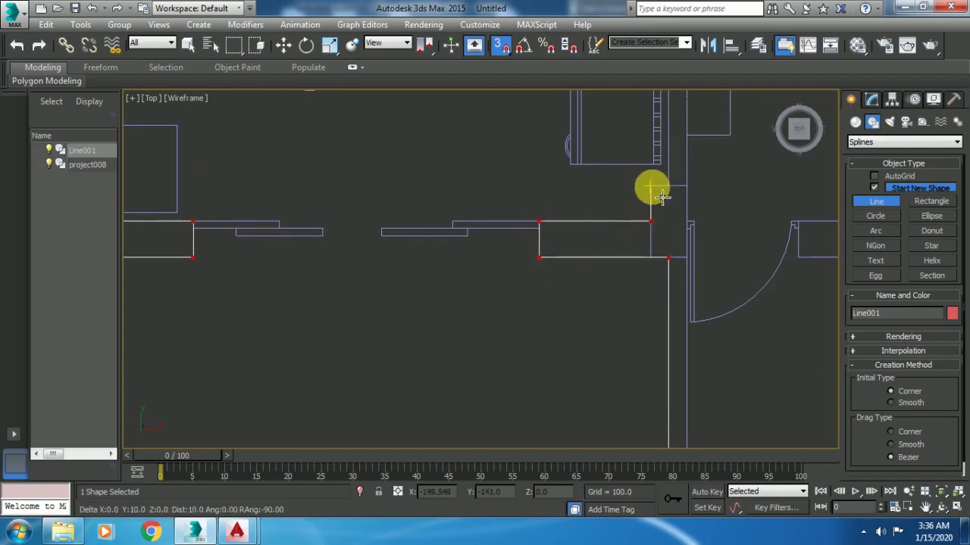
pyautogui.click(684, 197)
pyautogui.scroll(-2, 667, 246)
pyautogui.scroll(-1, 651, 265)
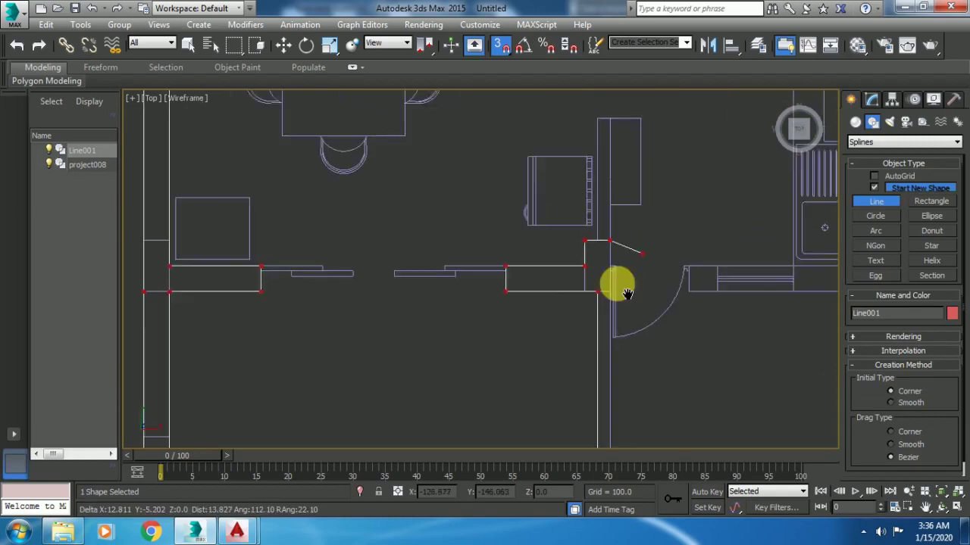
pyautogui.moveTo(616, 284); pyautogui.dragTo(608, 343, button='middle')
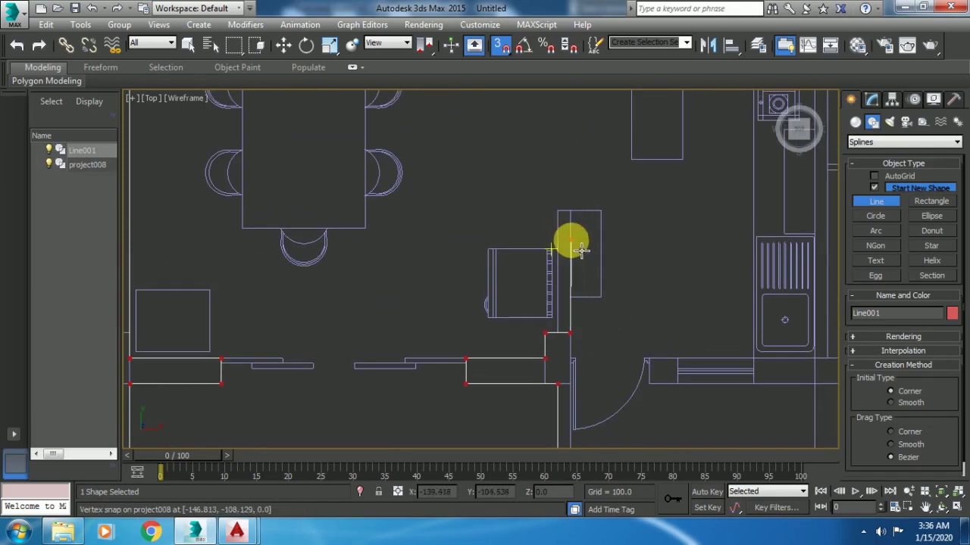
pyautogui.click(557, 333)
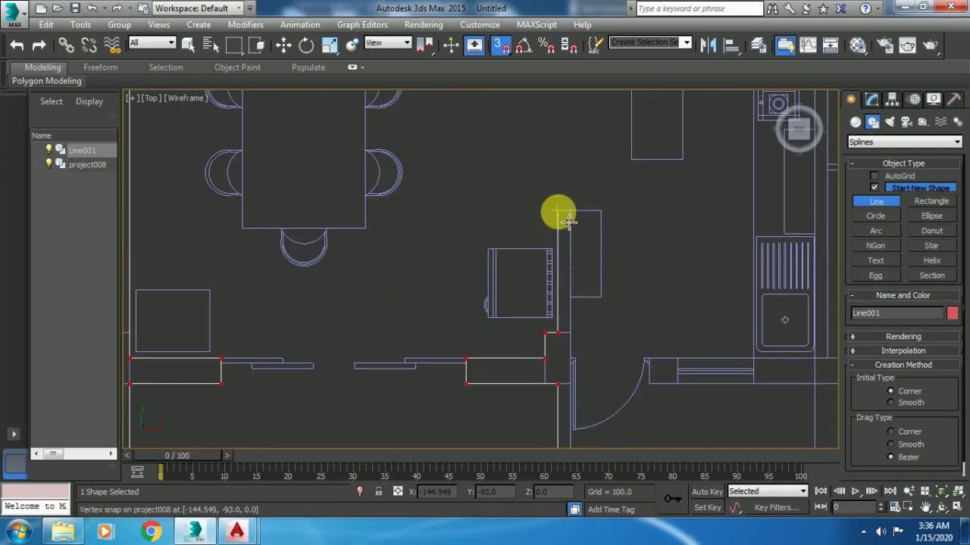
# - Add vertices along the wall top, lower junction, right corner and corner below the sink
pyautogui.click(582, 218)
pyautogui.scroll(3, 583, 218)
pyautogui.click(578, 231)
pyautogui.scroll(-1, 576, 174)
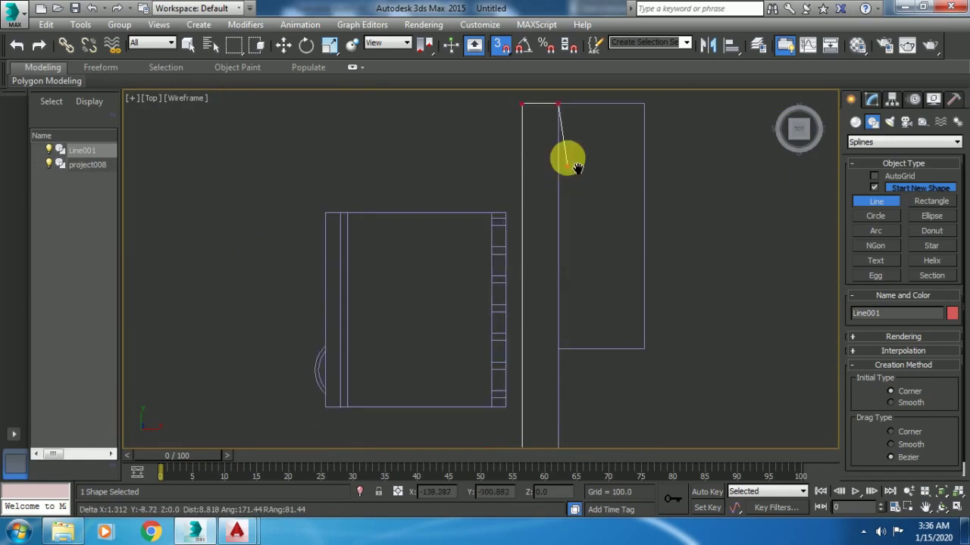
pyautogui.scroll(-2, 594, 242)
pyautogui.scroll(-1, 606, 227)
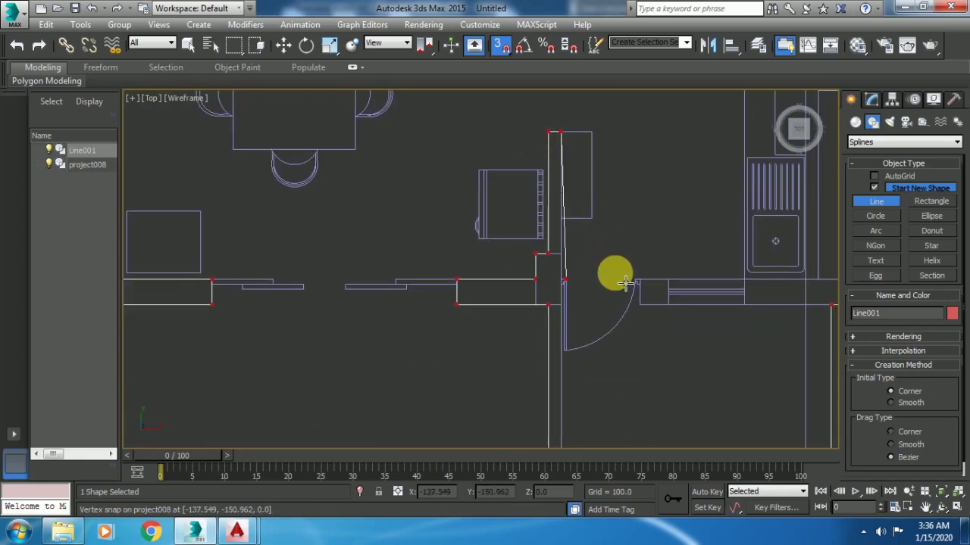
pyautogui.scroll(2, 564, 323)
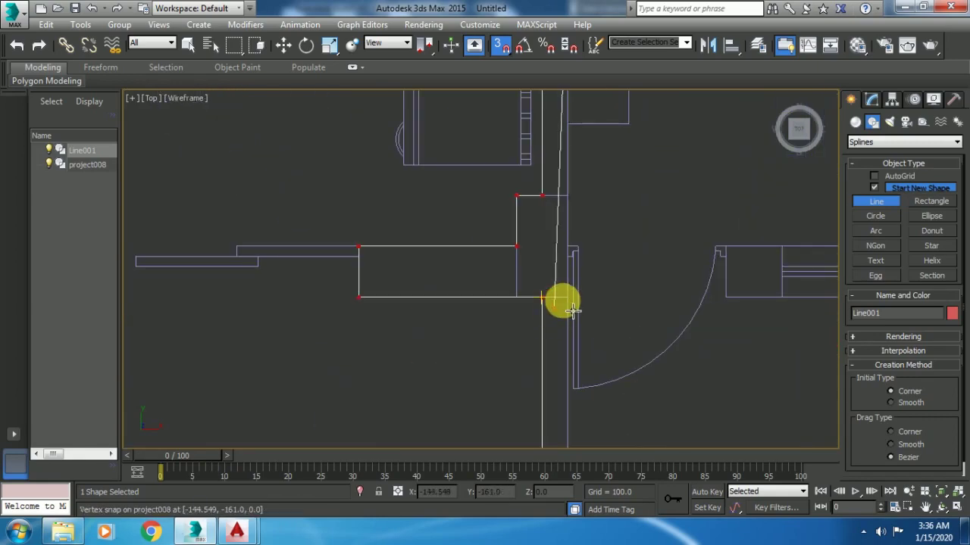
pyautogui.scroll(-2, 591, 330)
pyautogui.scroll(-2, 582, 333)
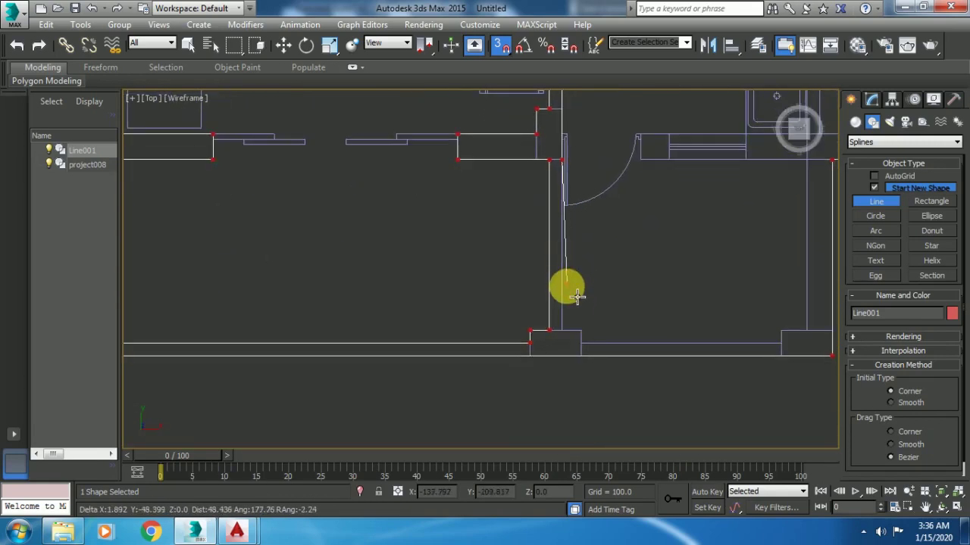
pyautogui.scroll(3, 568, 303)
pyautogui.click(568, 358)
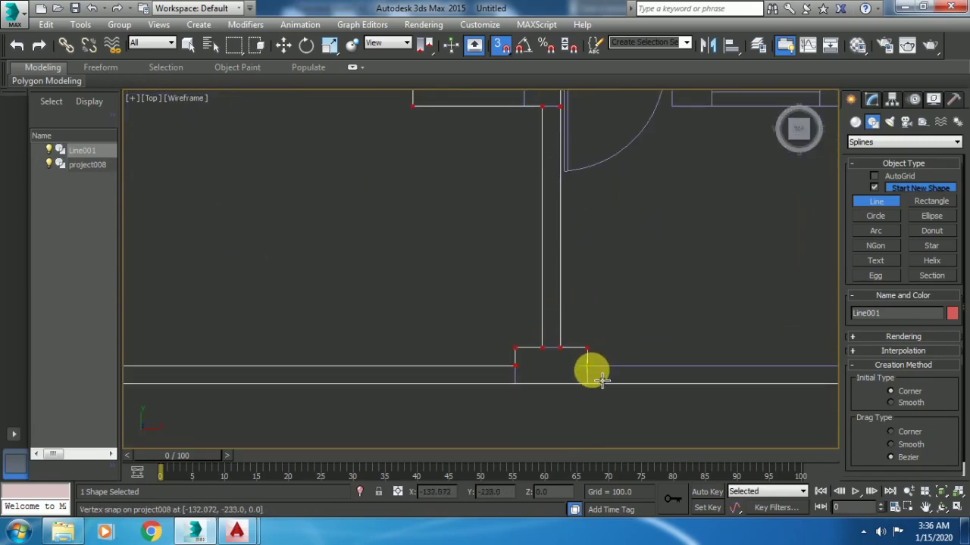
pyautogui.moveTo(725, 342); pyautogui.dragTo(422, 340, button='middle')
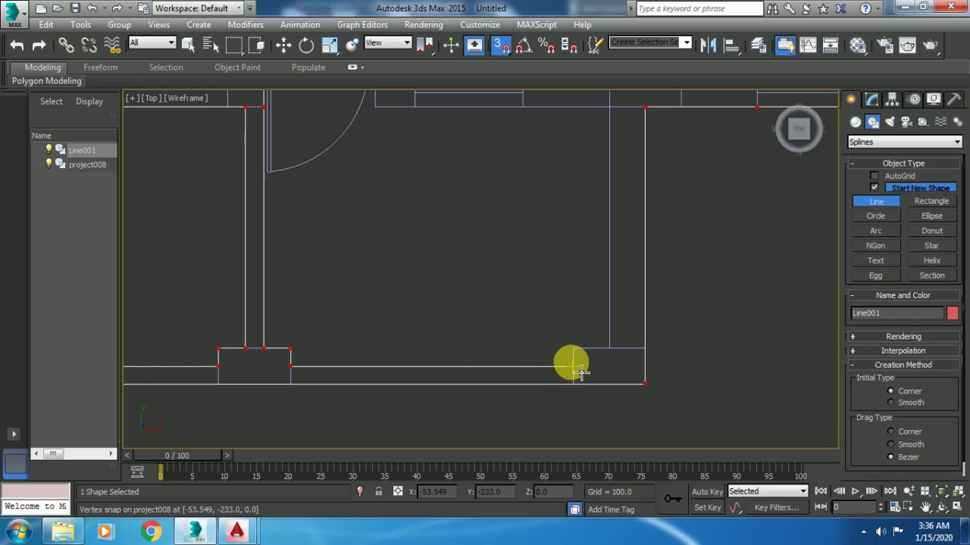
pyautogui.click(610, 349)
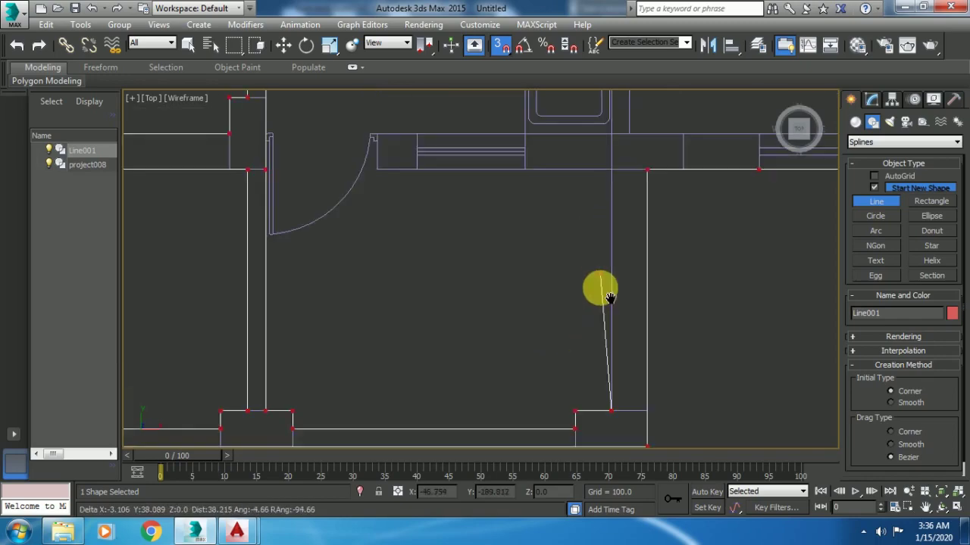
pyautogui.scroll(-2, 609, 296)
pyautogui.click(626, 288)
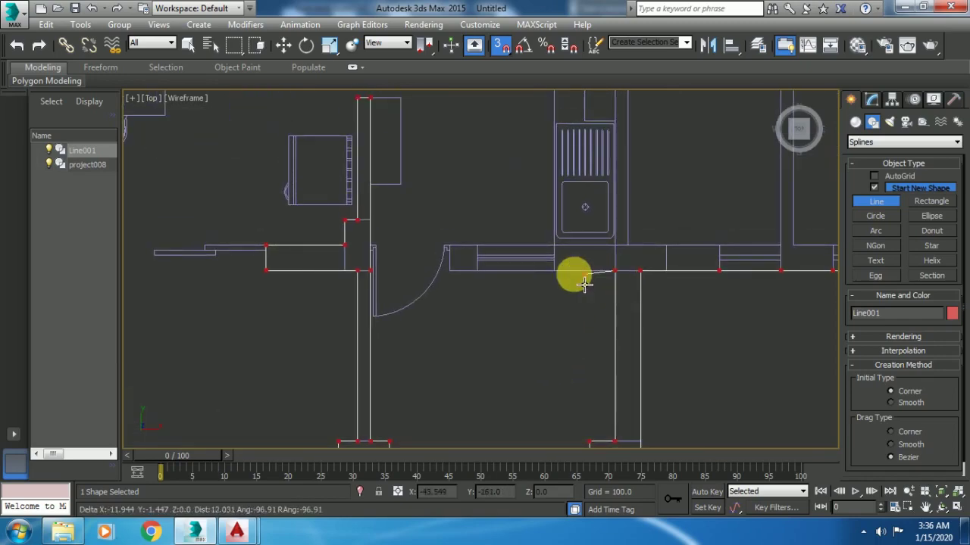
# - Trace the door opening corners, the corner by the counter and the upper kitchen wall corner
pyautogui.scroll(3, 465, 282)
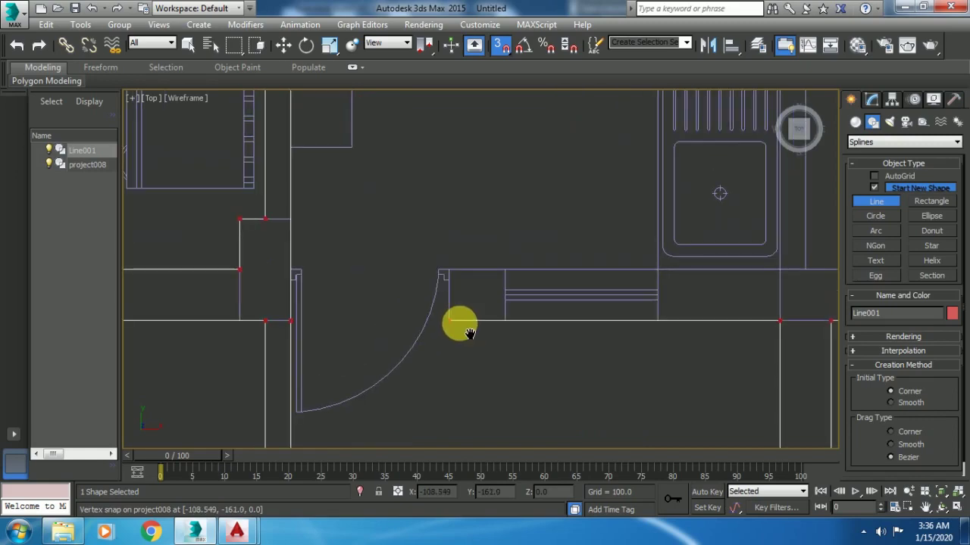
pyautogui.click(463, 327)
pyautogui.click(463, 281)
pyautogui.moveTo(545, 275); pyautogui.dragTo(448, 327, button='middle')
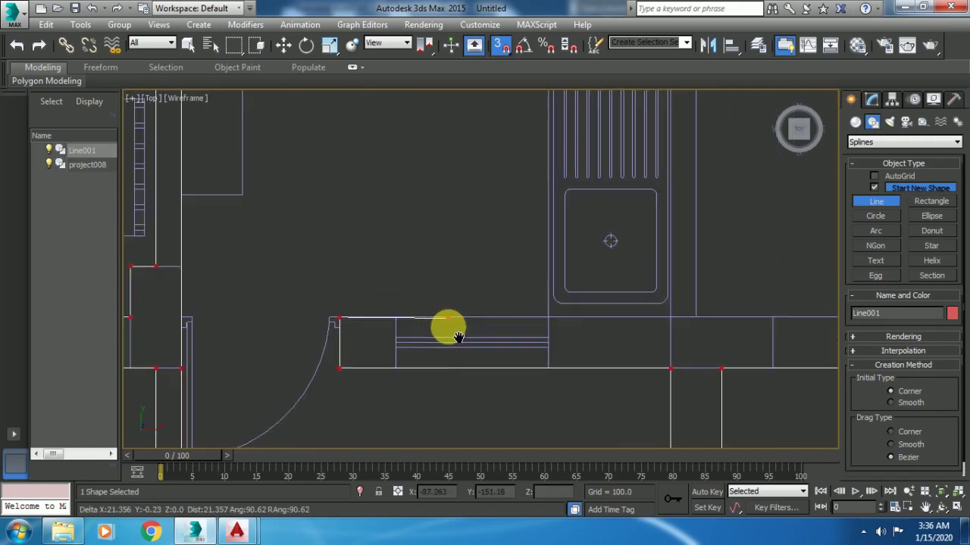
pyautogui.scroll(-1, 651, 362)
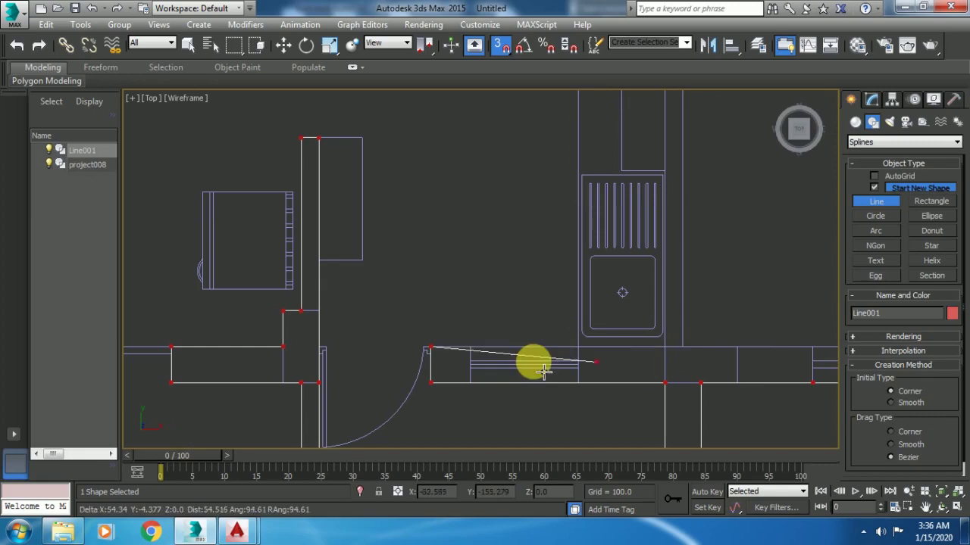
pyautogui.scroll(-3, 574, 368)
pyautogui.scroll(2, 515, 362)
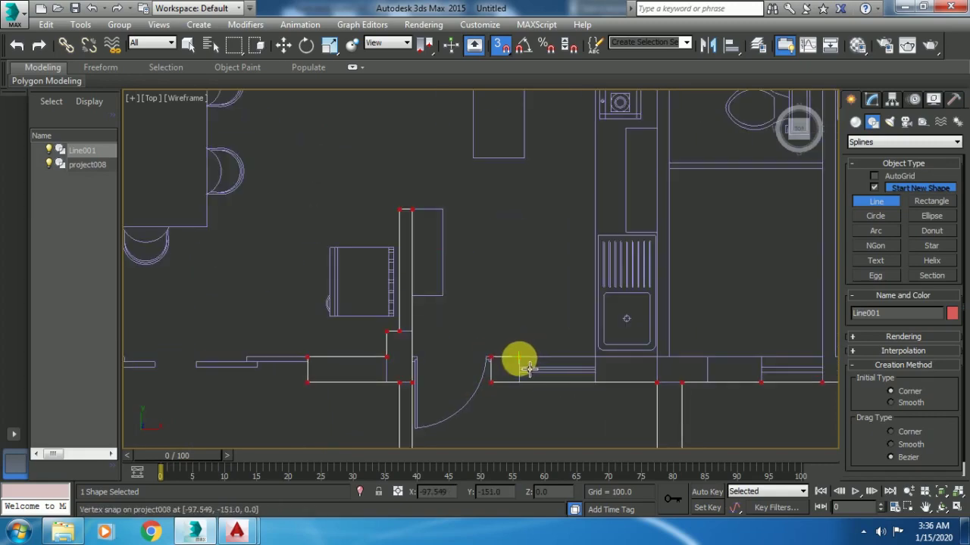
pyautogui.click(603, 367)
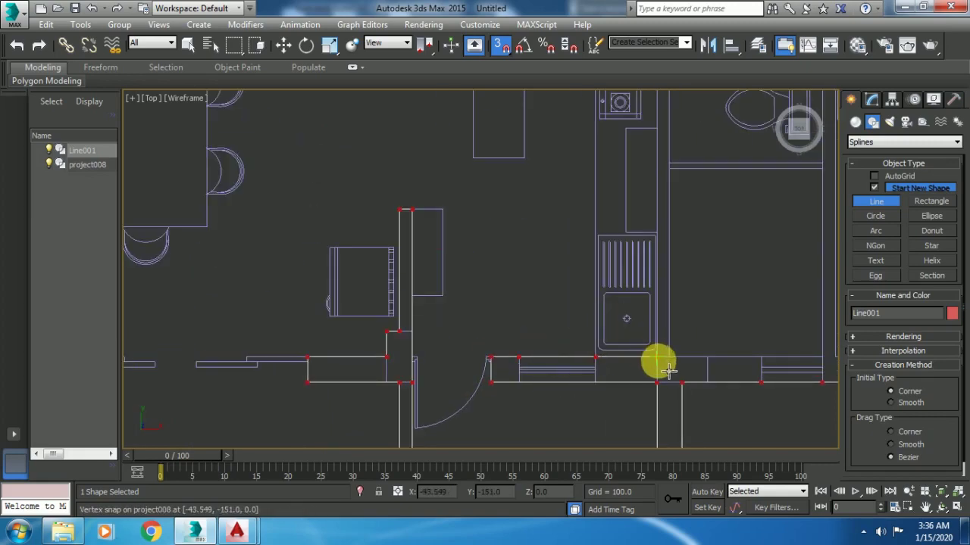
pyautogui.moveTo(668, 370); pyautogui.dragTo(612, 382, button='middle')
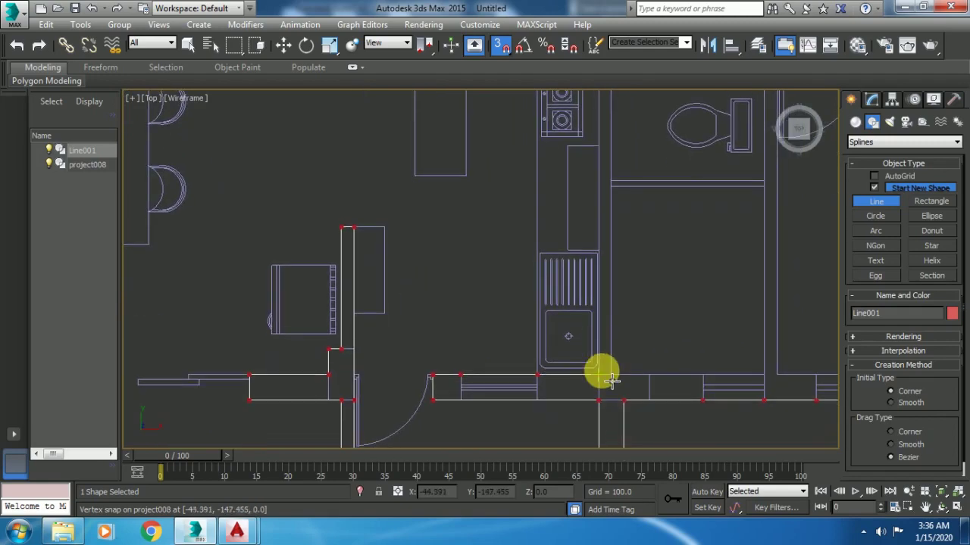
pyautogui.moveTo(623, 227); pyautogui.dragTo(612, 309, button='middle')
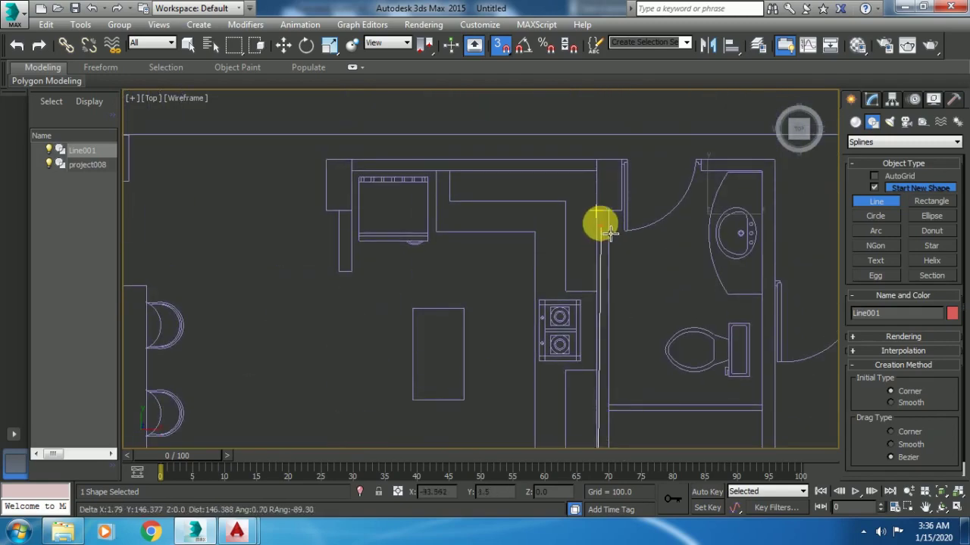
pyautogui.click(599, 172)
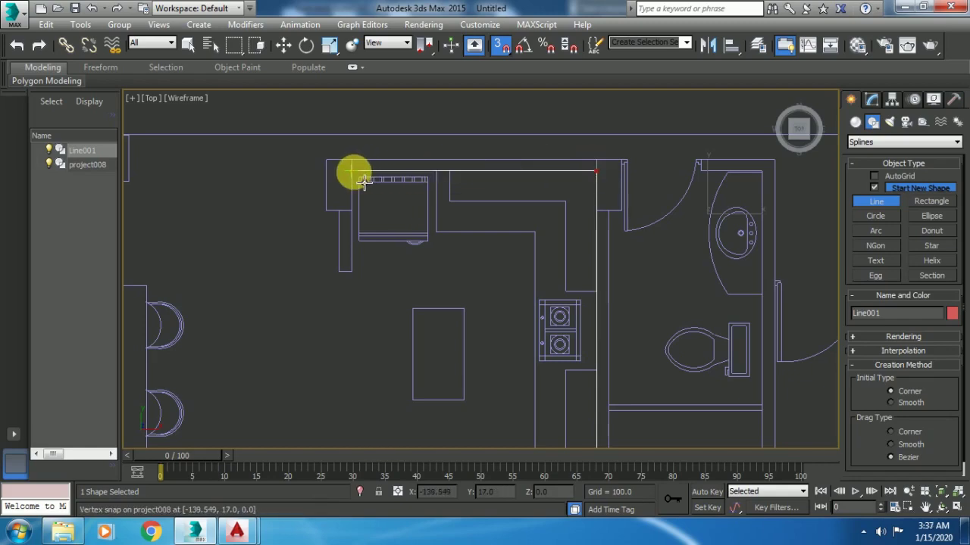
# - Trace the top kitchen wall, including the short jog on its left, to its right end
pyautogui.click(362, 220)
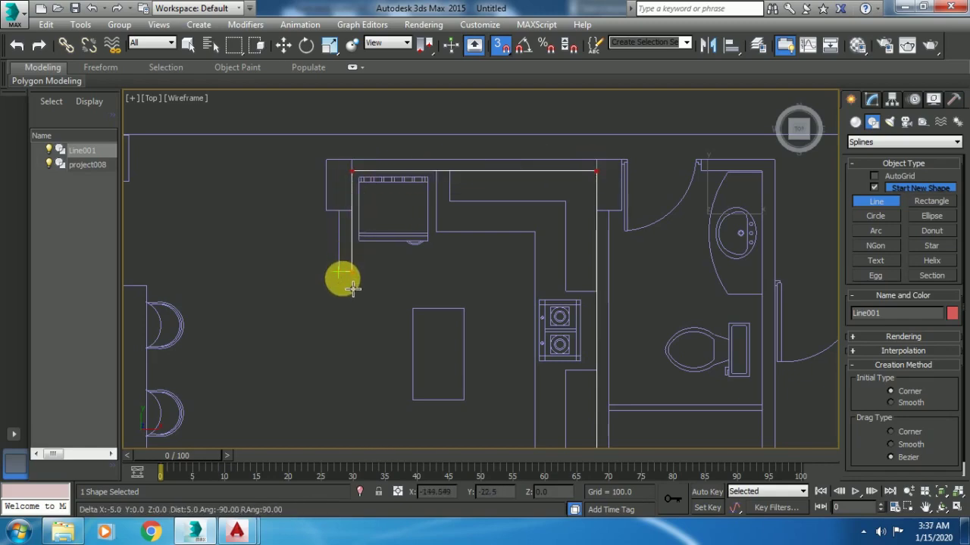
pyautogui.click(338, 210)
pyautogui.click(327, 210)
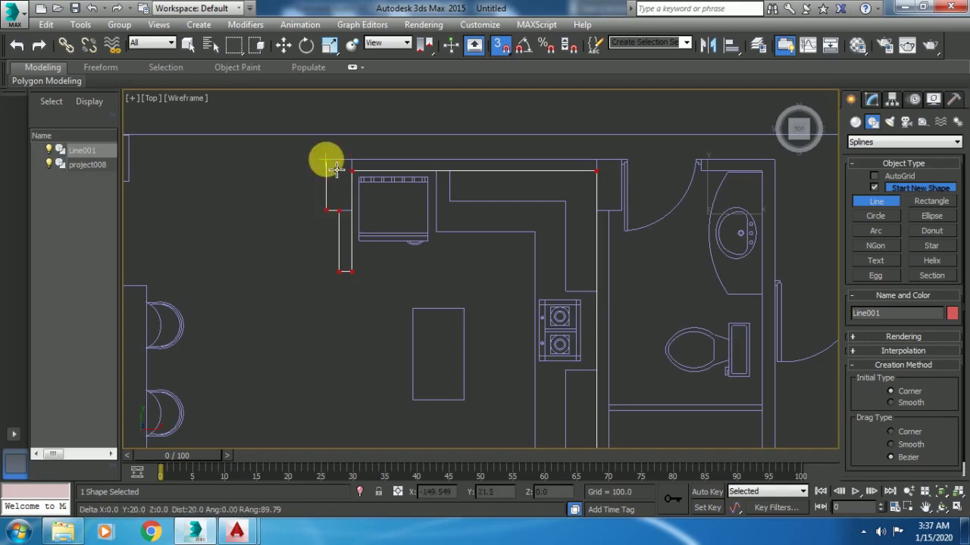
pyautogui.click(326, 160)
pyautogui.click(635, 159)
# - Add two vertices along the bottom wall line near the kitchen and toilet
pyautogui.scroll(2, 628, 161)
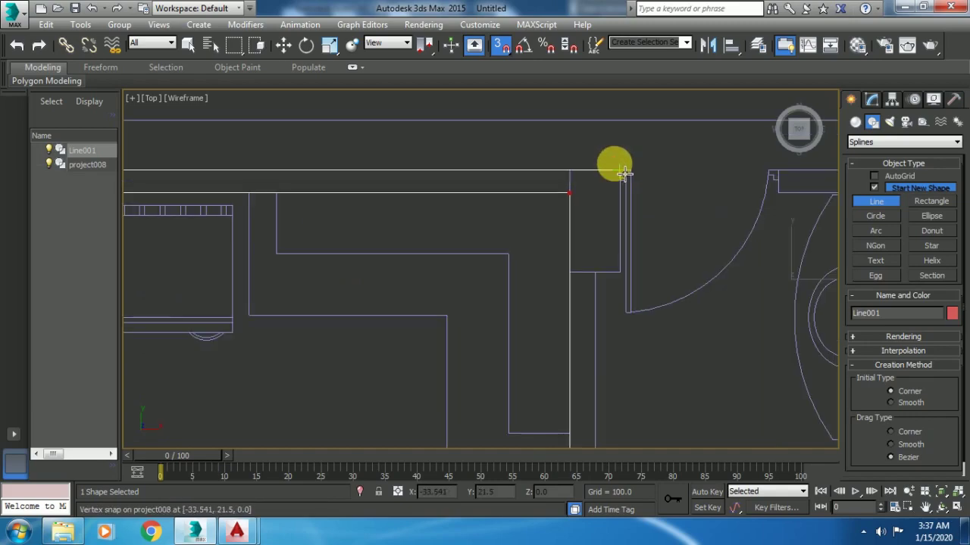
pyautogui.moveTo(603, 281); pyautogui.dragTo(591, 91, button='middle')
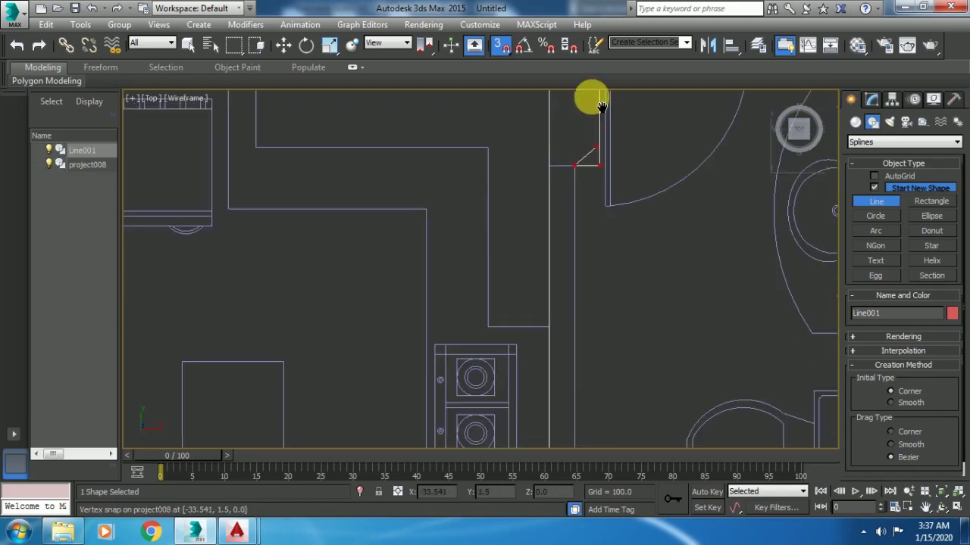
pyautogui.moveTo(596, 329); pyautogui.dragTo(560, 170, button='middle')
pyautogui.moveTo(559, 242); pyautogui.dragTo(554, 177, button='middle')
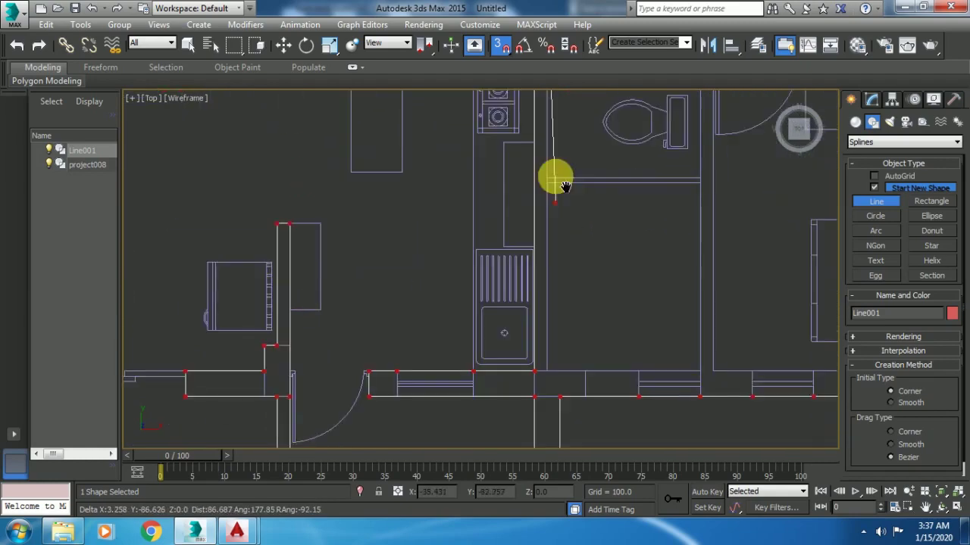
pyautogui.moveTo(552, 325); pyautogui.dragTo(551, 288, button='middle')
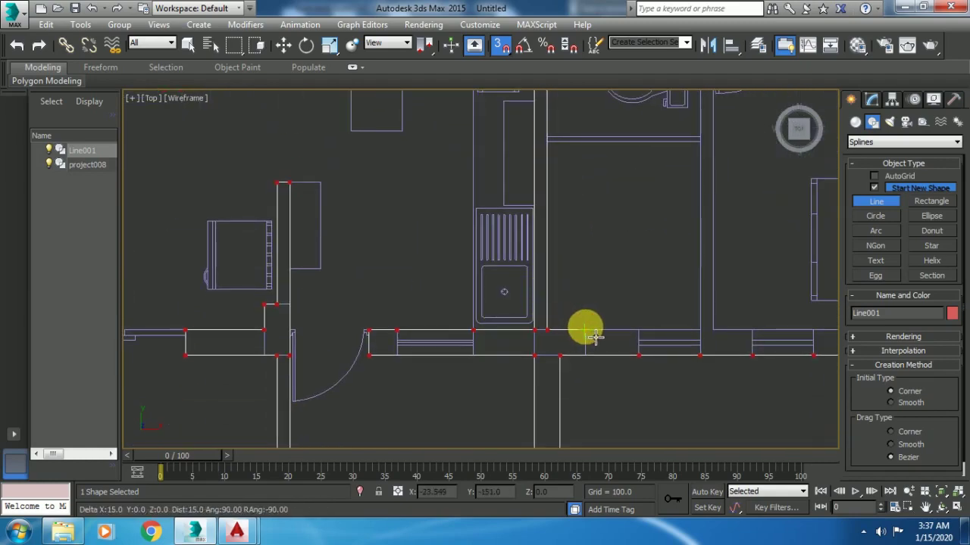
pyautogui.click(639, 331)
pyautogui.click(699, 331)
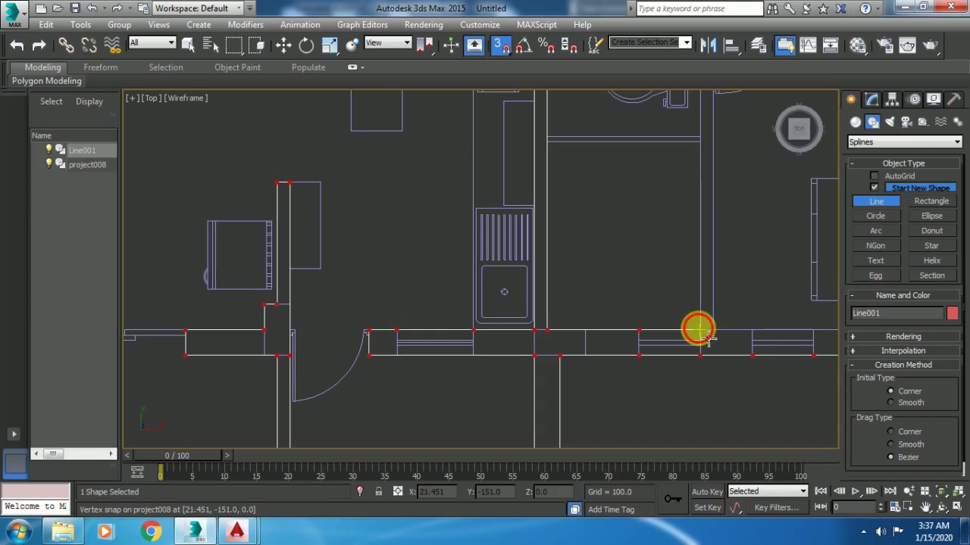
# - Trace the bathroom wall corners into the outline
pyautogui.scroll(-2, 704, 337)
pyautogui.scroll(-1, 708, 262)
pyautogui.scroll(-2, 675, 316)
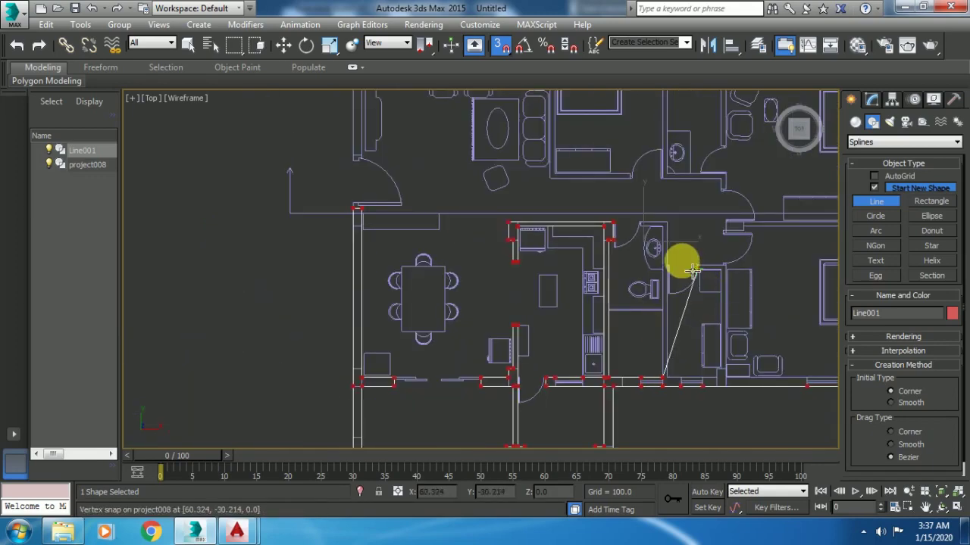
pyautogui.scroll(4, 677, 254)
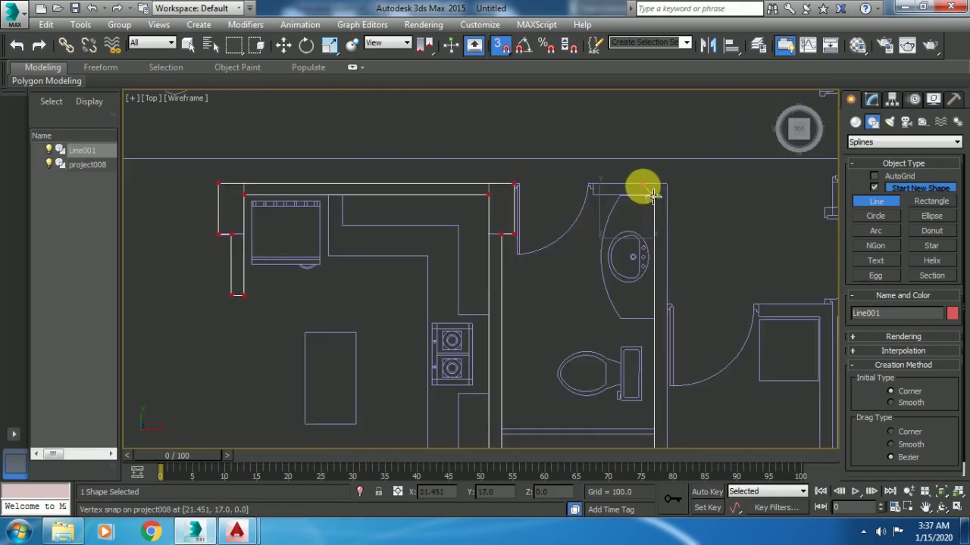
pyautogui.scroll(2, 640, 197)
pyautogui.scroll(4, 674, 208)
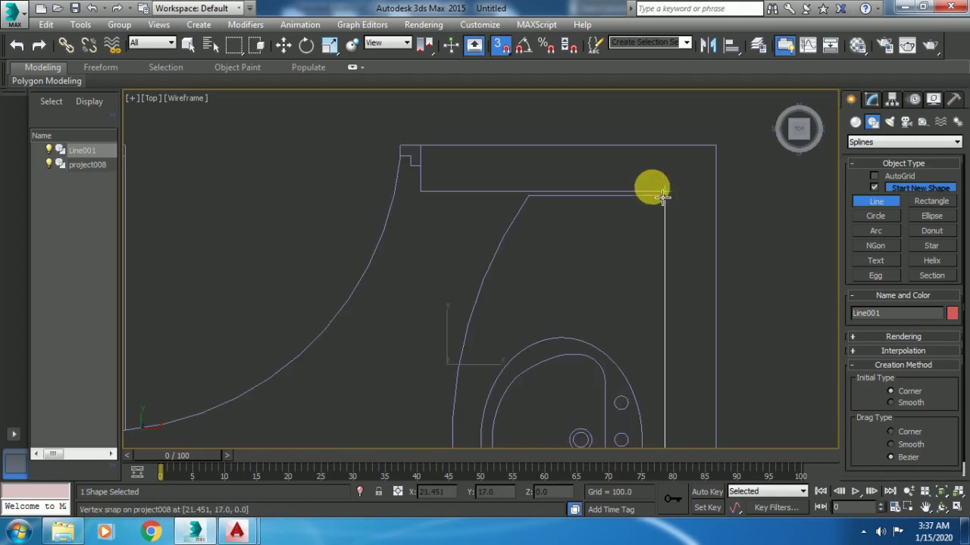
pyautogui.click(665, 194)
pyautogui.click(420, 191)
pyautogui.click(421, 145)
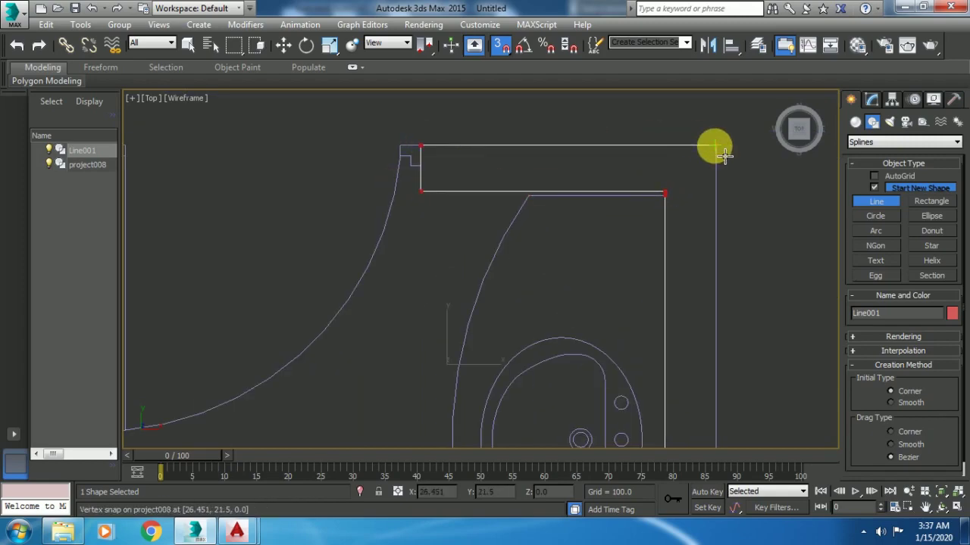
# - Add outline points at the corridor wall corner and up the wall by the toilet
pyautogui.moveTo(747, 255)
pyautogui.mouseDown(button='middle')
pyautogui.moveTo(562, 199)
pyautogui.moveTo(569, 152)
pyautogui.moveTo(553, 229)
pyautogui.moveTo(558, 217)
pyautogui.mouseUp(button='middle')
pyautogui.moveTo(563, 353)
pyautogui.mouseDown(button='middle')
pyautogui.moveTo(567, 265)
pyautogui.moveTo(548, 323)
pyautogui.mouseUp(button='middle')
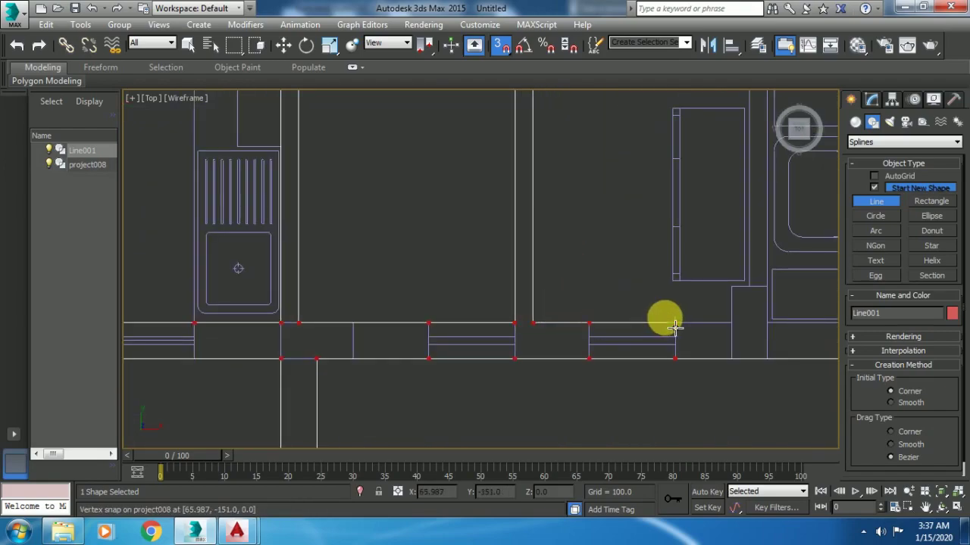
pyautogui.click(733, 326)
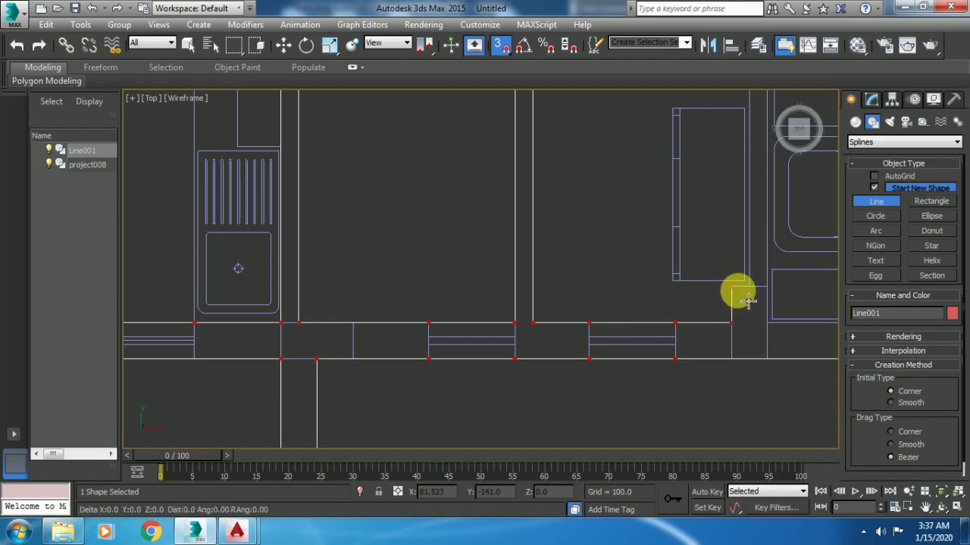
pyautogui.click(750, 287)
# - Trace the bathroom wall corner and the short wall step beside the door
pyautogui.moveTo(751, 222); pyautogui.dragTo(671, 384, button='middle')
pyautogui.scroll(-1, 695, 319)
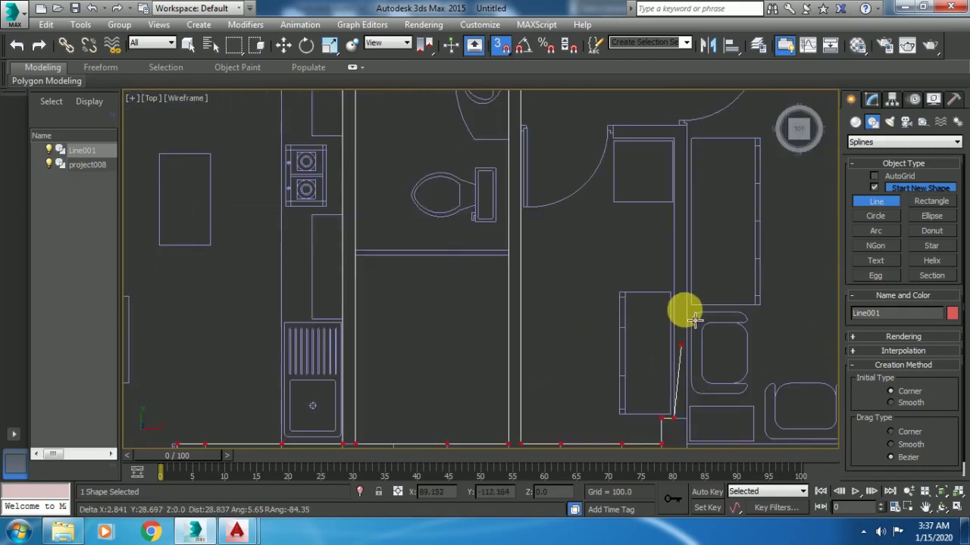
pyautogui.scroll(1, 681, 190)
pyautogui.scroll(1, 681, 227)
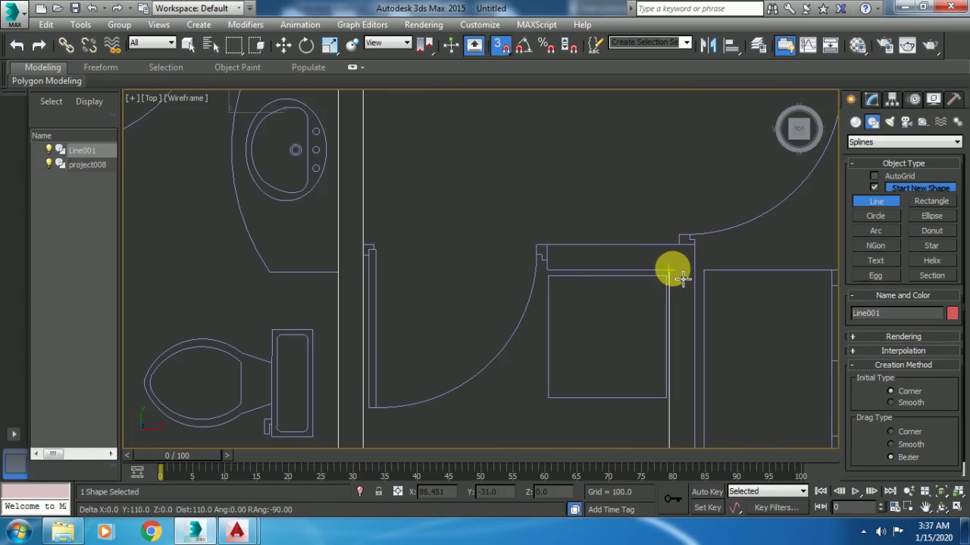
pyautogui.click(681, 277)
pyautogui.click(555, 270)
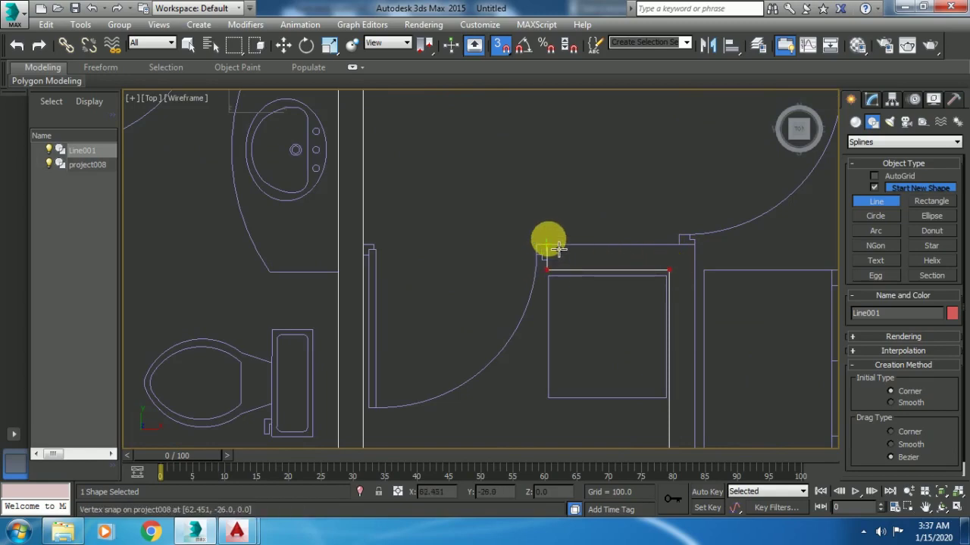
pyautogui.click(546, 245)
# - Add points along the outer wall toward the bedroom side wall
pyautogui.scroll(-3, 703, 259)
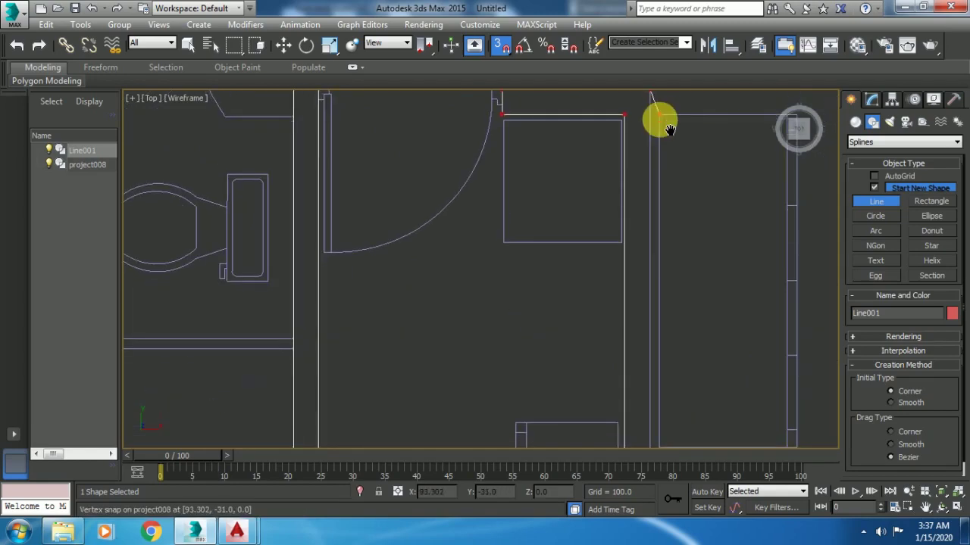
pyautogui.scroll(2, 659, 266)
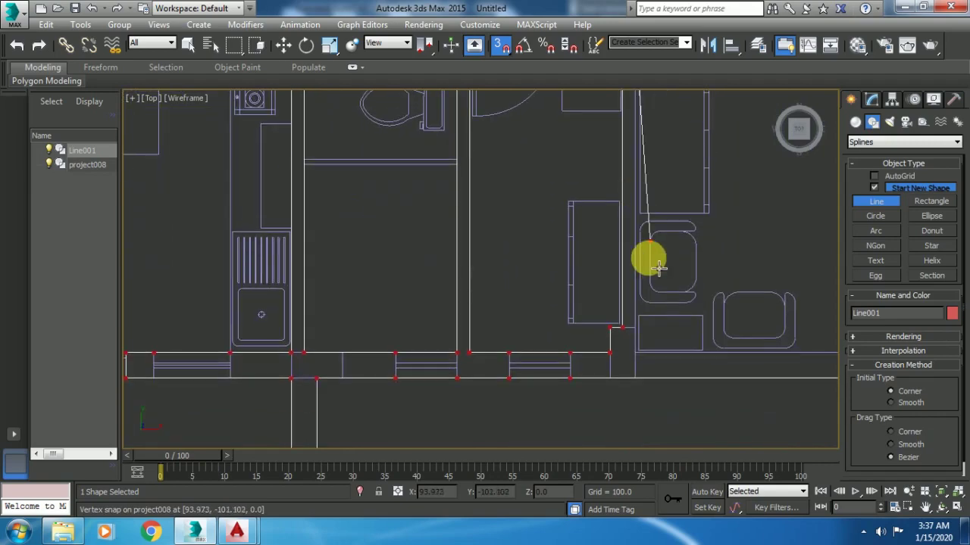
pyautogui.click(634, 355)
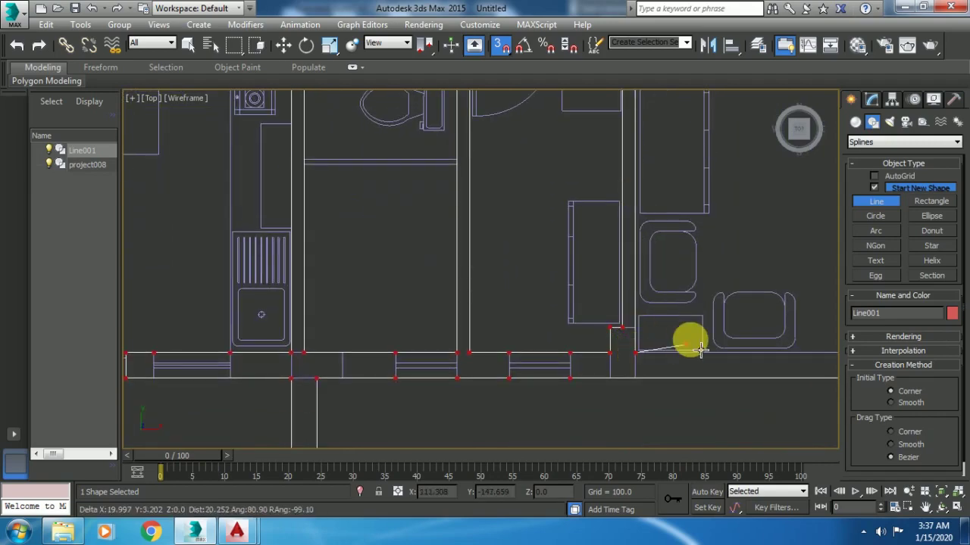
pyautogui.moveTo(688, 339); pyautogui.dragTo(435, 329, button='middle')
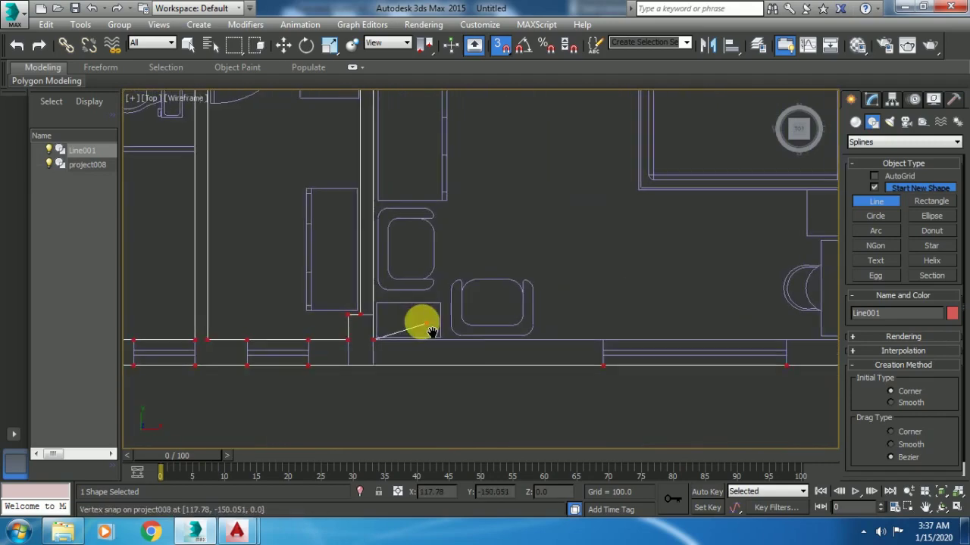
pyautogui.click(614, 352)
pyautogui.moveTo(649, 336); pyautogui.dragTo(554, 335, button='middle')
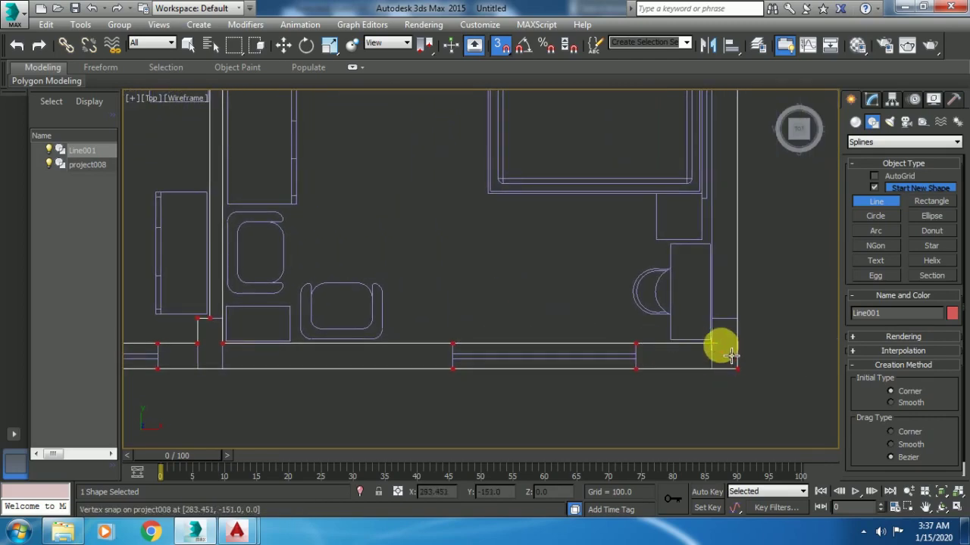
pyautogui.scroll(3, 716, 352)
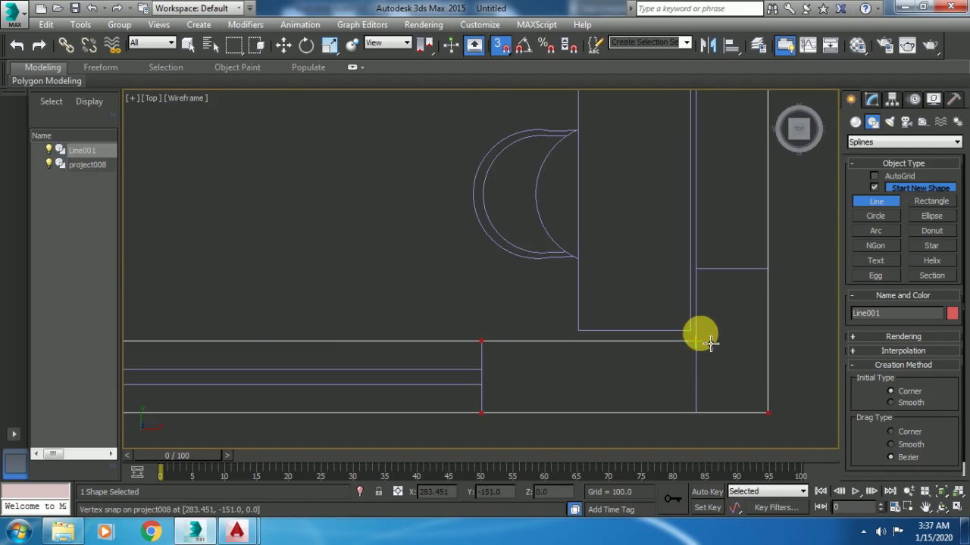
pyautogui.scroll(-3, 709, 334)
pyautogui.moveTo(710, 212); pyautogui.dragTo(703, 372, button='middle')
pyautogui.scroll(1, 704, 190)
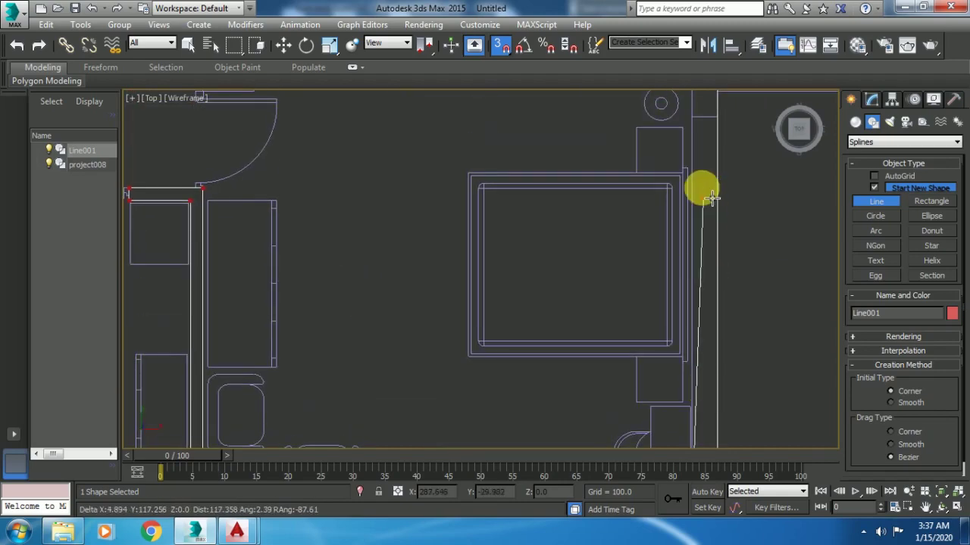
pyautogui.moveTo(704, 190); pyautogui.dragTo(701, 314, button='middle')
# - Add outline points at the corridor wall end, the door jamb, and where corridor and side walls meet
pyautogui.scroll(-3, 697, 265)
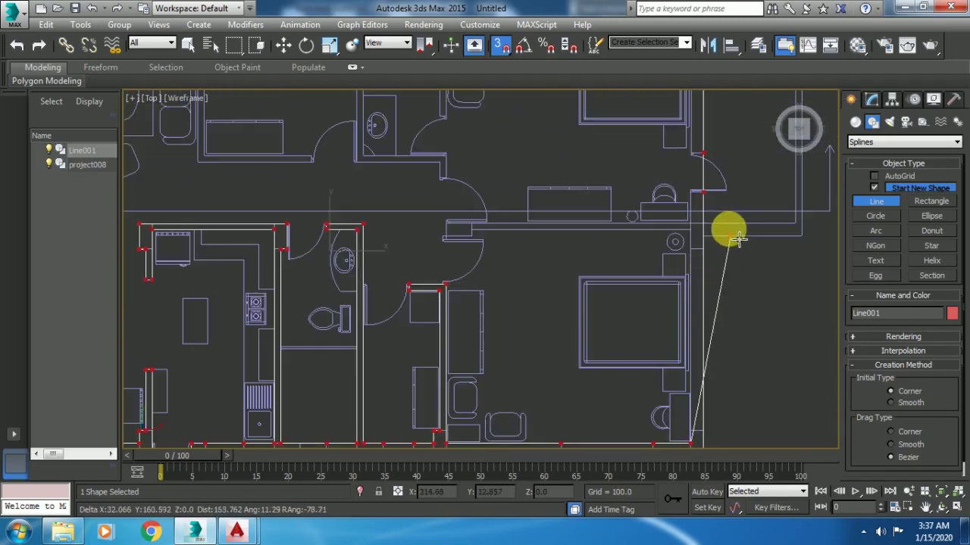
pyautogui.scroll(2, 693, 227)
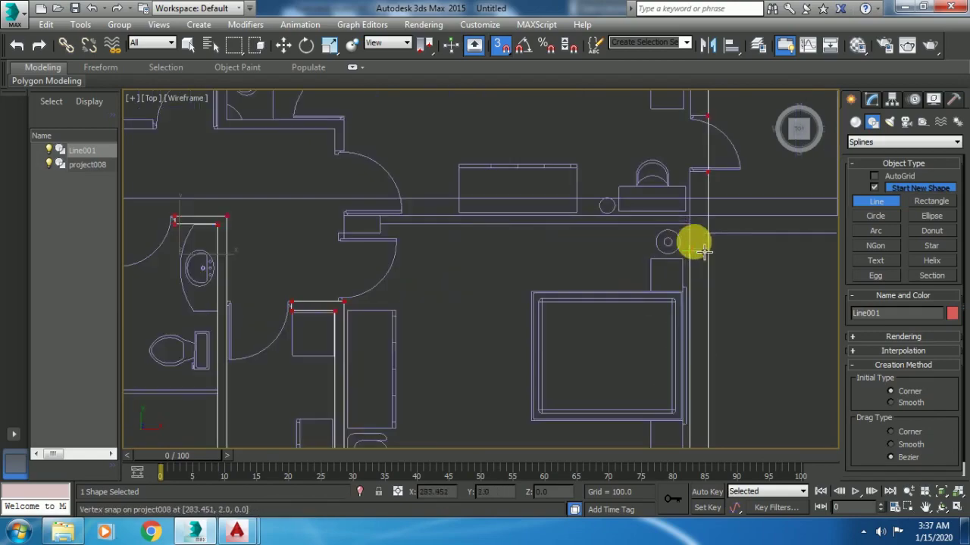
pyautogui.scroll(2, 696, 225)
pyautogui.moveTo(114, 220); pyautogui.dragTo(589, 275, button='middle')
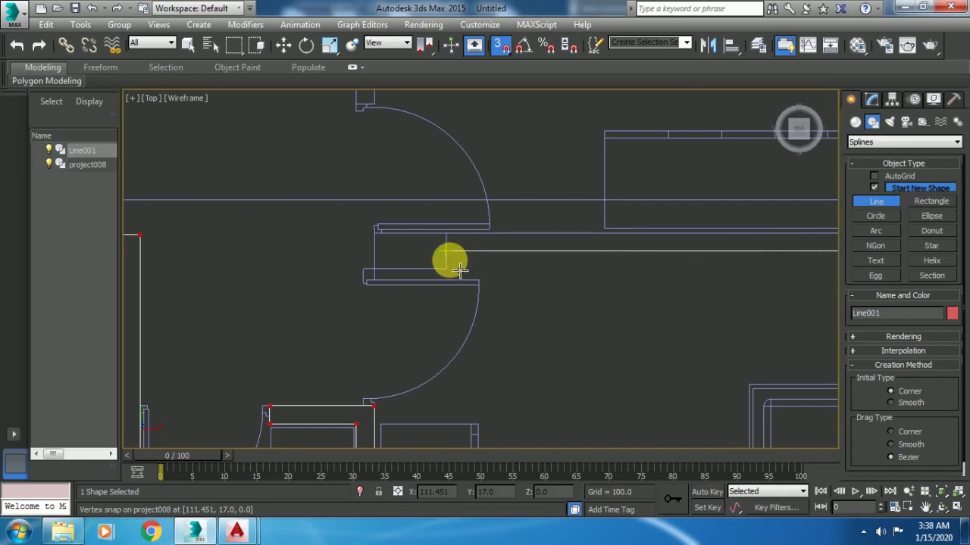
pyautogui.click(458, 272)
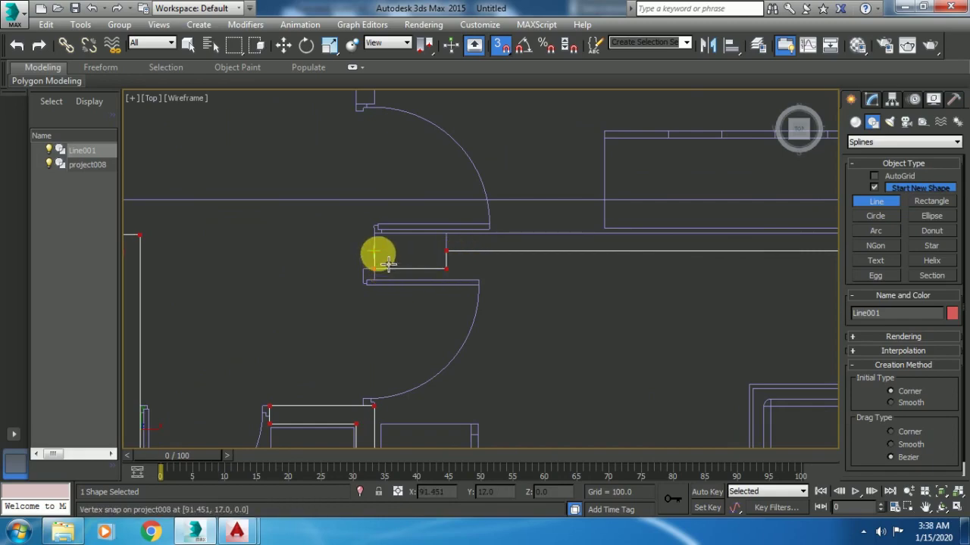
pyautogui.click(387, 246)
pyautogui.scroll(-3, 450, 240)
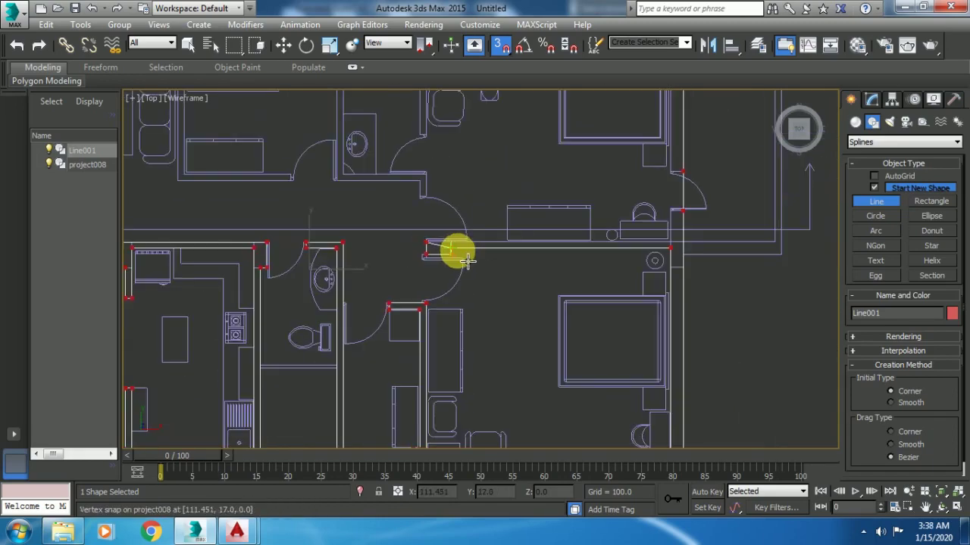
pyautogui.moveTo(489, 262); pyautogui.dragTo(623, 422, button='middle')
pyautogui.scroll(2, 568, 364)
pyautogui.scroll(1, 548, 346)
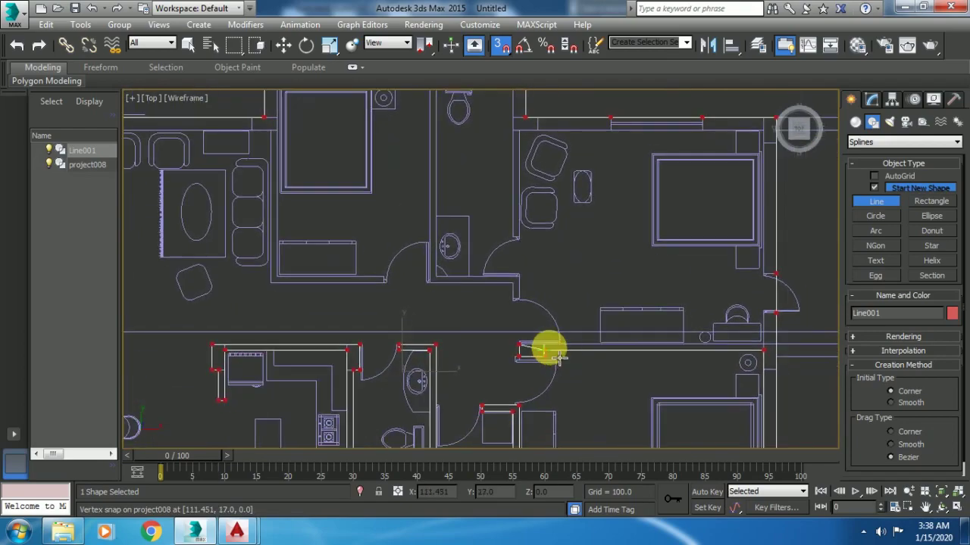
pyautogui.scroll(2, 548, 346)
pyautogui.moveTo(696, 333); pyautogui.dragTo(498, 321, button='middle')
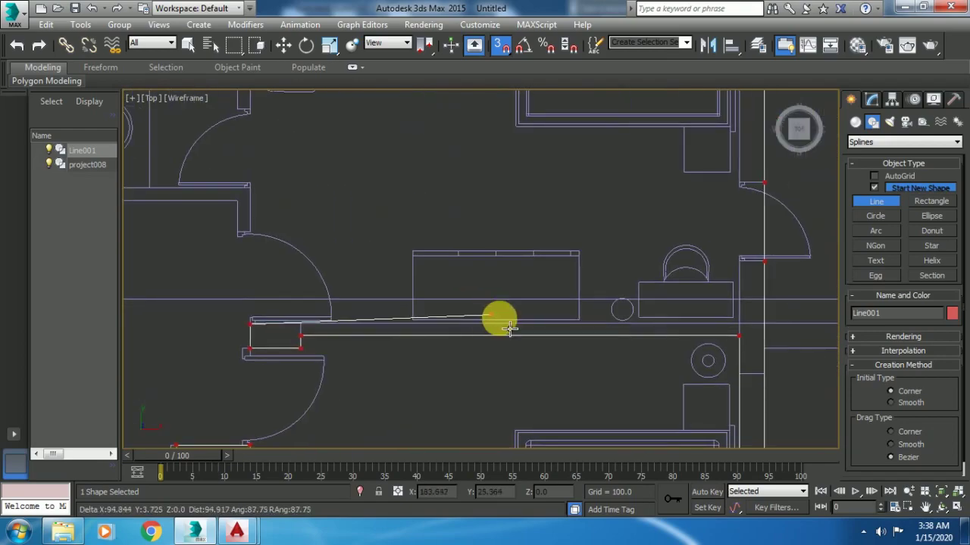
pyautogui.click(746, 332)
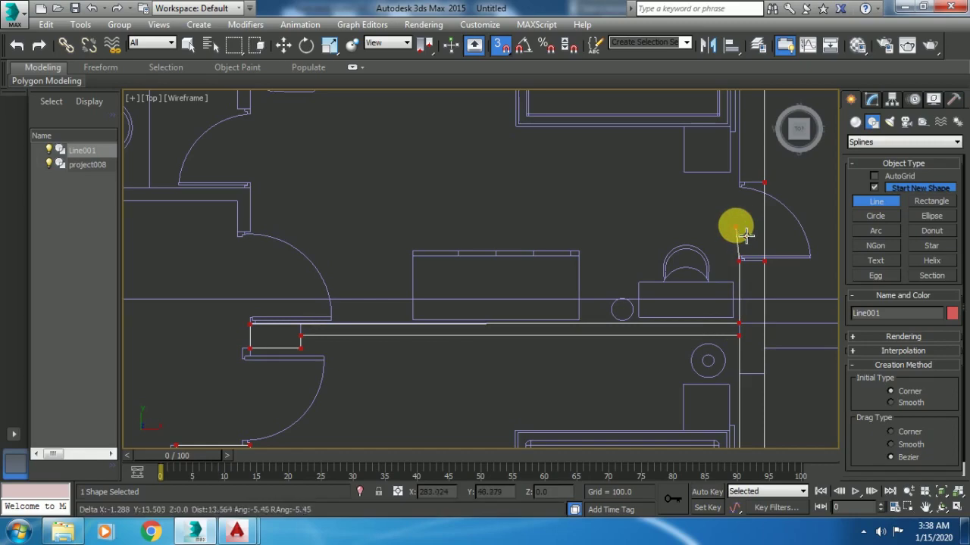
# - Continue the outline along the top wall, past the door, to the wall corner beside the toilet
pyautogui.scroll(3, 746, 189)
pyautogui.scroll(-2, 746, 197)
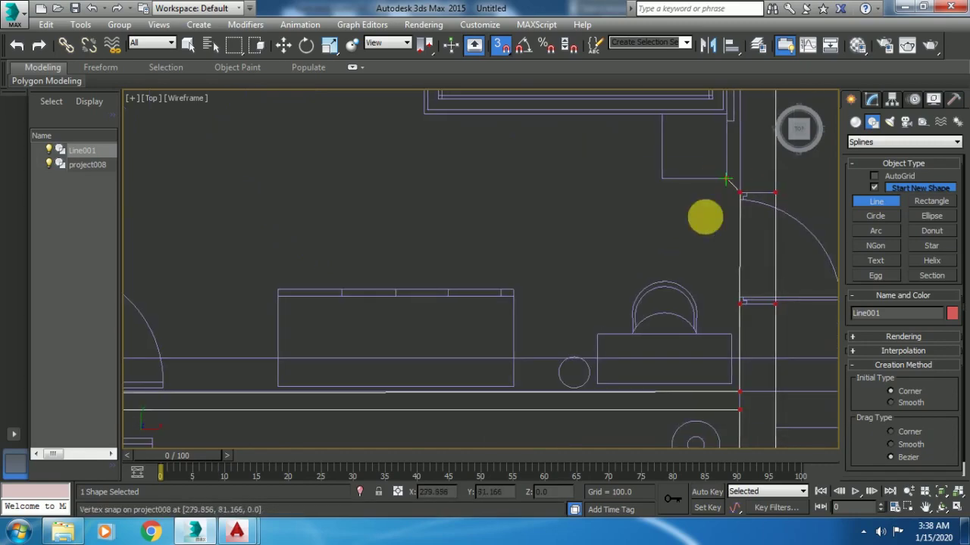
pyautogui.scroll(-2, 677, 221)
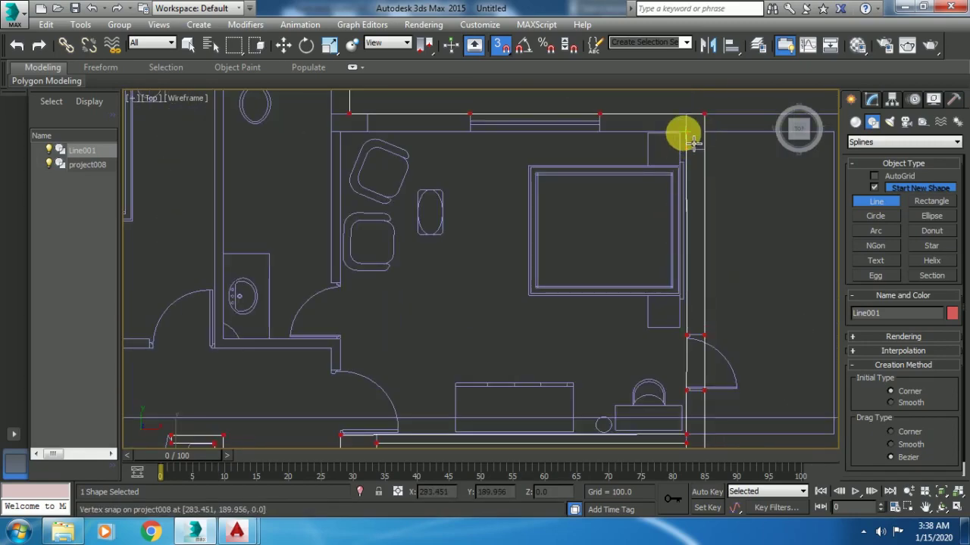
pyautogui.click(686, 133)
pyautogui.click(599, 132)
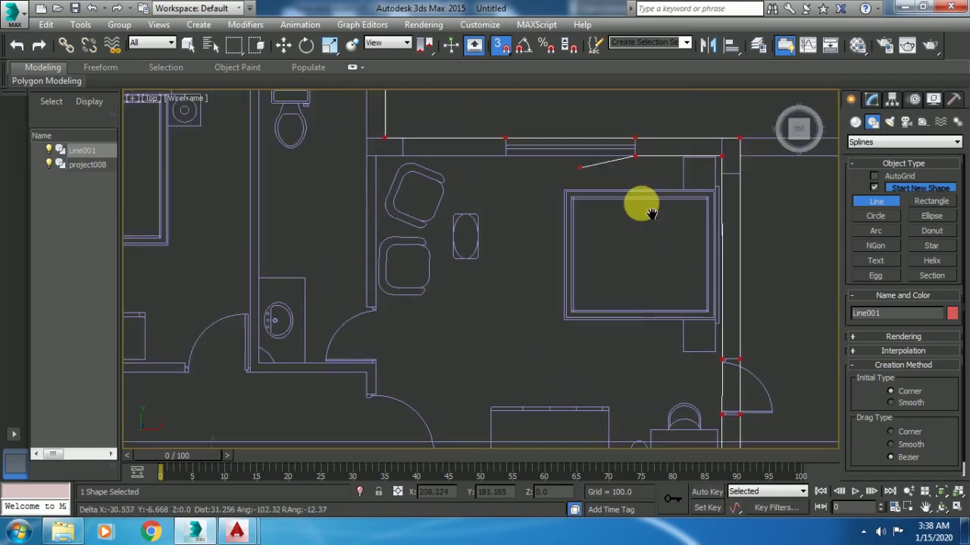
pyautogui.moveTo(486, 138); pyautogui.dragTo(609, 216, button='middle')
pyautogui.click(595, 211)
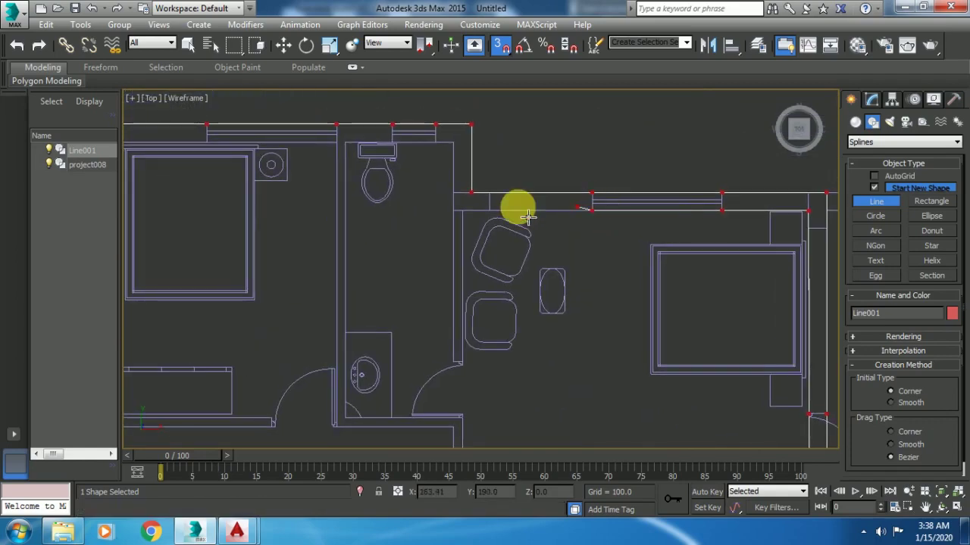
pyautogui.click(472, 214)
pyautogui.moveTo(472, 249); pyautogui.dragTo(472, 189, button='middle')
pyautogui.scroll(5, 461, 294)
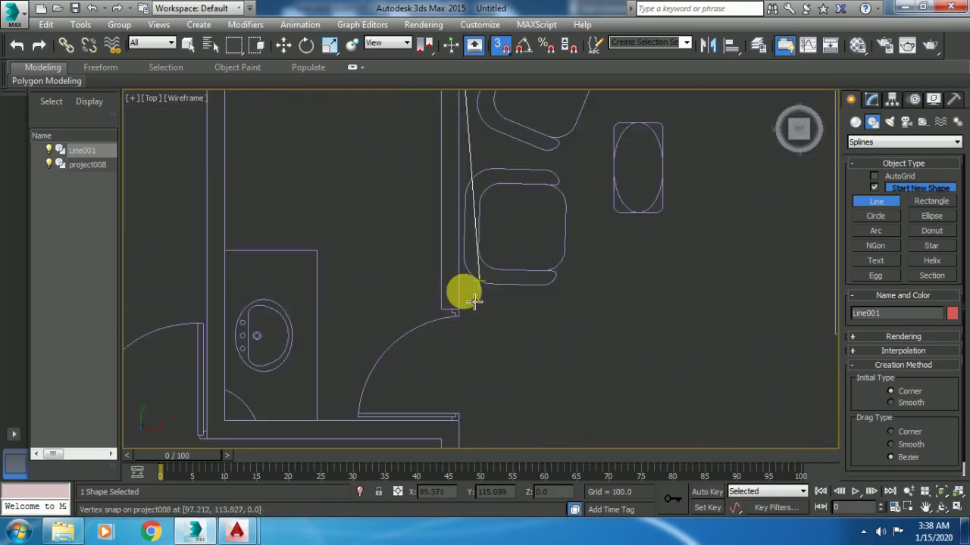
pyautogui.click(455, 316)
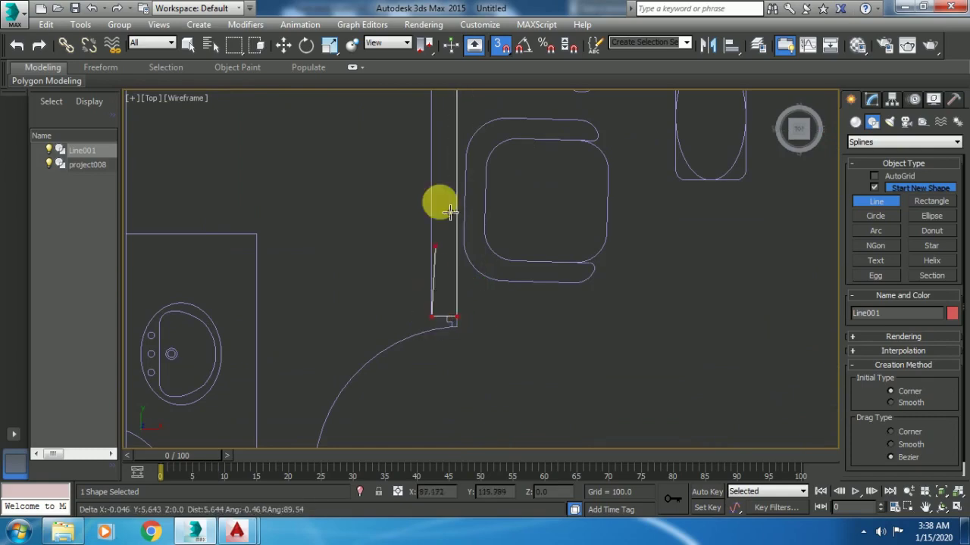
pyautogui.moveTo(440, 202); pyautogui.dragTo(484, 415, button='middle')
pyautogui.scroll(-3, 472, 177)
pyautogui.moveTo(472, 177); pyautogui.dragTo(481, 290, button='middle')
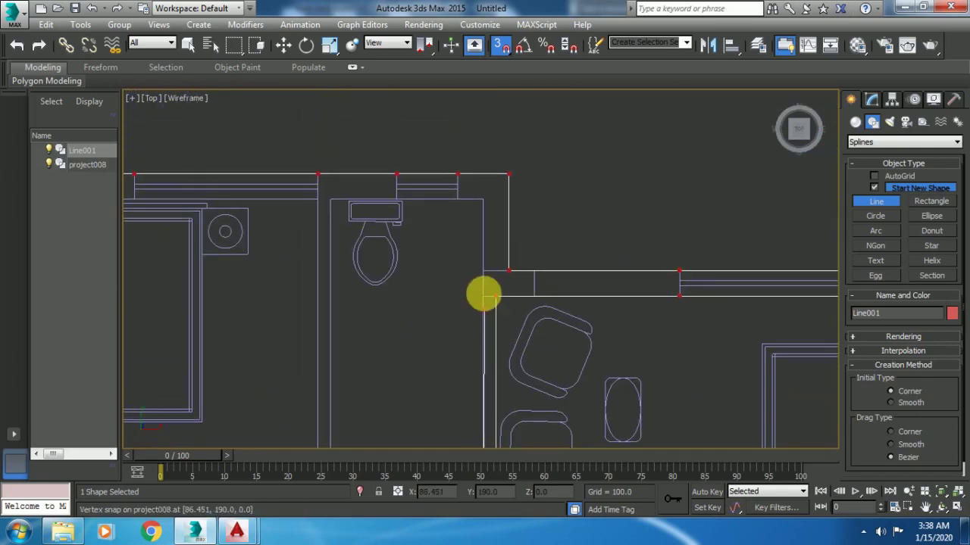
pyautogui.click(482, 200)
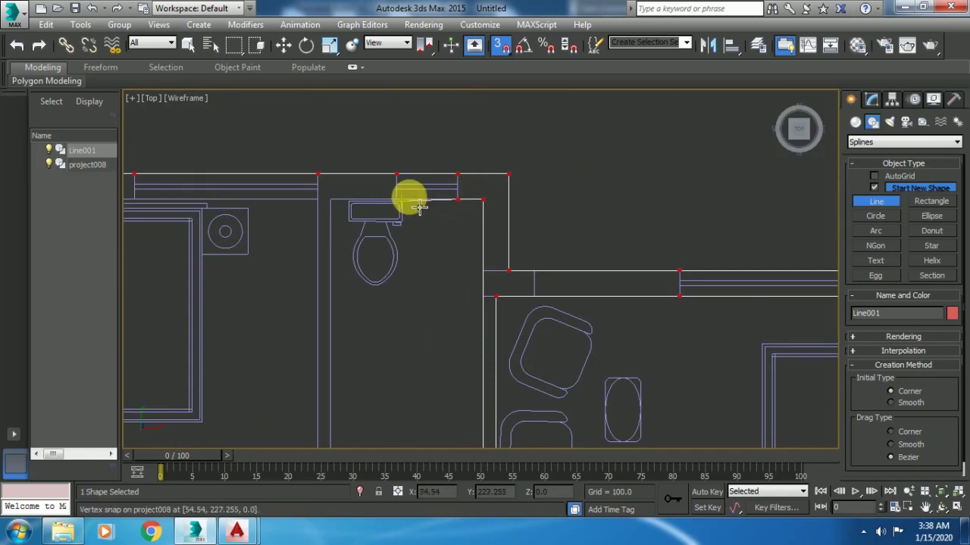
# - Trace the bathroom wall corners and wall end, then continue the outline up the left wall
pyautogui.scroll(3, 394, 195)
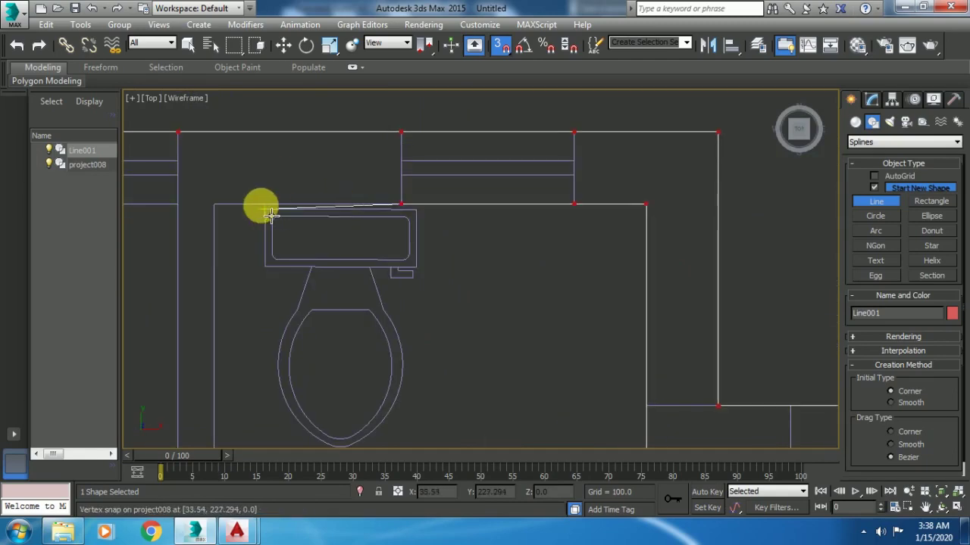
pyautogui.click(209, 204)
pyautogui.moveTo(353, 256); pyautogui.dragTo(385, 73, button='middle')
pyautogui.scroll(-2, 360, 272)
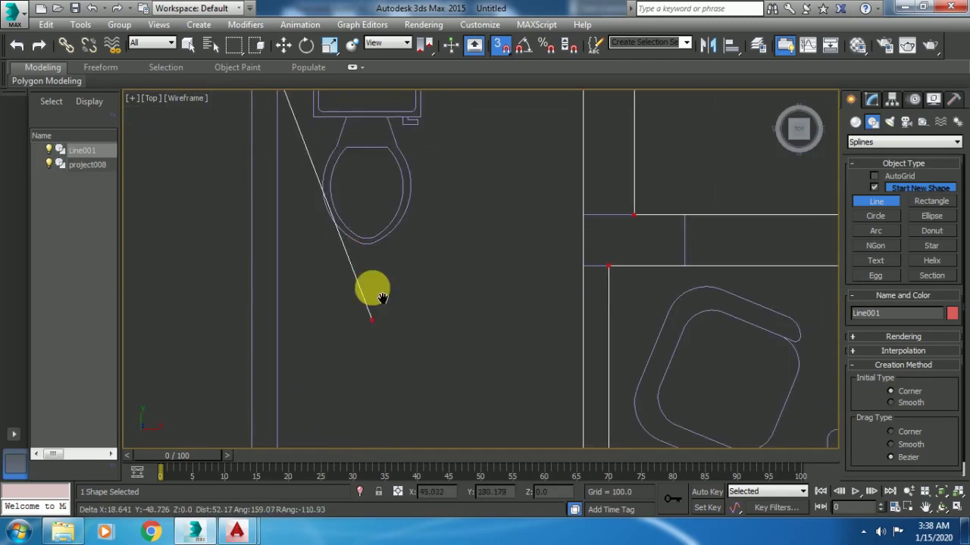
pyautogui.scroll(-3, 379, 262)
pyautogui.scroll(2, 381, 269)
pyautogui.scroll(3, 381, 269)
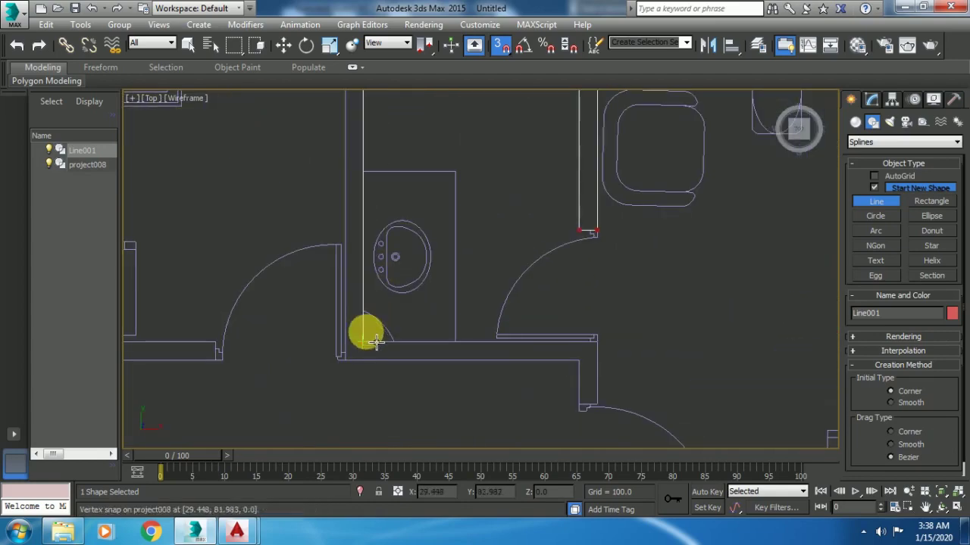
pyautogui.click(375, 343)
pyautogui.click(596, 341)
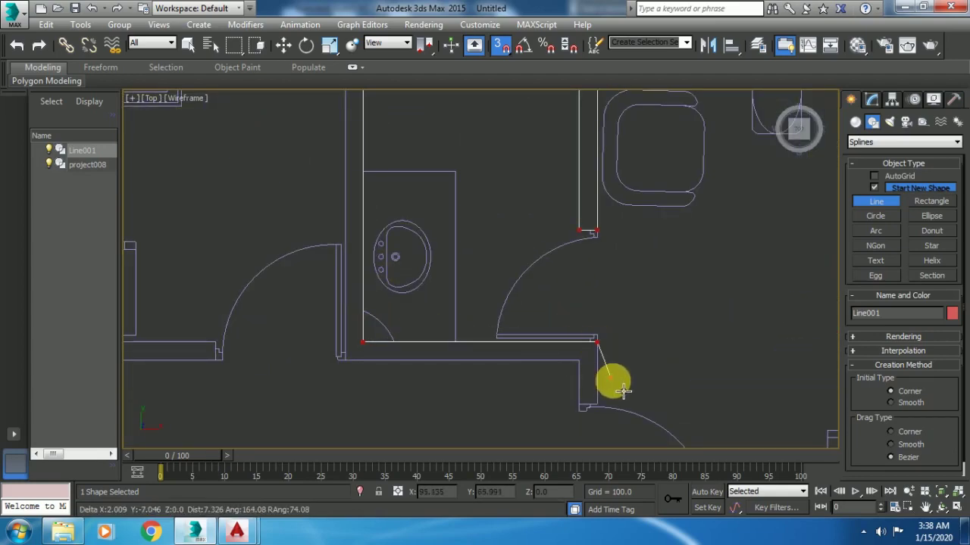
pyautogui.moveTo(612, 386); pyautogui.dragTo(610, 317, button='middle')
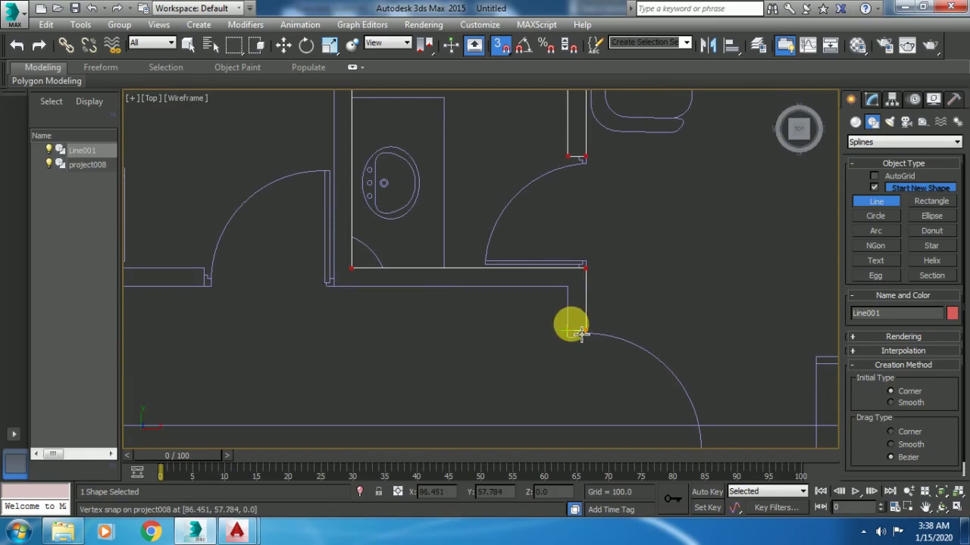
pyautogui.click(580, 334)
pyautogui.click(567, 331)
pyautogui.click(568, 286)
pyautogui.click(334, 287)
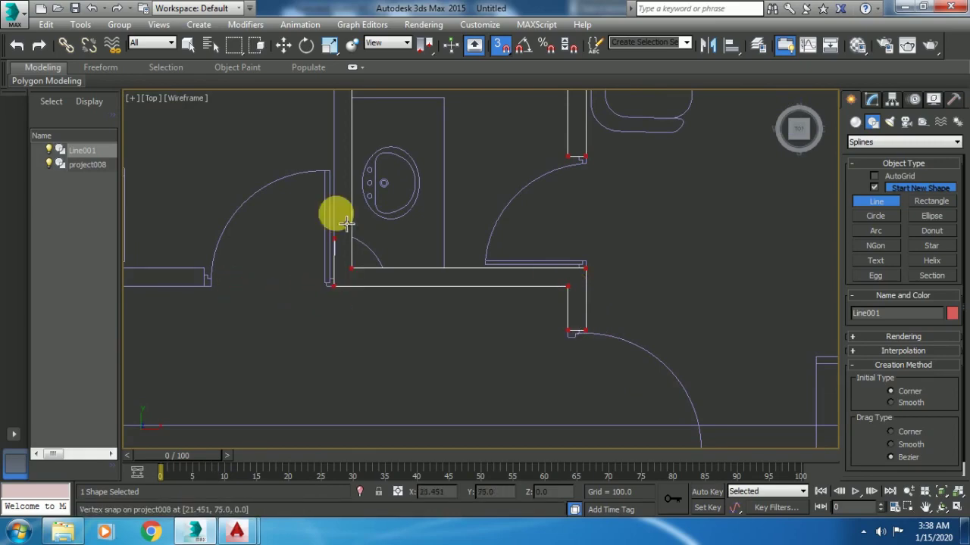
# - Place outline points along the upper bedroom wall, its lower corner and the outer wall corner
pyautogui.moveTo(345, 222); pyautogui.dragTo(368, 372, button='middle')
pyautogui.scroll(-2, 375, 151)
pyautogui.moveTo(374, 152); pyautogui.dragTo(404, 321, button='middle')
pyautogui.scroll(1, 409, 241)
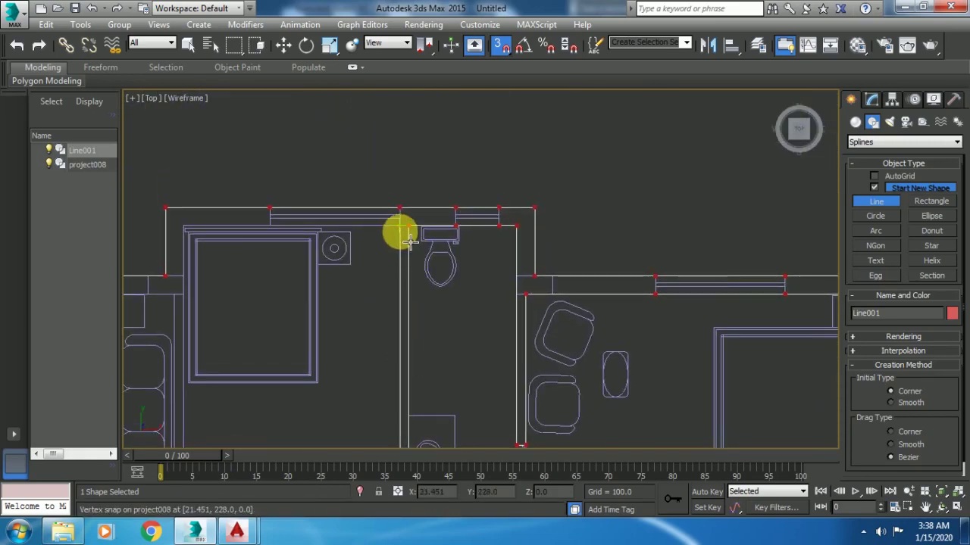
pyautogui.scroll(2, 292, 215)
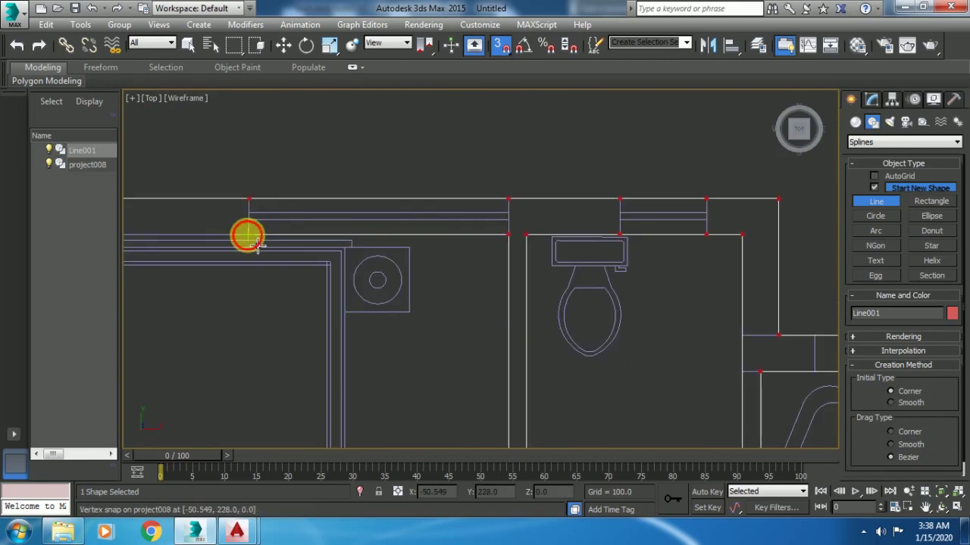
pyautogui.moveTo(257, 244)
pyautogui.mouseDown(button='middle')
pyautogui.moveTo(650, 147)
pyautogui.moveTo(659, 185)
pyautogui.mouseUp(button='middle')
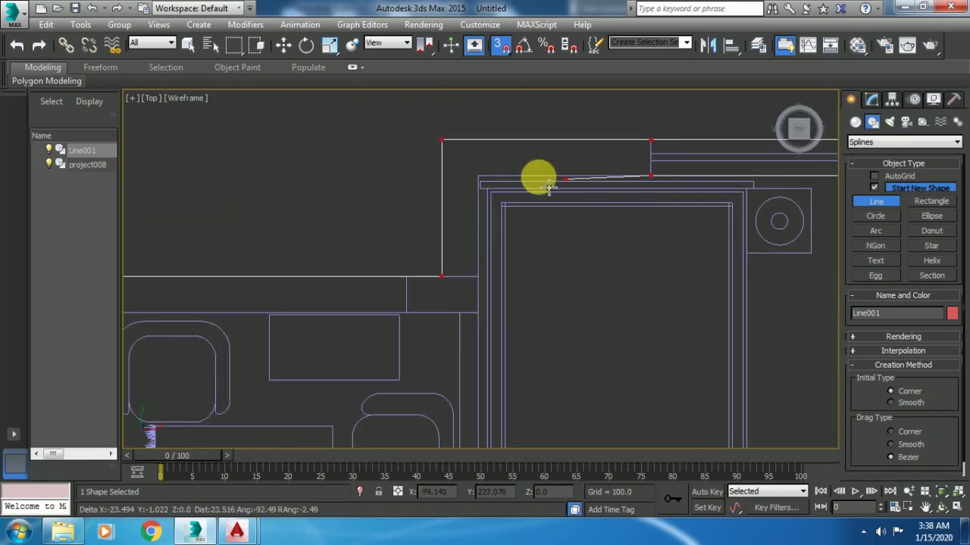
pyautogui.click(489, 184)
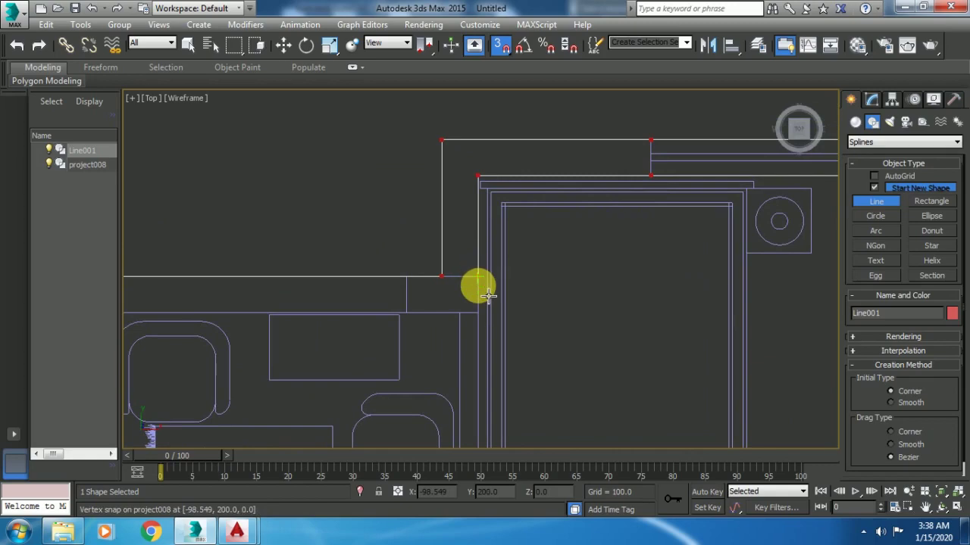
pyautogui.moveTo(480, 310); pyautogui.dragTo(513, 177, button='middle')
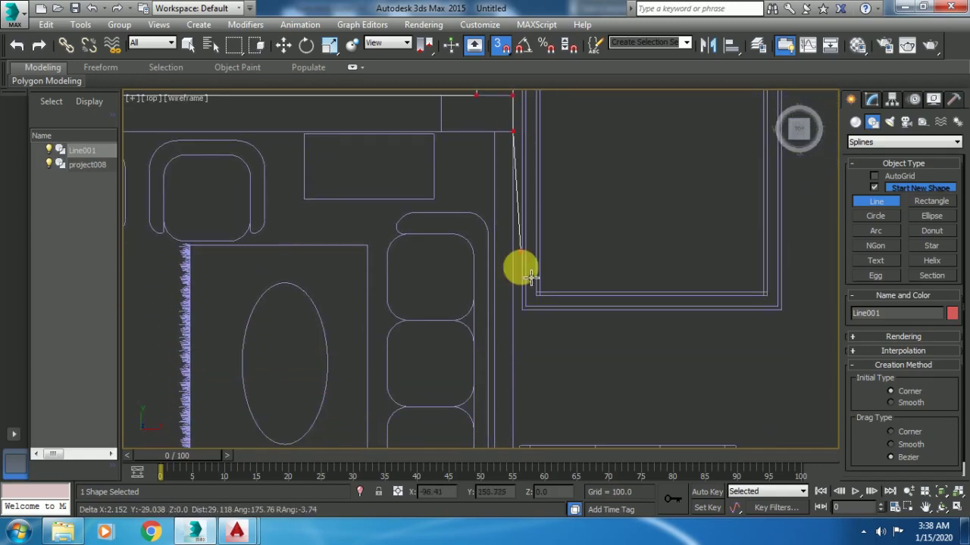
pyautogui.scroll(-3, 530, 276)
pyautogui.scroll(2, 516, 409)
pyautogui.scroll(2, 520, 430)
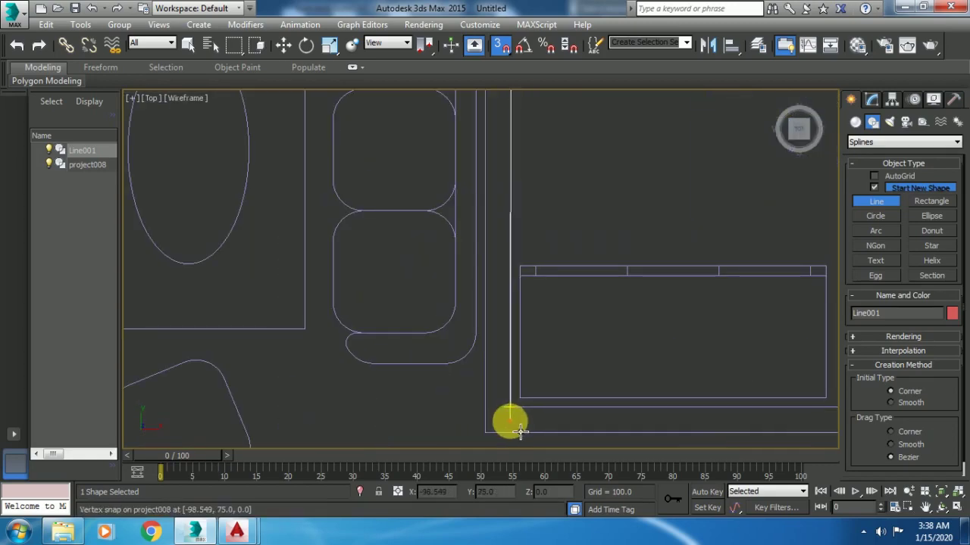
pyautogui.click(520, 430)
pyautogui.moveTo(507, 405); pyautogui.dragTo(443, 324, button='middle')
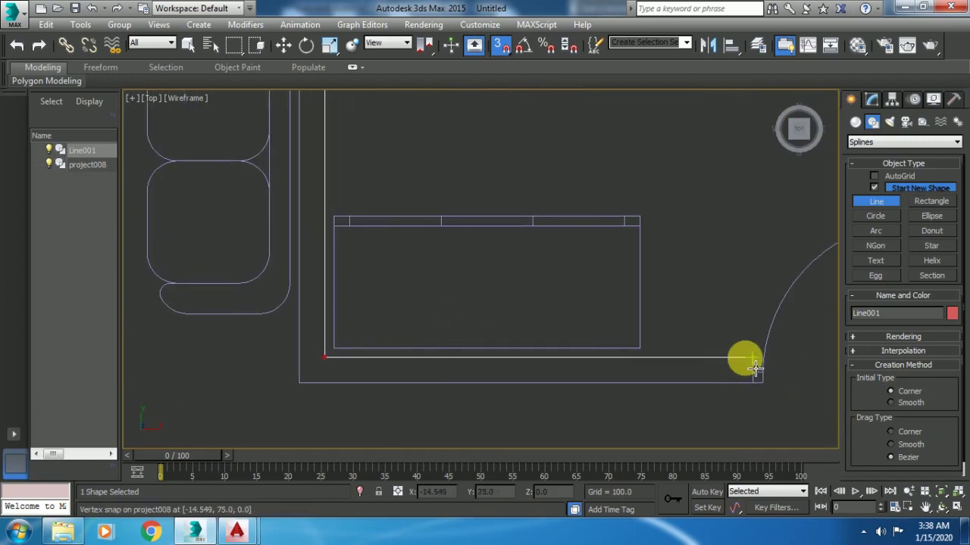
pyautogui.click(298, 386)
pyautogui.moveTo(356, 197)
pyautogui.mouseDown(button='middle')
pyautogui.moveTo(422, 366)
pyautogui.moveTo(433, 228)
pyautogui.mouseUp(button='middle')
pyautogui.scroll(-2, 434, 270)
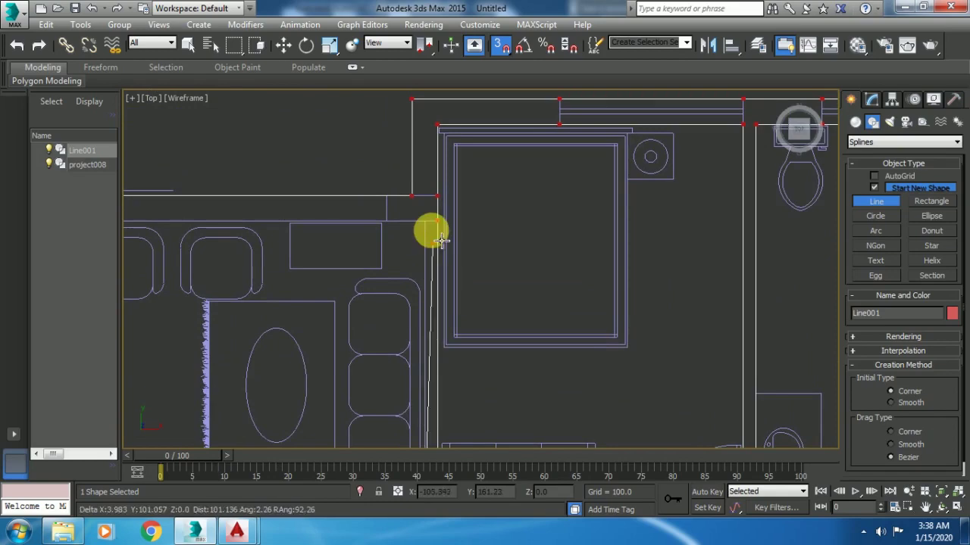
# - Add the living area's remaining wall corners, ending at the lower-left corner
pyautogui.moveTo(362, 231); pyautogui.dragTo(674, 279, button='middle')
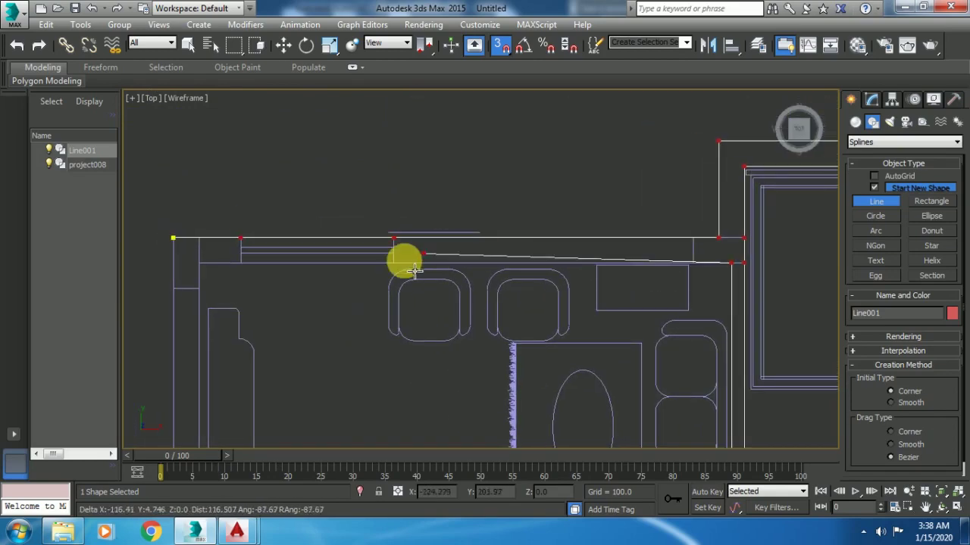
pyautogui.click(393, 262)
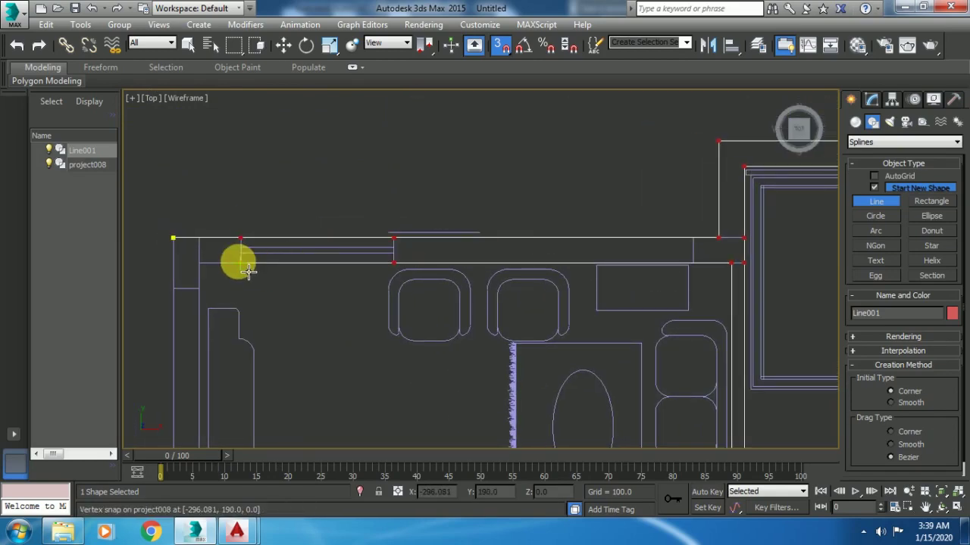
pyautogui.click(240, 263)
pyautogui.click(199, 263)
pyautogui.moveTo(283, 303); pyautogui.dragTo(334, 148, button='middle')
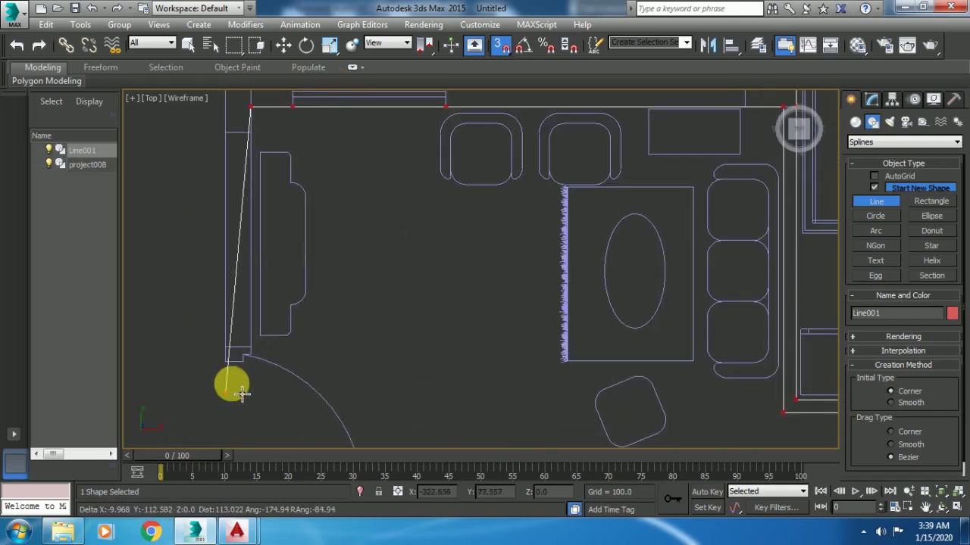
pyautogui.click(226, 347)
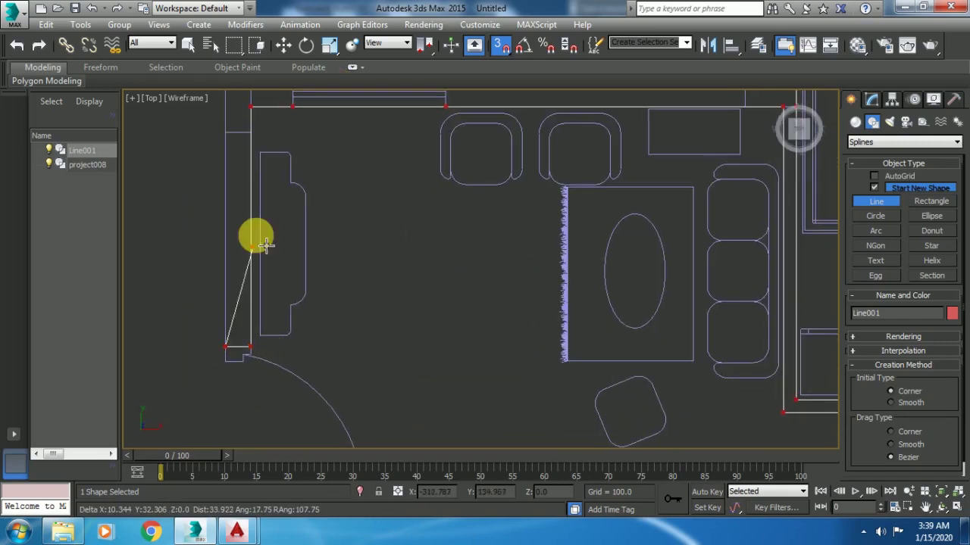
# - Join the line back to its first vertex and confirm closing the spline
pyautogui.moveTo(239, 165); pyautogui.dragTo(277, 389, button='middle')
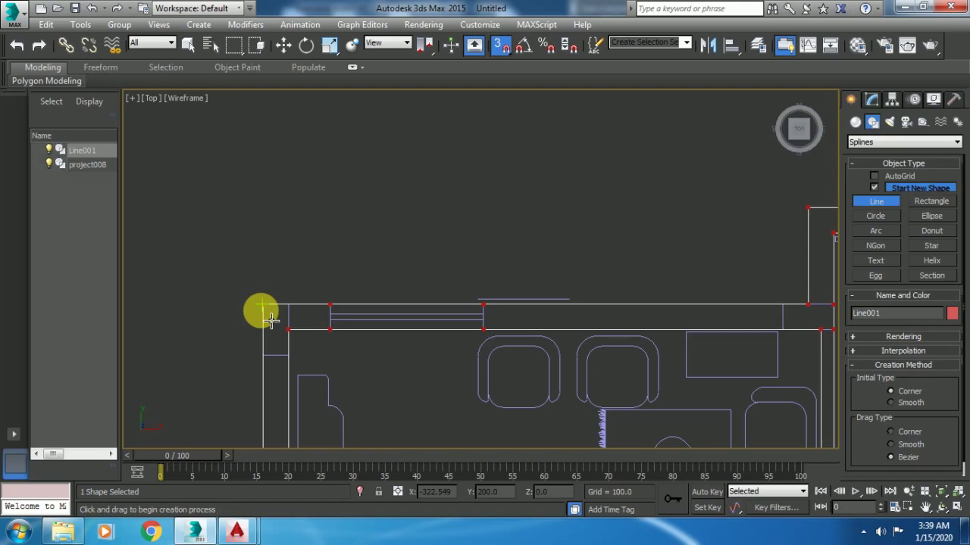
pyautogui.click(261, 307)
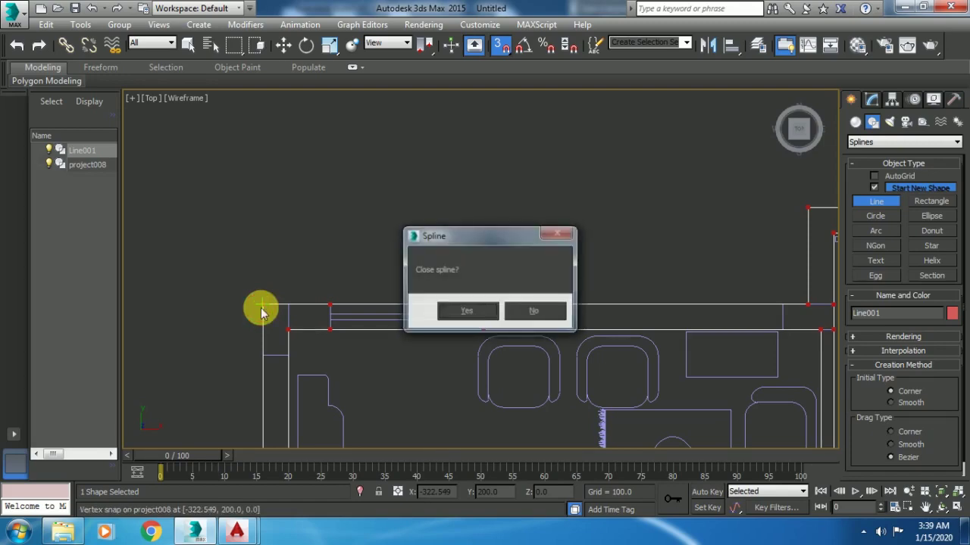
pyautogui.click(467, 311)
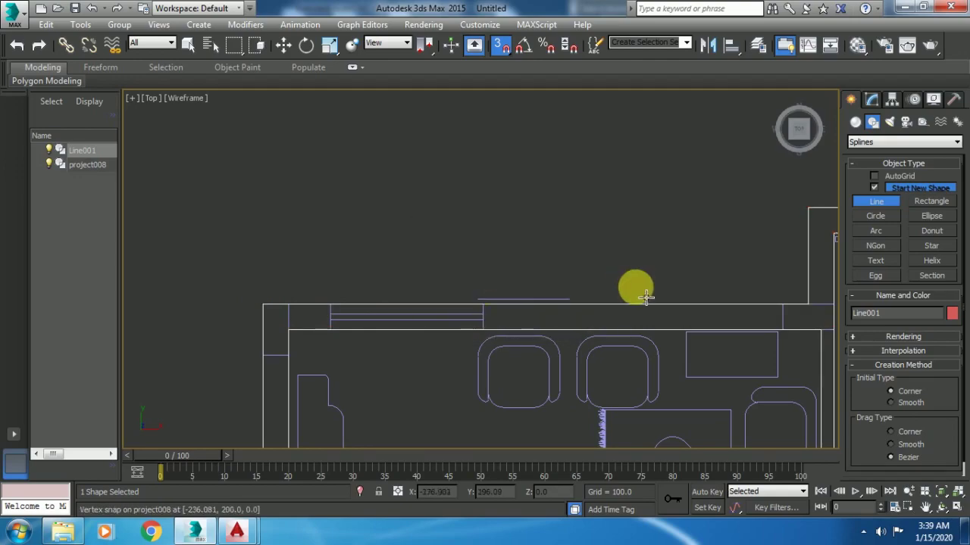
# - Stop drawing the line, maximize the perspective view, and turn off vertex snapping
pyautogui.hotkey('alt', 'w')
pyautogui.rightClick(649, 368)
pyautogui.hotkey('alt', 'w')
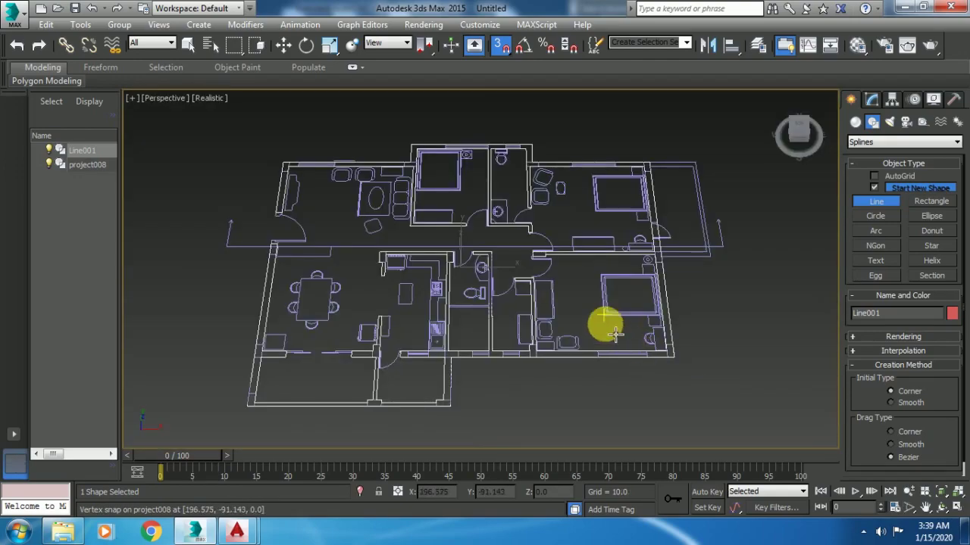
pyautogui.press('w')
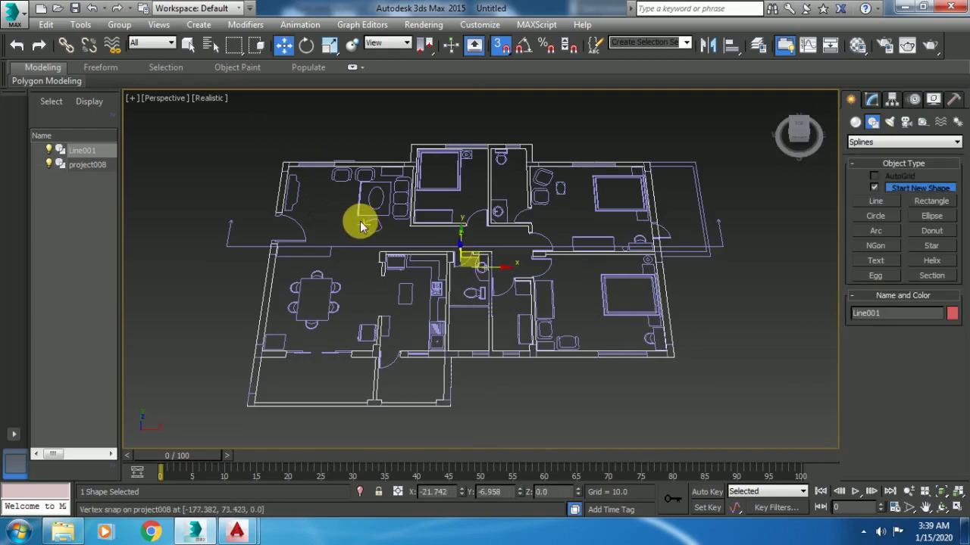
pyautogui.press('s')
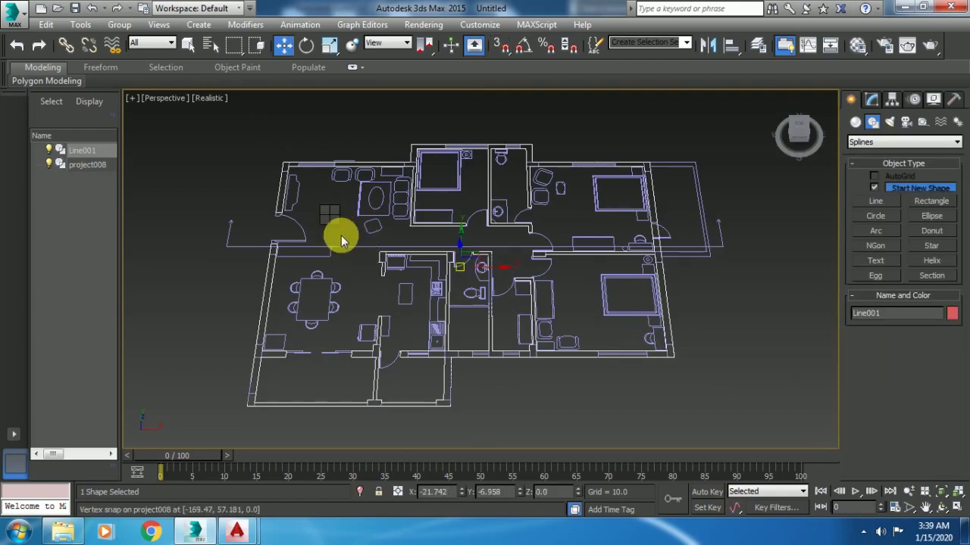
# - Convert Line001 to an Editable Poly and orbit to view the plan at an angle
pyautogui.rightClick(330, 215)
pyautogui.moveTo(359, 358)
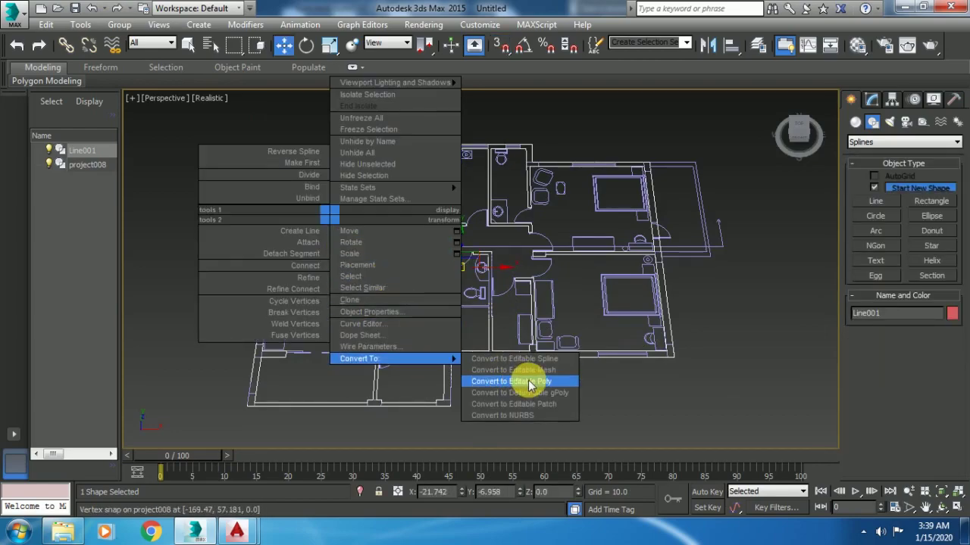
pyautogui.click(533, 387)
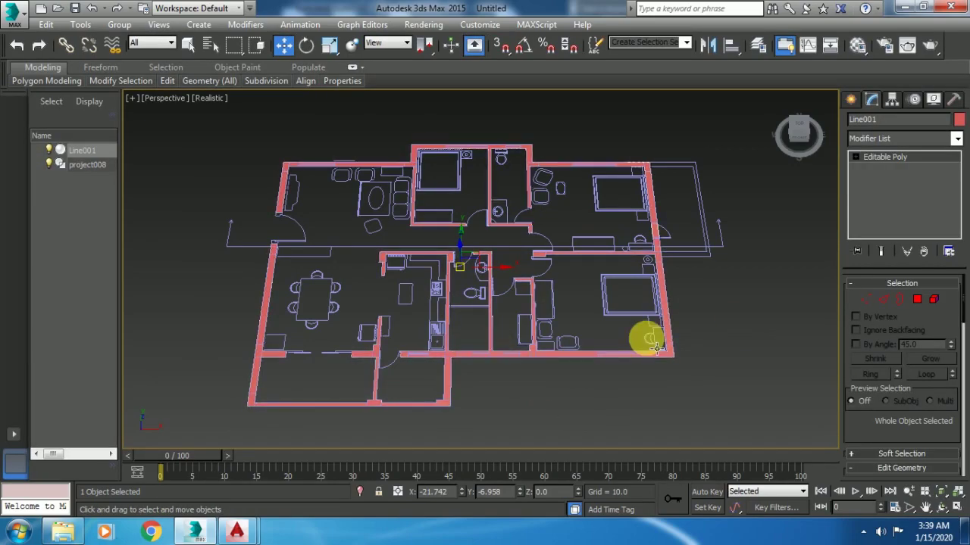
pyautogui.hotkey('ctrl', 'z')
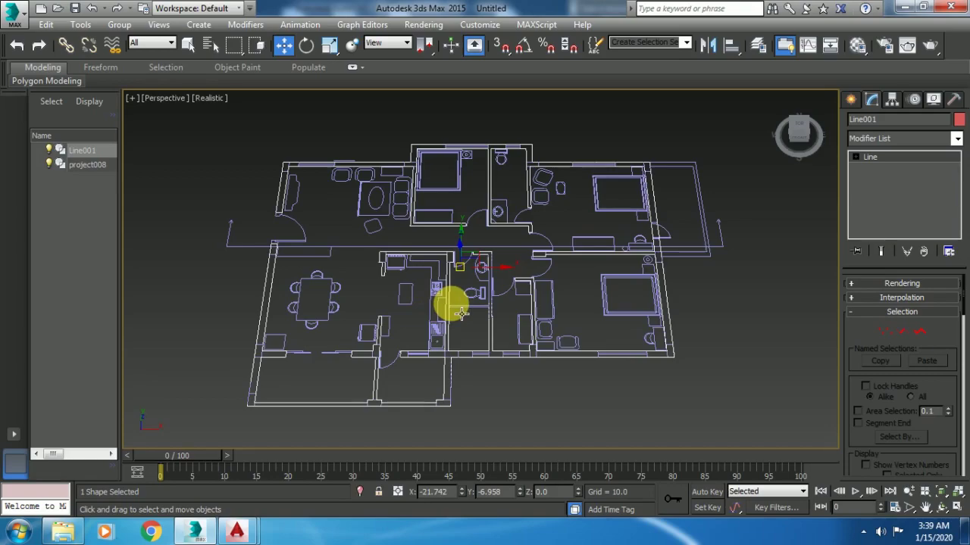
pyautogui.rightClick(452, 300)
pyautogui.moveTo(511, 433)
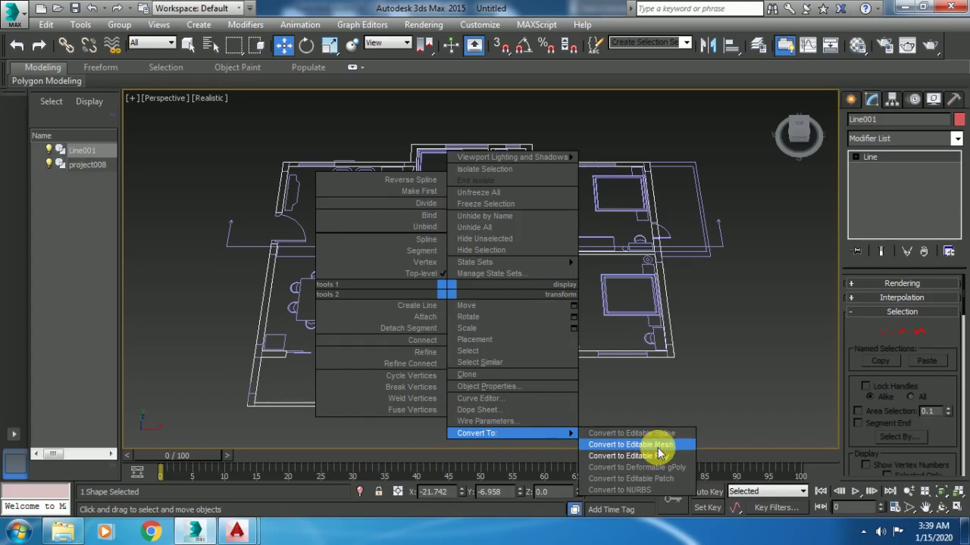
pyautogui.click(666, 462)
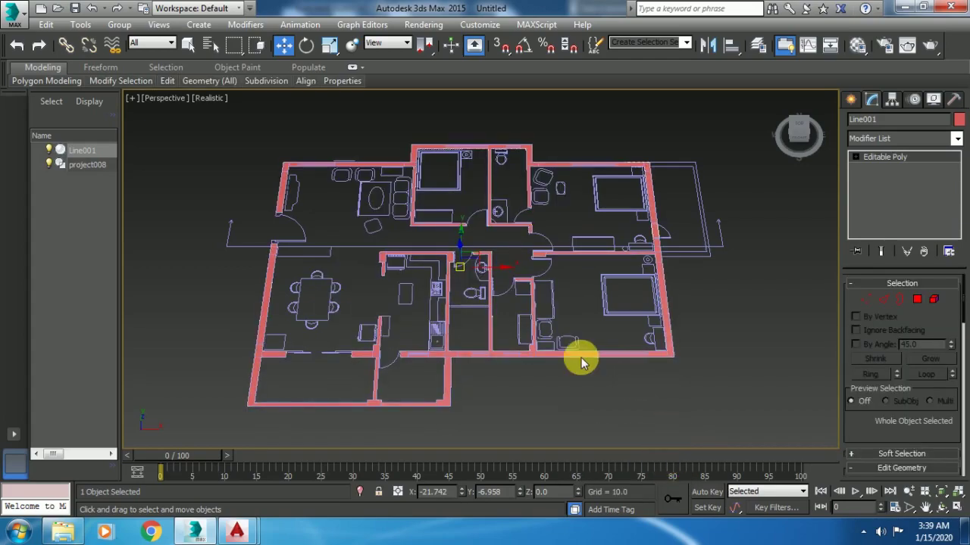
pyautogui.moveTo(521, 310)
pyautogui.keyDown('alt'); pyautogui.mouseDown(button='middle')
pyautogui.moveTo(539, 321)
pyautogui.moveTo(530, 341)
pyautogui.moveTo(525, 332)
pyautogui.mouseUp(button='middle'); pyautogui.keyUp('alt')
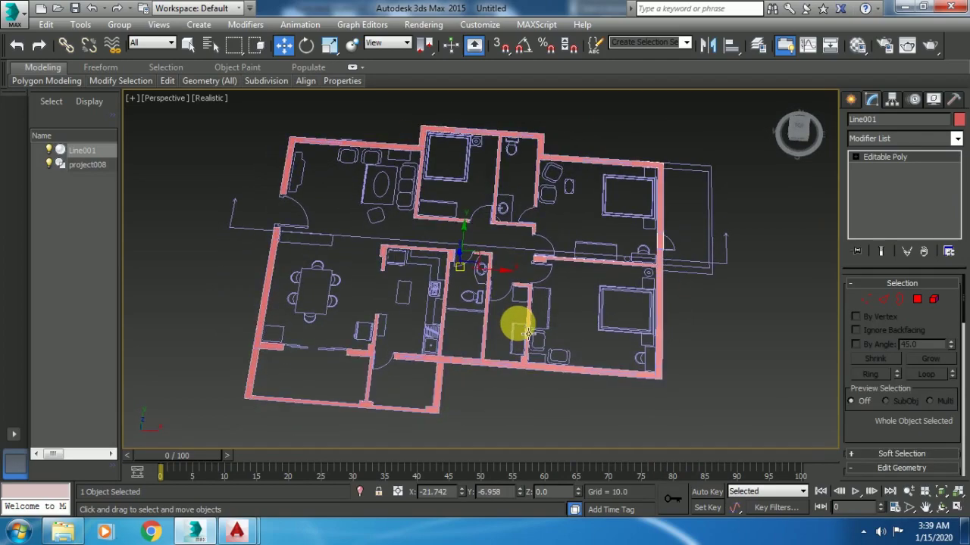
pyautogui.keyDown('alt'); pyautogui.moveTo(512, 374); pyautogui.dragTo(539, 331, button='middle'); pyautogui.keyUp('alt')
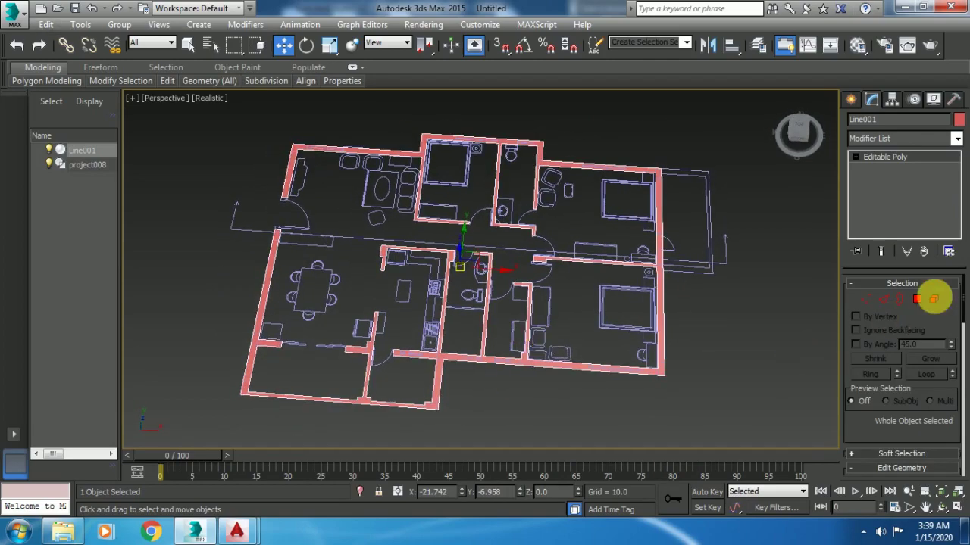
# - Select the wall outline polygon at Polygon sub-object level
pyautogui.click(918, 300)
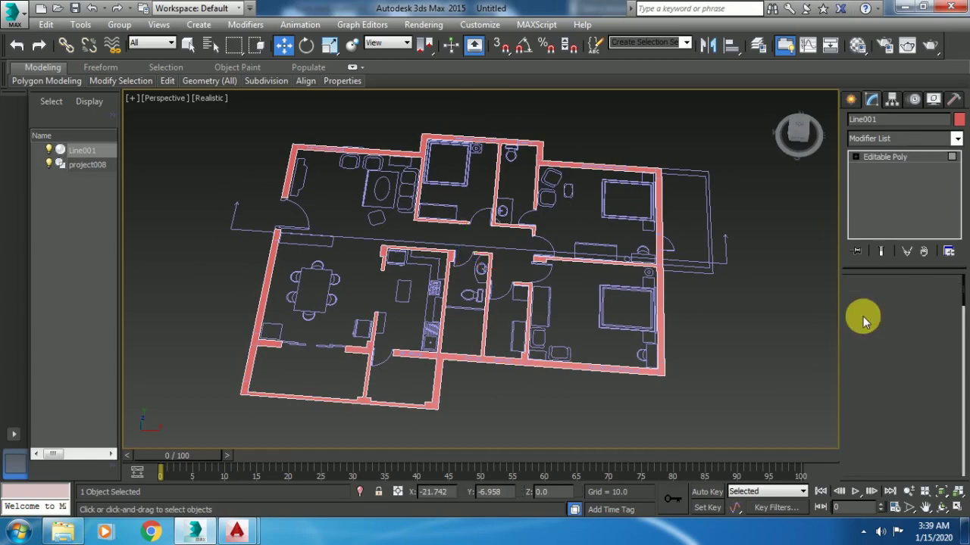
pyautogui.click(661, 350)
pyautogui.keyDown('alt'); pyautogui.moveTo(629, 336); pyautogui.dragTo(597, 315, button='middle'); pyautogui.keyUp('alt')
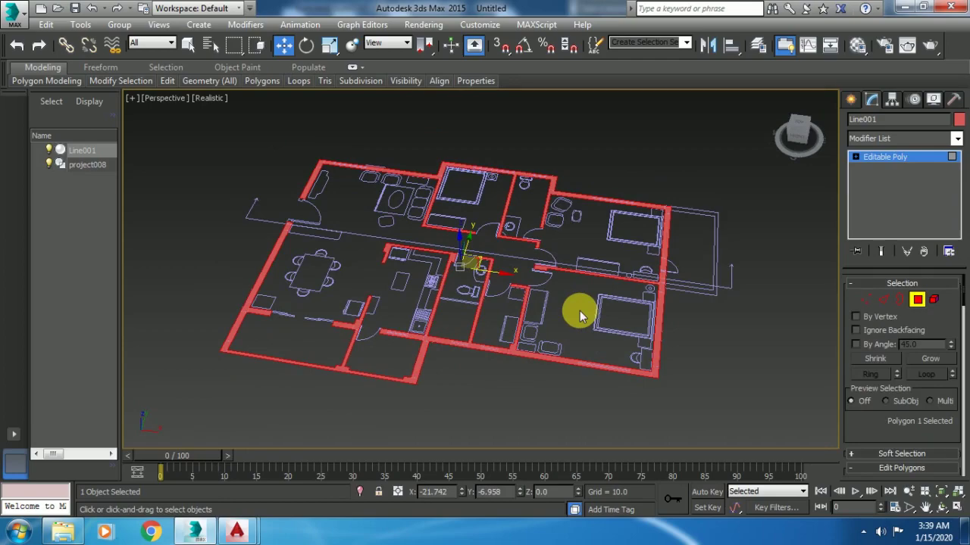
# - Extrude the wall polygon in three passes of 36, 48 and 36 units
pyautogui.rightClick(699, 158)
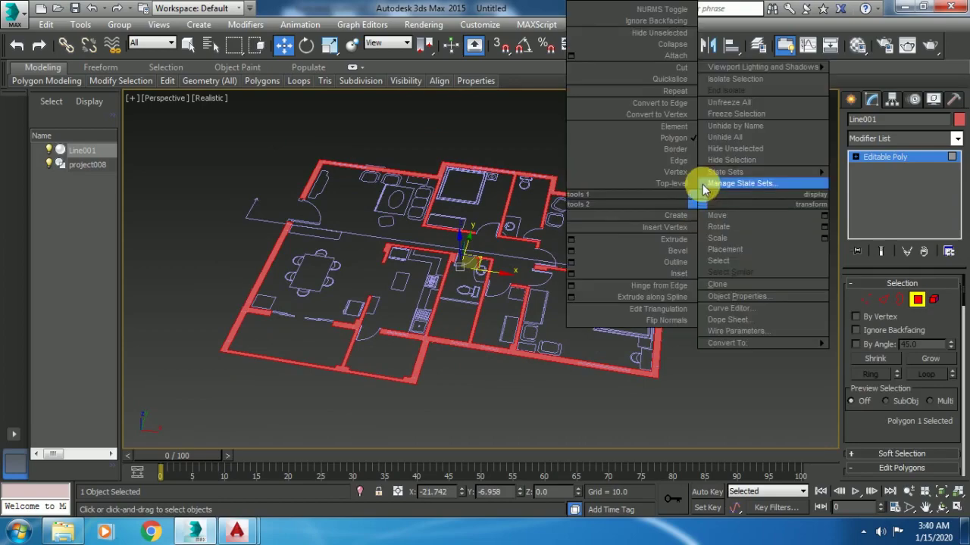
pyautogui.click(575, 240)
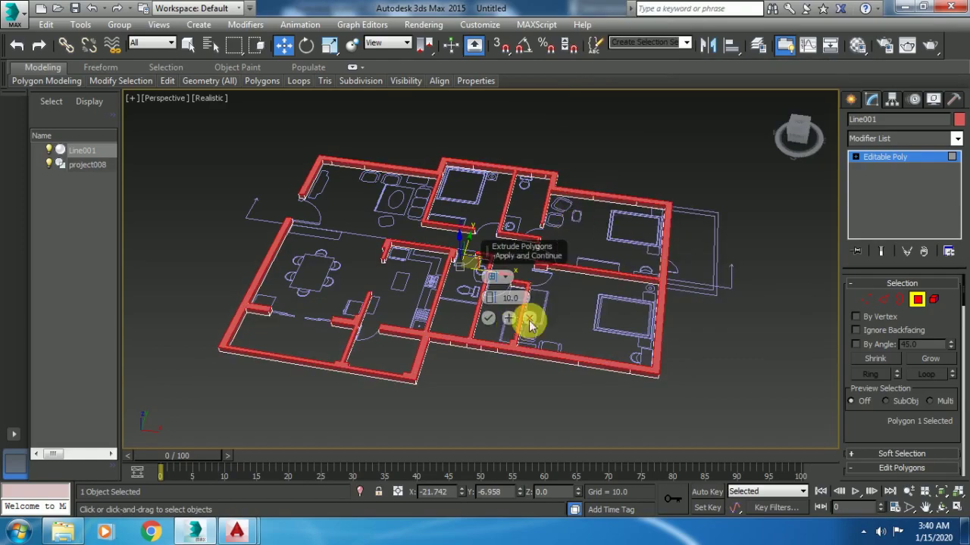
pyautogui.scroll(2, 551, 316)
pyautogui.scroll(1, 531, 312)
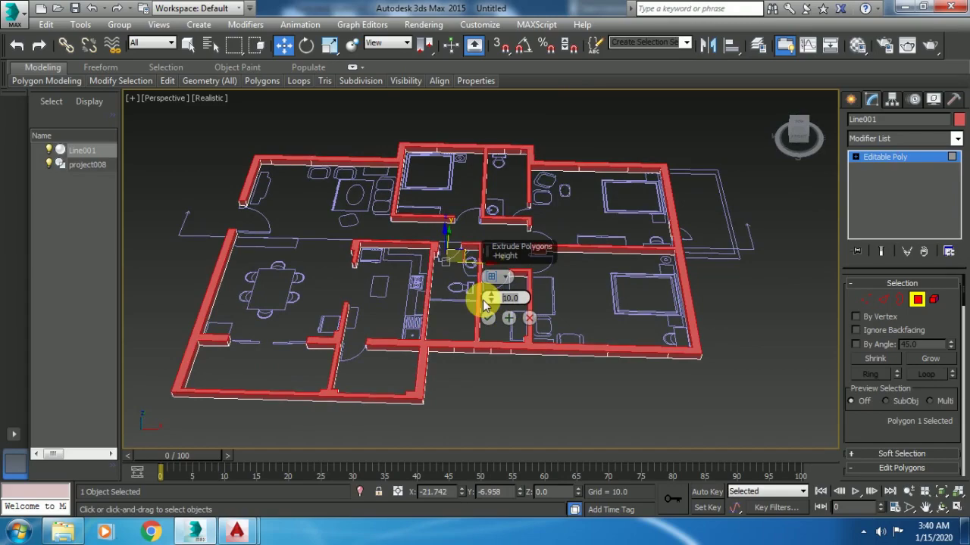
pyautogui.write('36')
pyautogui.press('Return')
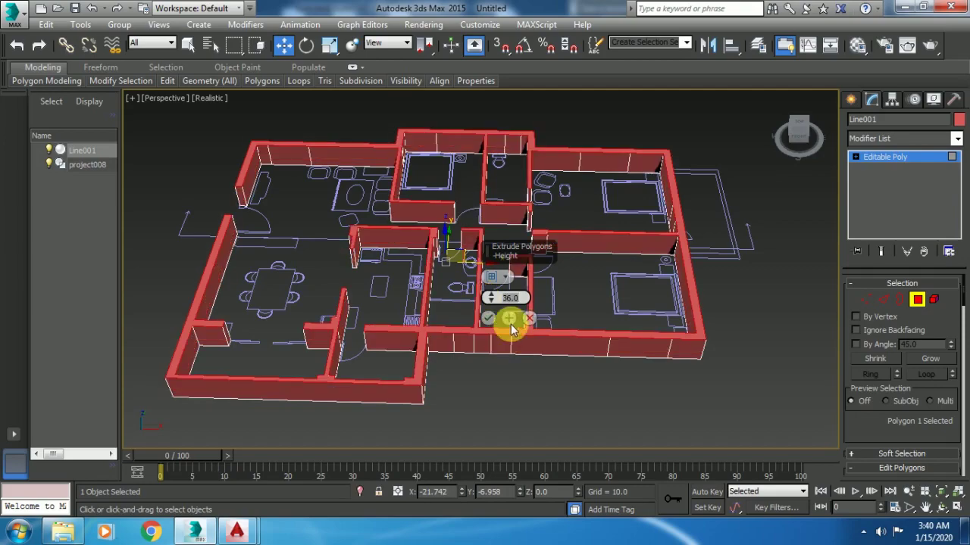
pyautogui.click(509, 319)
pyautogui.write('4')
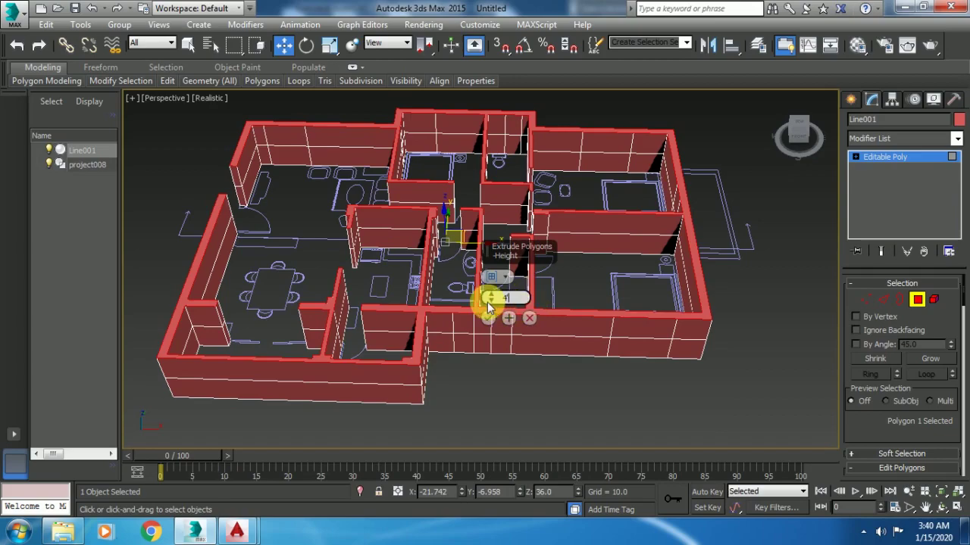
pyautogui.write('8')
pyautogui.press('Return')
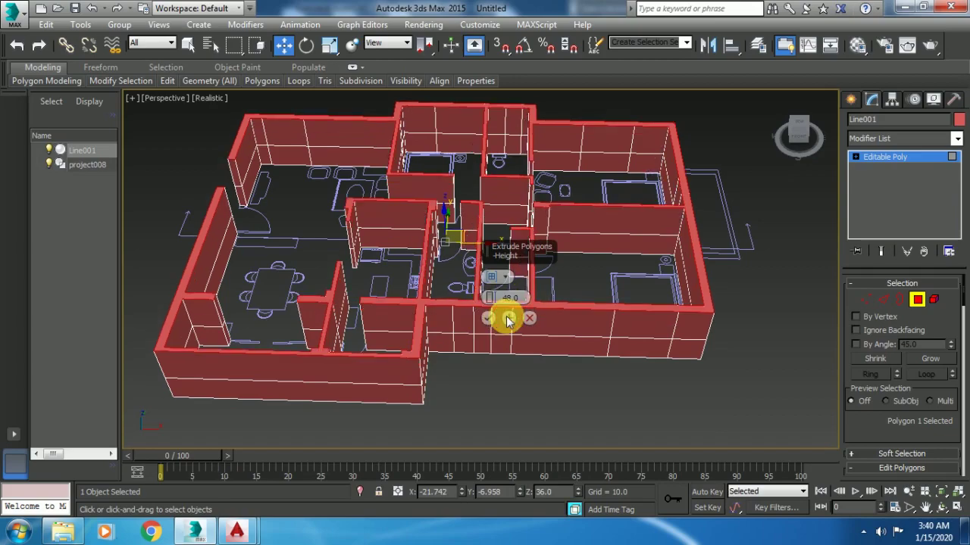
pyautogui.click(509, 318)
pyautogui.write('36')
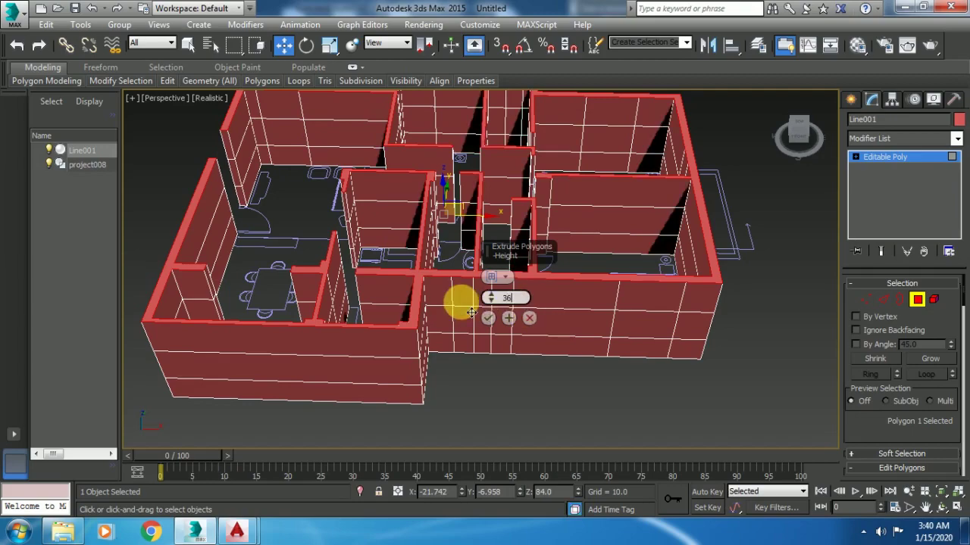
pyautogui.press('Return')
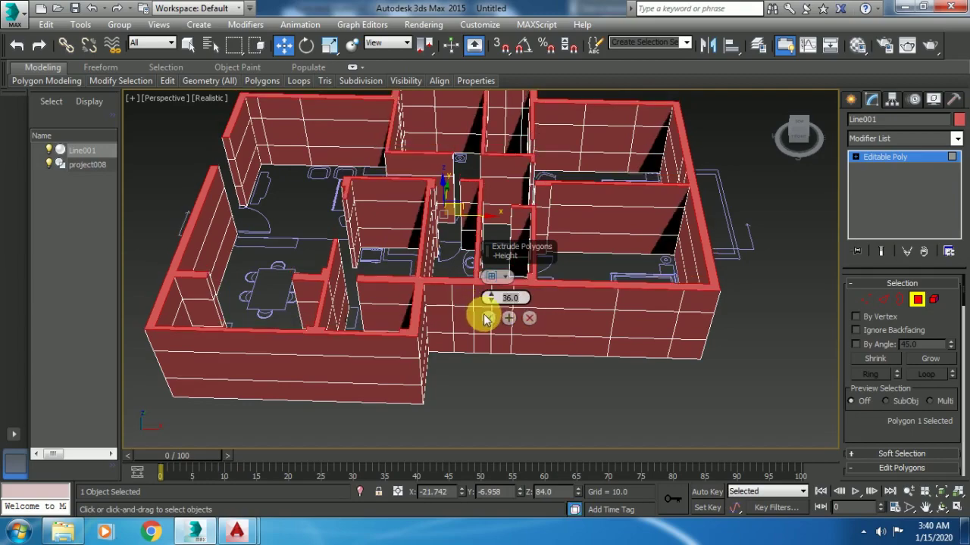
pyautogui.click(486, 319)
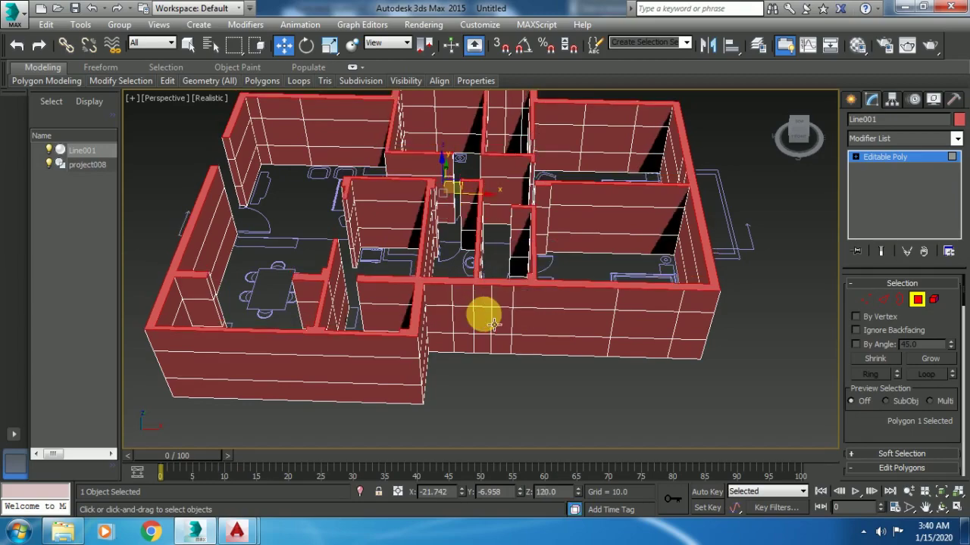
pyautogui.keyDown('alt'); pyautogui.moveTo(654, 313); pyautogui.dragTo(624, 295, button='middle'); pyautogui.keyUp('alt')
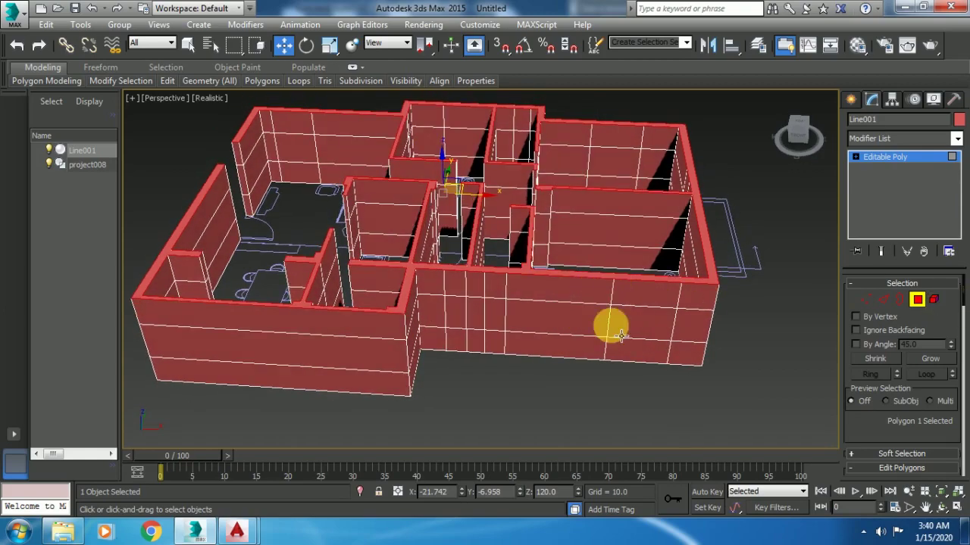
pyautogui.moveTo(651, 331)
pyautogui.keyDown('alt'); pyautogui.mouseDown(button='middle')
pyautogui.moveTo(612, 337)
pyautogui.moveTo(481, 313)
pyautogui.moveTo(644, 342)
pyautogui.moveTo(580, 318)
pyautogui.mouseUp(button='middle'); pyautogui.keyUp('alt')
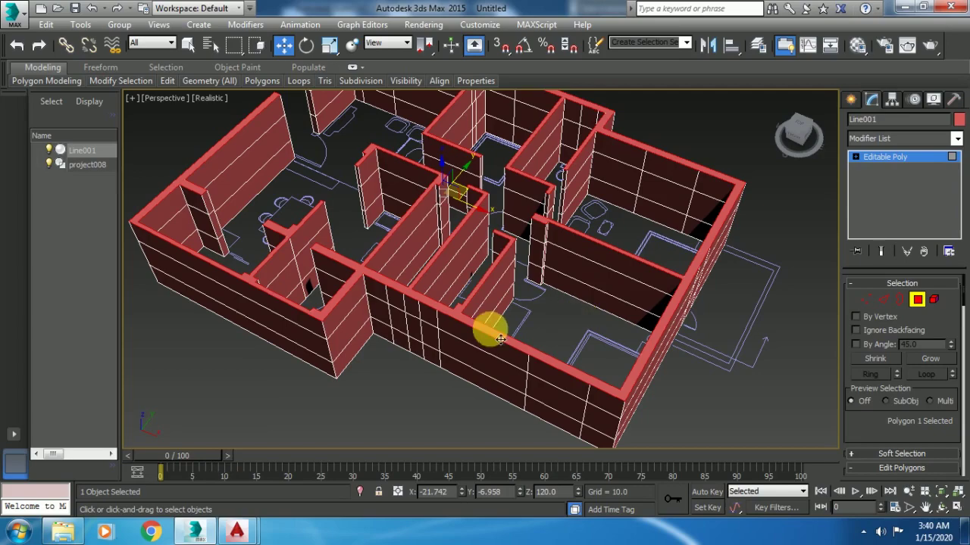
pyautogui.keyDown('alt'); pyautogui.moveTo(493, 299); pyautogui.dragTo(518, 305, button='middle'); pyautogui.keyUp('alt')
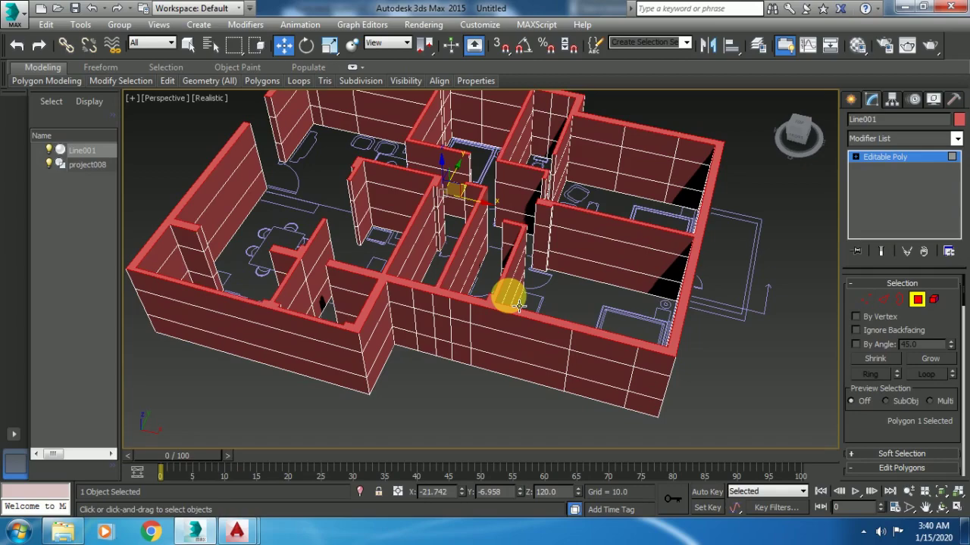
pyautogui.press('F3')
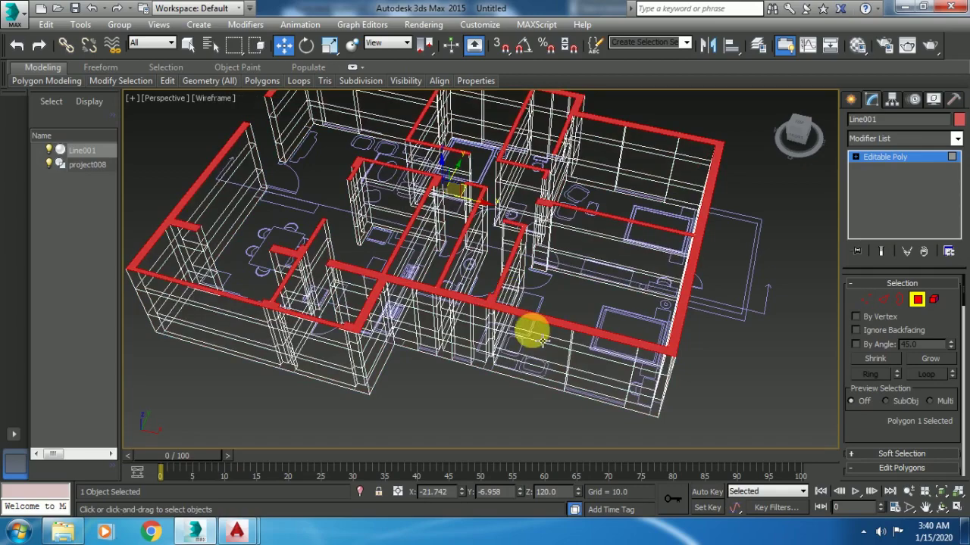
pyautogui.moveTo(548, 352)
pyautogui.keyDown('alt'); pyautogui.mouseDown(button='middle')
pyautogui.moveTo(541, 321)
pyautogui.moveTo(552, 313)
pyautogui.moveTo(543, 313)
pyautogui.mouseUp(button='middle'); pyautogui.keyUp('alt')
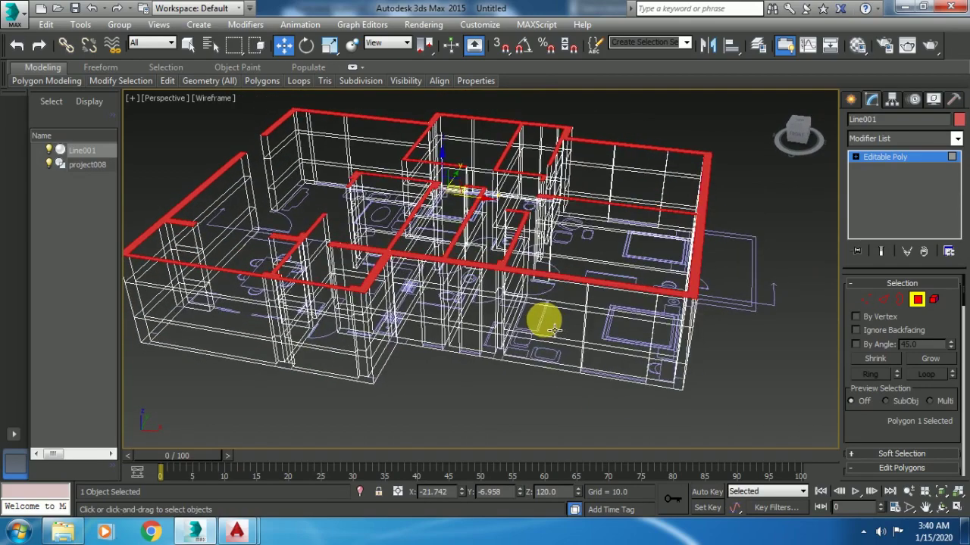
pyautogui.keyDown('alt'); pyautogui.moveTo(628, 377); pyautogui.dragTo(596, 407, button='middle'); pyautogui.keyUp('alt')
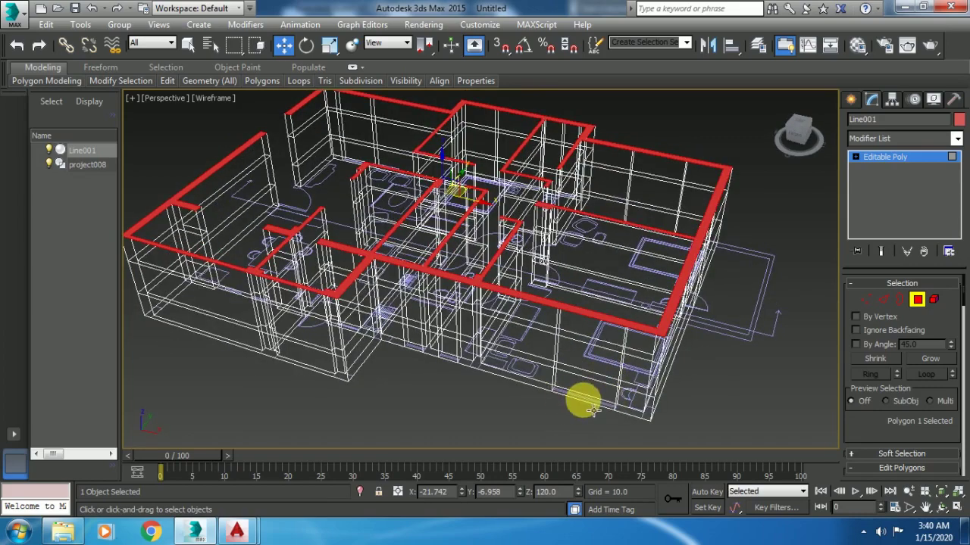
pyautogui.press('F3')
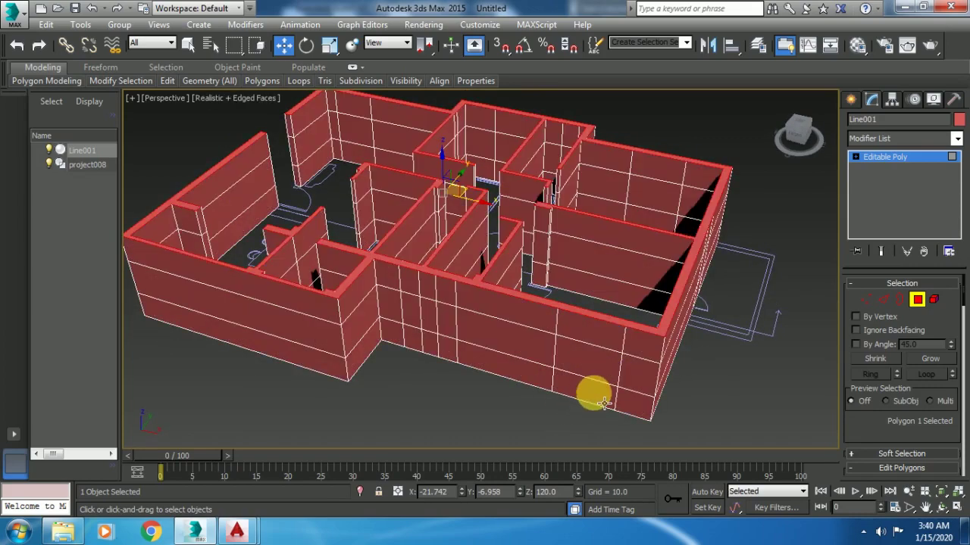
pyautogui.press('F3')
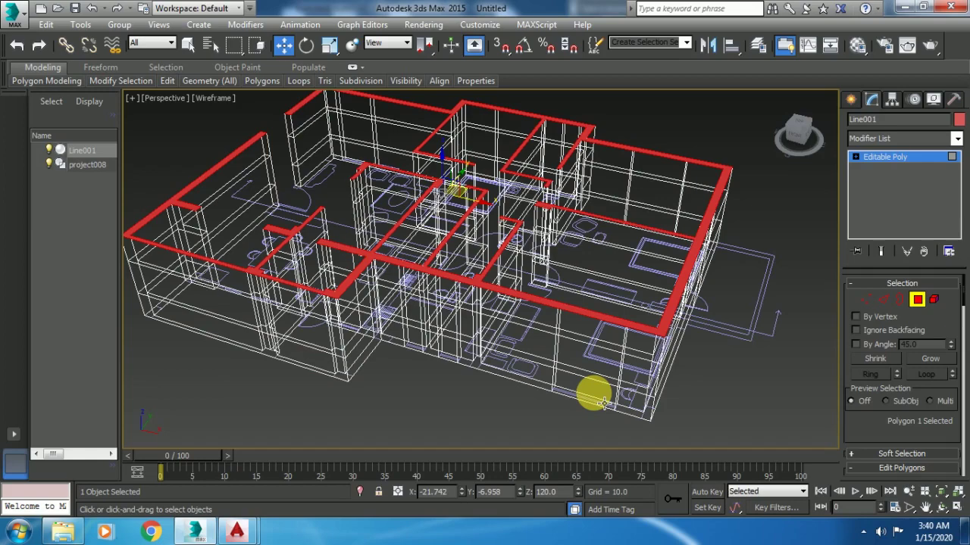
pyautogui.click(215, 100)
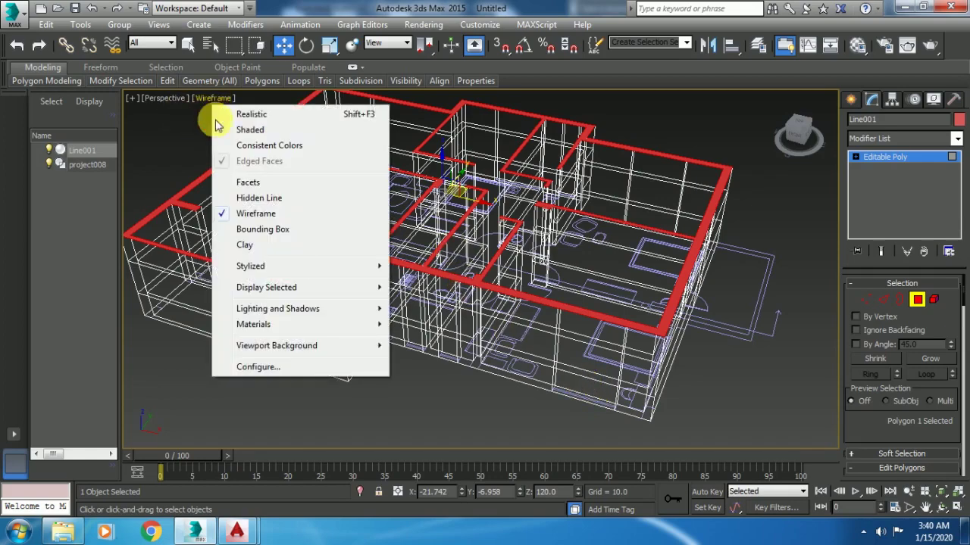
pyautogui.click(241, 217)
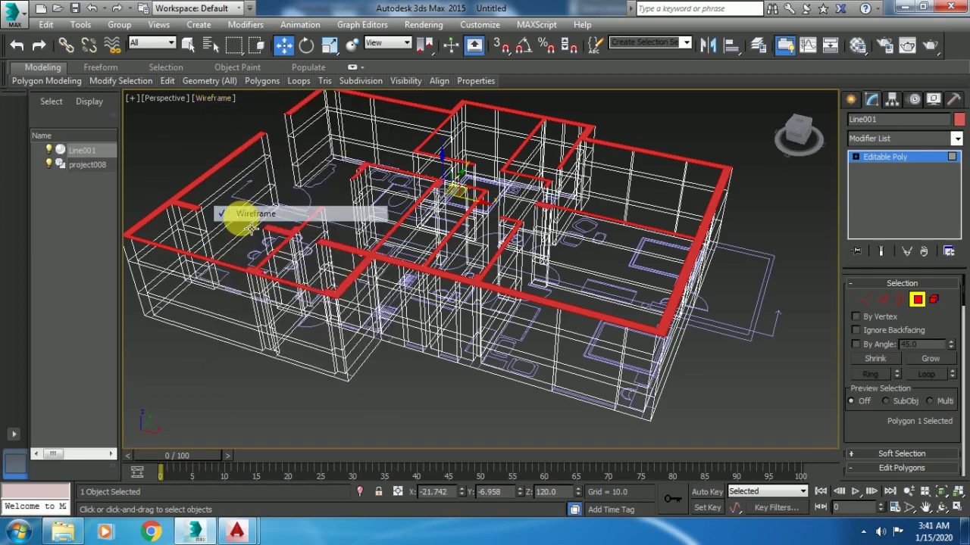
pyautogui.click(216, 100)
pyautogui.click(241, 132)
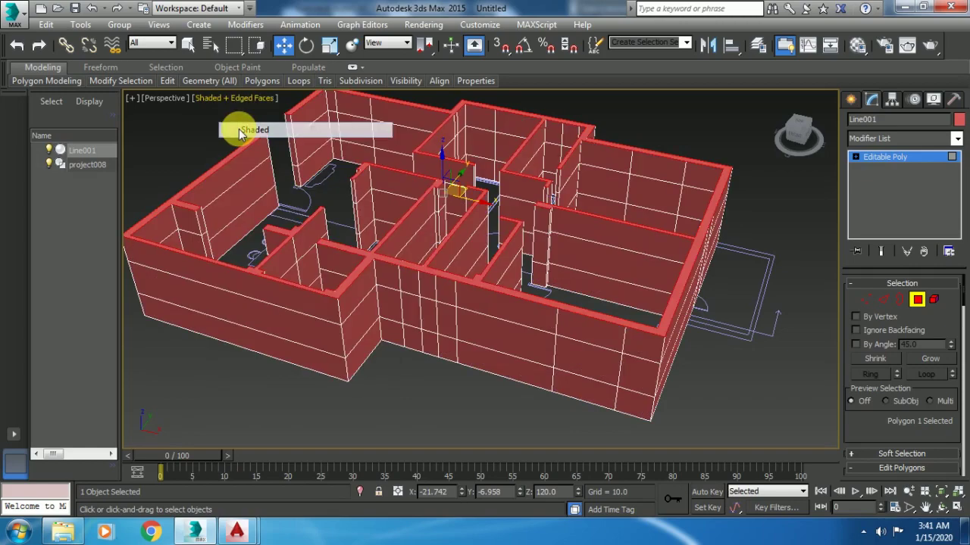
pyautogui.click(234, 103)
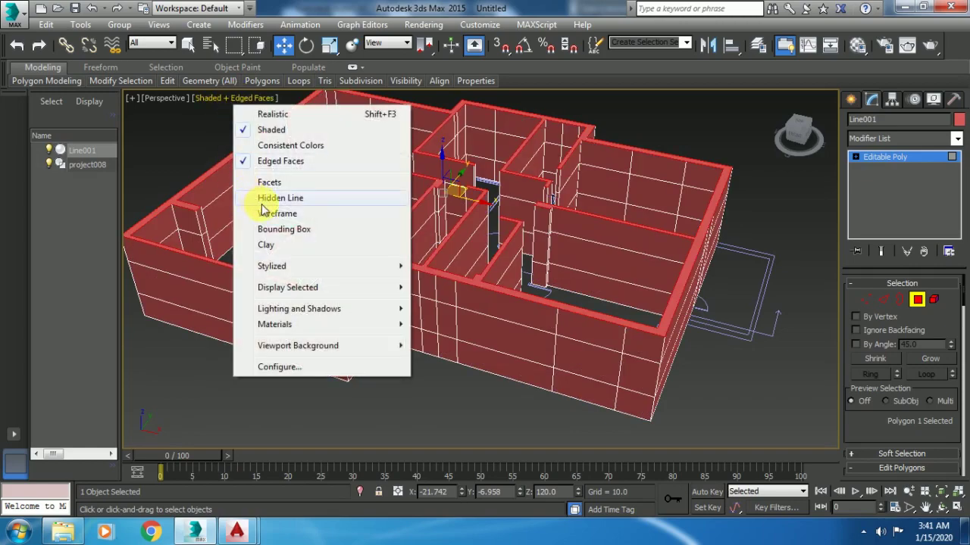
pyautogui.click(277, 215)
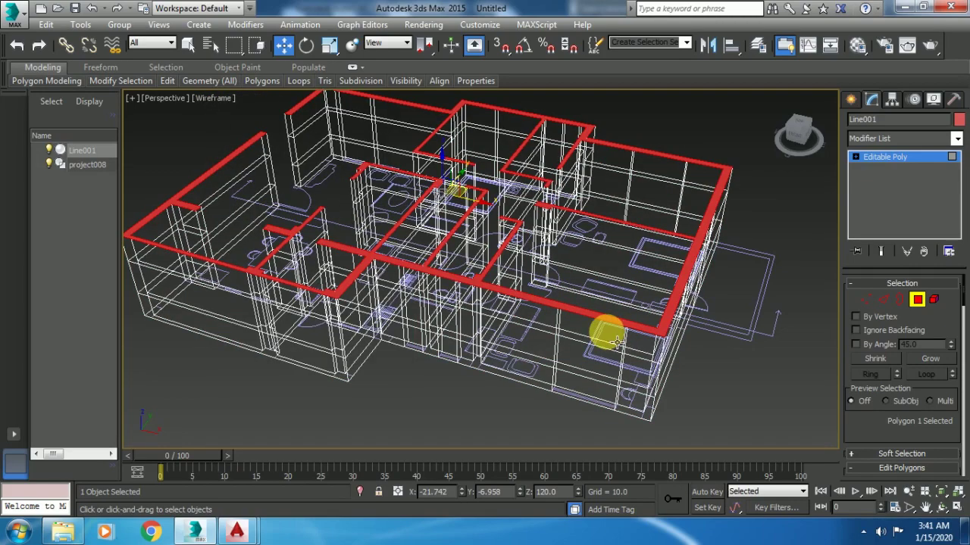
pyautogui.press('F3')
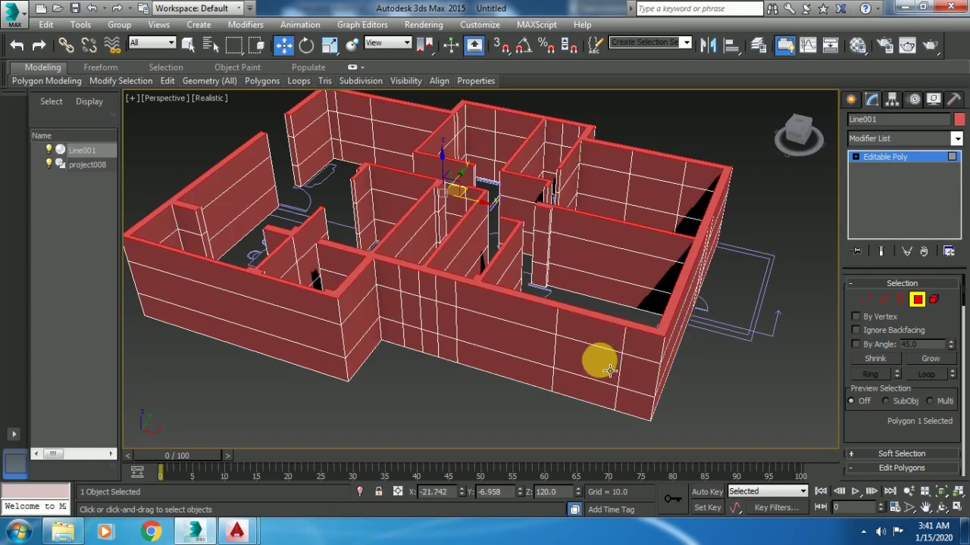
pyautogui.keyDown('alt'); pyautogui.moveTo(621, 365); pyautogui.dragTo(592, 352, button='middle'); pyautogui.keyUp('alt')
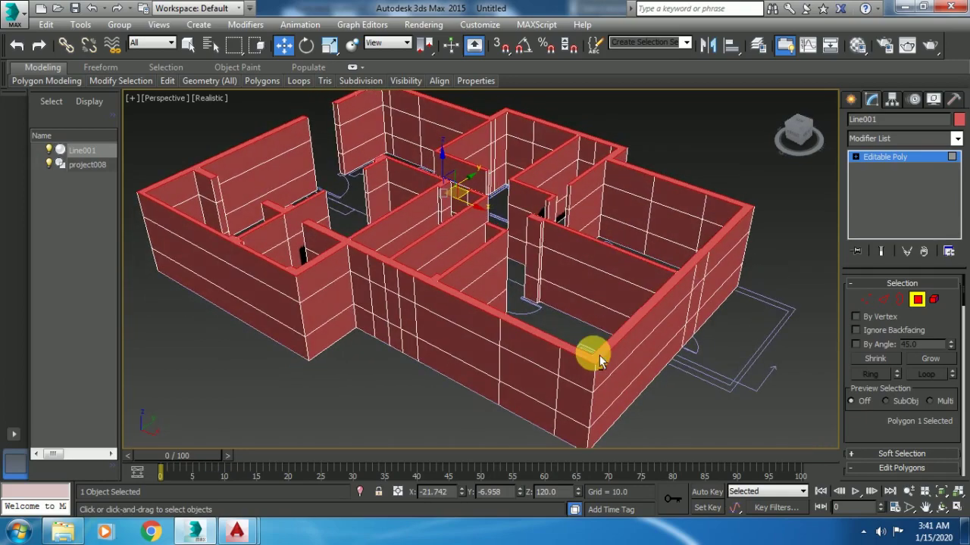
pyautogui.scroll(2, 531, 371)
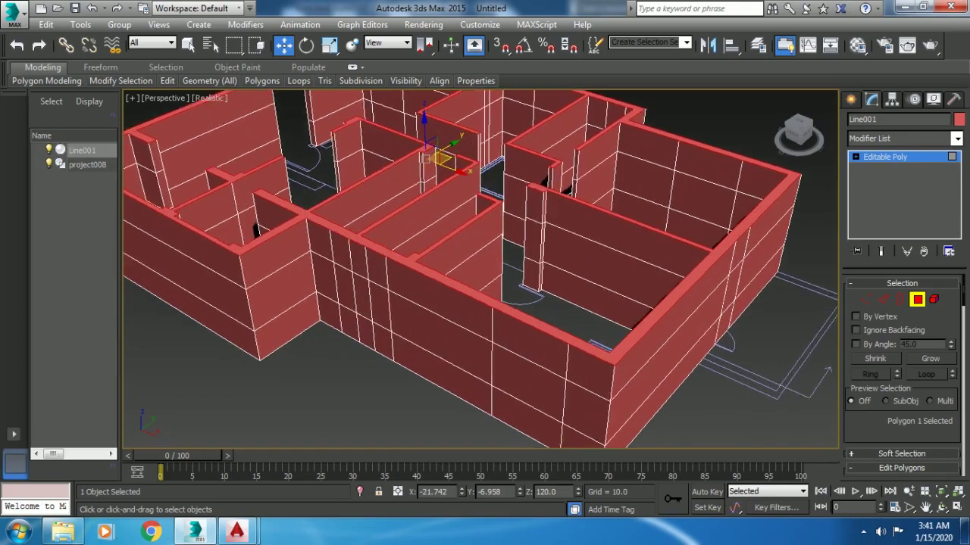
pyautogui.scroll(2, 534, 336)
pyautogui.scroll(2, 530, 335)
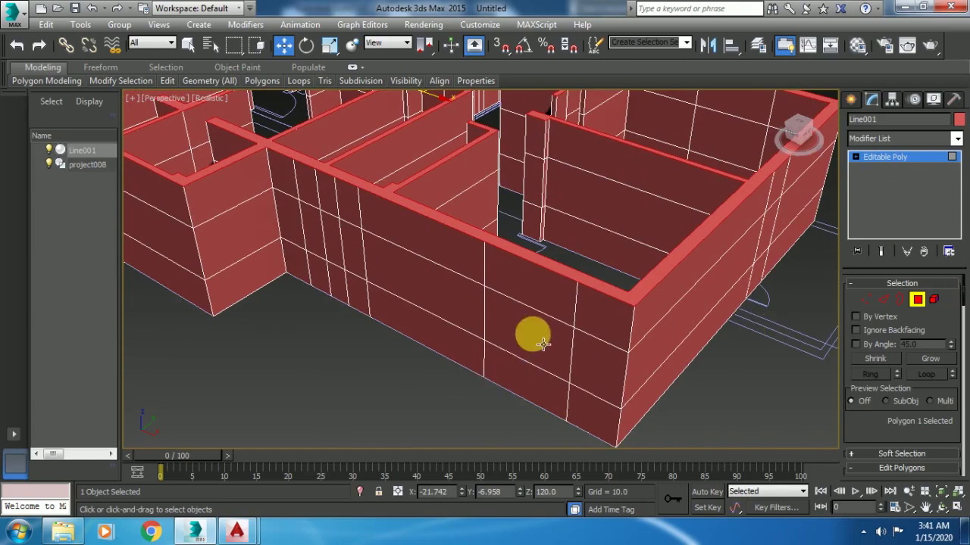
# - Select the front wall's outer face and the facing inner wall face
pyautogui.click(544, 344)
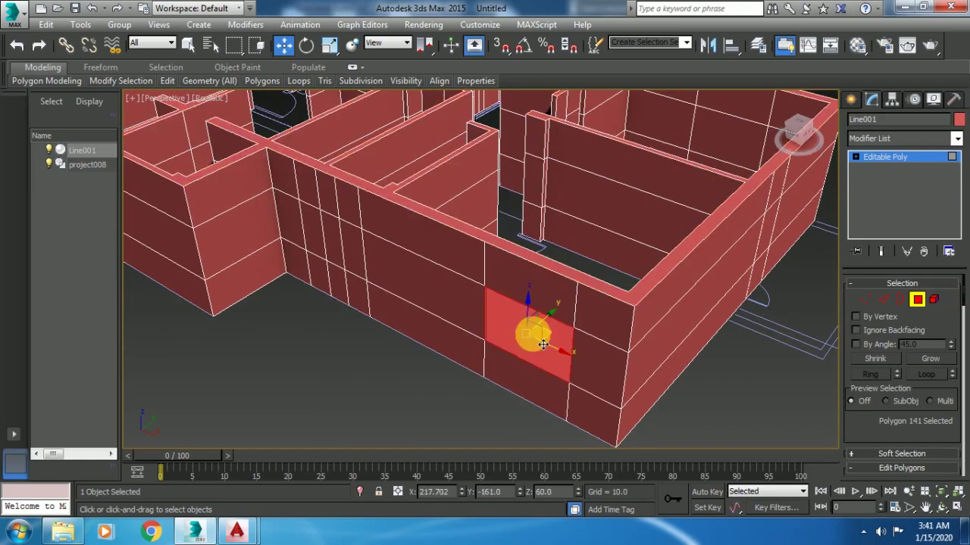
pyautogui.click(543, 344)
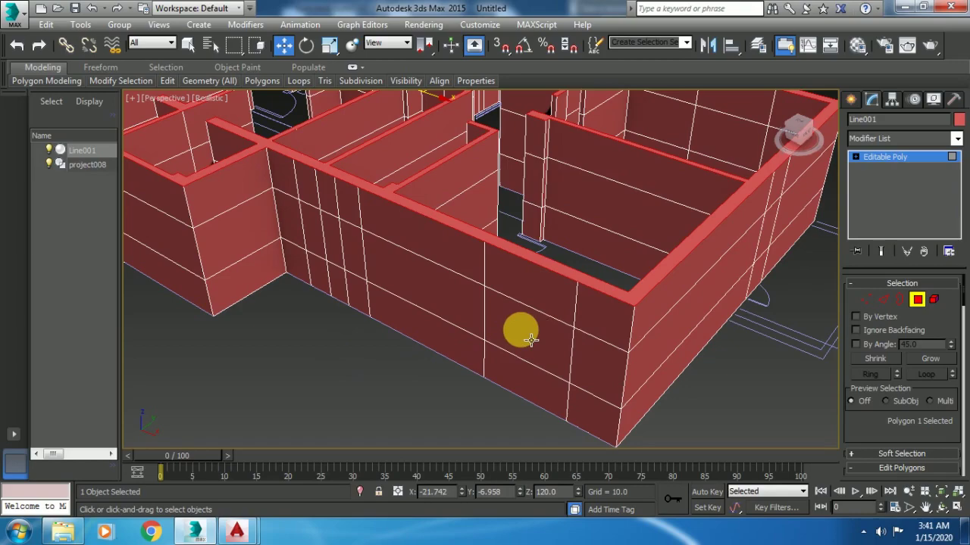
pyautogui.click(519, 330)
pyautogui.moveTo(599, 284)
pyautogui.keyDown('alt'); pyautogui.mouseDown(button='middle')
pyautogui.moveTo(509, 288)
pyautogui.moveTo(482, 305)
pyautogui.moveTo(530, 249)
pyautogui.moveTo(559, 269)
pyautogui.moveTo(551, 285)
pyautogui.moveTo(660, 264)
pyautogui.moveTo(628, 232)
pyautogui.mouseUp(button='middle'); pyautogui.keyUp('alt')
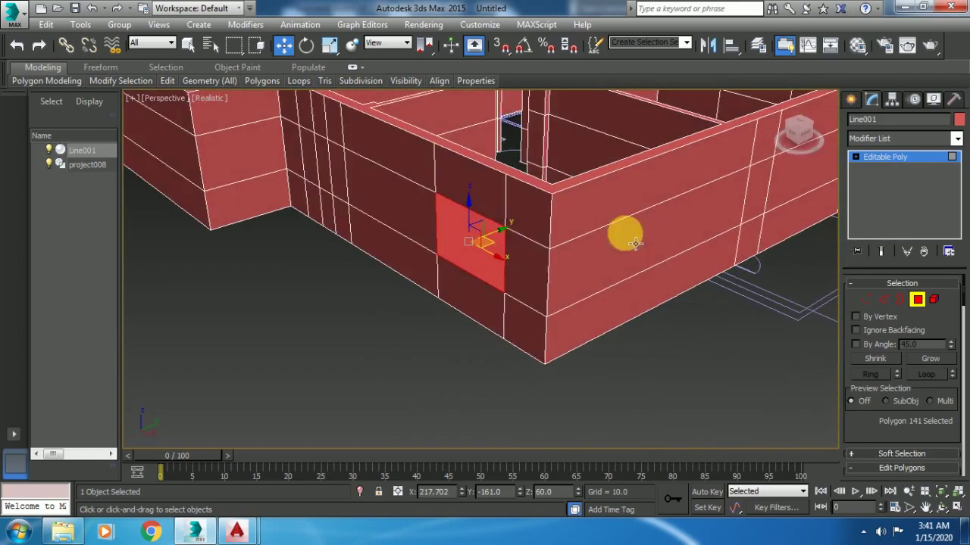
pyautogui.moveTo(467, 249)
pyautogui.keyDown('alt'); pyautogui.mouseDown(button='middle')
pyautogui.moveTo(553, 223)
pyautogui.moveTo(479, 251)
pyautogui.mouseUp(button='middle'); pyautogui.keyUp('alt')
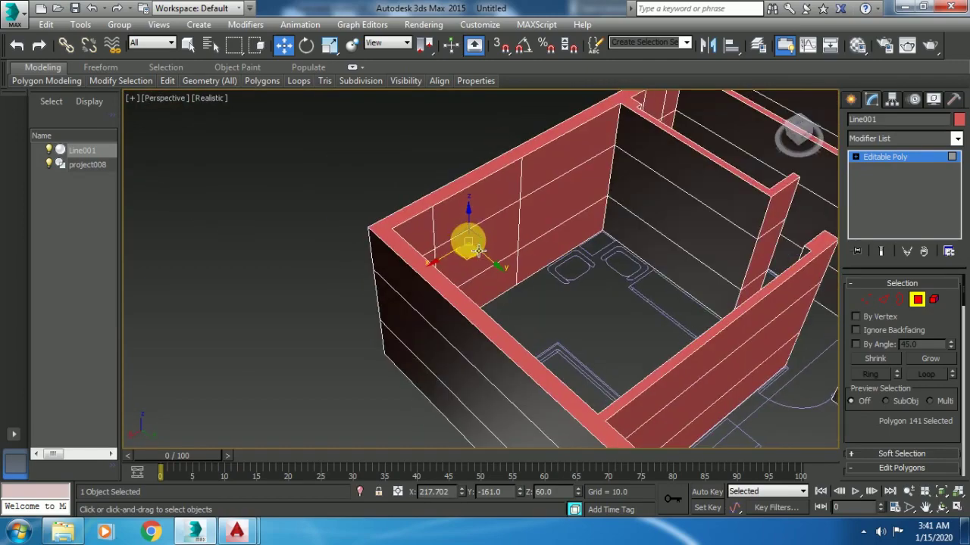
pyautogui.keyDown('ctrl'); pyautogui.click(501, 258); pyautogui.keyUp('ctrl')
# - Bridge the two faces to cut the window opening, then exit polygon level and deselect
pyautogui.keyDown('alt'); pyautogui.moveTo(541, 250); pyautogui.dragTo(541, 264, button='middle'); pyautogui.keyUp('alt')
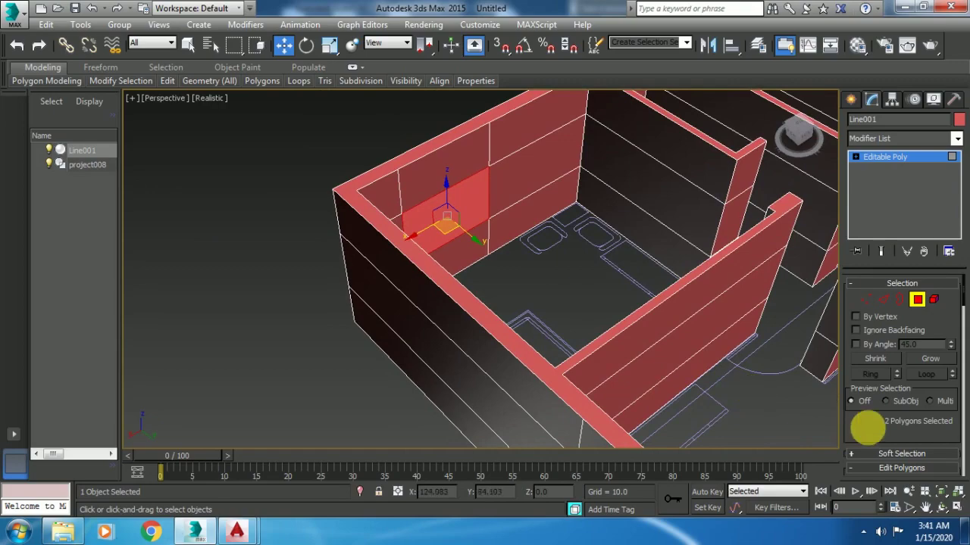
pyautogui.scroll(-2, 873, 381)
pyautogui.moveTo(873, 381); pyautogui.dragTo(871, 337)
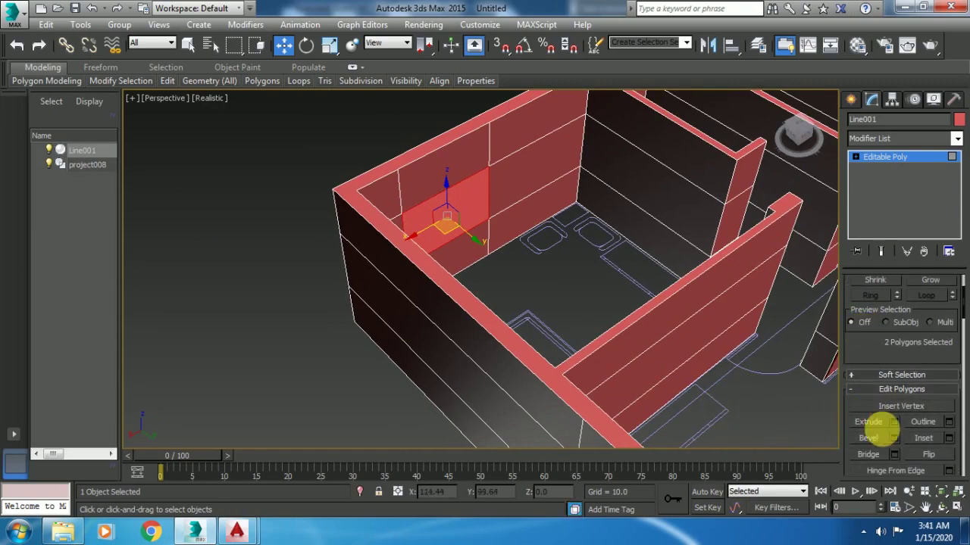
pyautogui.click(869, 456)
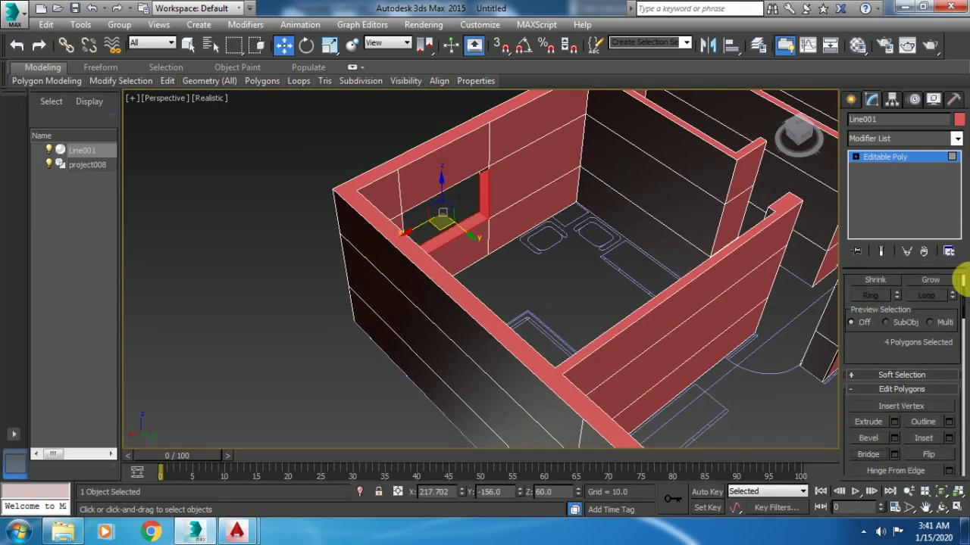
pyautogui.click(909, 157)
pyautogui.click(287, 337)
pyautogui.keyDown('alt'); pyautogui.moveTo(287, 337); pyautogui.dragTo(545, 276, button='middle'); pyautogui.keyUp('alt')
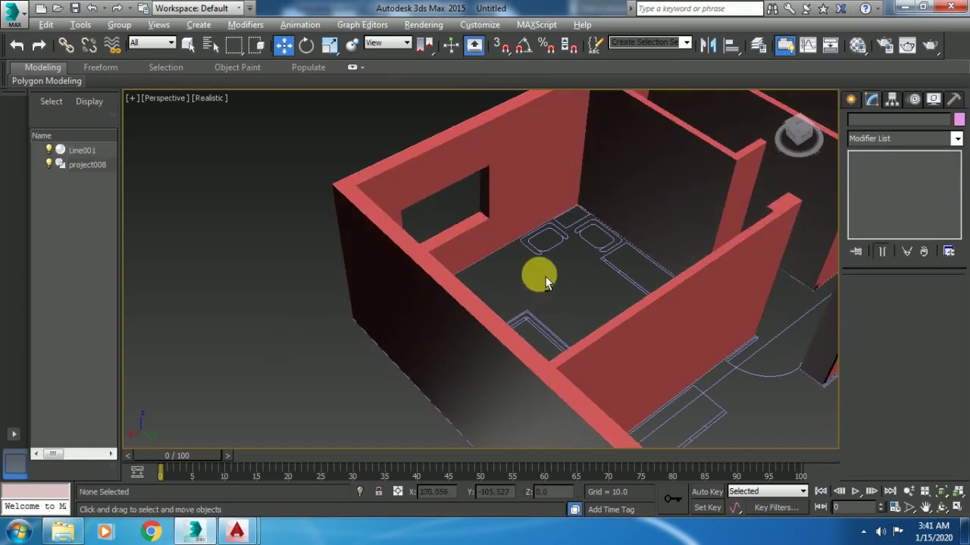
pyautogui.scroll(3, 474, 287)
# - Turn on Edged Faces with F4 and select the walls object Line001
pyautogui.moveTo(474, 287)
pyautogui.keyDown('alt'); pyautogui.mouseDown(button='middle')
pyautogui.moveTo(605, 293)
pyautogui.moveTo(476, 320)
pyautogui.moveTo(541, 297)
pyautogui.mouseUp(button='middle'); pyautogui.keyUp('alt')
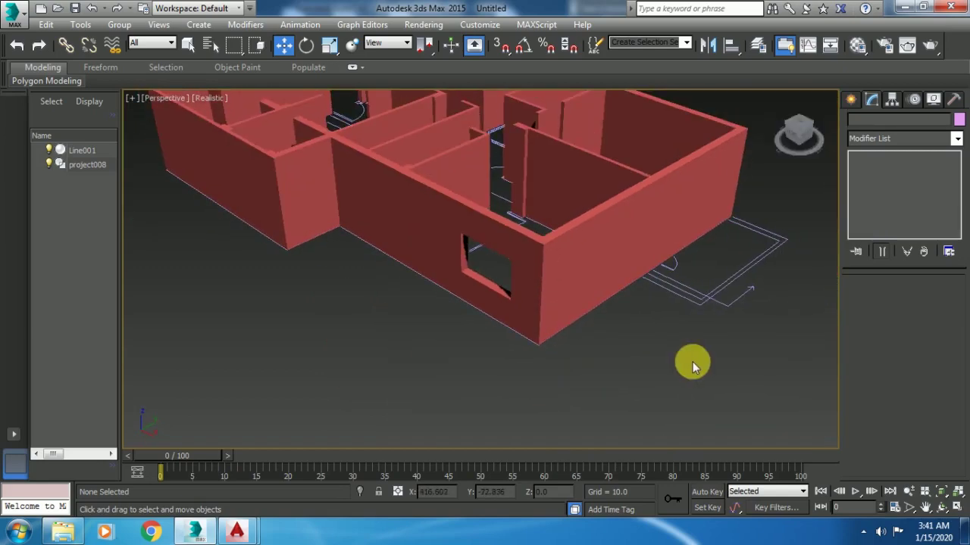
pyautogui.press('F4')
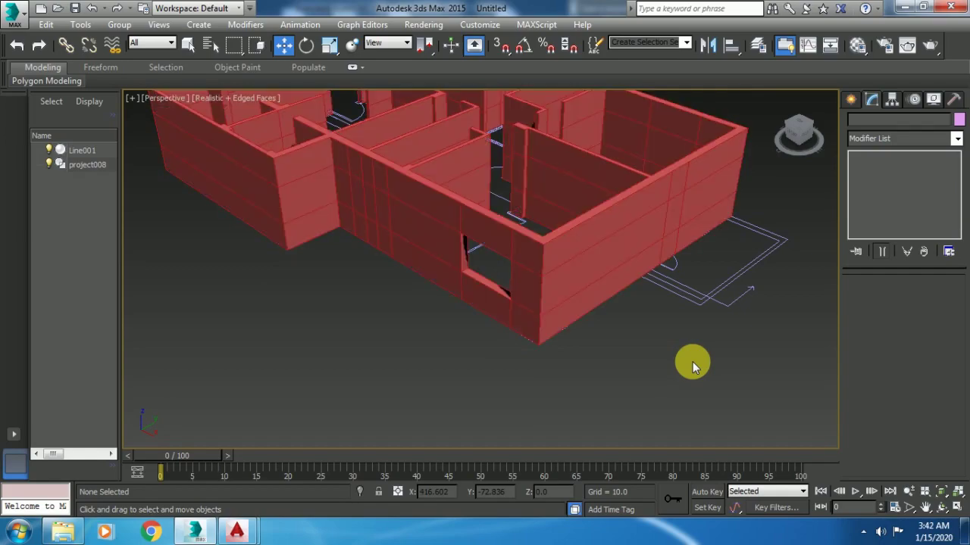
pyautogui.click(550, 278)
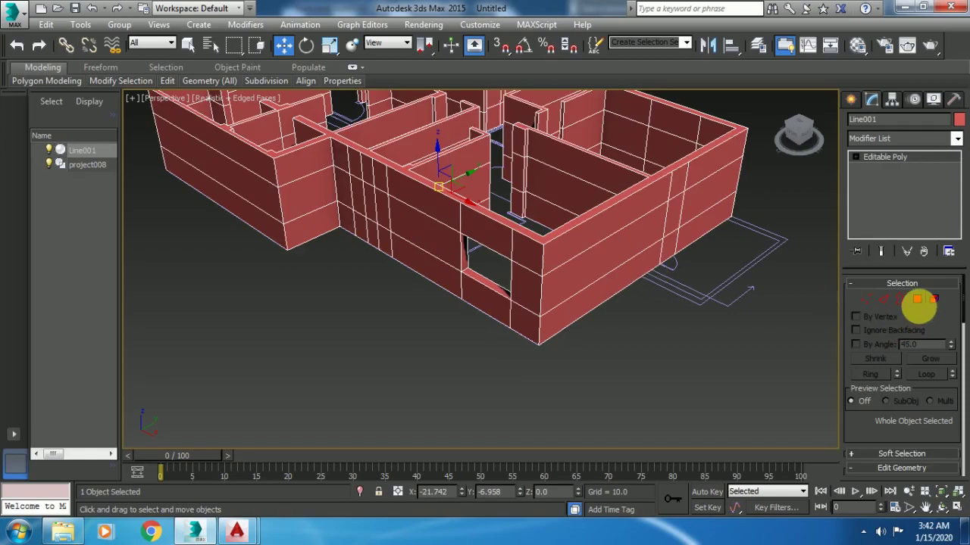
# - In Polygon mode and wireframe view, select opposite faces on the next window wall
pyautogui.click(916, 300)
pyautogui.press('F3')
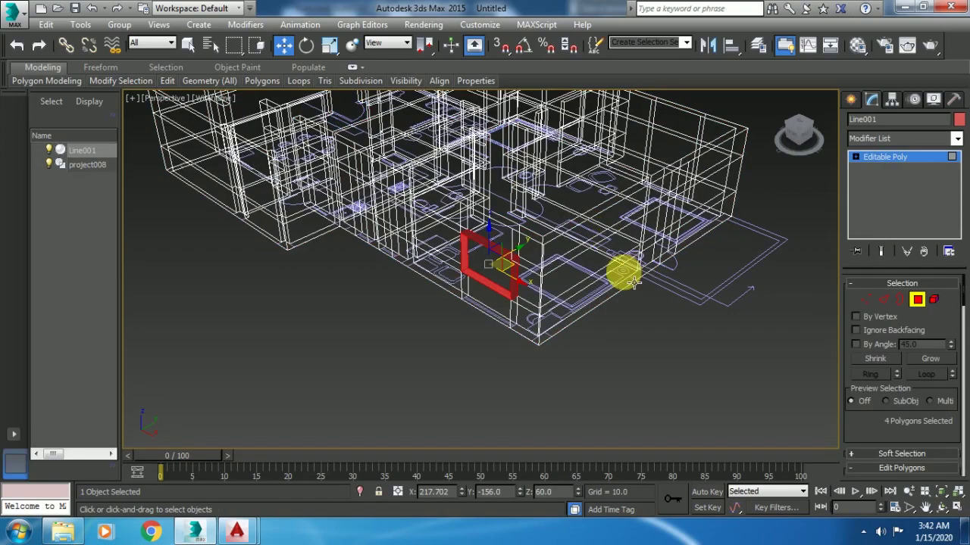
pyautogui.moveTo(429, 262)
pyautogui.keyDown('alt'); pyautogui.mouseDown(button='middle')
pyautogui.moveTo(460, 276)
pyautogui.moveTo(412, 275)
pyautogui.moveTo(459, 299)
pyautogui.moveTo(492, 284)
pyautogui.mouseUp(button='middle'); pyautogui.keyUp('alt')
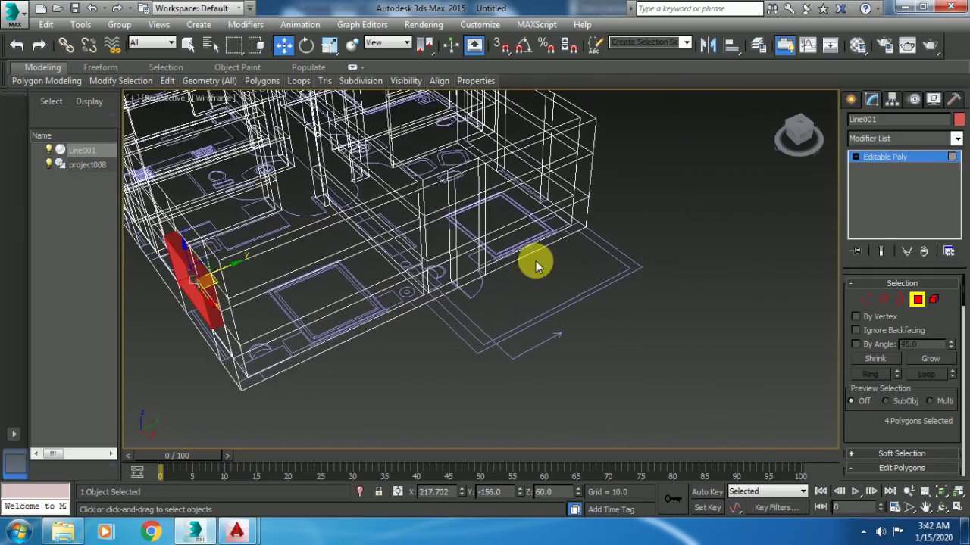
pyautogui.moveTo(621, 253)
pyautogui.keyDown('alt'); pyautogui.mouseDown(button='middle')
pyautogui.moveTo(591, 234)
pyautogui.moveTo(558, 253)
pyautogui.moveTo(557, 215)
pyautogui.moveTo(595, 253)
pyautogui.moveTo(581, 217)
pyautogui.moveTo(379, 222)
pyautogui.moveTo(547, 261)
pyautogui.moveTo(428, 255)
pyautogui.moveTo(696, 302)
pyautogui.moveTo(584, 277)
pyautogui.moveTo(524, 245)
pyautogui.moveTo(606, 216)
pyautogui.moveTo(493, 217)
pyautogui.moveTo(487, 229)
pyautogui.moveTo(502, 230)
pyautogui.moveTo(455, 215)
pyautogui.moveTo(433, 249)
pyautogui.moveTo(402, 219)
pyautogui.moveTo(431, 209)
pyautogui.moveTo(629, 329)
pyautogui.moveTo(521, 312)
pyautogui.moveTo(558, 293)
pyautogui.moveTo(412, 268)
pyautogui.moveTo(478, 250)
pyautogui.moveTo(446, 256)
pyautogui.moveTo(558, 273)
pyautogui.moveTo(402, 257)
pyautogui.mouseUp(button='middle'); pyautogui.keyUp('alt')
pyautogui.click(361, 250)
pyautogui.scroll(3, 379, 245)
pyautogui.keyDown('ctrl'); pyautogui.click(389, 264); pyautogui.keyUp('ctrl')
# - Add another wall face, drop an extra one, and return to shaded view
pyautogui.keyDown('ctrl'); pyautogui.click(593, 293); pyautogui.keyUp('ctrl')
pyautogui.moveTo(596, 288)
pyautogui.mouseDown(button='middle')
pyautogui.moveTo(478, 309)
pyautogui.moveTo(534, 333)
pyautogui.moveTo(622, 310)
pyautogui.moveTo(554, 344)
pyautogui.moveTo(530, 331)
pyautogui.moveTo(618, 295)
pyautogui.mouseUp(button='middle')
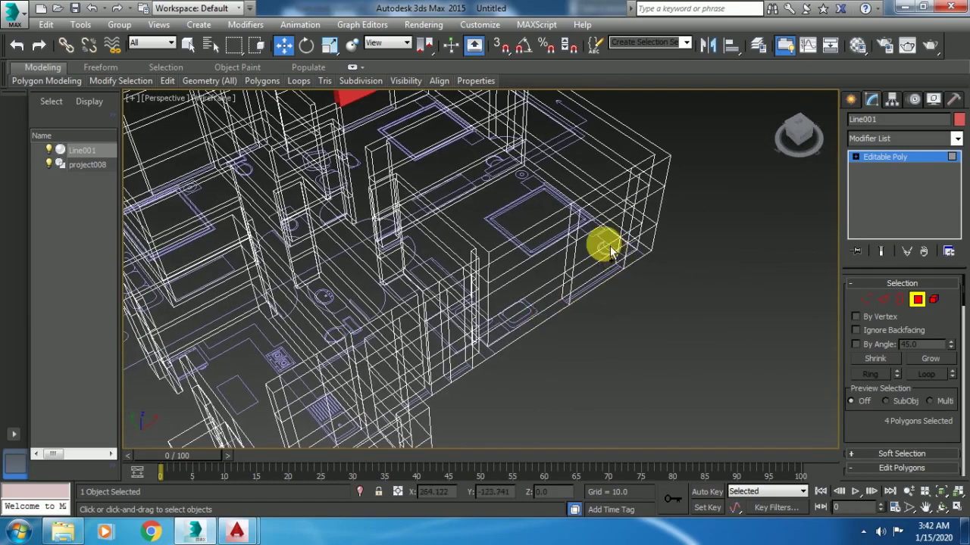
pyautogui.moveTo(643, 260)
pyautogui.keyDown('alt'); pyautogui.mouseDown(button='middle')
pyautogui.moveTo(621, 227)
pyautogui.moveTo(575, 246)
pyautogui.moveTo(591, 270)
pyautogui.moveTo(508, 292)
pyautogui.mouseUp(button='middle'); pyautogui.keyUp('alt')
pyautogui.keyDown('ctrl'); pyautogui.click(575, 246); pyautogui.keyUp('ctrl')
pyautogui.keyDown('alt'); pyautogui.click(568, 250); pyautogui.keyUp('alt')
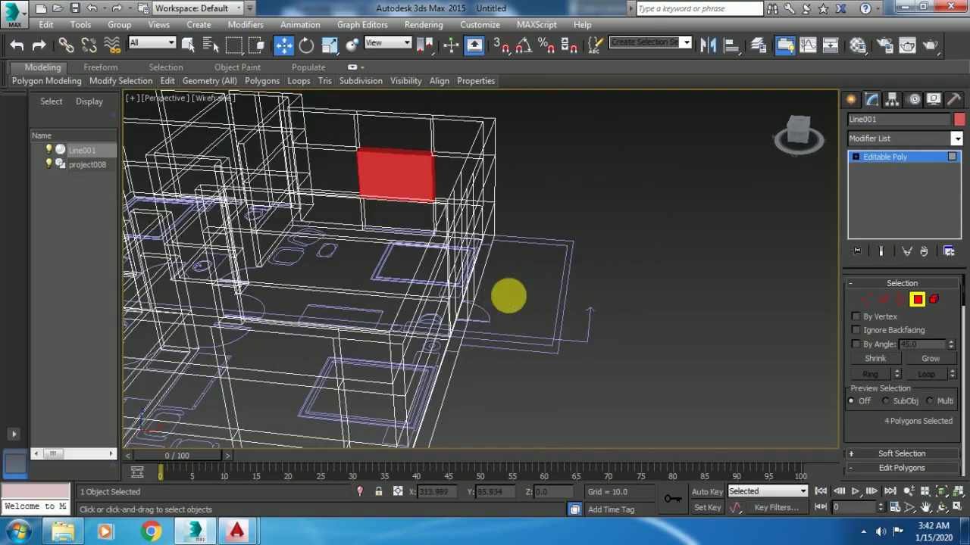
pyautogui.scroll(2, 547, 350)
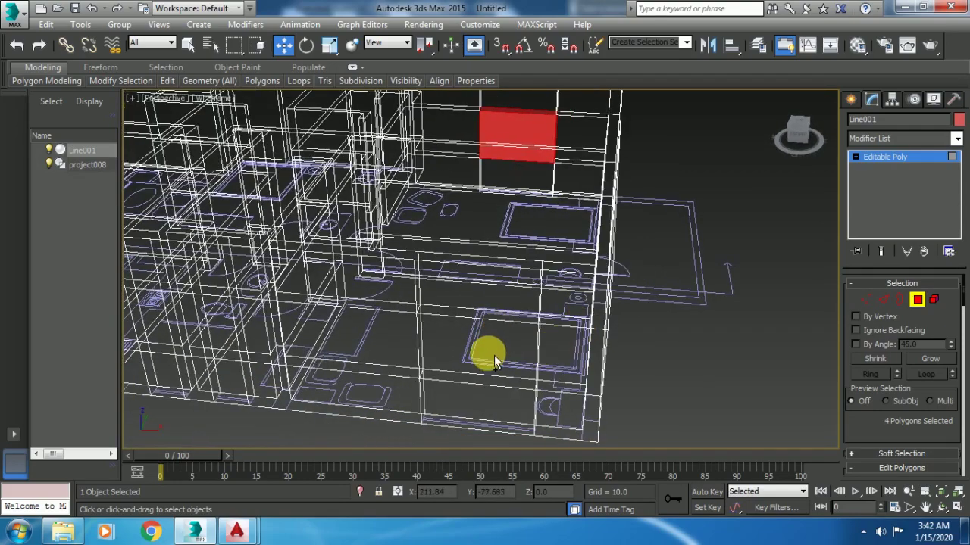
pyautogui.press('F3')
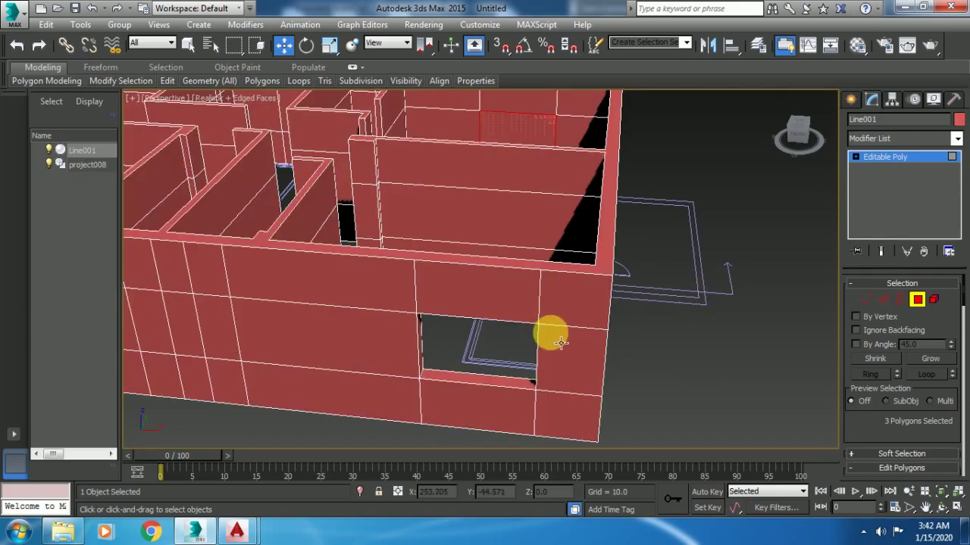
pyautogui.moveTo(559, 343)
pyautogui.keyDown('alt'); pyautogui.mouseDown(button='middle')
pyautogui.moveTo(569, 329)
pyautogui.moveTo(670, 307)
pyautogui.moveTo(461, 277)
pyautogui.moveTo(477, 301)
pyautogui.mouseUp(button='middle'); pyautogui.keyUp('alt')
# - In wireframe, bridge the selected facing wall polygons to cut the second window opening
pyautogui.press('F3')
pyautogui.scroll(-5, 461, 250)
pyautogui.moveTo(371, 292)
pyautogui.keyDown('alt'); pyautogui.mouseDown(button='middle')
pyautogui.moveTo(416, 320)
pyautogui.moveTo(500, 319)
pyautogui.moveTo(497, 308)
pyautogui.mouseUp(button='middle'); pyautogui.keyUp('alt')
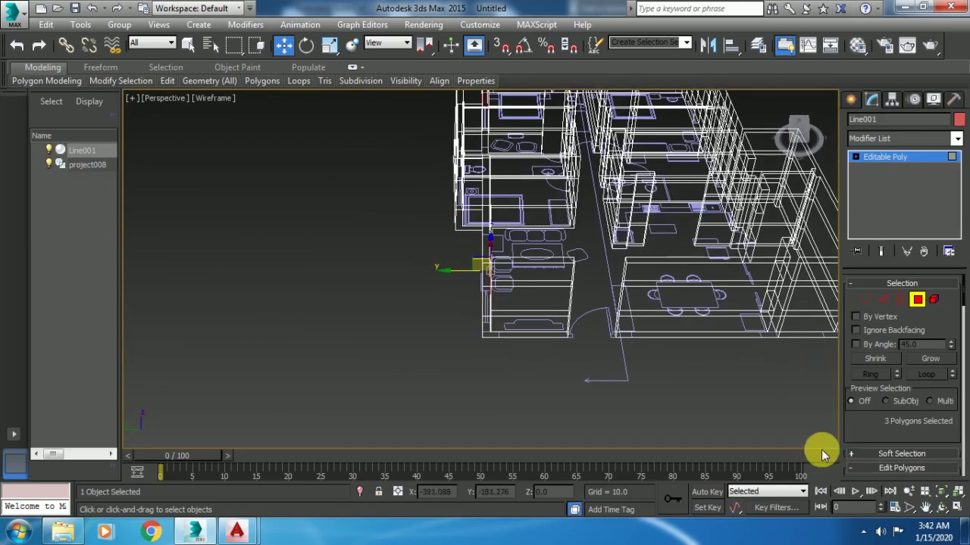
pyautogui.scroll(-3, 864, 442)
pyautogui.scroll(-2, 863, 409)
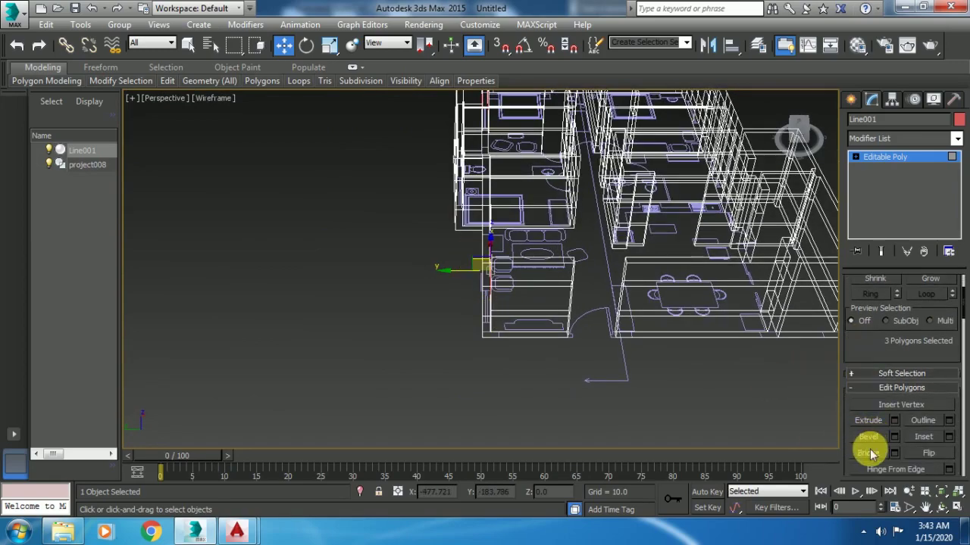
pyautogui.click(868, 453)
# - Back in shaded view, select a face on the exterior wall for the next opening
pyautogui.press('F3')
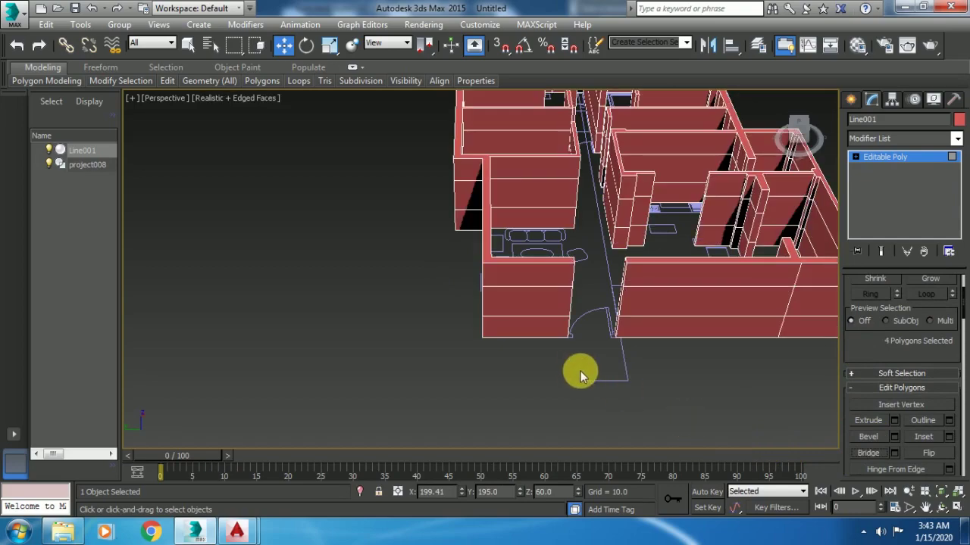
pyautogui.moveTo(580, 364)
pyautogui.keyDown('alt'); pyautogui.mouseDown(button='middle')
pyautogui.moveTo(652, 361)
pyautogui.moveTo(625, 422)
pyautogui.moveTo(588, 333)
pyautogui.mouseUp(button='middle'); pyautogui.keyUp('alt')
pyautogui.scroll(2, 588, 334)
pyautogui.scroll(1, 588, 318)
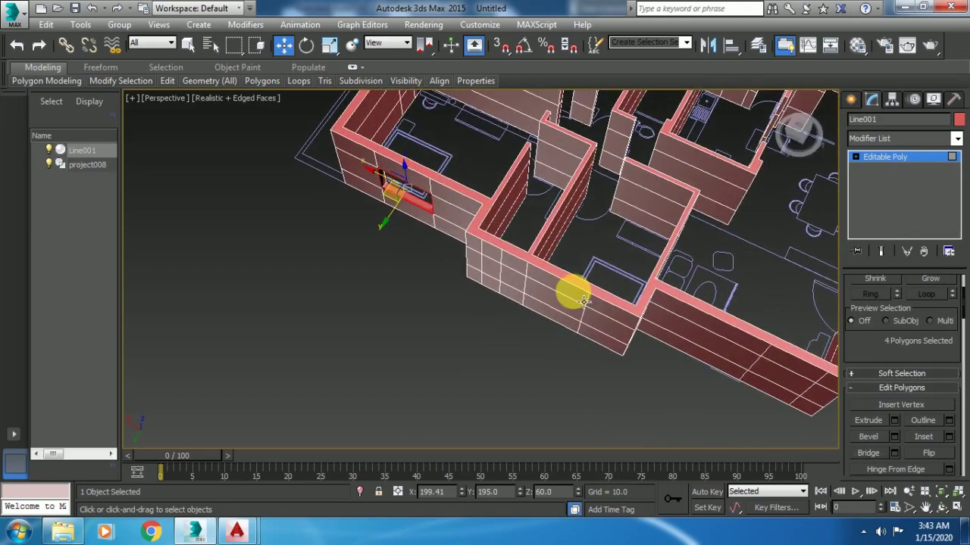
pyautogui.press('F3')
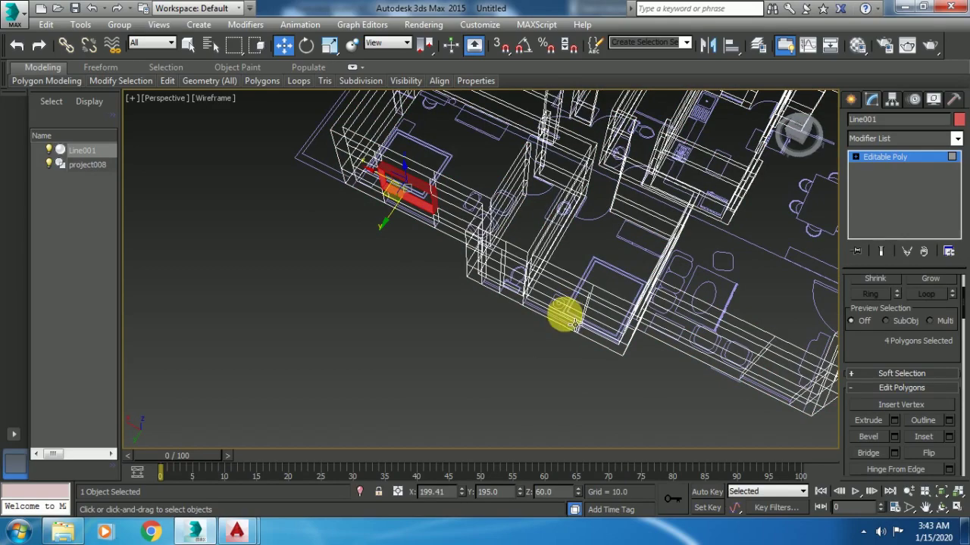
pyautogui.press('F3')
pyautogui.click(564, 303)
pyautogui.moveTo(617, 288)
pyautogui.keyDown('alt'); pyautogui.mouseDown(button='middle')
pyautogui.moveTo(584, 271)
pyautogui.moveTo(502, 284)
pyautogui.mouseUp(button='middle'); pyautogui.keyUp('alt')
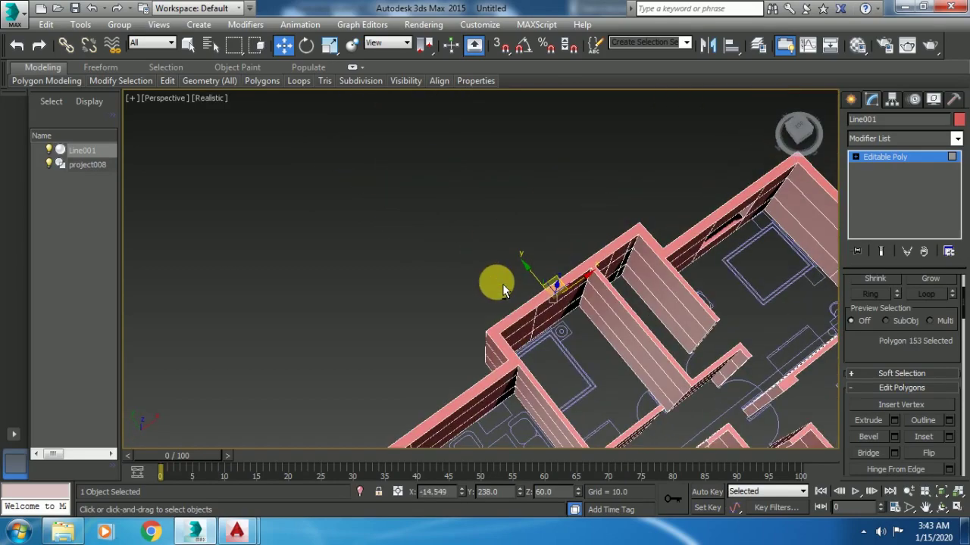
# - Bridge the selected pair of wall faces into another window opening
pyautogui.moveTo(559, 318)
pyautogui.keyDown('alt'); pyautogui.mouseDown(button='middle')
pyautogui.moveTo(531, 285)
pyautogui.moveTo(645, 281)
pyautogui.moveTo(684, 265)
pyautogui.moveTo(696, 266)
pyautogui.moveTo(664, 266)
pyautogui.moveTo(703, 303)
pyautogui.mouseUp(button='middle'); pyautogui.keyUp('alt')
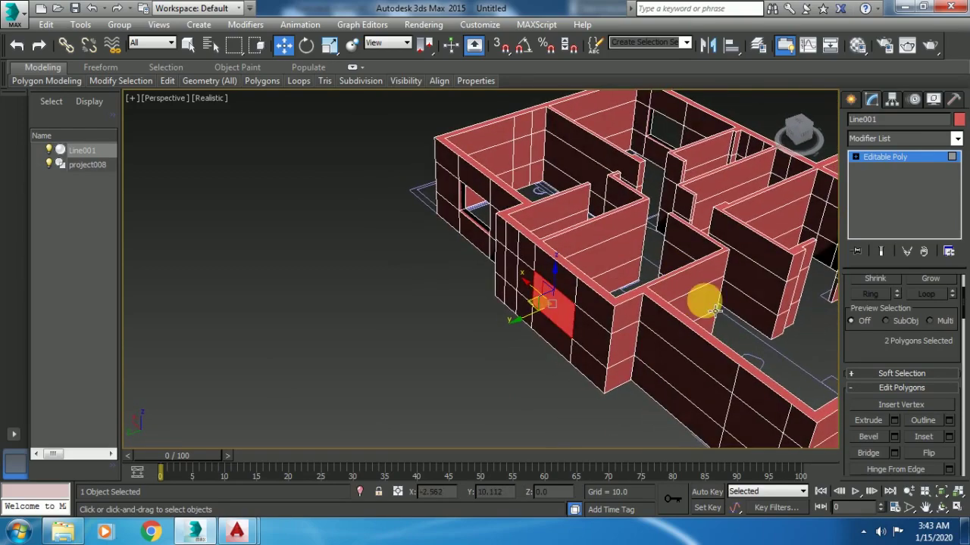
pyautogui.click(869, 453)
pyautogui.moveTo(526, 361)
pyautogui.keyDown('alt'); pyautogui.mouseDown(button='middle')
pyautogui.moveTo(530, 325)
pyautogui.moveTo(548, 325)
pyautogui.mouseUp(button='middle'); pyautogui.keyUp('alt')
# - Select a wall face beside the dining room, near the door-gap walls
pyautogui.moveTo(471, 297)
pyautogui.keyDown('alt'); pyautogui.mouseDown(button='middle')
pyautogui.moveTo(471, 329)
pyautogui.moveTo(297, 169)
pyautogui.moveTo(374, 277)
pyautogui.moveTo(353, 281)
pyautogui.moveTo(433, 310)
pyautogui.moveTo(457, 275)
pyautogui.moveTo(461, 309)
pyautogui.moveTo(493, 275)
pyautogui.mouseUp(button='middle'); pyautogui.keyUp('alt')
pyautogui.moveTo(609, 204)
pyautogui.keyDown('alt'); pyautogui.mouseDown(button='middle')
pyautogui.moveTo(563, 264)
pyautogui.moveTo(573, 182)
pyautogui.moveTo(581, 245)
pyautogui.mouseUp(button='middle'); pyautogui.keyUp('alt')
pyautogui.moveTo(553, 195)
pyautogui.keyDown('alt'); pyautogui.mouseDown(button='middle')
pyautogui.moveTo(569, 213)
pyautogui.moveTo(580, 207)
pyautogui.moveTo(563, 219)
pyautogui.moveTo(688, 221)
pyautogui.mouseUp(button='middle'); pyautogui.keyUp('alt')
pyautogui.scroll(3, 498, 217)
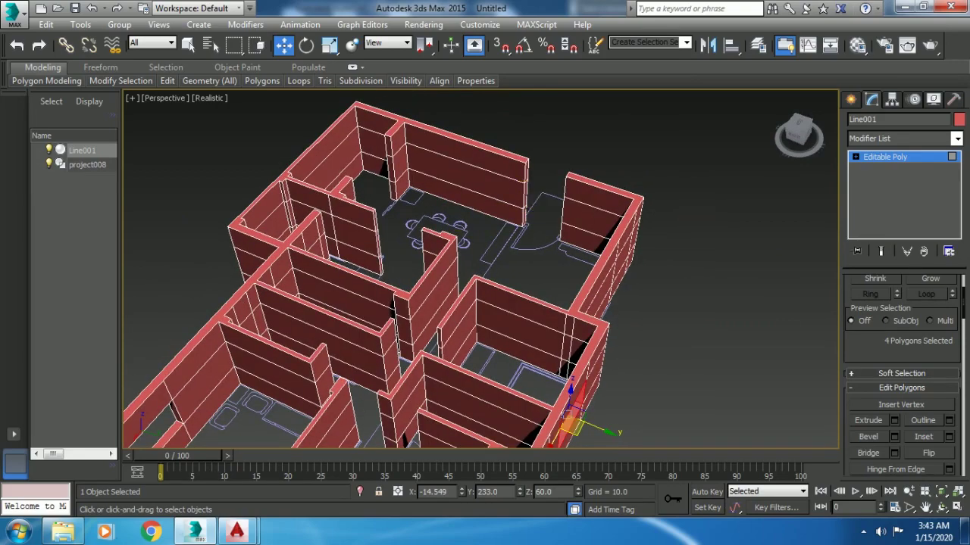
pyautogui.scroll(2, 498, 217)
pyautogui.scroll(2, 498, 217)
pyautogui.scroll(1, 508, 156)
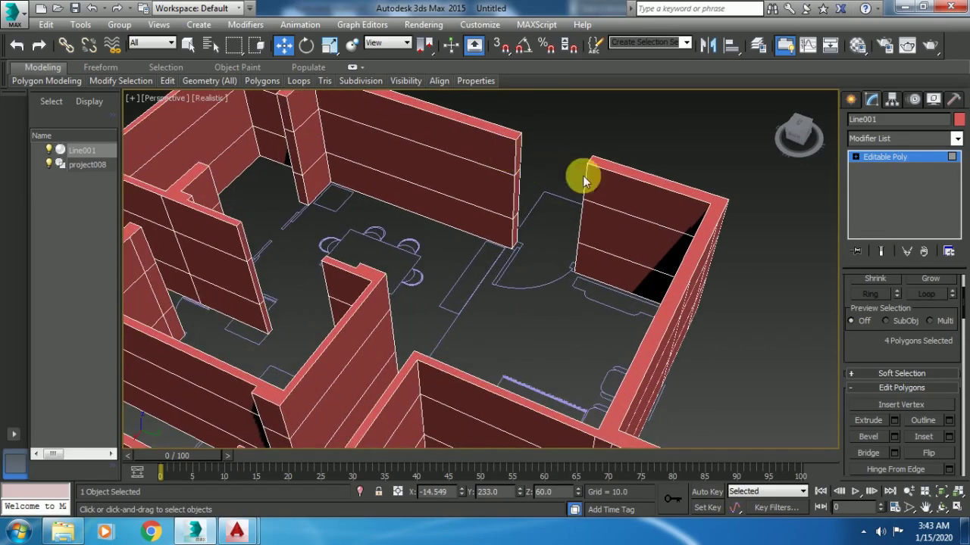
pyautogui.moveTo(517, 184)
pyautogui.keyDown('alt'); pyautogui.mouseDown(button='middle')
pyautogui.moveTo(569, 189)
pyautogui.moveTo(528, 240)
pyautogui.moveTo(597, 221)
pyautogui.mouseUp(button='middle'); pyautogui.keyUp('alt')
pyautogui.moveTo(656, 253)
pyautogui.keyDown('alt'); pyautogui.mouseDown(button='middle')
pyautogui.moveTo(601, 281)
pyautogui.moveTo(526, 281)
pyautogui.moveTo(482, 254)
pyautogui.mouseUp(button='middle'); pyautogui.keyUp('alt')
pyautogui.click(549, 260)
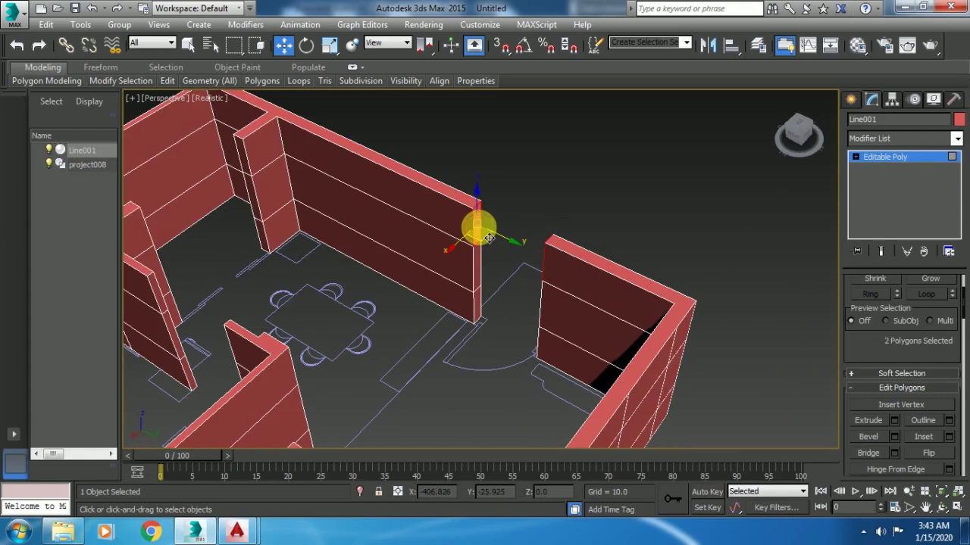
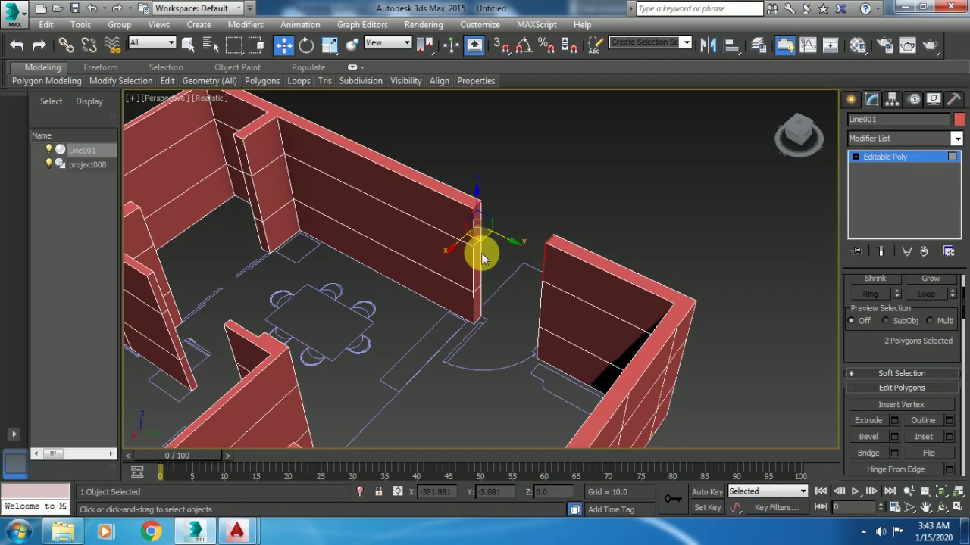
# - Bridge the first pair of facing wall faces across the opening
pyautogui.click(869, 454)
pyautogui.moveTo(283, 219)
pyautogui.mouseDown(button='middle')
pyautogui.moveTo(414, 229)
pyautogui.moveTo(462, 161)
pyautogui.mouseUp(button='middle')
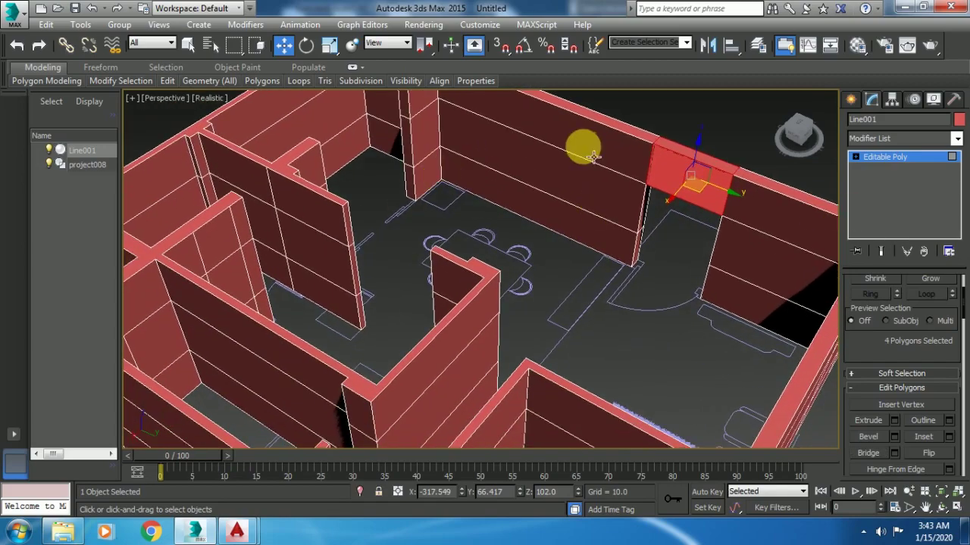
pyautogui.moveTo(368, 229)
pyautogui.keyDown('alt'); pyautogui.mouseDown(button='middle')
pyautogui.moveTo(394, 234)
pyautogui.moveTo(459, 186)
pyautogui.moveTo(465, 223)
pyautogui.moveTo(417, 271)
pyautogui.moveTo(446, 270)
pyautogui.moveTo(444, 238)
pyautogui.mouseUp(button='middle'); pyautogui.keyUp('alt')
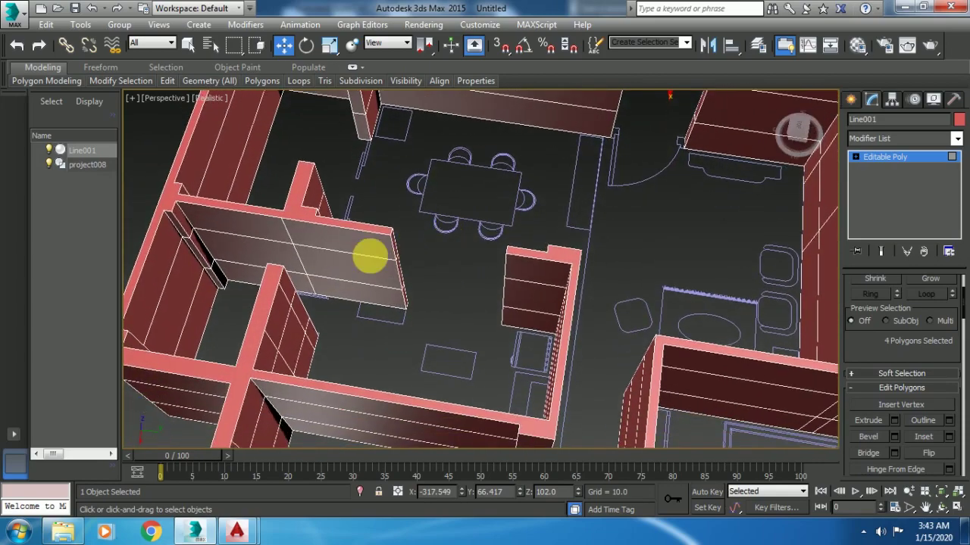
pyautogui.moveTo(520, 244)
pyautogui.keyDown('alt'); pyautogui.mouseDown(button='middle')
pyautogui.moveTo(558, 225)
pyautogui.moveTo(587, 286)
pyautogui.mouseUp(button='middle'); pyautogui.keyUp('alt')
# - Select the facing wall faces across the opening near the dining table and bridge them
pyautogui.click(644, 271)
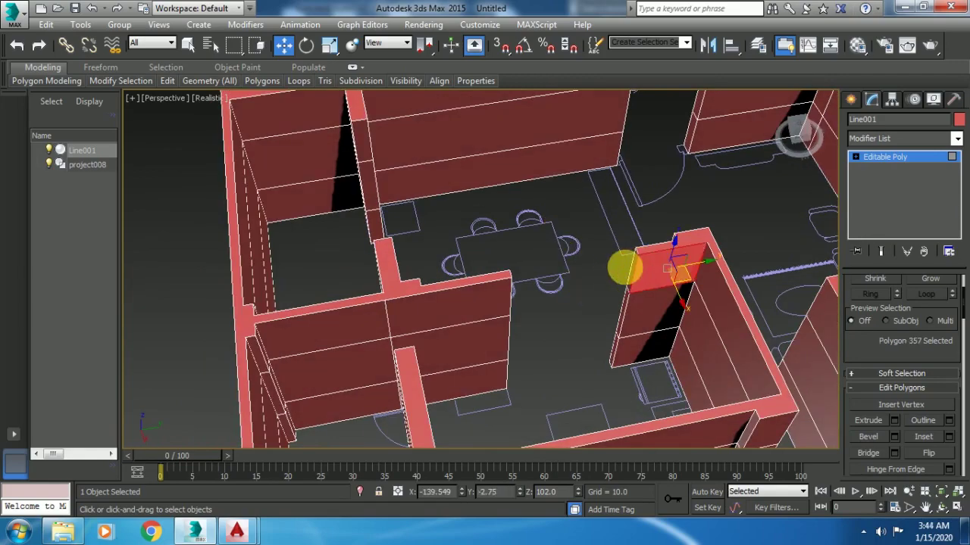
pyautogui.keyDown('alt'); pyautogui.moveTo(584, 277); pyautogui.dragTo(537, 249, button='middle'); pyautogui.keyUp('alt')
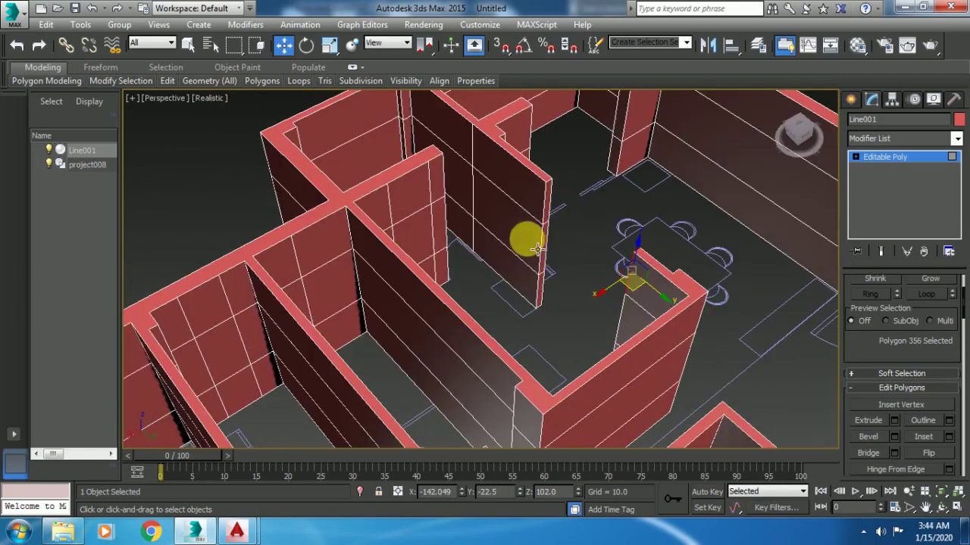
pyautogui.click(559, 212)
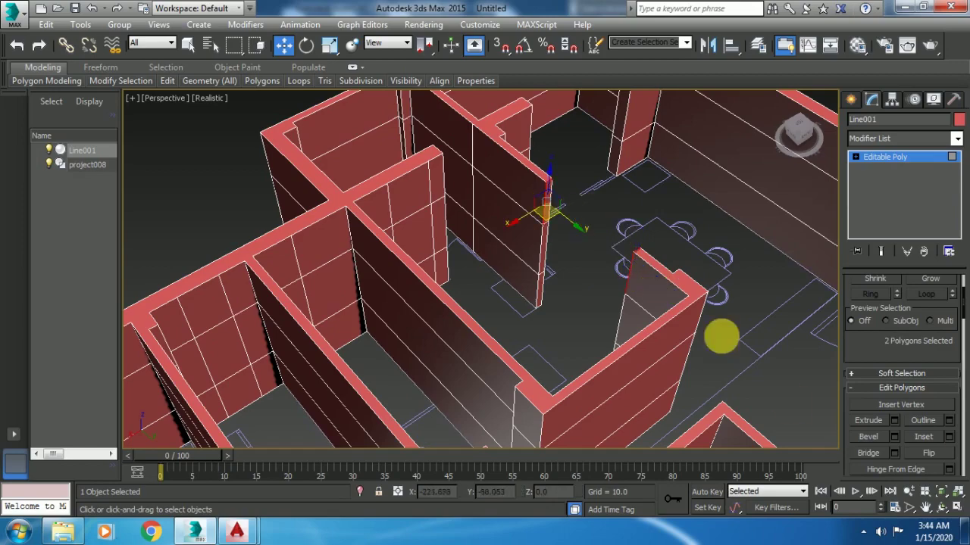
pyautogui.click(869, 453)
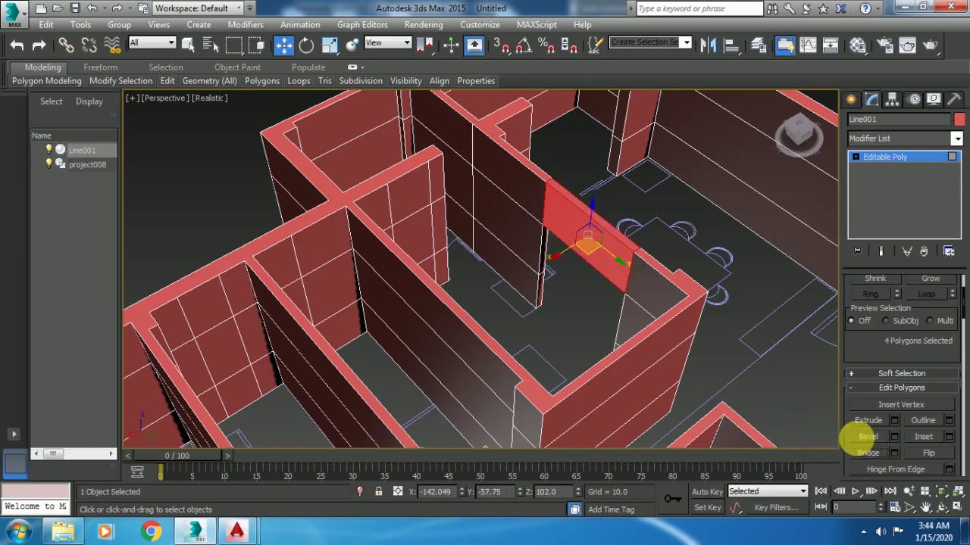
pyautogui.keyDown('alt'); pyautogui.moveTo(675, 277); pyautogui.dragTo(818, 188, button='middle'); pyautogui.keyUp('alt')
# - Exit Polygon mode, move the view along the corridor, then return to Polygon editing
pyautogui.click(875, 160)
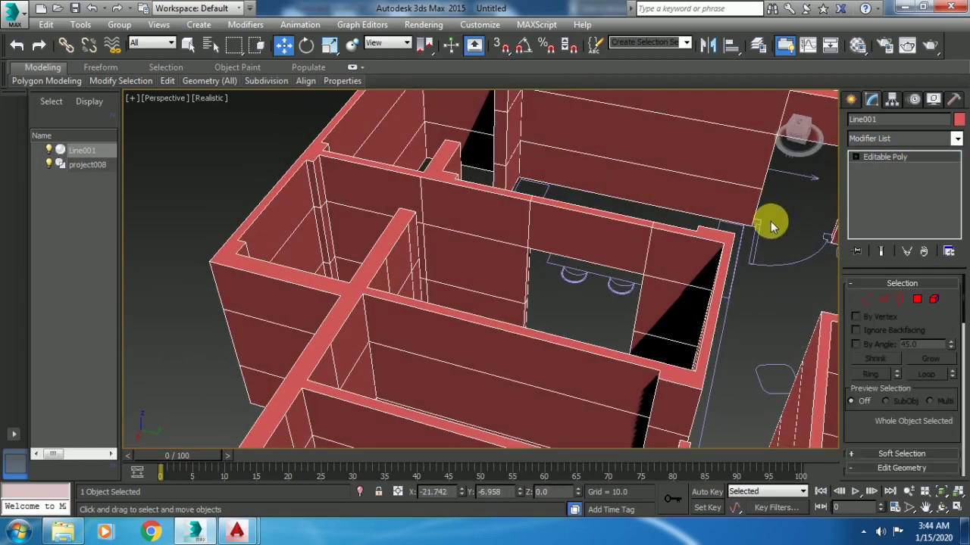
pyautogui.moveTo(768, 216)
pyautogui.mouseDown(button='middle')
pyautogui.moveTo(632, 216)
pyautogui.moveTo(511, 241)
pyautogui.mouseUp(button='middle')
pyautogui.moveTo(589, 242)
pyautogui.keyDown('alt'); pyautogui.mouseDown(button='middle')
pyautogui.moveTo(590, 208)
pyautogui.moveTo(643, 124)
pyautogui.moveTo(601, 217)
pyautogui.moveTo(467, 210)
pyautogui.moveTo(384, 228)
pyautogui.moveTo(435, 225)
pyautogui.mouseUp(button='middle'); pyautogui.keyUp('alt')
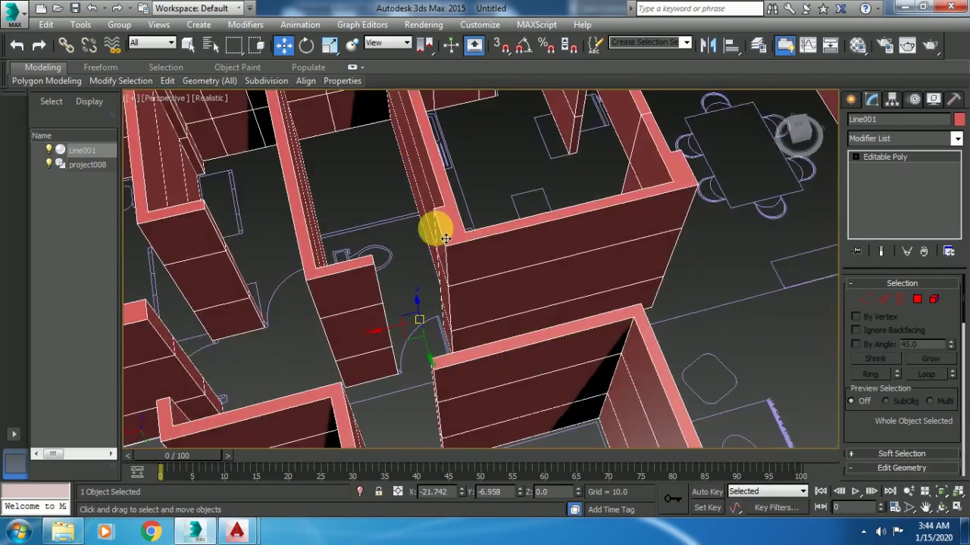
pyautogui.click(920, 299)
pyautogui.moveTo(357, 281)
pyautogui.keyDown('alt'); pyautogui.mouseDown(button='middle')
pyautogui.moveTo(293, 277)
pyautogui.moveTo(293, 136)
pyautogui.moveTo(318, 176)
pyautogui.moveTo(393, 179)
pyautogui.moveTo(396, 189)
pyautogui.moveTo(356, 195)
pyautogui.mouseUp(button='middle'); pyautogui.keyUp('alt')
# - Bridge the two facing wall-end faces by the bathroom, then undo that bridge
pyautogui.click(303, 168)
pyautogui.keyDown('ctrl'); pyautogui.click(418, 202); pyautogui.keyUp('ctrl')
pyautogui.scroll(-1, 878, 416)
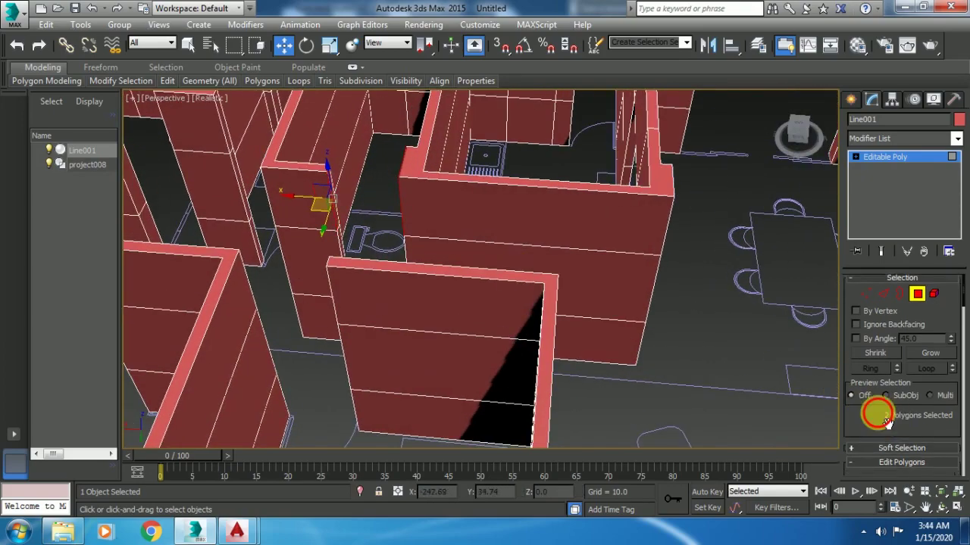
pyautogui.scroll(-2, 886, 421)
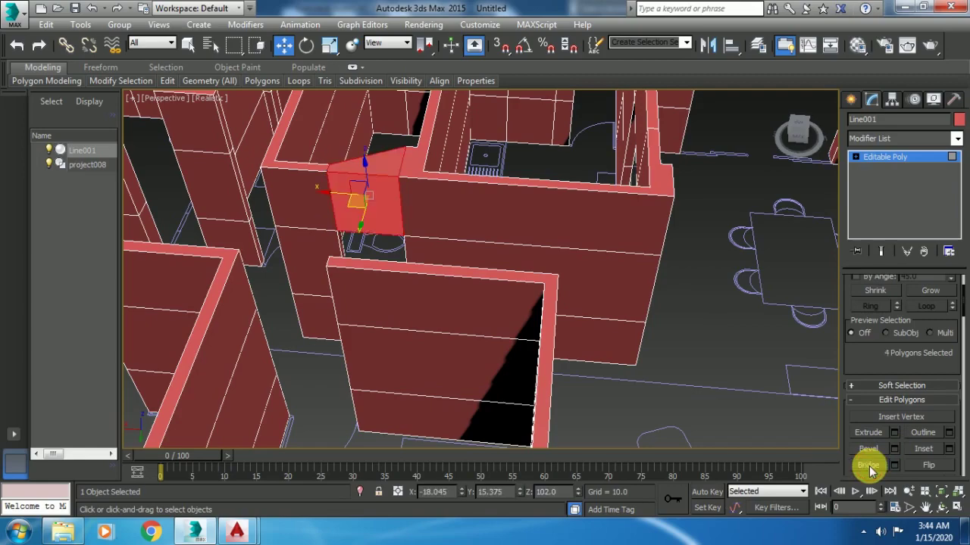
pyautogui.click(893, 465)
pyautogui.keyDown('alt'); pyautogui.moveTo(525, 262); pyautogui.dragTo(567, 296, button='middle'); pyautogui.keyUp('alt')
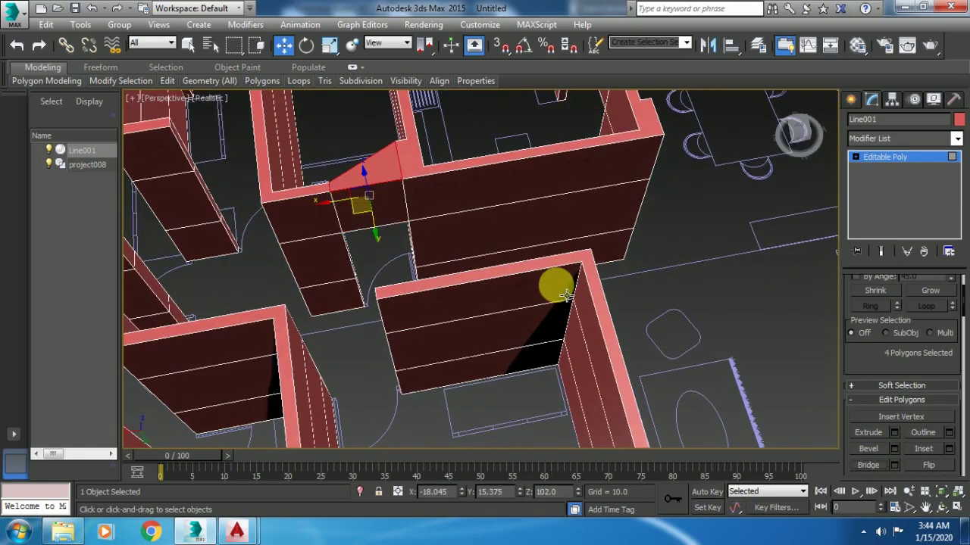
pyautogui.hotkey('ctrl', 'z')
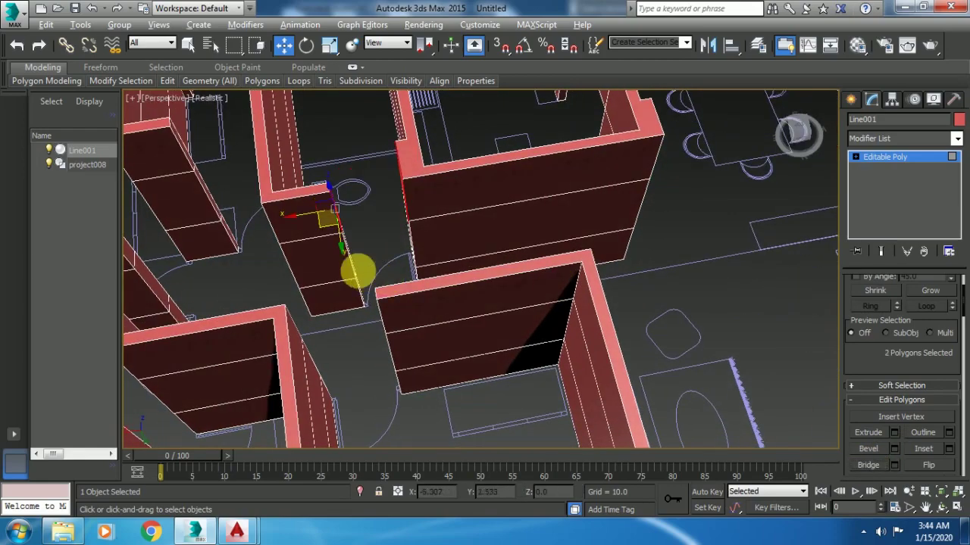
pyautogui.keyDown('alt'); pyautogui.moveTo(357, 271); pyautogui.dragTo(303, 260, button='middle'); pyautogui.keyUp('alt')
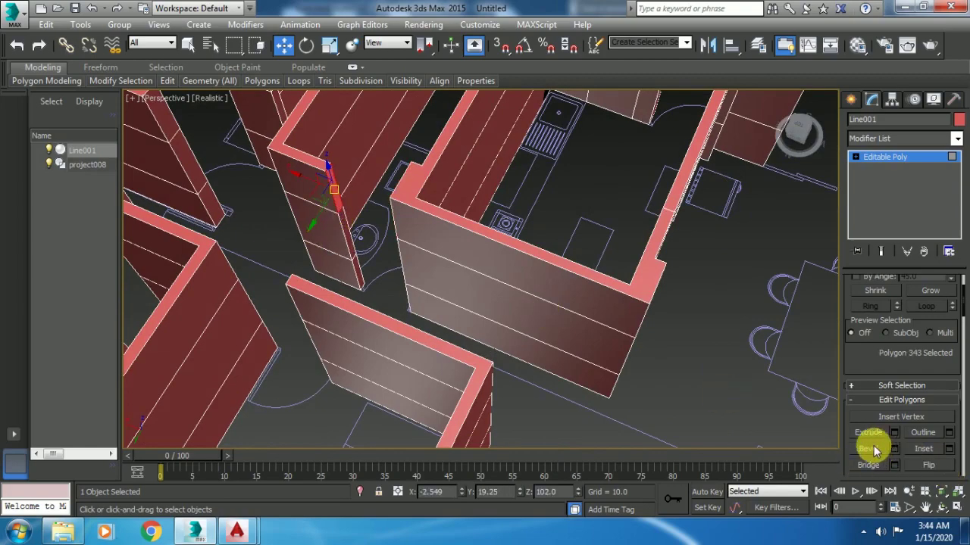
# - Extrude the selected wall end face outward by about 31.5 units
pyautogui.click(894, 432)
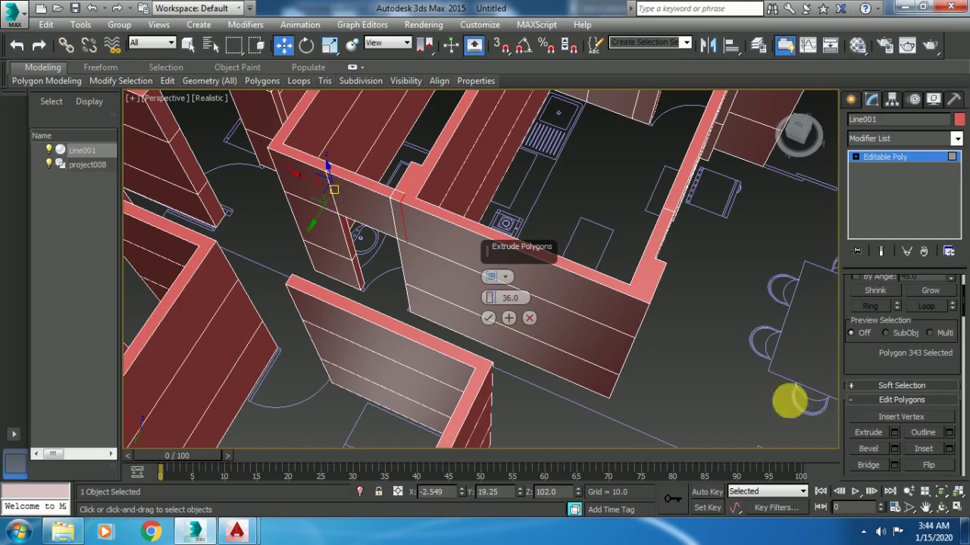
pyautogui.click(489, 300)
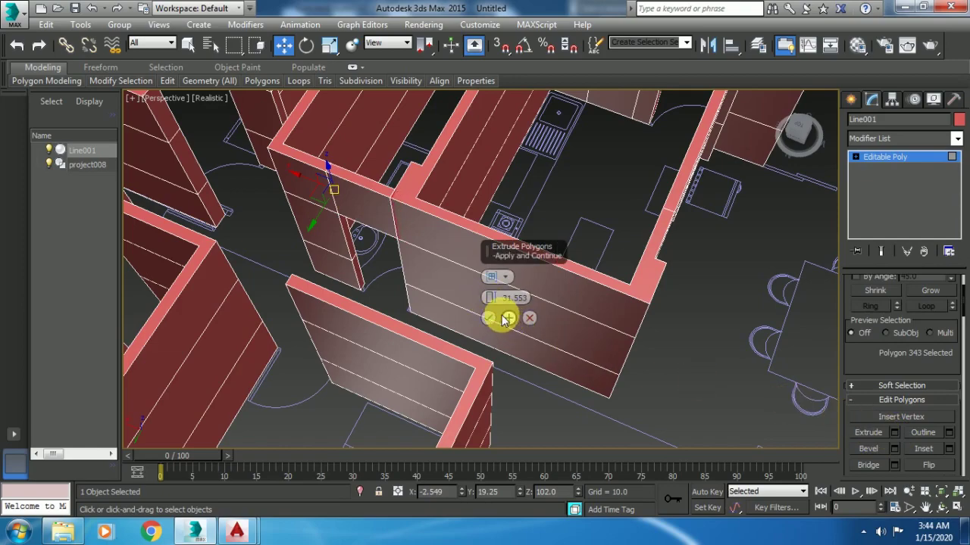
pyautogui.click(489, 318)
pyautogui.moveTo(489, 316)
pyautogui.keyDown('alt'); pyautogui.mouseDown(button='middle')
pyautogui.moveTo(584, 281)
pyautogui.moveTo(493, 287)
pyautogui.moveTo(549, 288)
pyautogui.mouseUp(button='middle'); pyautogui.keyUp('alt')
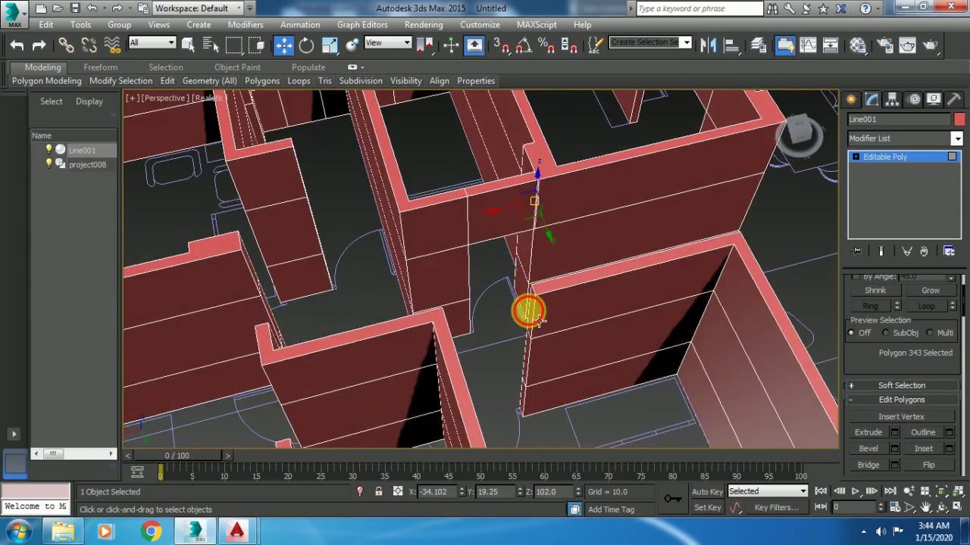
# - Select another wall end face and extrude it about 37 units (36.988)
pyautogui.click(536, 321)
pyautogui.click(534, 307)
pyautogui.rightClick(619, 272)
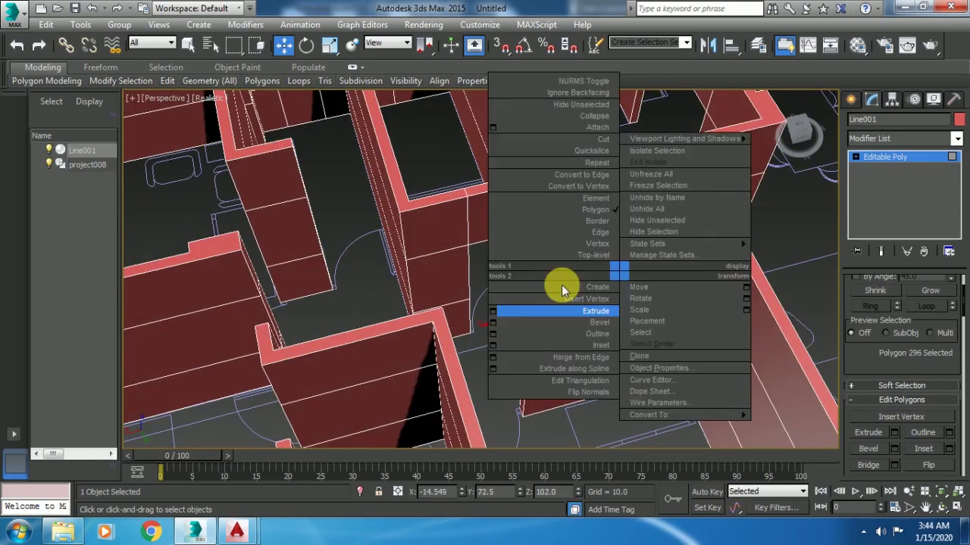
pyautogui.click(494, 313)
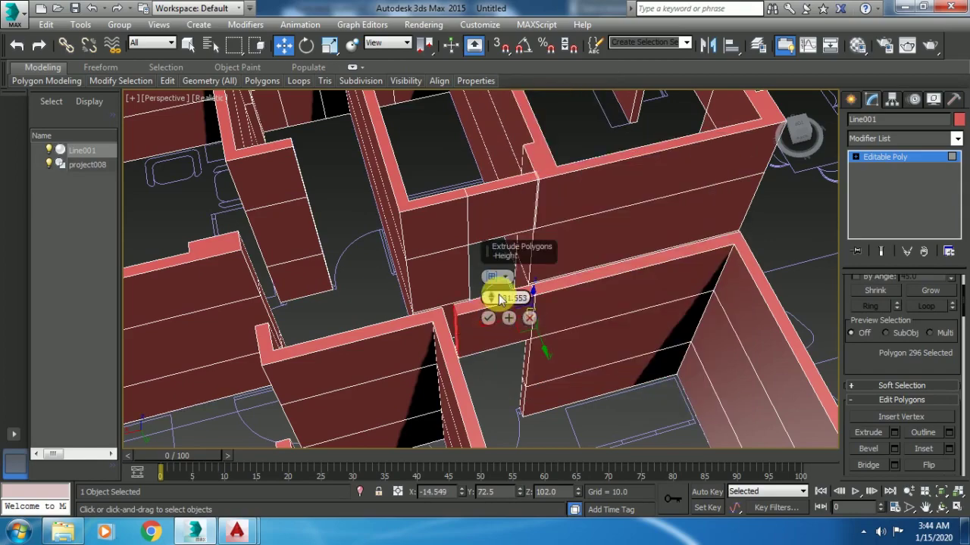
pyautogui.moveTo(492, 300); pyautogui.dragTo(492, 280)
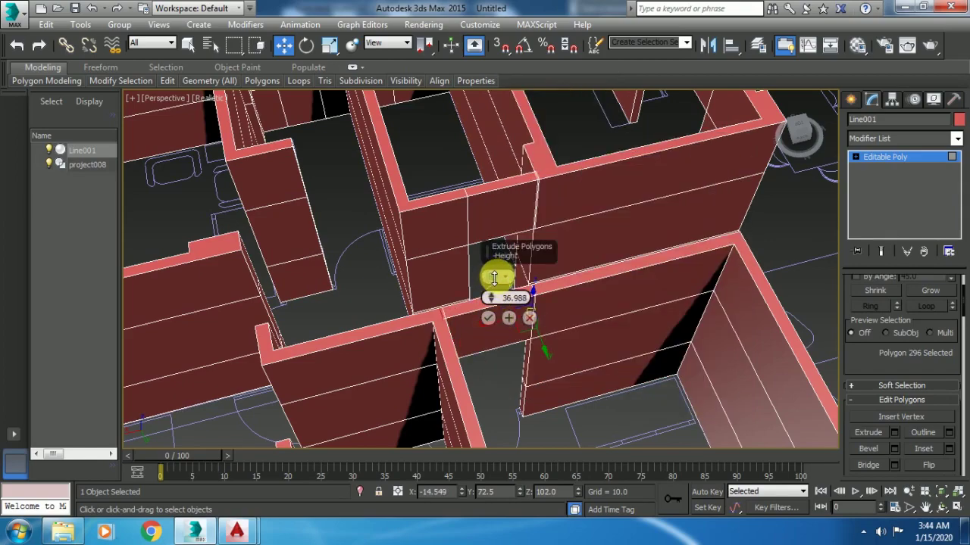
pyautogui.click(488, 318)
pyautogui.moveTo(488, 318)
pyautogui.keyDown('alt'); pyautogui.mouseDown(button='middle')
pyautogui.moveTo(544, 260)
pyautogui.moveTo(574, 264)
pyautogui.moveTo(520, 182)
pyautogui.moveTo(528, 258)
pyautogui.mouseUp(button='middle'); pyautogui.keyUp('alt')
# - Start an extrusion on the pillar's top face, then cancel it
pyautogui.click(518, 241)
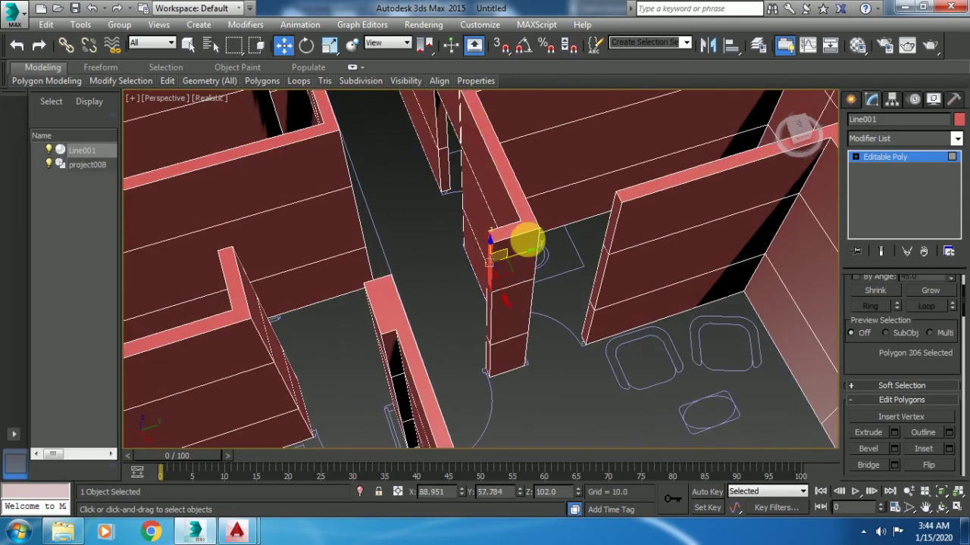
pyautogui.rightClick(569, 215)
pyautogui.click(442, 258)
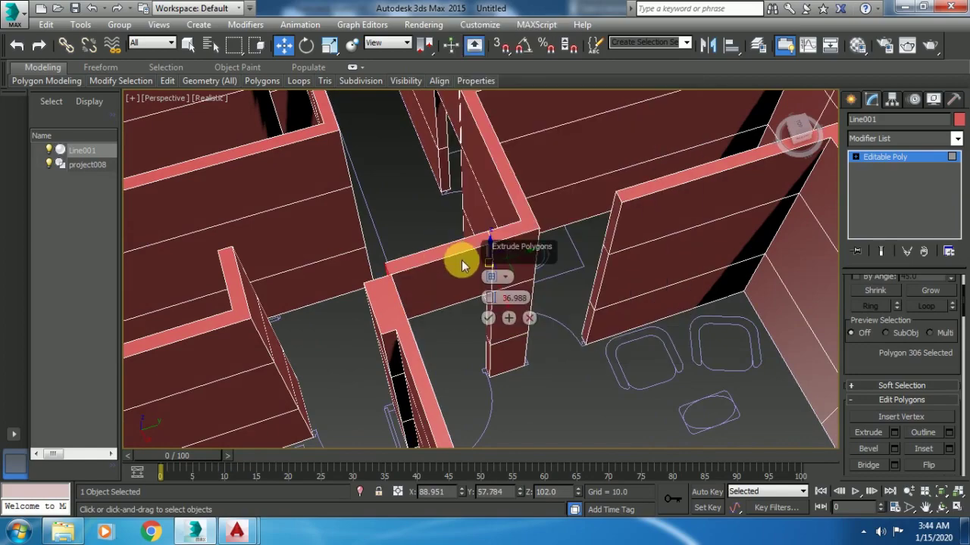
pyautogui.moveTo(485, 284)
pyautogui.keyDown('alt'); pyautogui.mouseDown(button='middle')
pyautogui.moveTo(433, 278)
pyautogui.moveTo(347, 321)
pyautogui.moveTo(346, 336)
pyautogui.mouseUp(button='middle'); pyautogui.keyUp('alt')
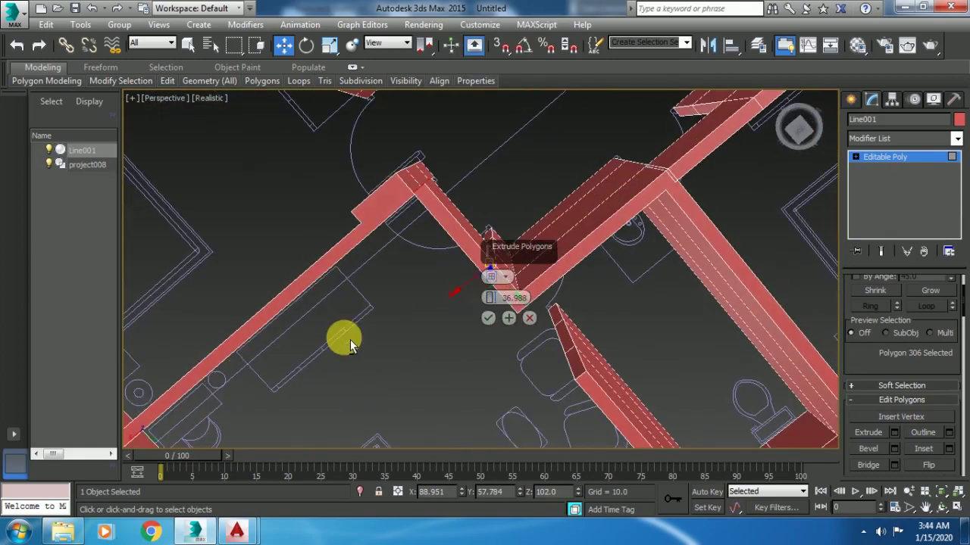
pyautogui.moveTo(455, 193)
pyautogui.keyDown('alt'); pyautogui.mouseDown(button='middle')
pyautogui.moveTo(440, 146)
pyautogui.moveTo(465, 184)
pyautogui.moveTo(450, 167)
pyautogui.moveTo(353, 192)
pyautogui.mouseUp(button='middle'); pyautogui.keyUp('alt')
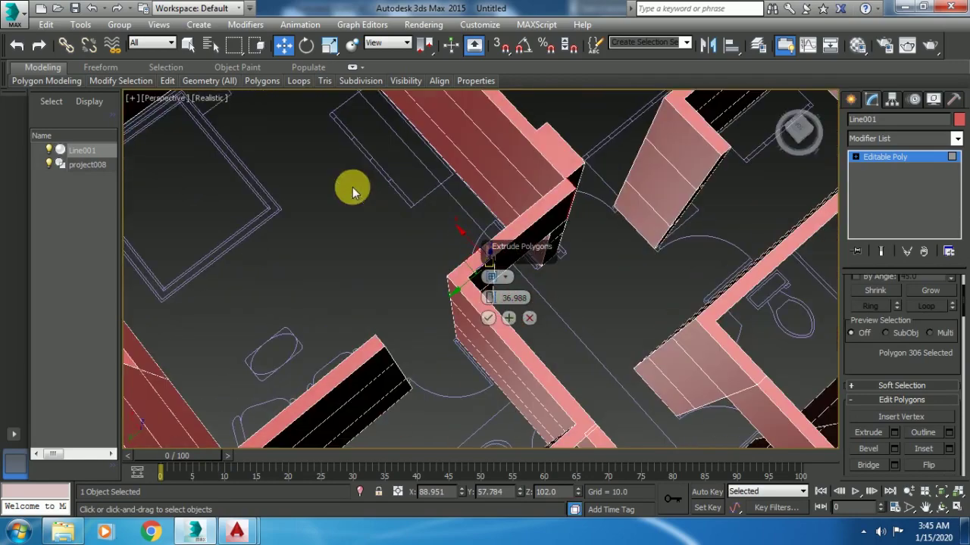
pyautogui.keyDown('alt'); pyautogui.moveTo(573, 216); pyautogui.dragTo(552, 206, button='middle'); pyautogui.keyUp('alt')
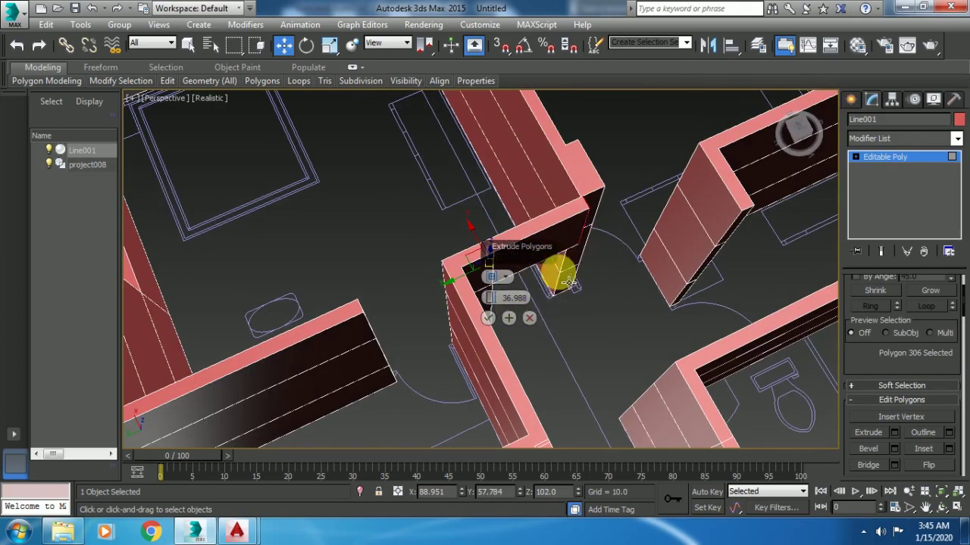
pyautogui.click(531, 318)
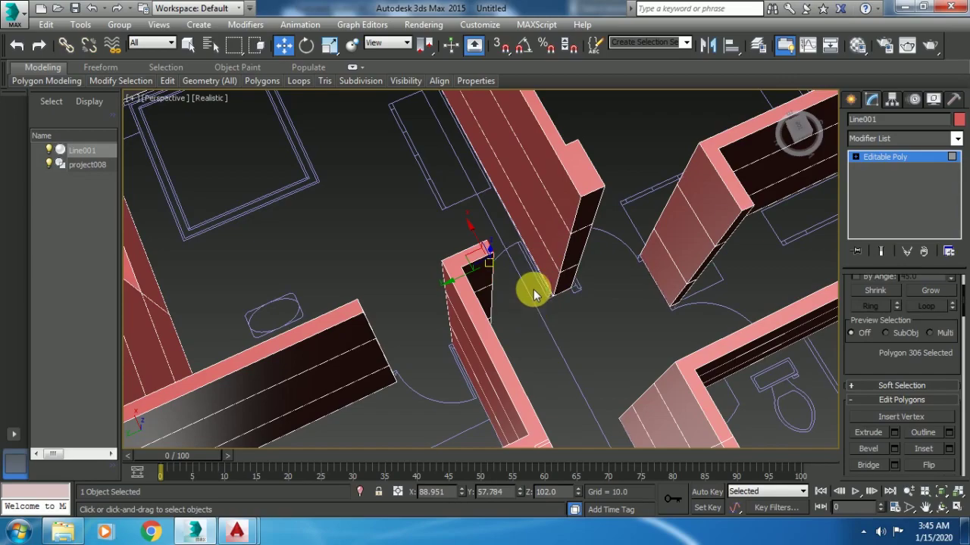
# - Switch to a top-down view of the floor plan using the ViewCube
pyautogui.moveTo(531, 288)
pyautogui.keyDown('alt'); pyautogui.mouseDown(button='middle')
pyautogui.moveTo(593, 297)
pyautogui.moveTo(526, 270)
pyautogui.moveTo(520, 309)
pyautogui.mouseUp(button='middle'); pyautogui.keyUp('alt')
pyautogui.moveTo(613, 203)
pyautogui.keyDown('alt'); pyautogui.mouseDown(button='middle')
pyautogui.moveTo(606, 238)
pyautogui.moveTo(588, 238)
pyautogui.mouseUp(button='middle'); pyautogui.keyUp('alt')
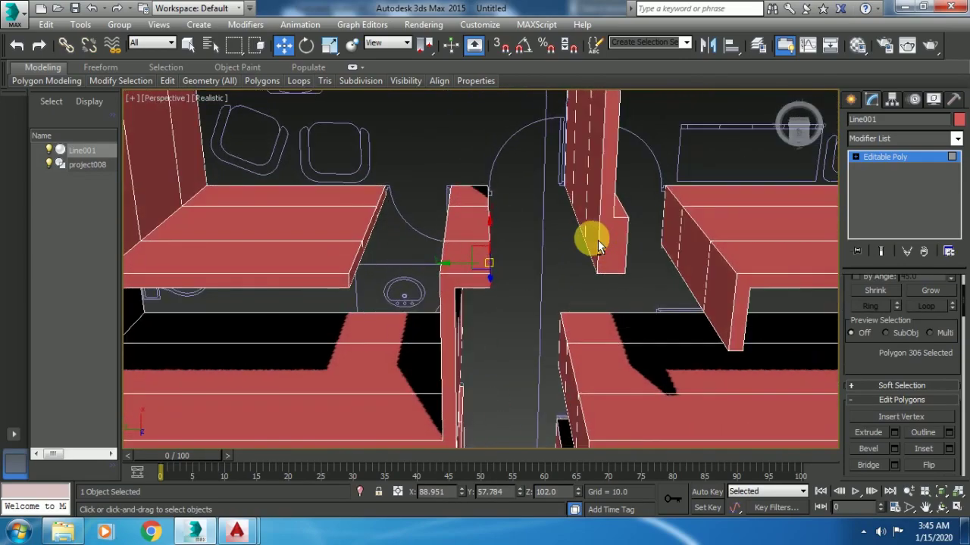
pyautogui.click(799, 130)
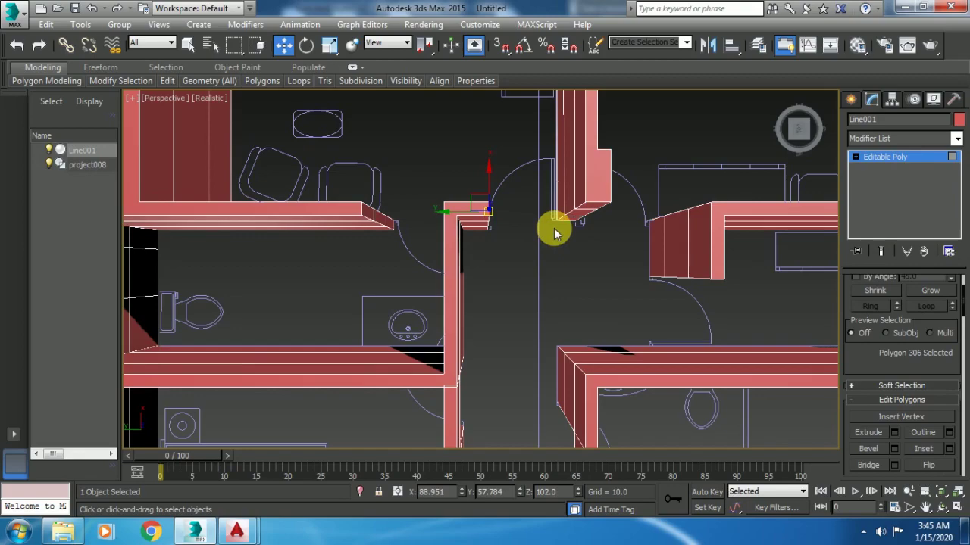
# - In Top view, try Bridge and then Extrude on the wall end, cancelling both
pyautogui.press('t')
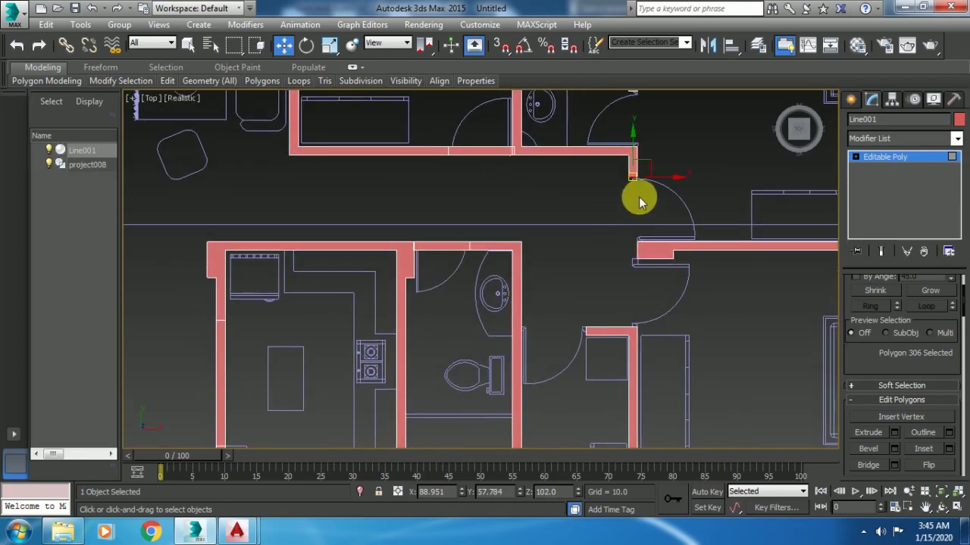
pyautogui.scroll(3, 639, 195)
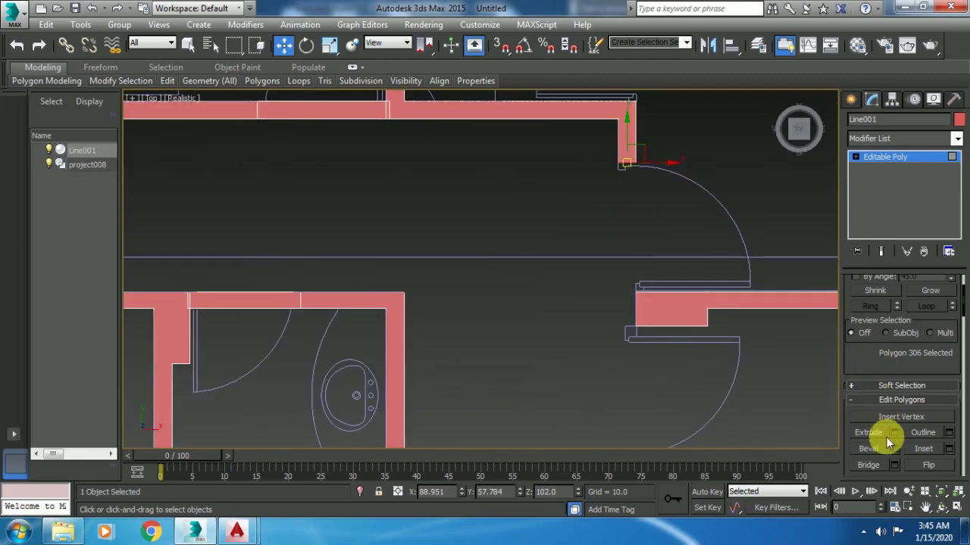
pyautogui.click(892, 465)
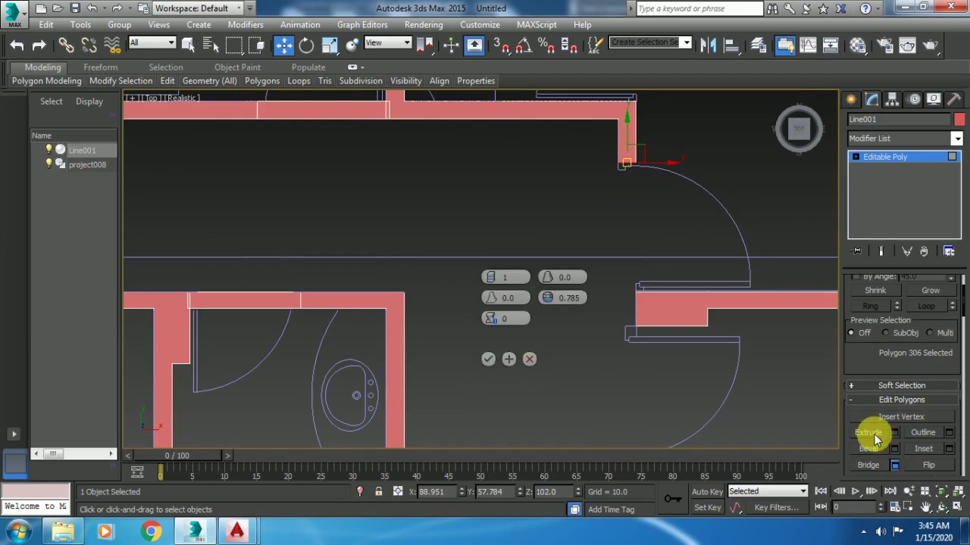
pyautogui.click(537, 362)
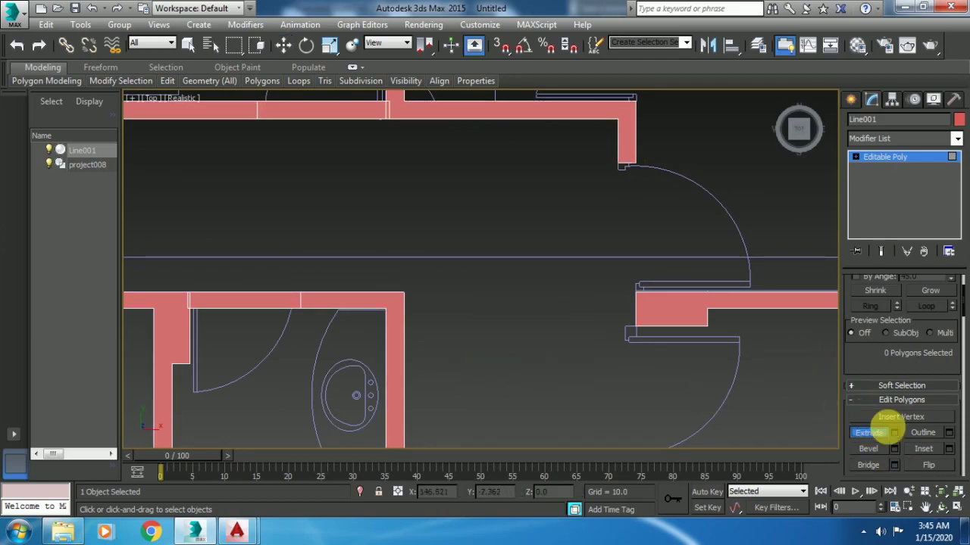
pyautogui.click(894, 432)
pyautogui.moveTo(491, 301); pyautogui.dragTo(490, 276)
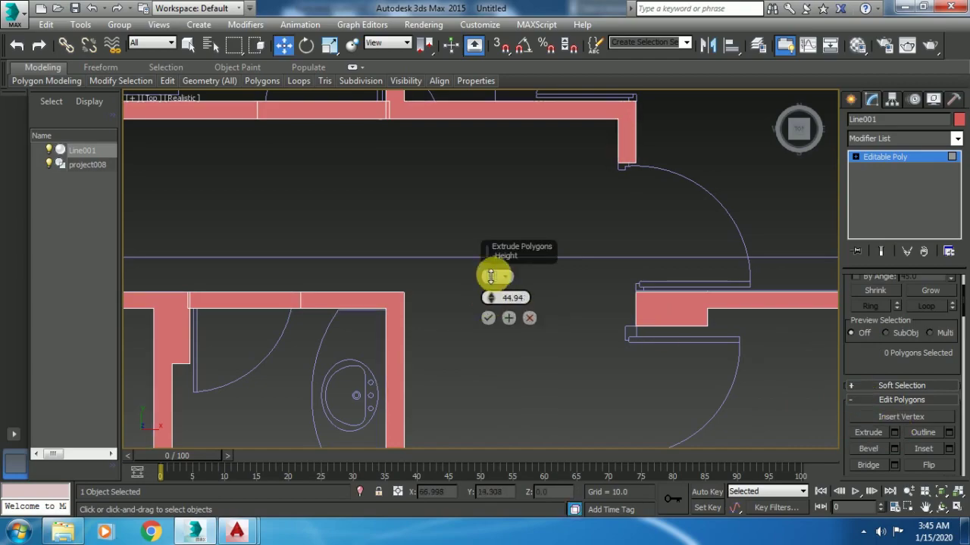
pyautogui.click(531, 318)
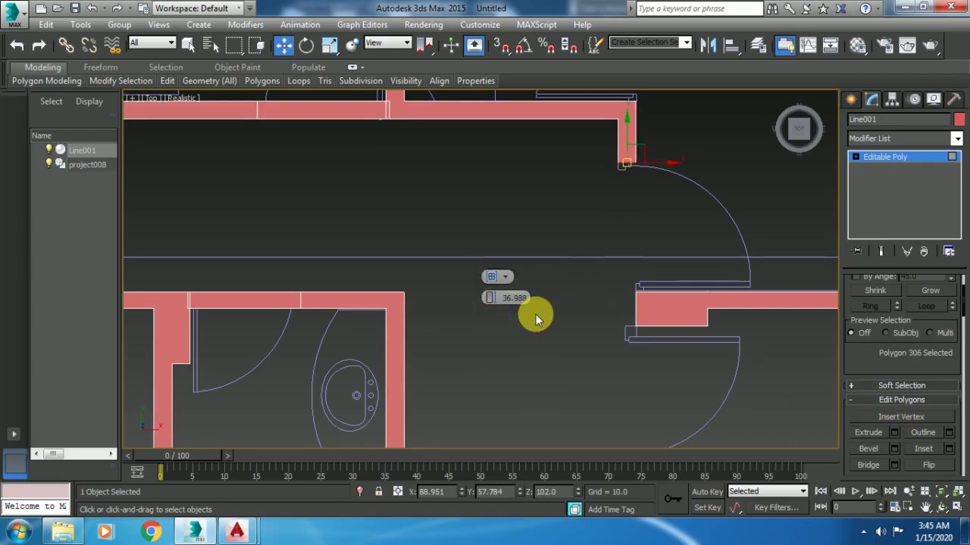
# - Retry and cancel the extrusion, then select the vertices at the right wall's end
pyautogui.click(895, 433)
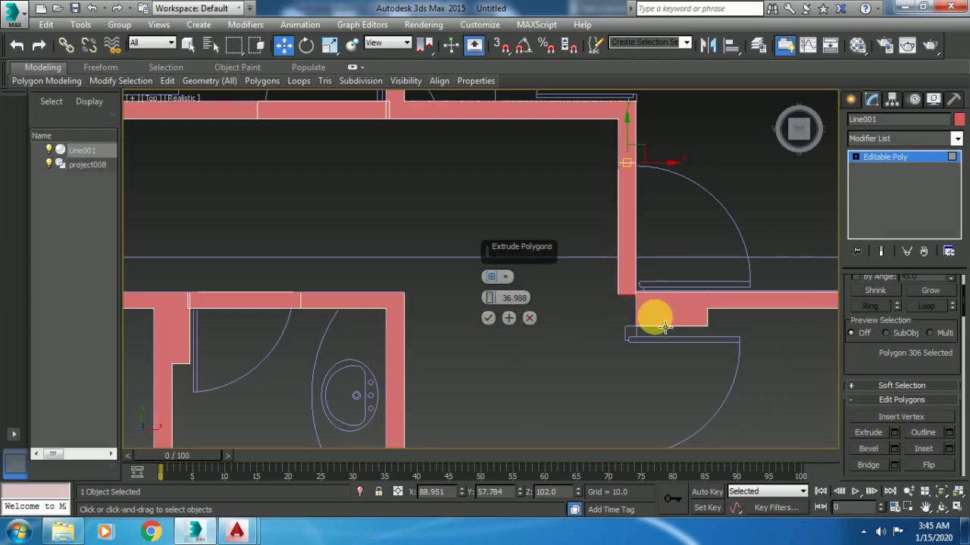
pyautogui.moveTo(492, 297); pyautogui.dragTo(493, 293)
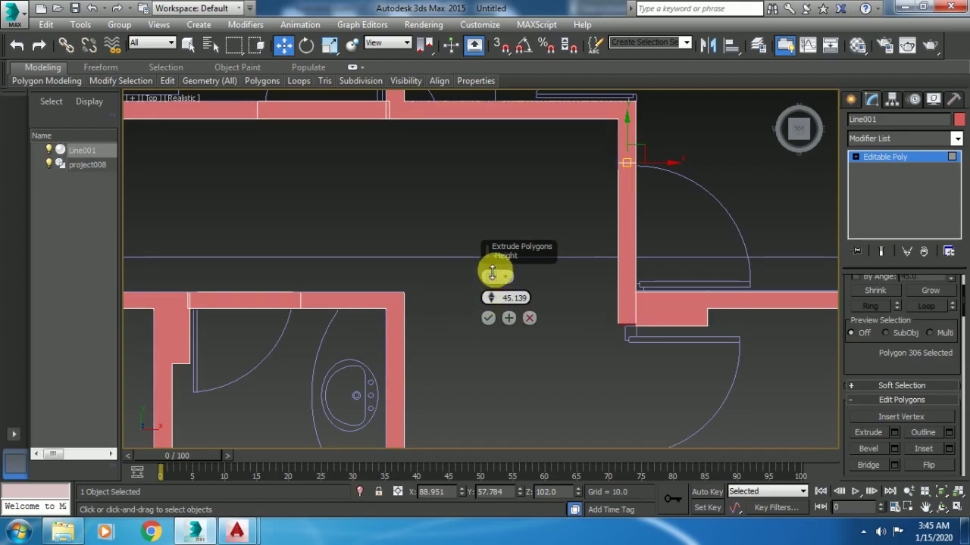
pyautogui.moveTo(498, 284); pyautogui.dragTo(505, 301)
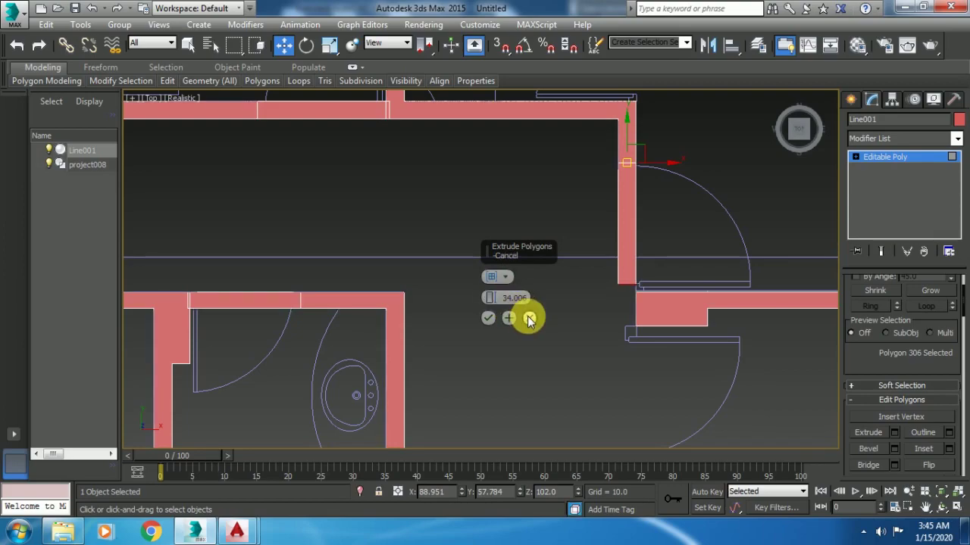
pyautogui.click(529, 319)
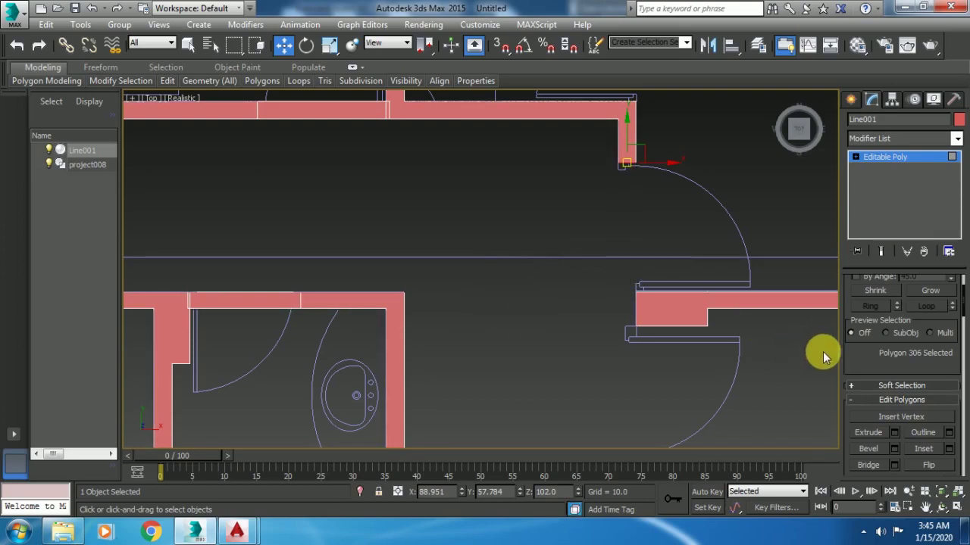
pyautogui.moveTo(875, 371); pyautogui.dragTo(873, 441)
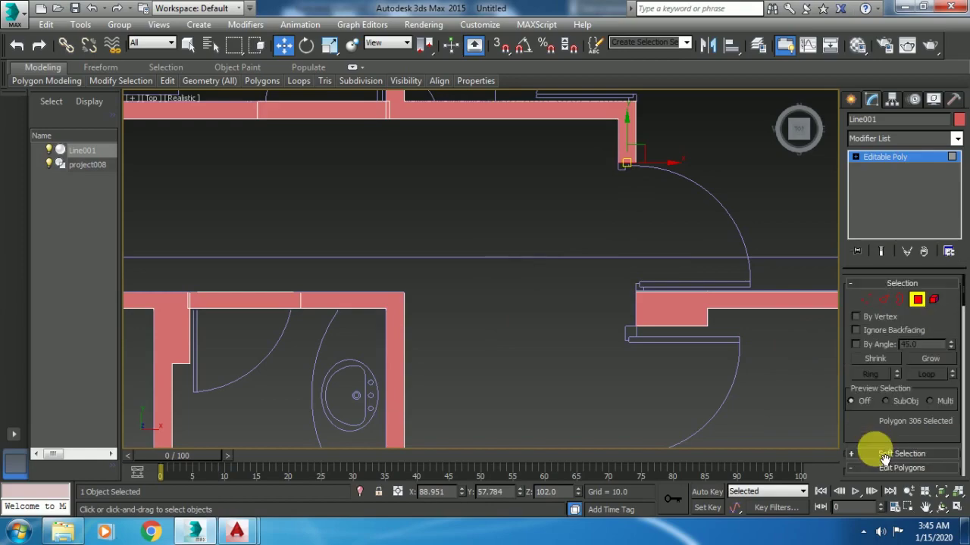
pyautogui.click(865, 302)
pyautogui.moveTo(553, 254); pyautogui.dragTo(653, 362)
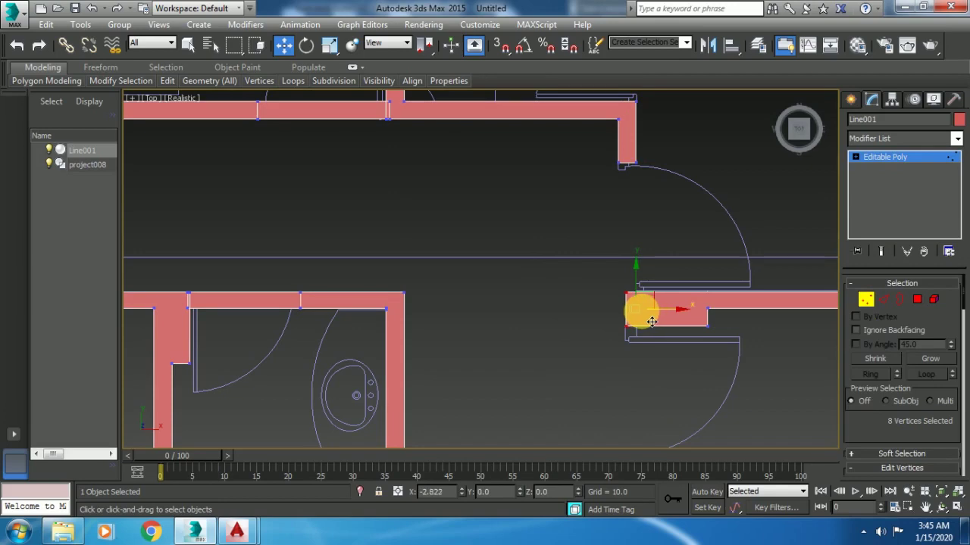
# - Extrude the right wall's end face 44.94 units so it meets the lower wall
pyautogui.click(917, 299)
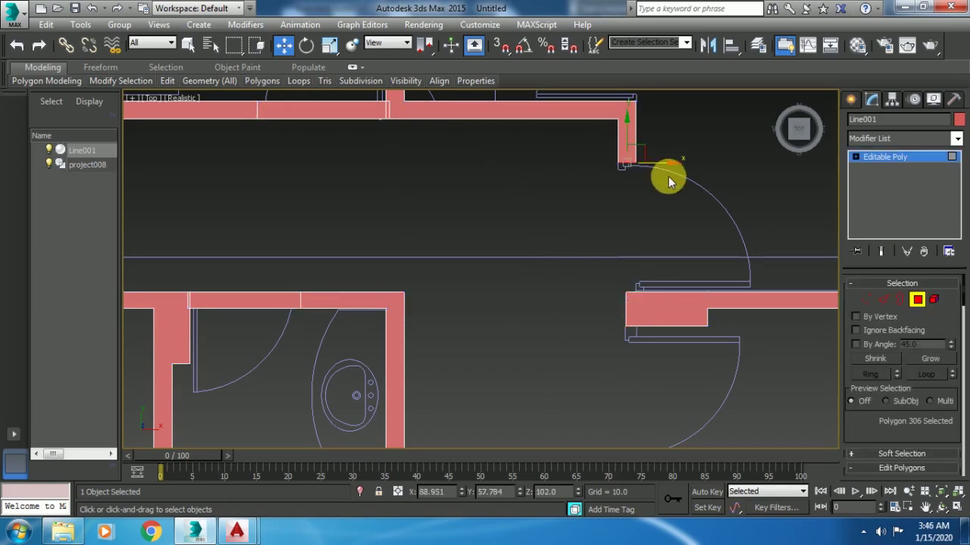
pyautogui.moveTo(668, 176); pyautogui.dragTo(620, 194)
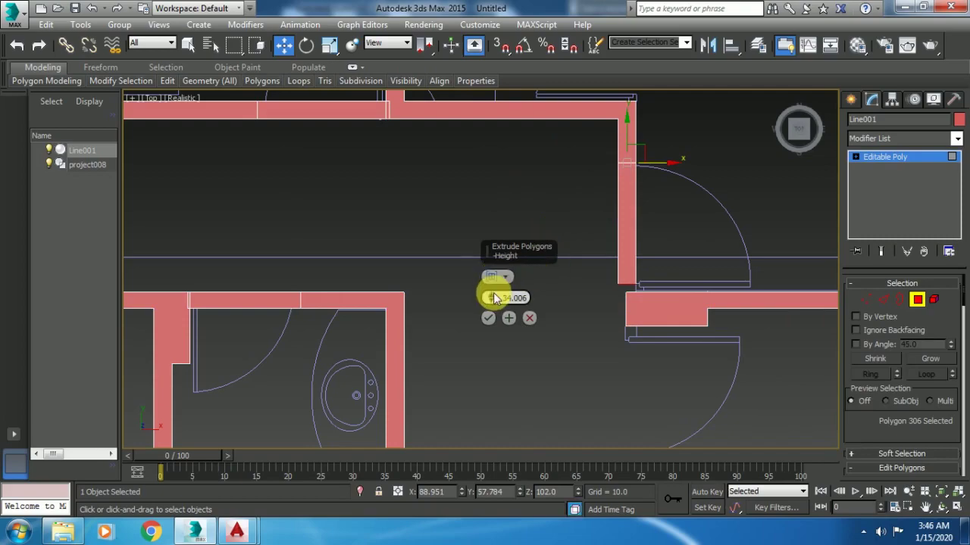
pyautogui.moveTo(490, 296); pyautogui.dragTo(493, 261)
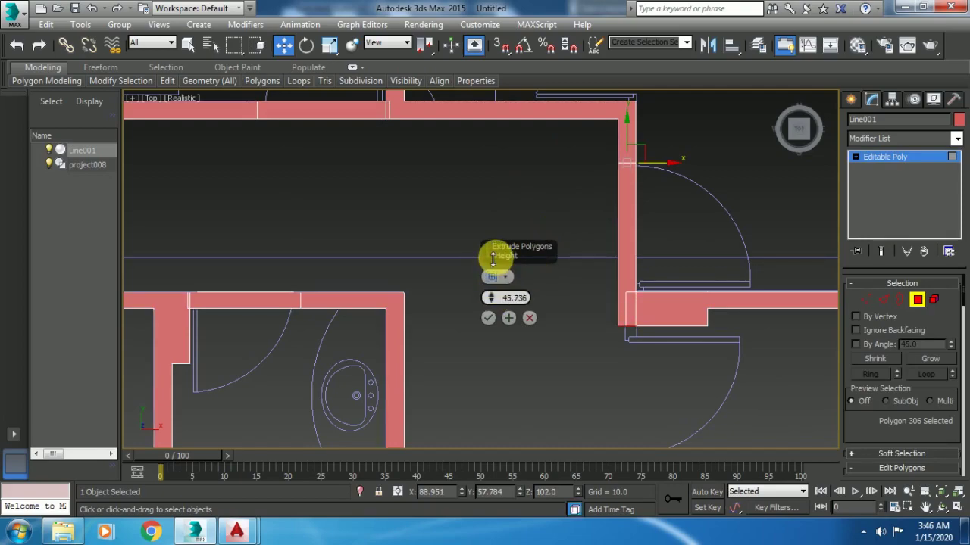
pyautogui.click(493, 316)
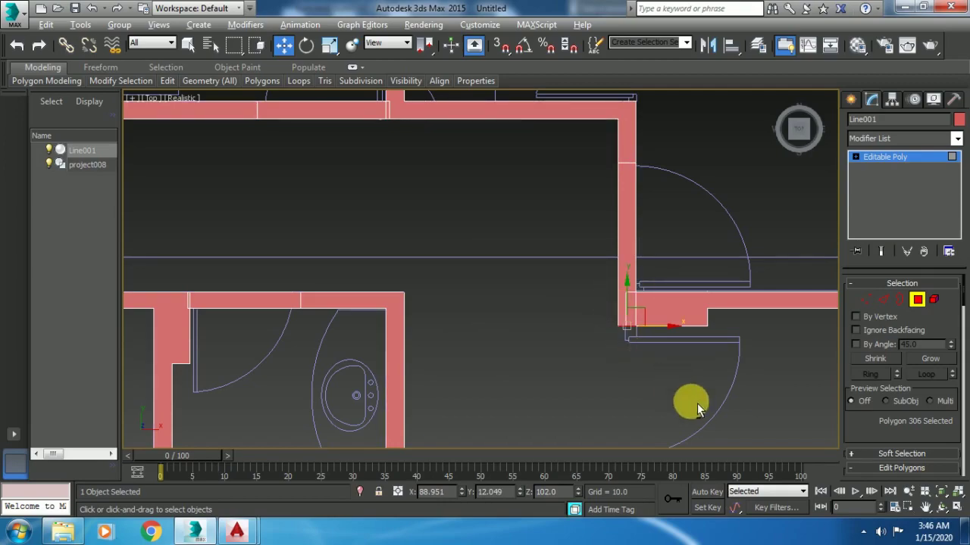
# - Restore the four-viewport layout, orbit the walls in 3D, and exit face editing
pyautogui.hotkey('alt', 'w')
pyautogui.hotkey('alt', 'w')
pyautogui.moveTo(550, 329)
pyautogui.keyDown('alt'); pyautogui.mouseDown(button='middle')
pyautogui.moveTo(612, 260)
pyautogui.moveTo(681, 242)
pyautogui.mouseUp(button='middle'); pyautogui.keyUp('alt')
pyautogui.click(887, 157)
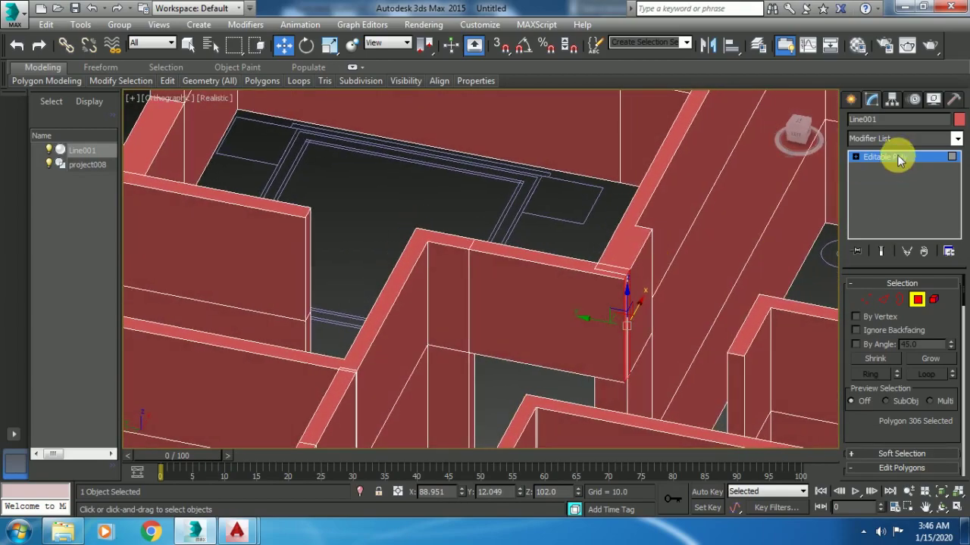
# - Turn on Edged Faces with F4, switch to Perspective, orbit, and reselect Line001
pyautogui.click(609, 218)
pyautogui.moveTo(645, 253)
pyautogui.keyDown('alt'); pyautogui.mouseDown(button='middle')
pyautogui.moveTo(653, 289)
pyautogui.moveTo(634, 199)
pyautogui.moveTo(637, 353)
pyautogui.mouseUp(button='middle'); pyautogui.keyUp('alt')
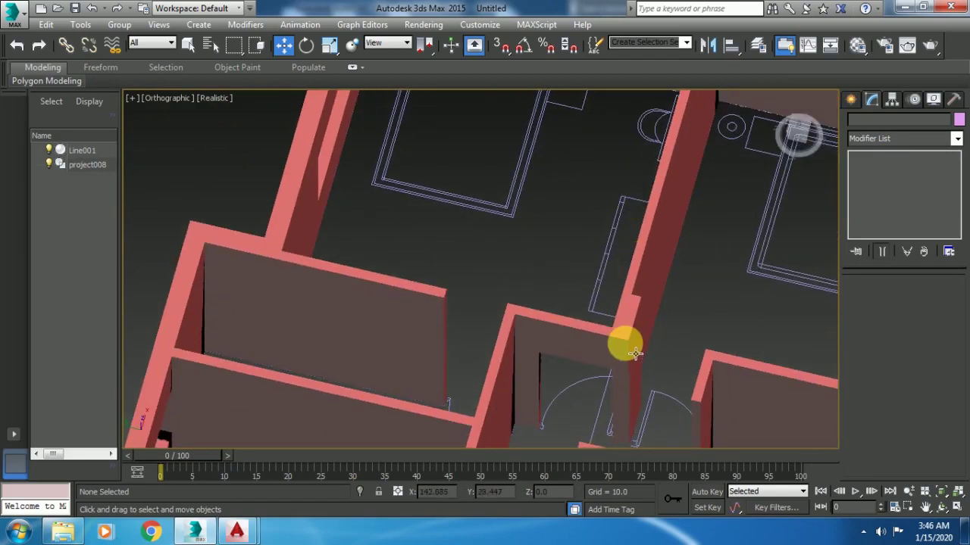
pyautogui.press('F4')
pyautogui.scroll(-2, 675, 219)
pyautogui.scroll(-3, 675, 219)
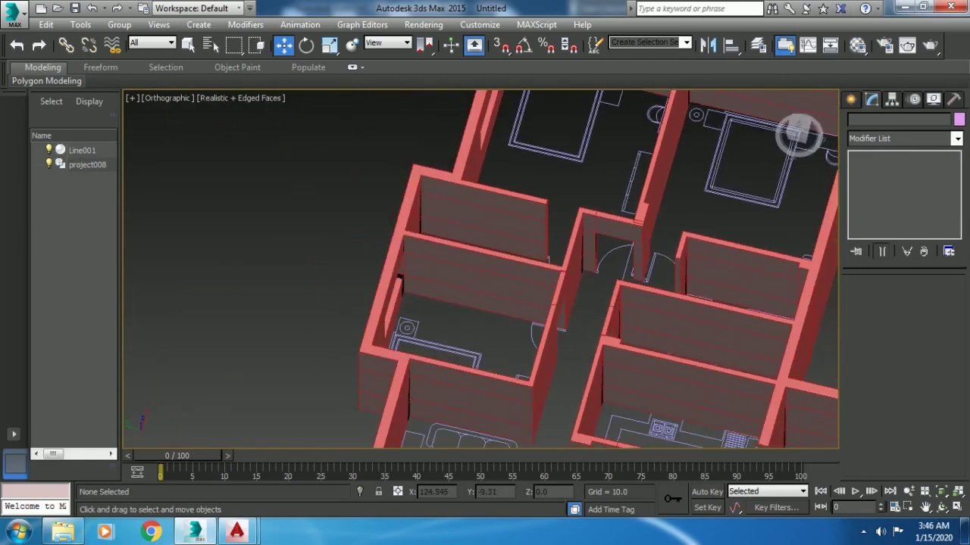
pyautogui.keyDown('alt'); pyautogui.moveTo(661, 261); pyautogui.dragTo(670, 271, button='middle'); pyautogui.keyUp('alt')
pyautogui.press('p')
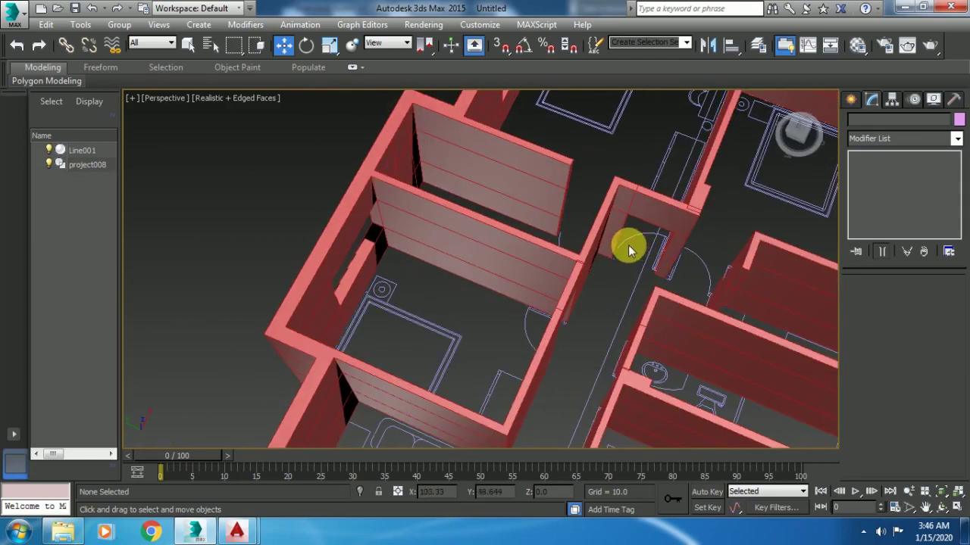
pyautogui.moveTo(628, 245)
pyautogui.keyDown('alt'); pyautogui.mouseDown(button='middle')
pyautogui.moveTo(526, 186)
pyautogui.moveTo(547, 219)
pyautogui.moveTo(581, 229)
pyautogui.moveTo(649, 206)
pyautogui.moveTo(556, 219)
pyautogui.moveTo(575, 236)
pyautogui.moveTo(580, 270)
pyautogui.moveTo(628, 264)
pyautogui.moveTo(656, 197)
pyautogui.moveTo(631, 237)
pyautogui.moveTo(386, 258)
pyautogui.moveTo(447, 268)
pyautogui.moveTo(437, 252)
pyautogui.moveTo(430, 266)
pyautogui.moveTo(411, 262)
pyautogui.moveTo(589, 283)
pyautogui.mouseUp(button='middle'); pyautogui.keyUp('alt')
pyautogui.click(437, 252)
# - Extrude the middle wall's end face across its doorway opening
pyautogui.click(915, 299)
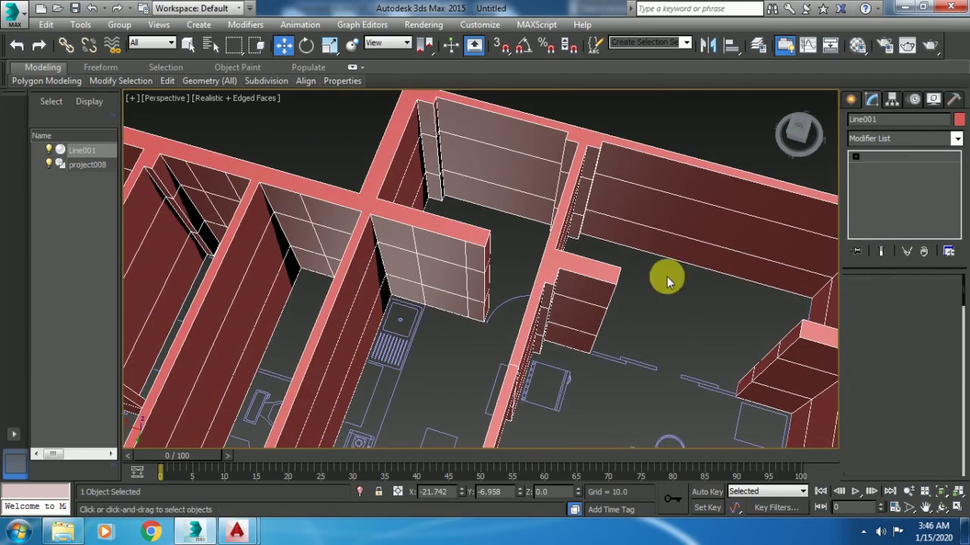
pyautogui.click(494, 248)
pyautogui.click(497, 260)
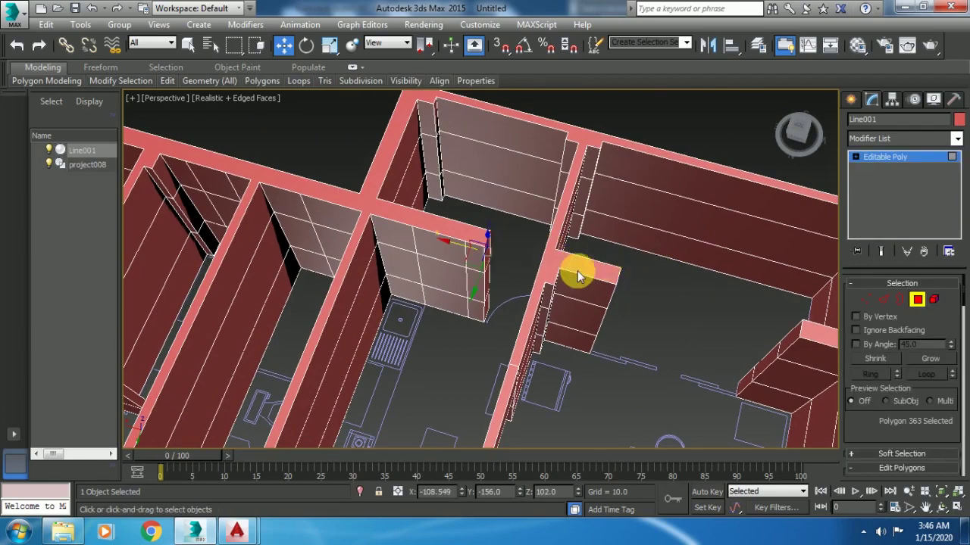
pyautogui.rightClick(641, 256)
pyautogui.click(515, 295)
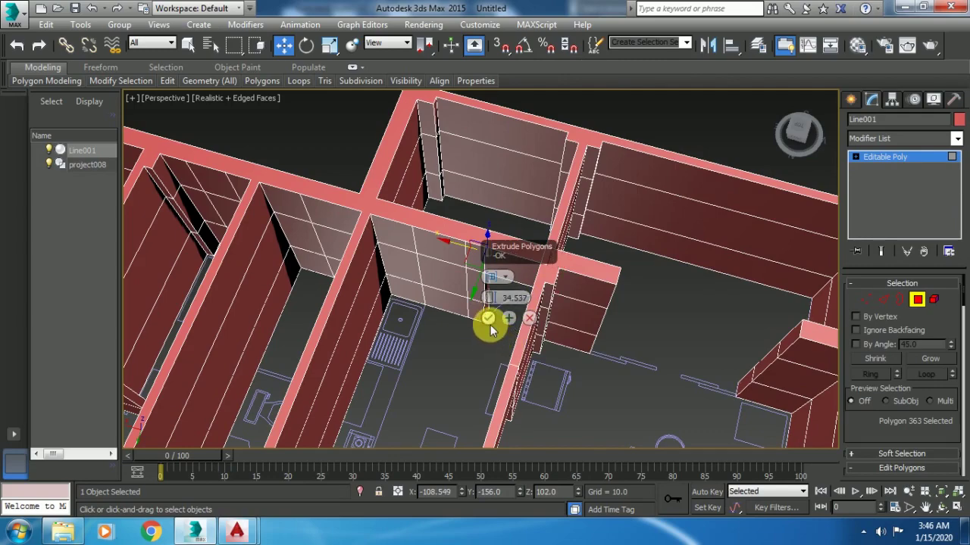
pyautogui.click(488, 318)
# - Extrude another wall's end face across its opening and orbit to check the result
pyautogui.scroll(-4, 530, 227)
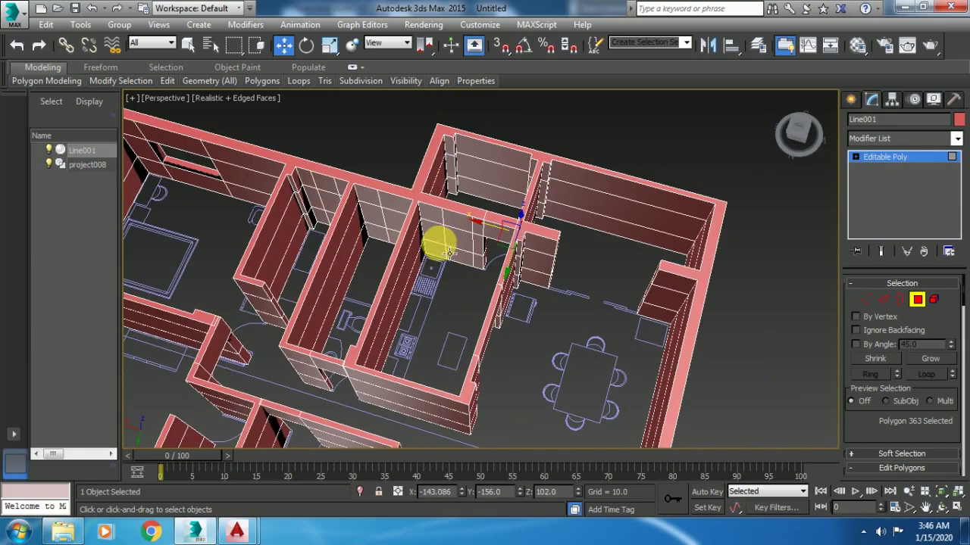
pyautogui.keyDown('alt'); pyautogui.moveTo(448, 252); pyautogui.dragTo(416, 260, button='middle'); pyautogui.keyUp('alt')
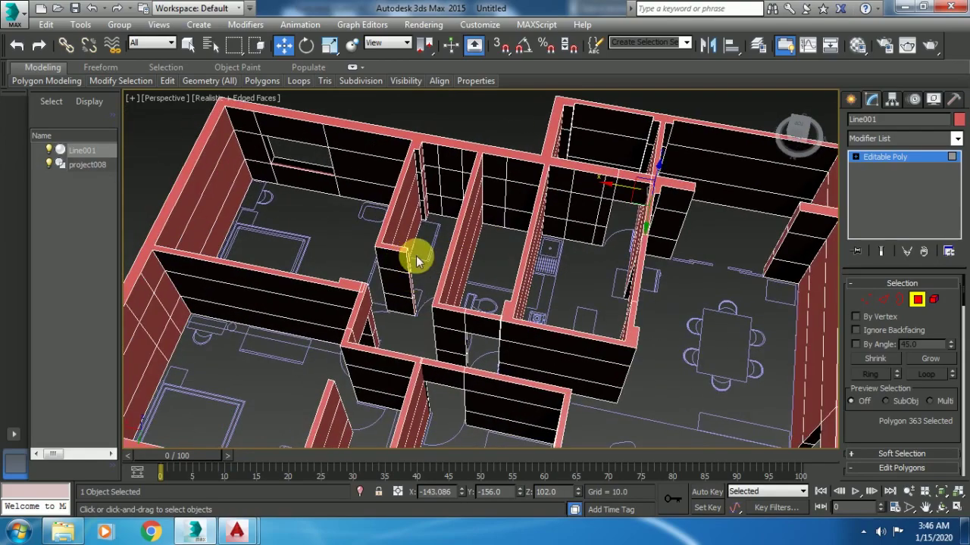
pyautogui.scroll(3, 416, 260)
pyautogui.scroll(2, 411, 240)
pyautogui.click(412, 267)
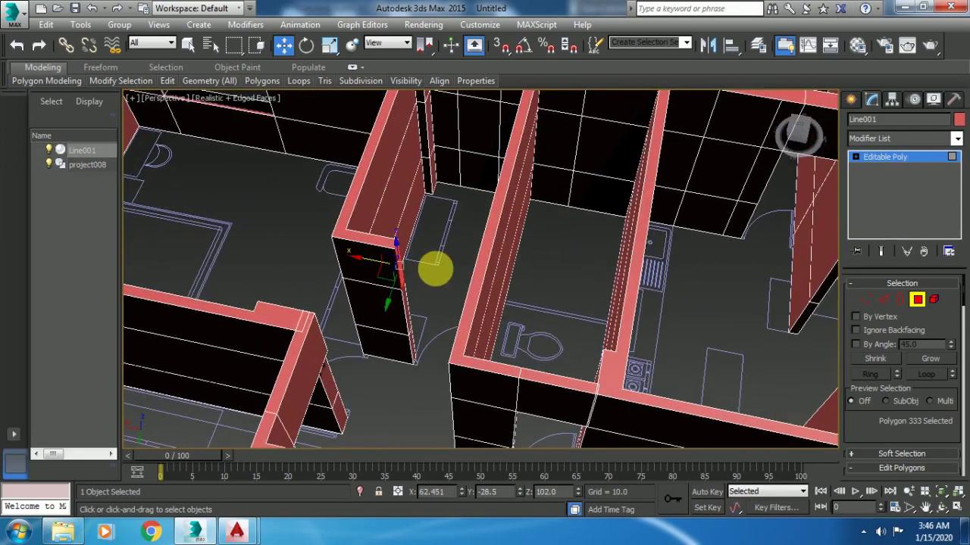
pyautogui.keyDown('alt'); pyautogui.moveTo(434, 269); pyautogui.dragTo(453, 267, button='middle'); pyautogui.keyUp('alt')
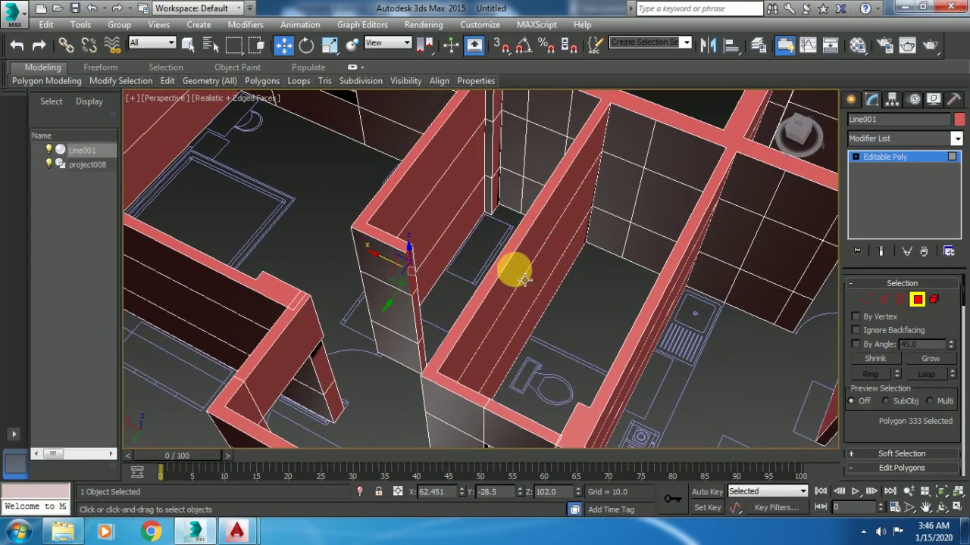
pyautogui.keyDown('alt'); pyautogui.moveTo(519, 273); pyautogui.dragTo(618, 241, button='middle'); pyautogui.keyUp('alt')
pyautogui.rightClick(618, 241)
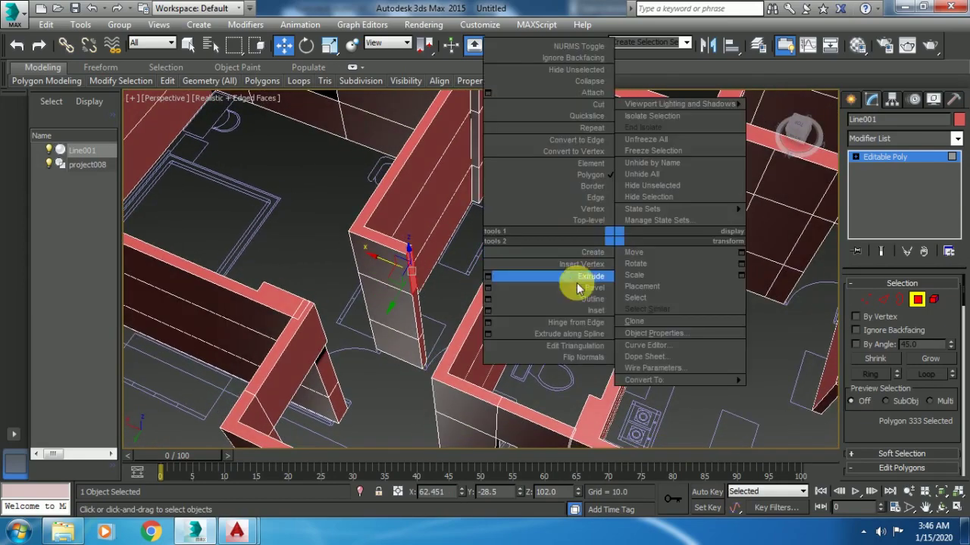
pyautogui.click(488, 278)
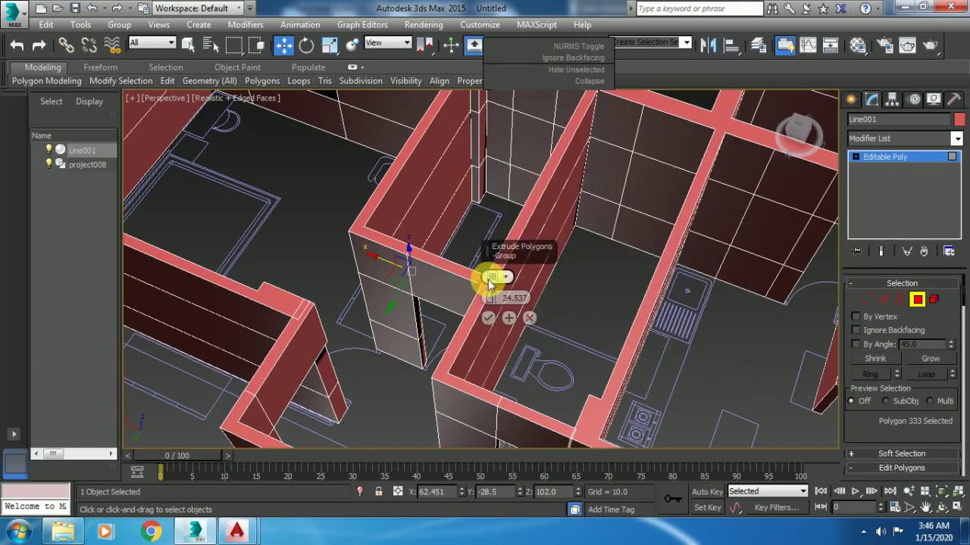
pyautogui.click(487, 317)
pyautogui.moveTo(488, 317)
pyautogui.keyDown('alt'); pyautogui.mouseDown(button='middle')
pyautogui.moveTo(550, 275)
pyautogui.moveTo(396, 266)
pyautogui.moveTo(495, 216)
pyautogui.moveTo(619, 264)
pyautogui.moveTo(515, 255)
pyautogui.moveTo(556, 238)
pyautogui.moveTo(587, 245)
pyautogui.mouseUp(button='middle'); pyautogui.keyUp('alt')
pyautogui.moveTo(472, 217)
pyautogui.keyDown('alt'); pyautogui.mouseDown(button='middle')
pyautogui.moveTo(537, 217)
pyautogui.moveTo(432, 242)
pyautogui.moveTo(379, 172)
pyautogui.mouseUp(button='middle'); pyautogui.keyUp('alt')
pyautogui.scroll(5, 397, 133)
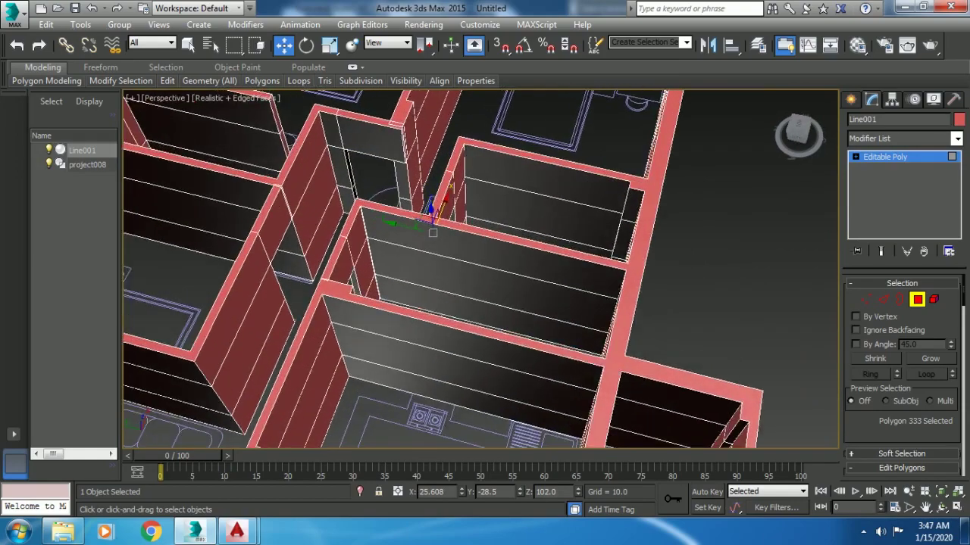
pyautogui.moveTo(393, 141)
pyautogui.keyDown('alt'); pyautogui.mouseDown(button='middle')
pyautogui.moveTo(385, 130)
pyautogui.moveTo(402, 129)
pyautogui.moveTo(396, 143)
pyautogui.moveTo(456, 149)
pyautogui.moveTo(447, 191)
pyautogui.mouseUp(button='middle'); pyautogui.keyUp('alt')
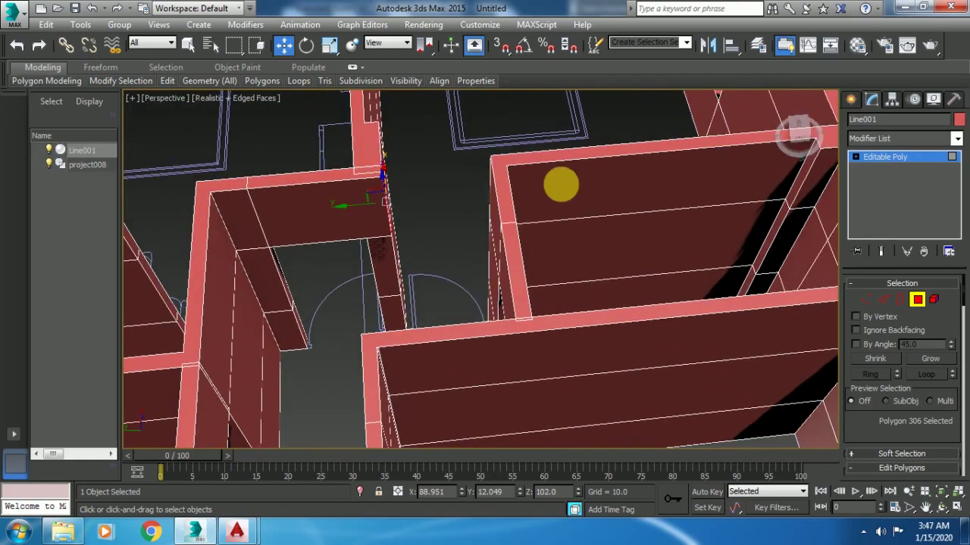
# - Extrude the currently selected wall face slightly and confirm it
pyautogui.rightClick(492, 251)
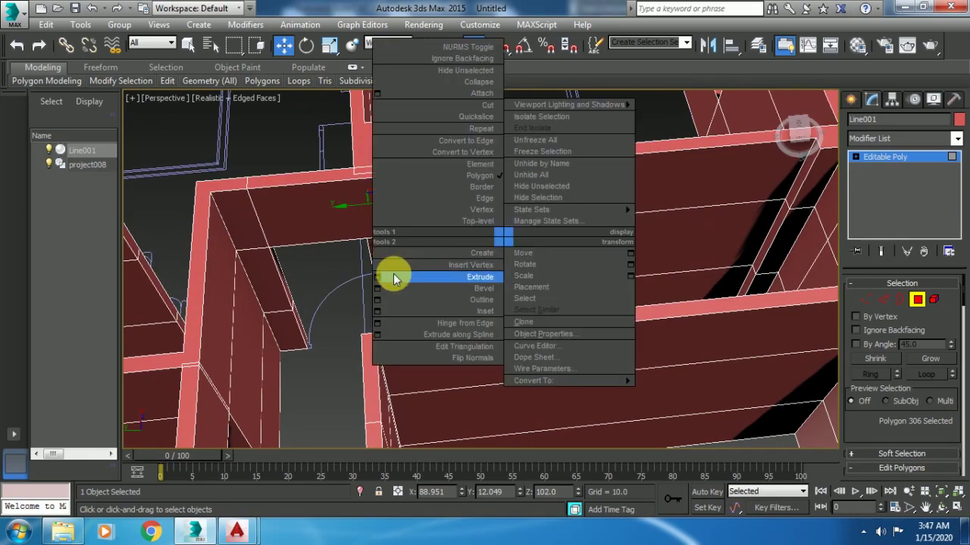
pyautogui.click(396, 275)
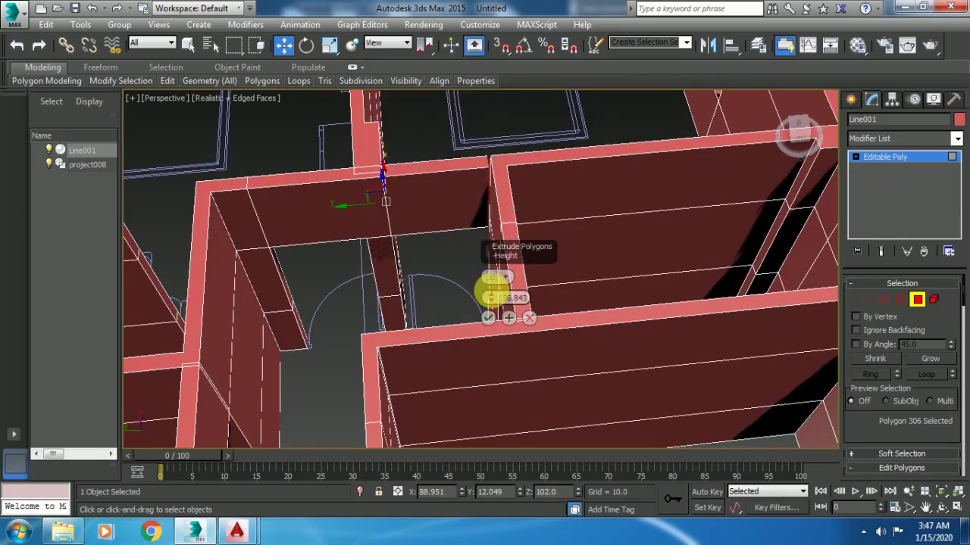
pyautogui.moveTo(493, 282); pyautogui.dragTo(495, 285)
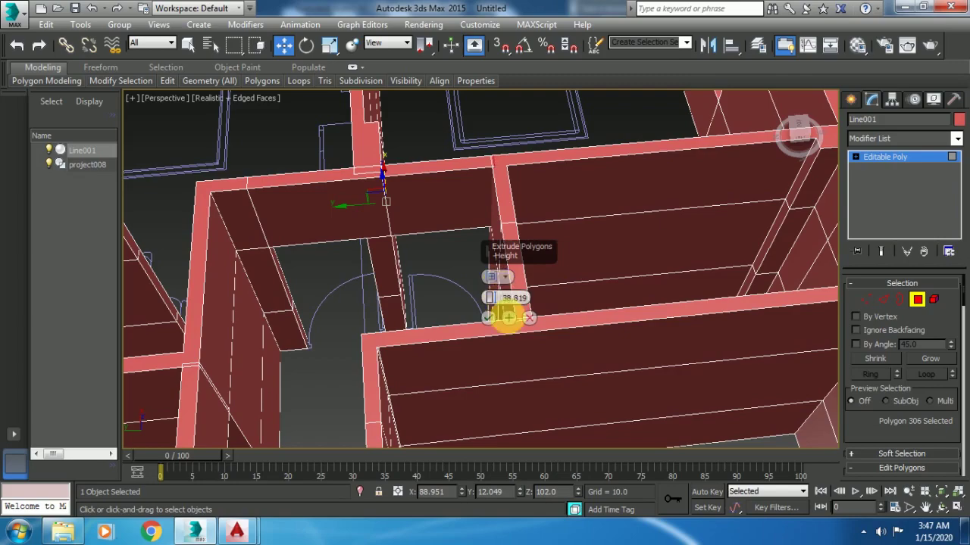
pyautogui.click(488, 317)
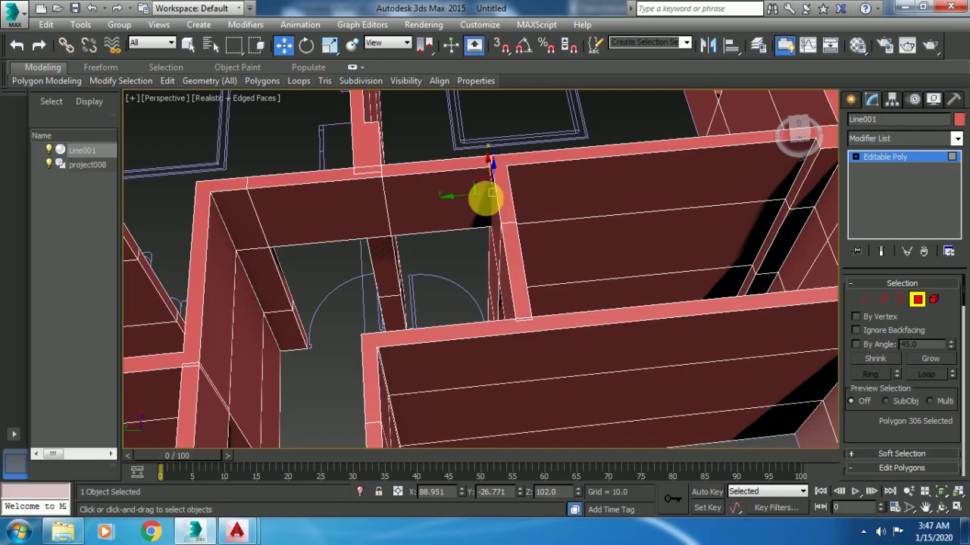
# - Extrude the left wall's top face upward by 38.819
pyautogui.keyDown('alt'); pyautogui.moveTo(500, 208); pyautogui.dragTo(524, 206, button='middle'); pyautogui.keyUp('alt')
pyautogui.moveTo(519, 235)
pyautogui.keyDown('alt'); pyautogui.mouseDown(button='middle')
pyautogui.moveTo(515, 275)
pyautogui.moveTo(504, 212)
pyautogui.moveTo(368, 267)
pyautogui.mouseUp(button='middle'); pyautogui.keyUp('alt')
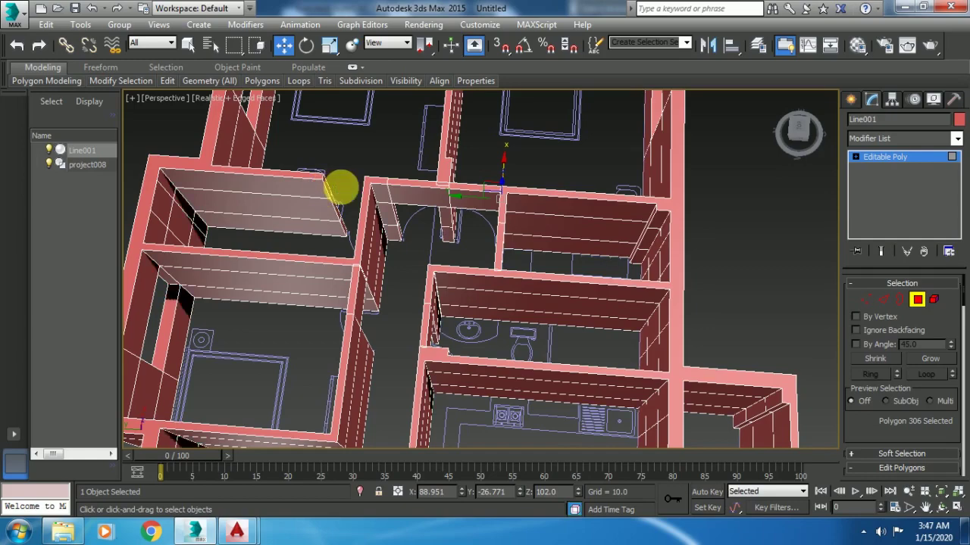
pyautogui.click(339, 186)
pyautogui.rightClick(390, 184)
pyautogui.click(262, 241)
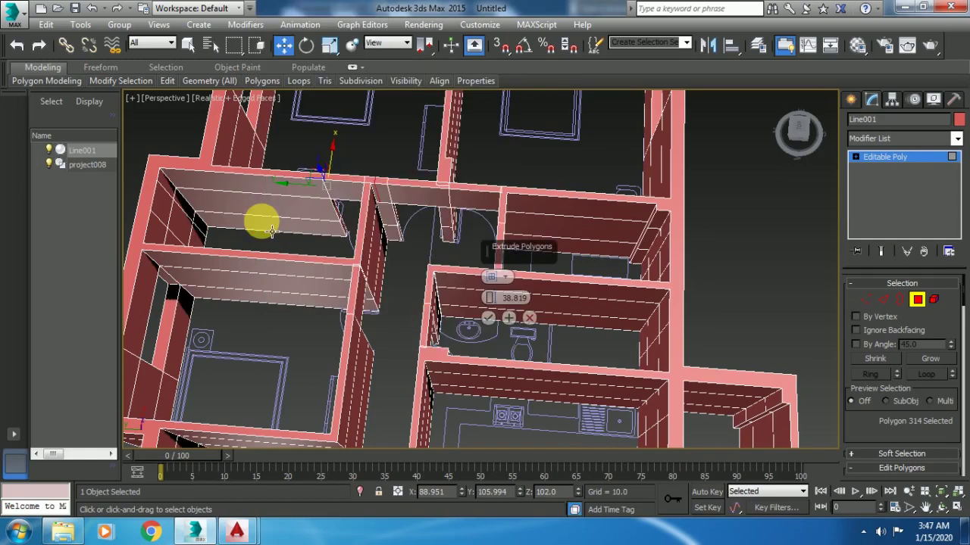
pyautogui.click(488, 318)
# - Orbit and zoom in close to the kitchen doorway pillar
pyautogui.moveTo(485, 298)
pyautogui.keyDown('alt'); pyautogui.mouseDown(button='middle')
pyautogui.moveTo(525, 271)
pyautogui.moveTo(326, 270)
pyautogui.moveTo(480, 296)
pyautogui.moveTo(416, 320)
pyautogui.moveTo(310, 275)
pyautogui.mouseUp(button='middle'); pyautogui.keyUp('alt')
pyautogui.scroll(5, 415, 320)
pyautogui.moveTo(407, 262)
pyautogui.keyDown('alt'); pyautogui.mouseDown(button='middle')
pyautogui.moveTo(424, 257)
pyautogui.moveTo(406, 270)
pyautogui.mouseUp(button='middle'); pyautogui.keyUp('alt')
pyautogui.scroll(-3, 411, 275)
pyautogui.moveTo(379, 340)
pyautogui.keyDown('alt'); pyautogui.mouseDown(button='middle')
pyautogui.moveTo(384, 273)
pyautogui.moveTo(405, 275)
pyautogui.mouseUp(button='middle'); pyautogui.keyUp('alt')
pyautogui.scroll(2, 522, 235)
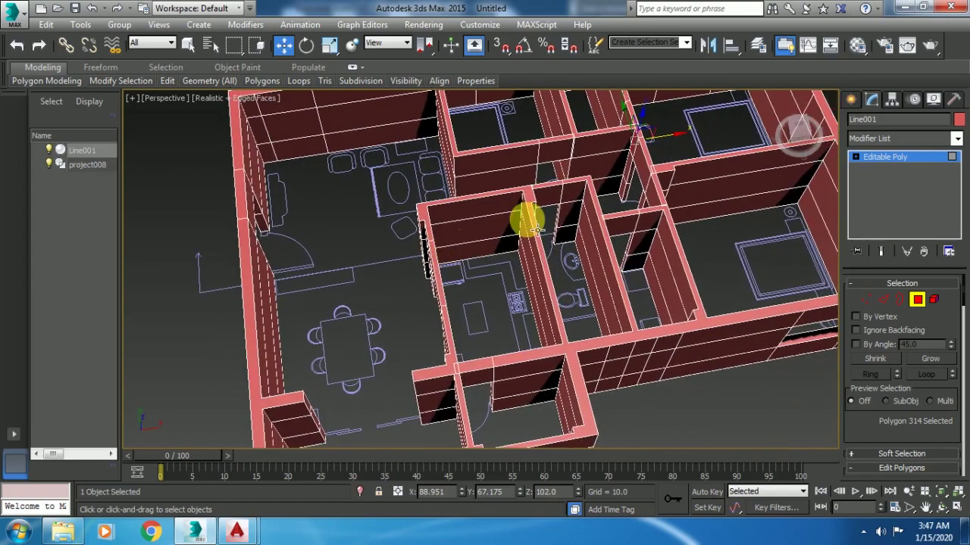
pyautogui.scroll(-2, 537, 231)
pyautogui.moveTo(487, 260)
pyautogui.mouseDown(button='middle')
pyautogui.moveTo(489, 292)
pyautogui.moveTo(502, 242)
pyautogui.mouseUp(button='middle')
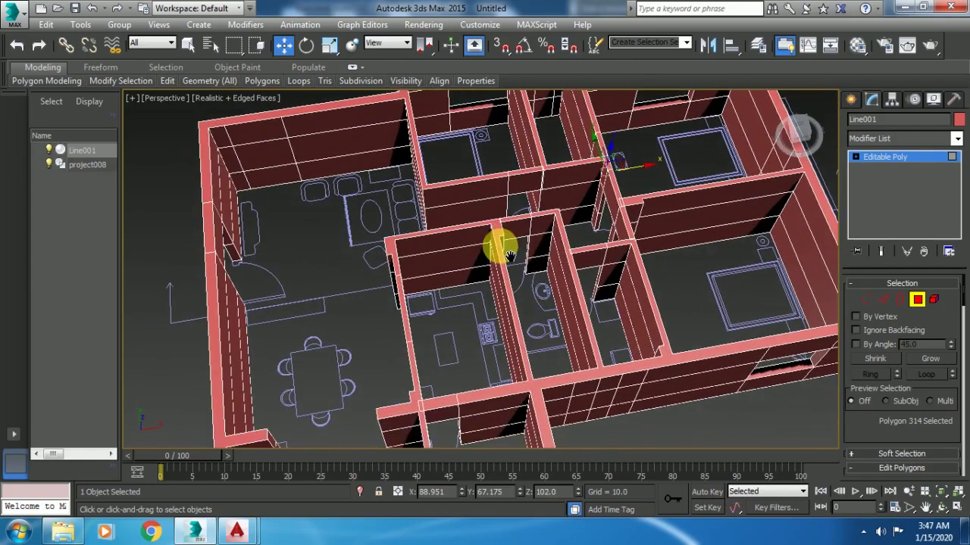
pyautogui.moveTo(487, 314)
pyautogui.keyDown('alt'); pyautogui.mouseDown(button='middle')
pyautogui.moveTo(502, 282)
pyautogui.moveTo(526, 278)
pyautogui.moveTo(608, 308)
pyautogui.moveTo(540, 326)
pyautogui.moveTo(562, 329)
pyautogui.mouseUp(button='middle'); pyautogui.keyUp('alt')
pyautogui.scroll(3, 540, 326)
pyautogui.scroll(2, 559, 313)
pyautogui.scroll(-2, 563, 328)
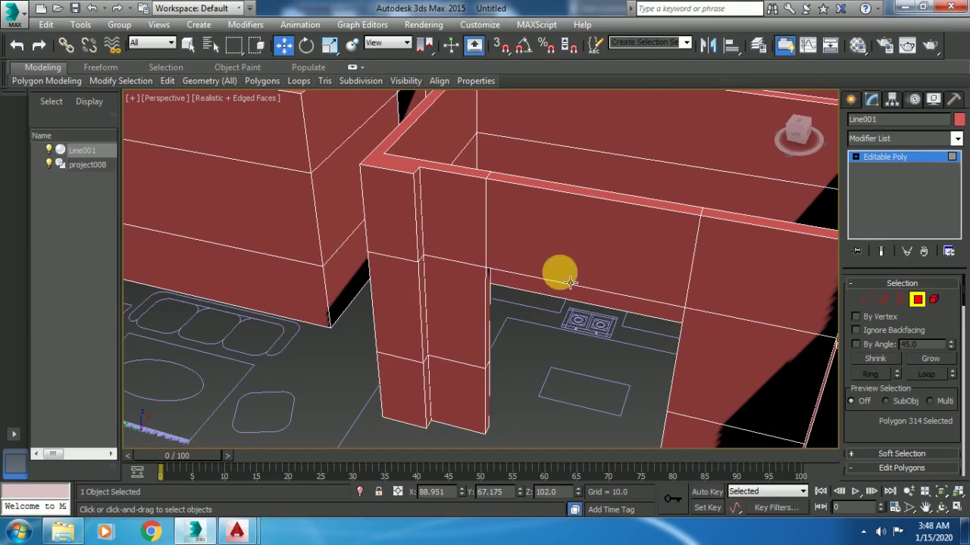
# - Delete the wall panel, upper face, and beam above the kitchen doorway
pyautogui.moveTo(558, 274)
pyautogui.keyDown('alt'); pyautogui.mouseDown(button='middle')
pyautogui.moveTo(571, 272)
pyautogui.moveTo(480, 266)
pyautogui.moveTo(490, 277)
pyautogui.mouseUp(button='middle'); pyautogui.keyUp('alt')
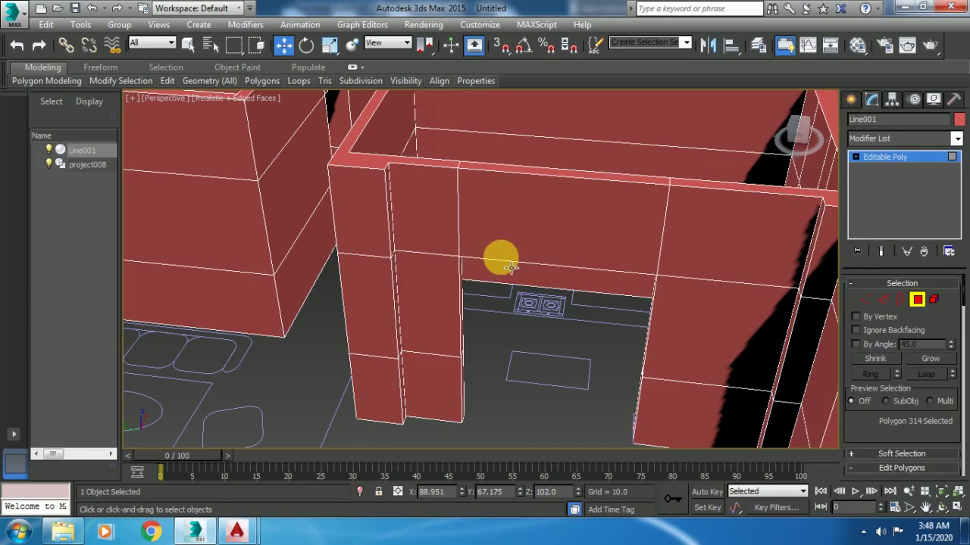
pyautogui.click(511, 241)
pyautogui.keyDown('alt'); pyautogui.moveTo(520, 227); pyautogui.dragTo(528, 255, button='middle'); pyautogui.keyUp('alt')
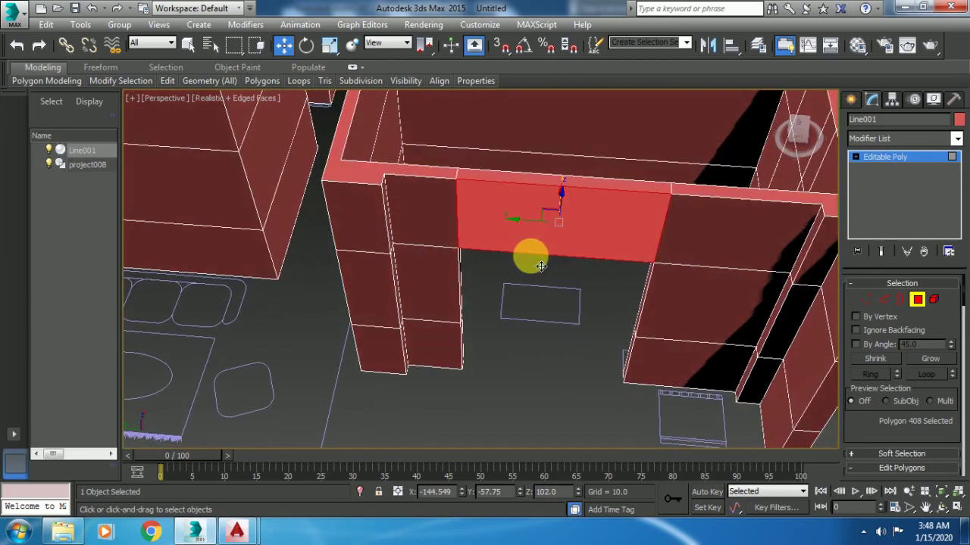
pyautogui.click(570, 215)
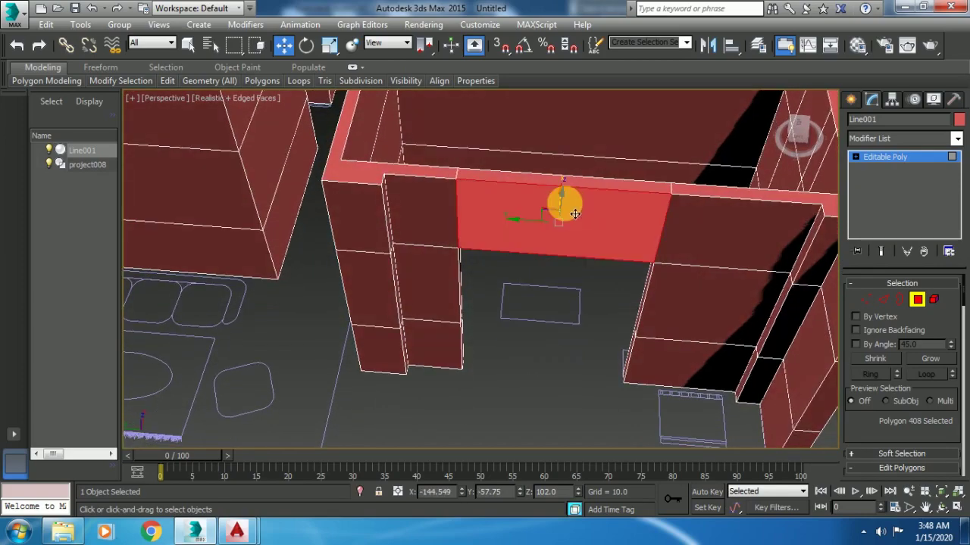
pyautogui.keyDown('alt'); pyautogui.moveTo(600, 210); pyautogui.dragTo(586, 208, button='middle'); pyautogui.keyUp('alt')
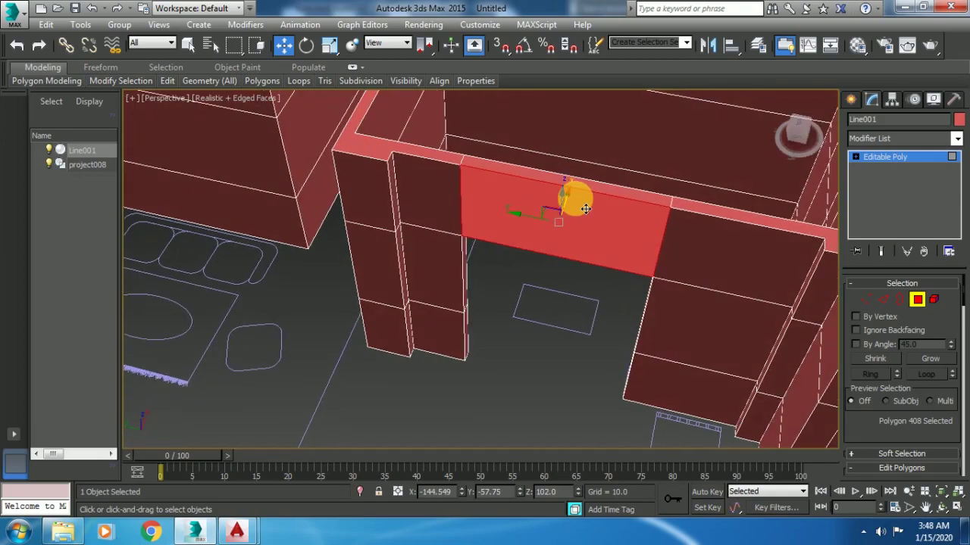
pyautogui.press('Delete')
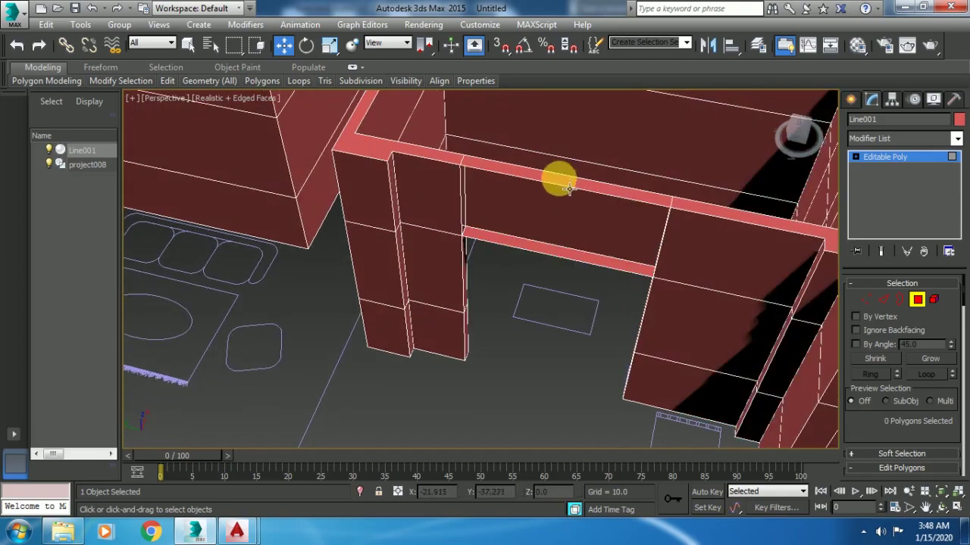
pyautogui.click(561, 182)
pyautogui.press('Delete')
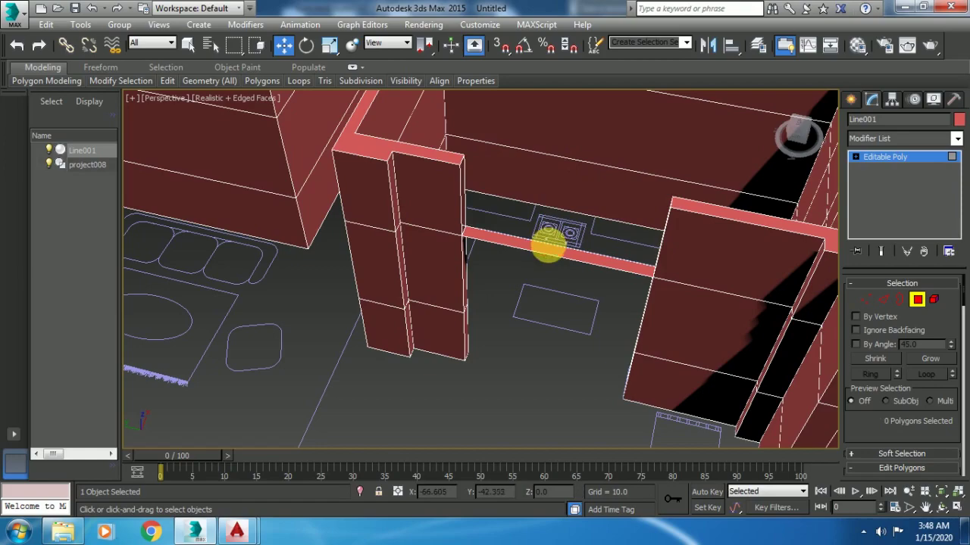
pyautogui.click(546, 246)
pyautogui.press('Delete')
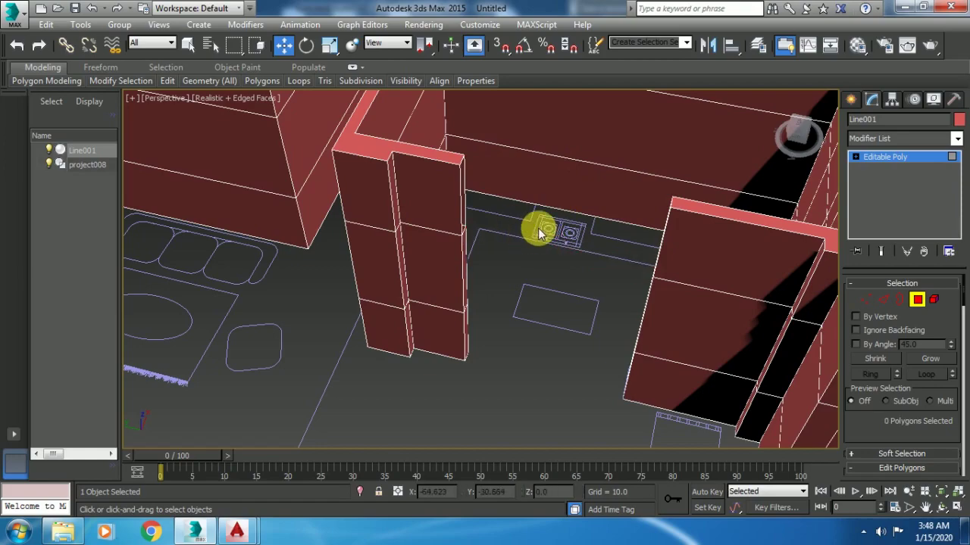
# - Zoom and orbit to look down over the kitchen and its stove
pyautogui.scroll(2, 543, 232)
pyautogui.scroll(1, 531, 235)
pyautogui.scroll(1, 523, 241)
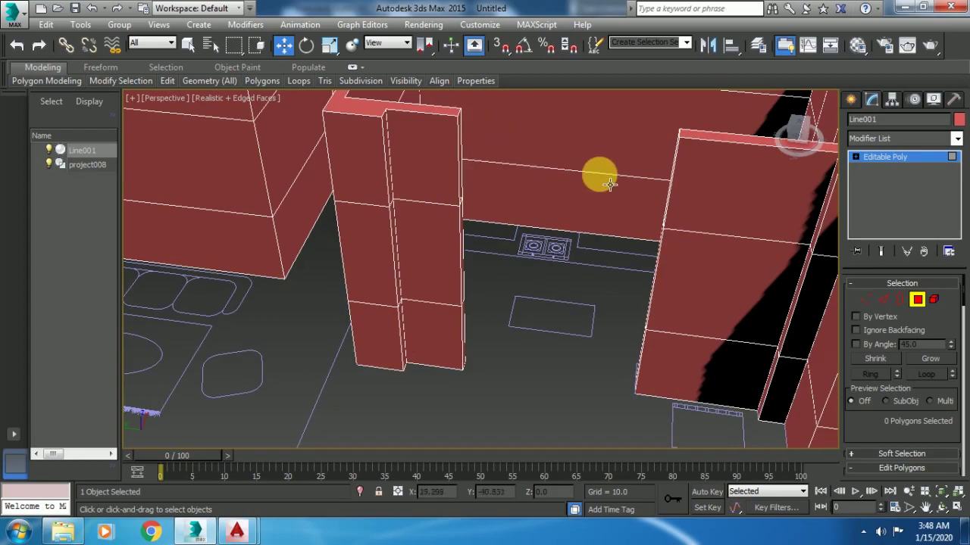
pyautogui.moveTo(598, 177)
pyautogui.keyDown('alt'); pyautogui.mouseDown(button='middle')
pyautogui.moveTo(563, 173)
pyautogui.moveTo(584, 205)
pyautogui.moveTo(558, 217)
pyautogui.moveTo(576, 198)
pyautogui.moveTo(561, 193)
pyautogui.mouseUp(button='middle'); pyautogui.keyUp('alt')
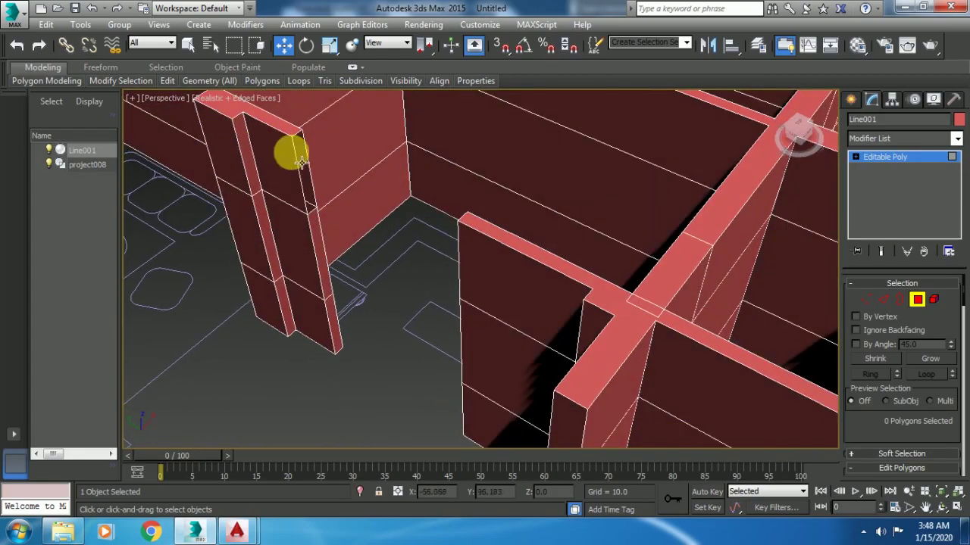
pyautogui.scroll(3, 325, 161)
pyautogui.scroll(2, 309, 159)
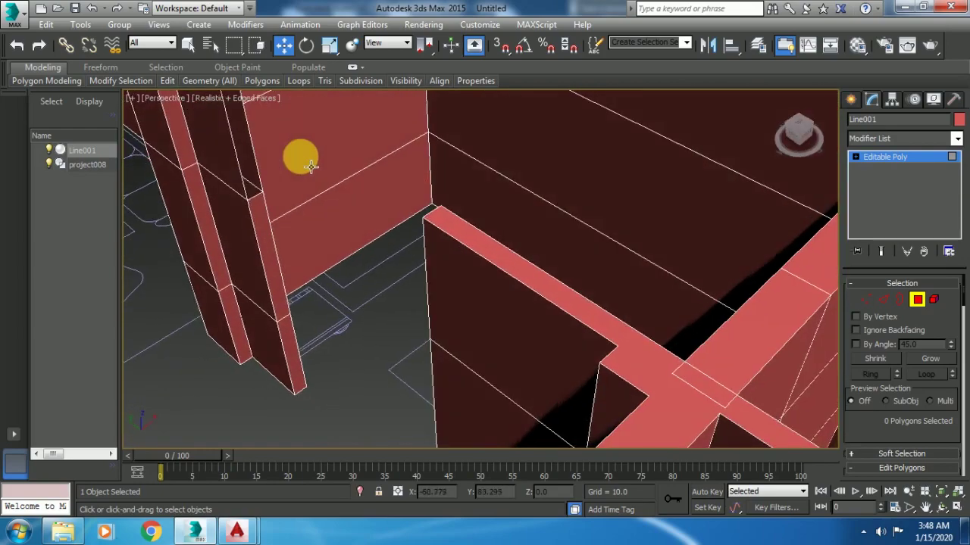
pyautogui.scroll(3, 299, 159)
pyautogui.scroll(3, 300, 176)
pyautogui.scroll(3, 309, 173)
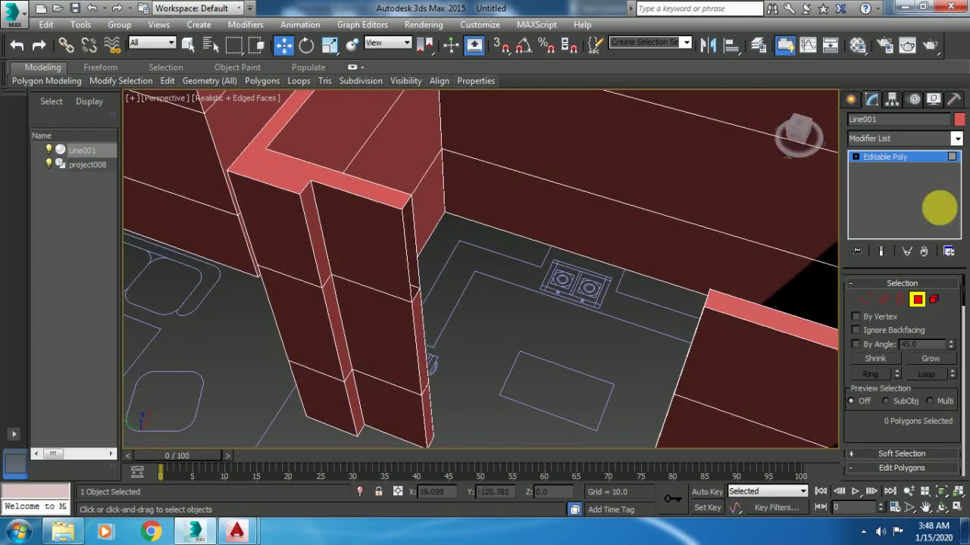
# - In Border mode, select the column's open border and extrude it
pyautogui.click(902, 168)
pyautogui.scroll(3, 746, 300)
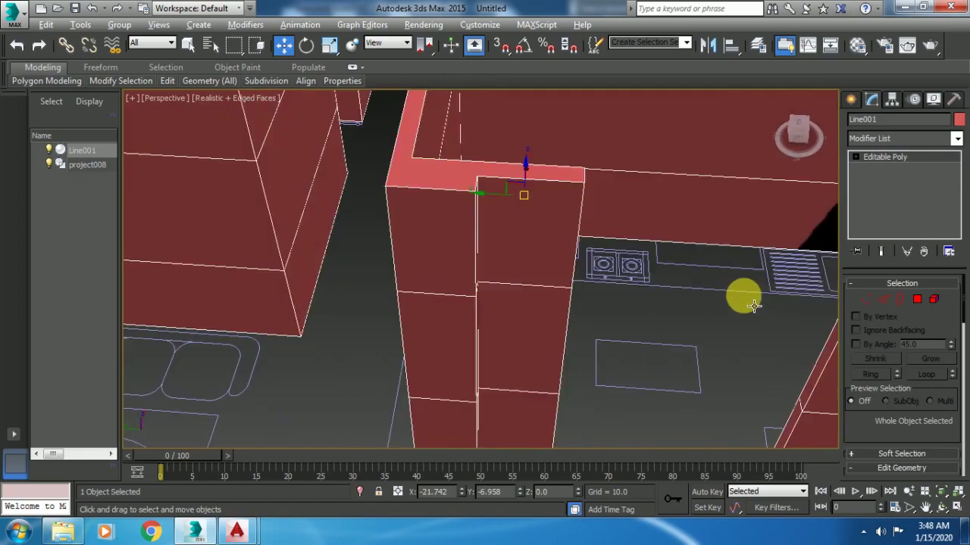
pyautogui.scroll(3, 712, 299)
pyautogui.scroll(-3, 713, 299)
pyautogui.scroll(-3, 494, 277)
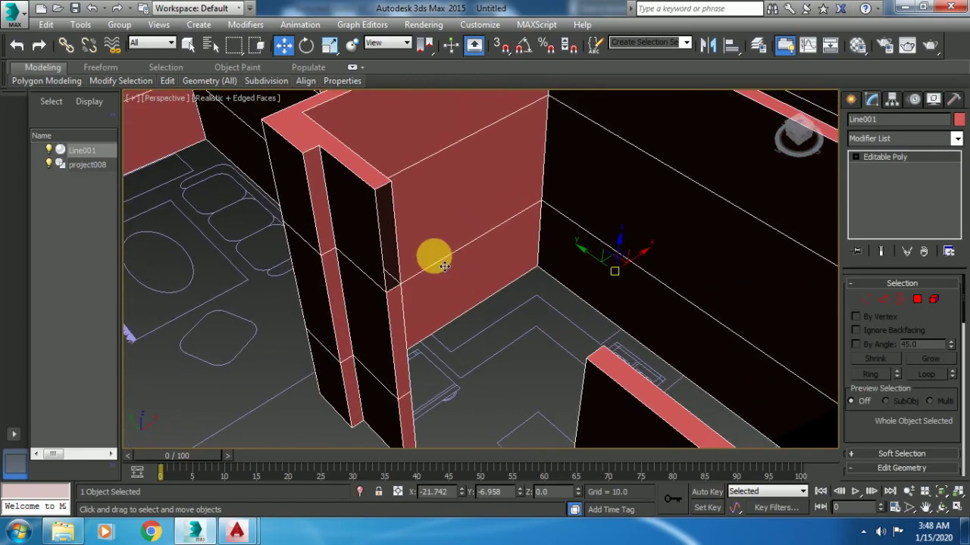
pyautogui.scroll(1, 433, 255)
pyautogui.scroll(2, 424, 239)
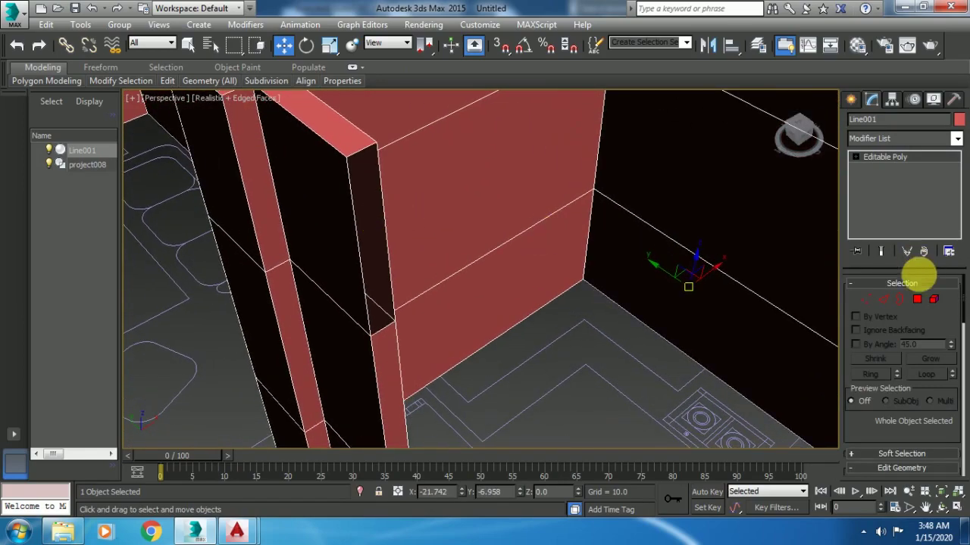
pyautogui.click(900, 300)
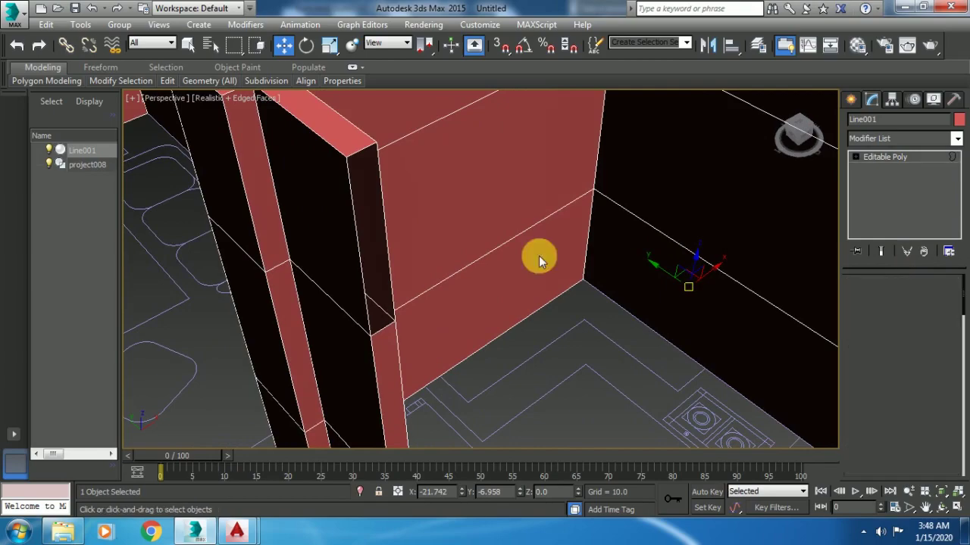
pyautogui.click(363, 217)
pyautogui.rightClick(458, 212)
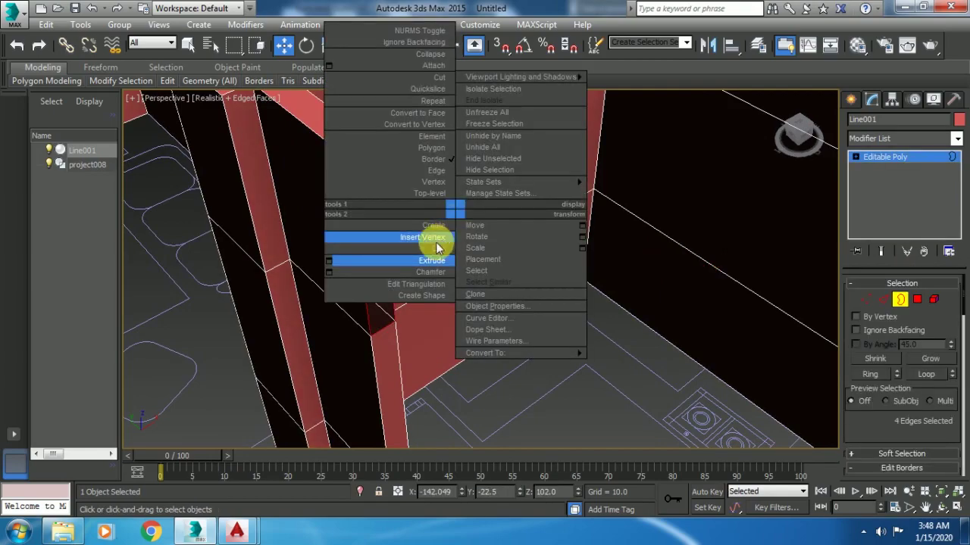
pyautogui.click(430, 261)
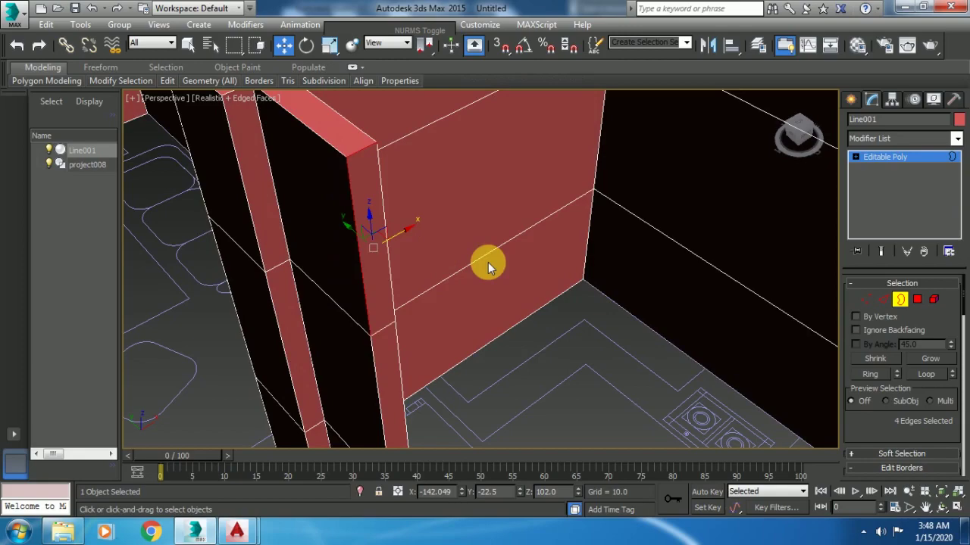
# - Cap the open border on the column's side, then return to object level and deselect
pyautogui.moveTo(488, 262)
pyautogui.keyDown('alt'); pyautogui.mouseDown(button='middle')
pyautogui.moveTo(628, 266)
pyautogui.moveTo(638, 176)
pyautogui.mouseUp(button='middle'); pyautogui.keyUp('alt')
pyautogui.click(620, 203)
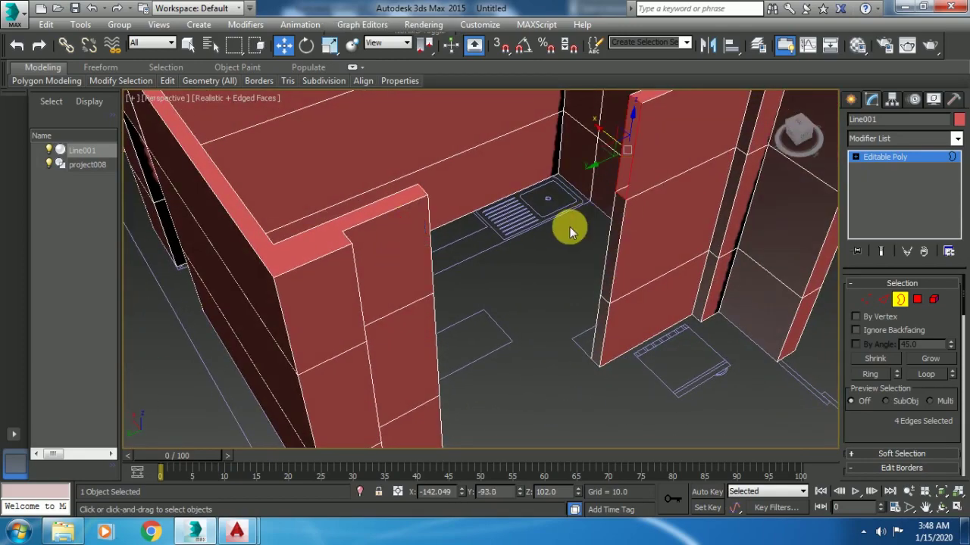
pyautogui.moveTo(564, 253)
pyautogui.keyDown('alt'); pyautogui.mouseDown(button='middle')
pyautogui.moveTo(554, 275)
pyautogui.moveTo(510, 299)
pyautogui.moveTo(634, 216)
pyautogui.mouseUp(button='middle'); pyautogui.keyUp('alt')
pyautogui.rightClick(632, 211)
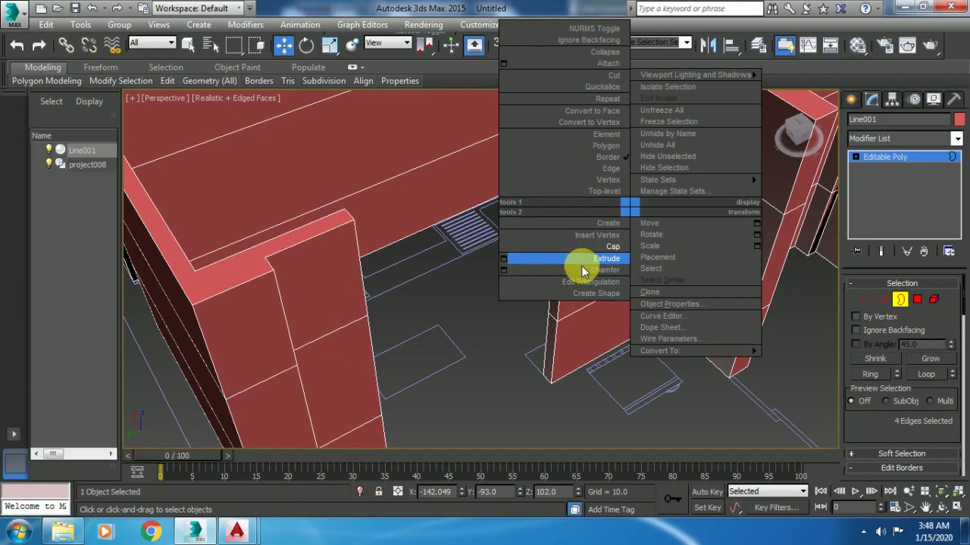
pyautogui.click(534, 247)
pyautogui.keyDown('alt'); pyautogui.moveTo(571, 257); pyautogui.dragTo(567, 242, button='middle'); pyautogui.keyUp('alt')
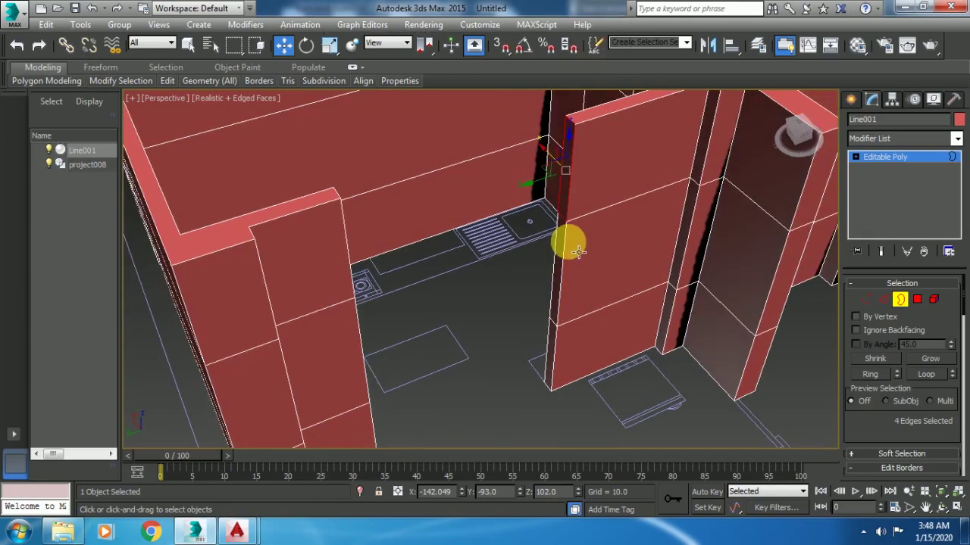
pyautogui.click(860, 179)
pyautogui.click(496, 405)
pyautogui.moveTo(496, 406)
pyautogui.keyDown('alt'); pyautogui.mouseDown(button='middle')
pyautogui.moveTo(588, 275)
pyautogui.moveTo(363, 275)
pyautogui.moveTo(317, 265)
pyautogui.moveTo(314, 254)
pyautogui.moveTo(397, 293)
pyautogui.moveTo(448, 260)
pyautogui.mouseUp(button='middle'); pyautogui.keyUp('alt')
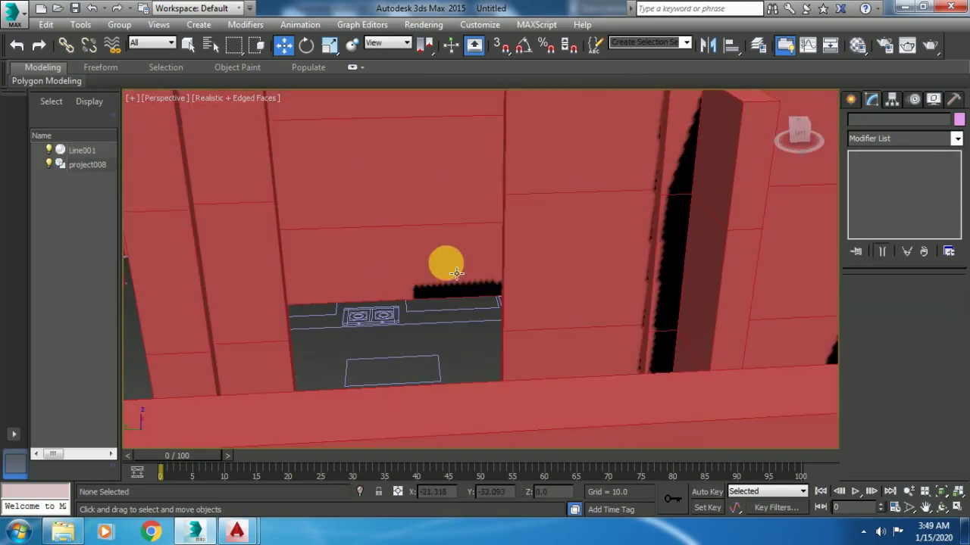
# - Frame the kitchen doorway, select Line001, and show the Create panel's Splines shapes
pyautogui.moveTo(601, 173)
pyautogui.keyDown('alt'); pyautogui.mouseDown(button='middle')
pyautogui.moveTo(721, 147)
pyautogui.moveTo(601, 162)
pyautogui.moveTo(595, 320)
pyautogui.moveTo(602, 260)
pyautogui.moveTo(567, 234)
pyautogui.mouseUp(button='middle'); pyautogui.keyUp('alt')
pyautogui.scroll(-5, 599, 292)
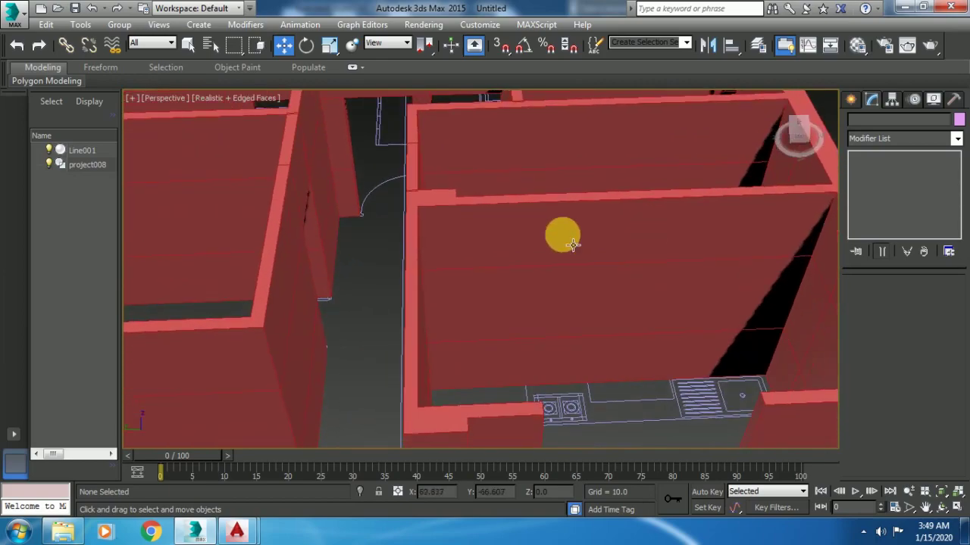
pyautogui.scroll(-4, 531, 257)
pyautogui.keyDown('alt'); pyautogui.moveTo(513, 269); pyautogui.dragTo(505, 242, button='middle'); pyautogui.keyUp('alt')
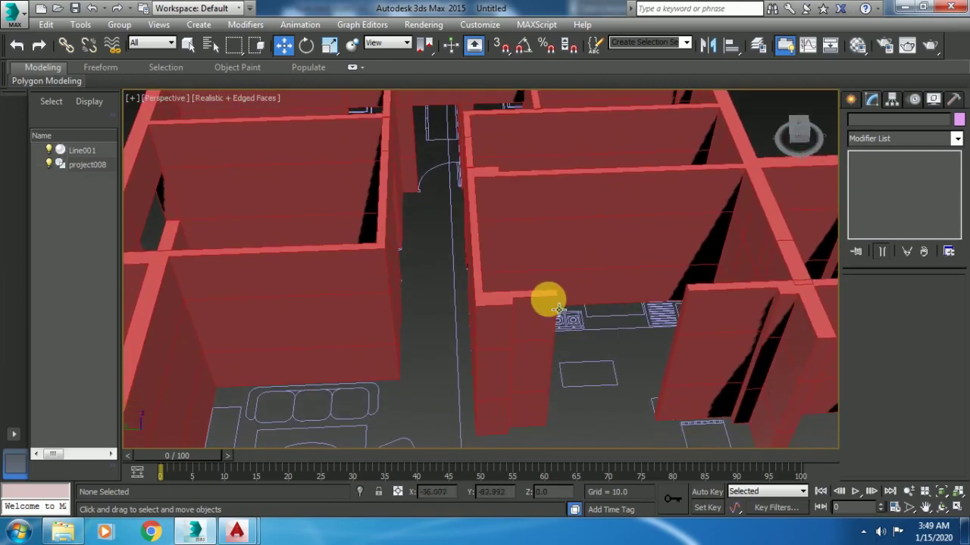
pyautogui.click(546, 296)
pyautogui.scroll(4, 572, 281)
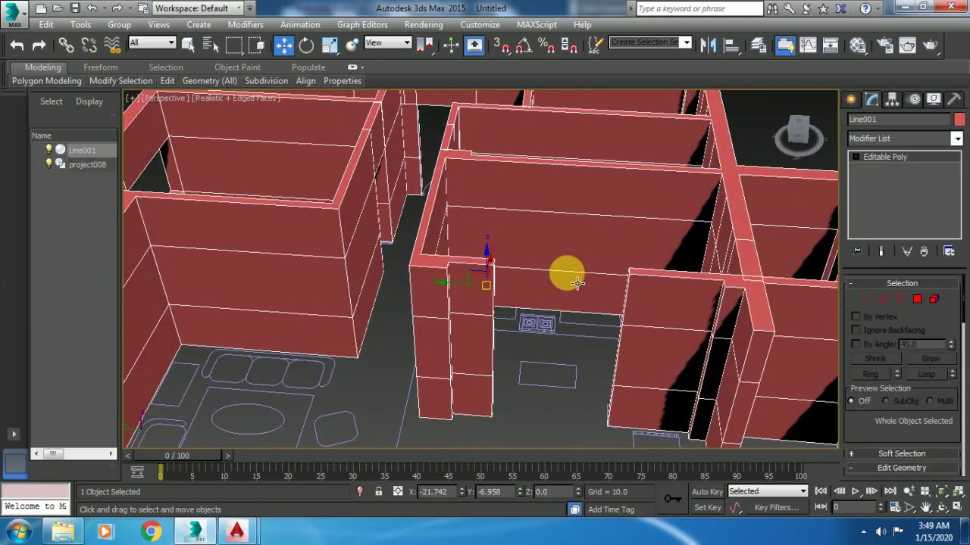
pyautogui.scroll(5, 606, 277)
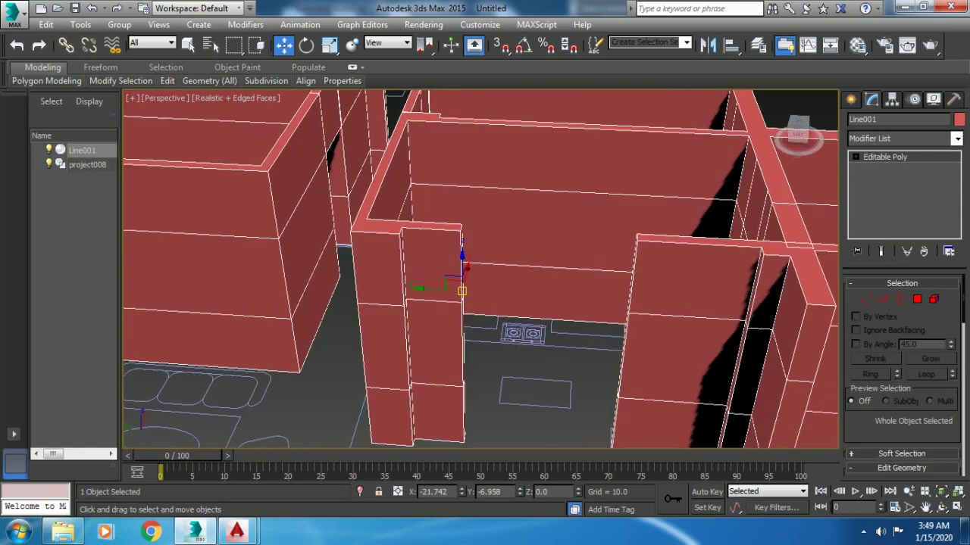
pyautogui.moveTo(618, 273)
pyautogui.keyDown('alt'); pyautogui.mouseDown(button='middle')
pyautogui.moveTo(611, 260)
pyautogui.moveTo(622, 261)
pyautogui.mouseUp(button='middle'); pyautogui.keyUp('alt')
pyautogui.scroll(2, 621, 261)
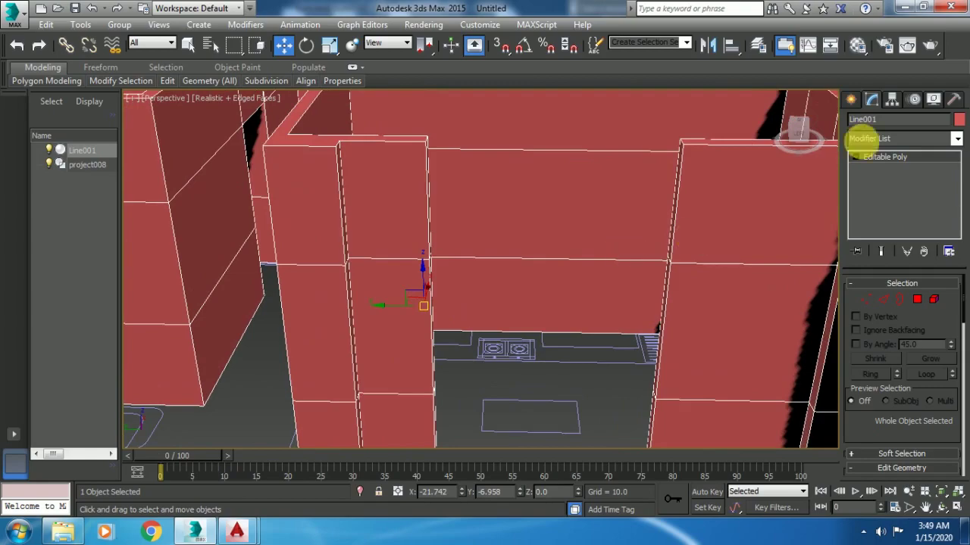
pyautogui.click(851, 99)
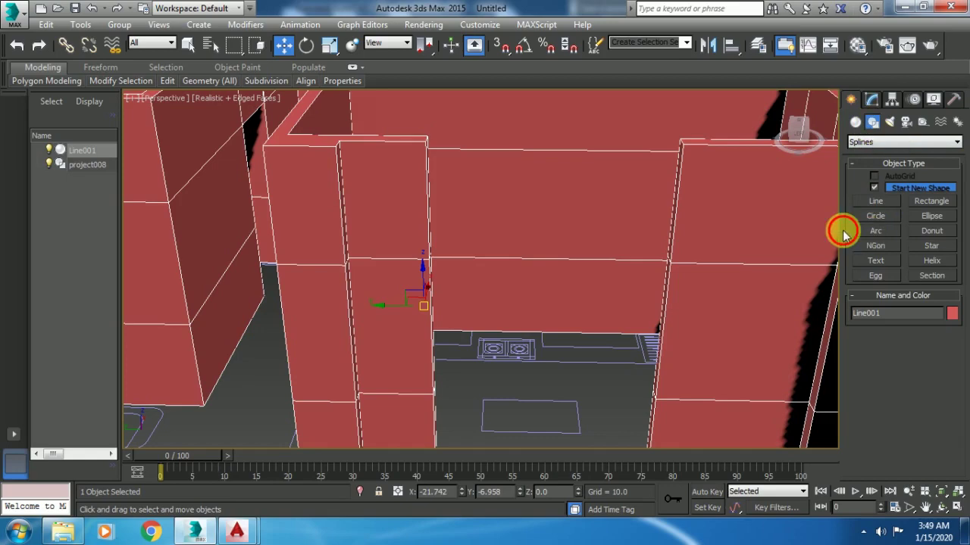
# - With AutoGrid on, draw Arc001, a 53.36-radius arc over the kitchen doorway between the wall ends
pyautogui.click(875, 230)
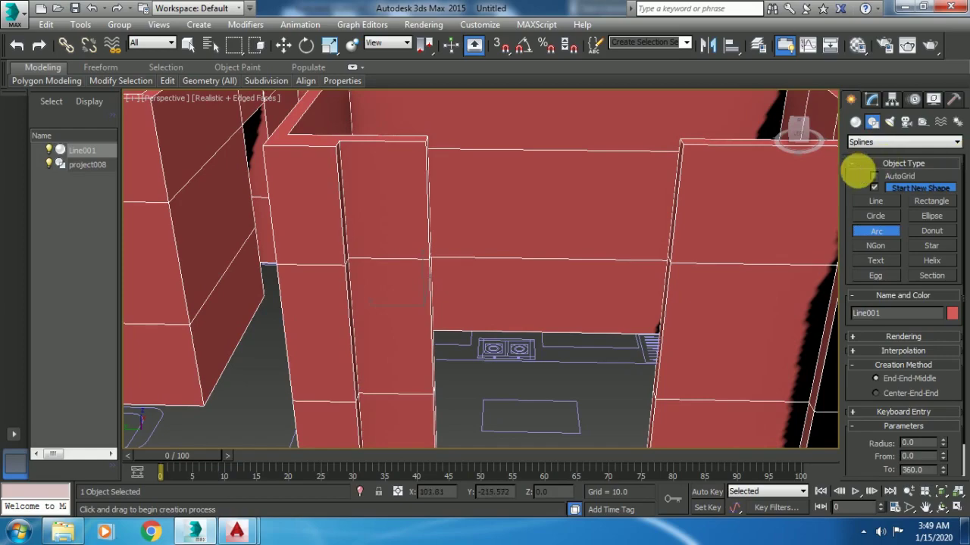
pyautogui.click(873, 176)
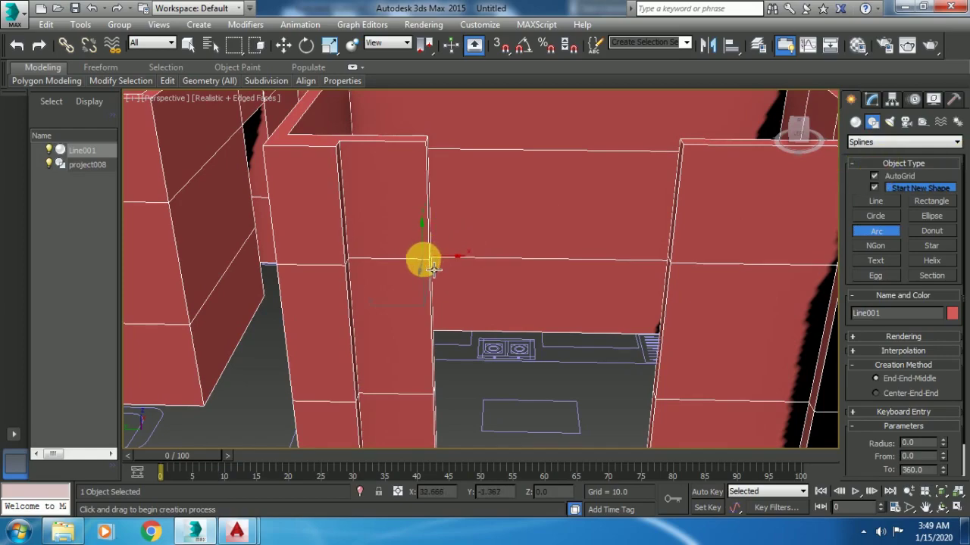
pyautogui.moveTo(433, 269); pyautogui.dragTo(706, 269)
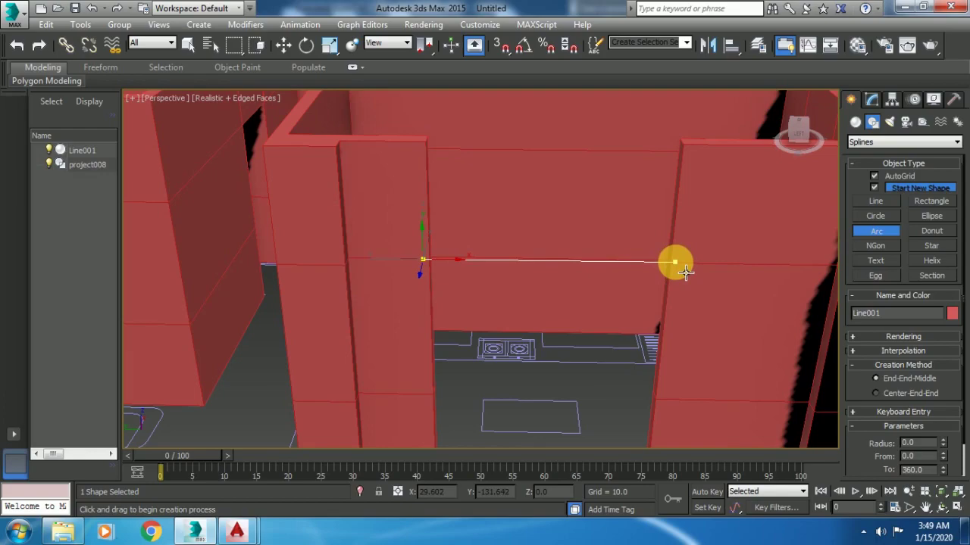
pyautogui.moveTo(685, 270); pyautogui.dragTo(675, 263)
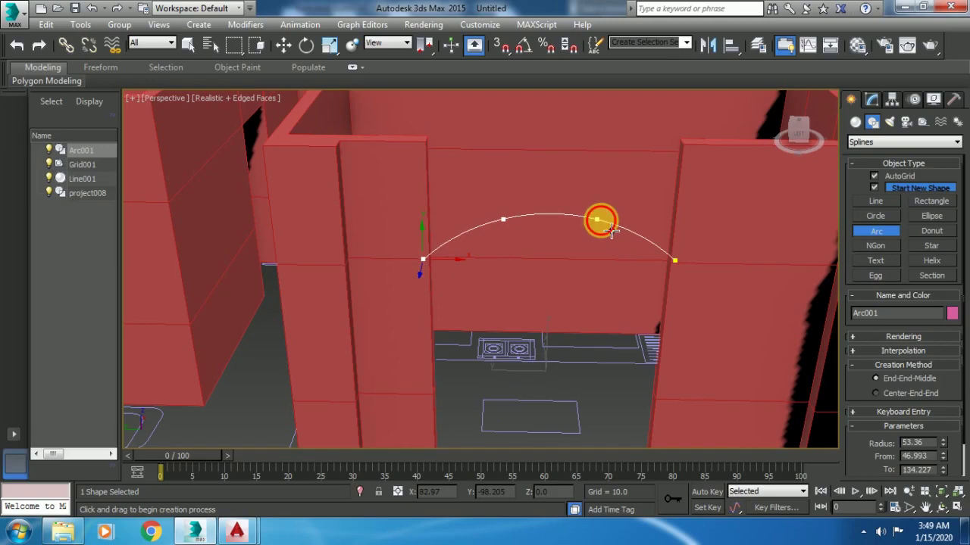
pyautogui.hotkey('alt', 'w')
pyautogui.click(742, 266)
pyautogui.hotkey('alt', 'w')
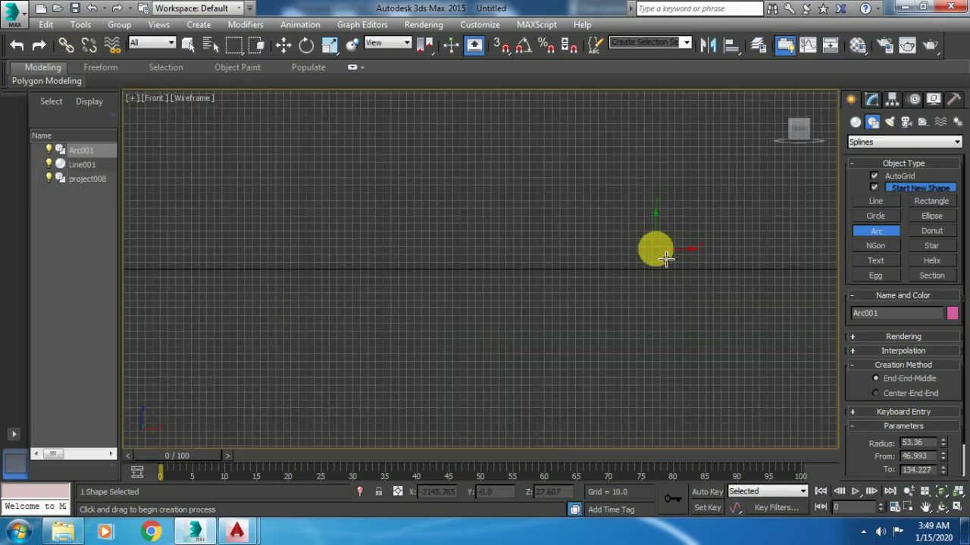
pyautogui.scroll(5, 659, 252)
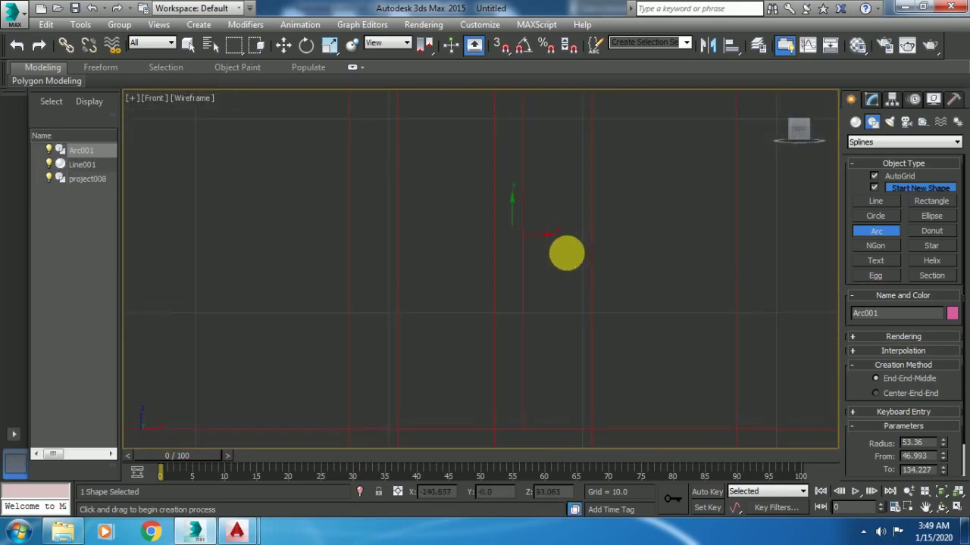
pyautogui.scroll(-4, 590, 277)
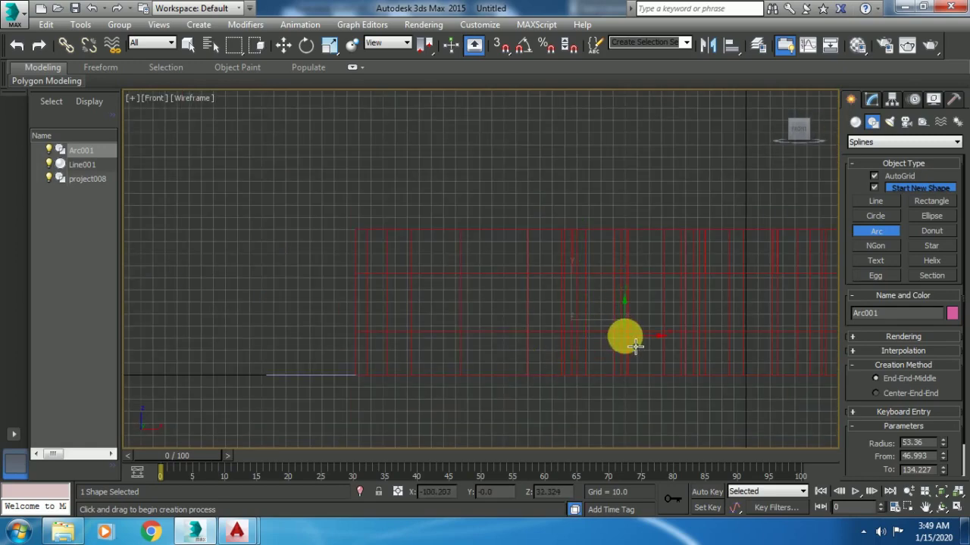
pyautogui.hotkey('alt', 'w')
pyautogui.click(284, 44)
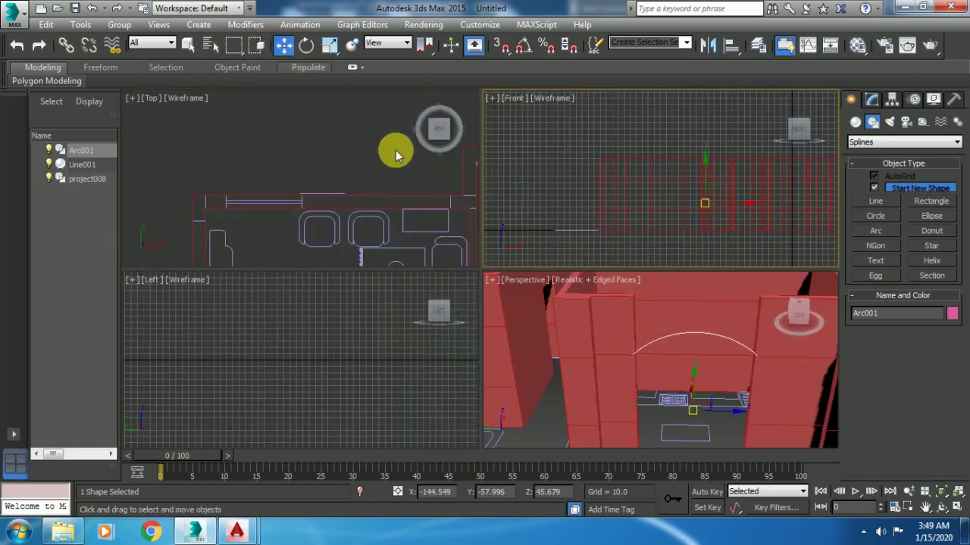
pyautogui.hotkey('alt', 'w')
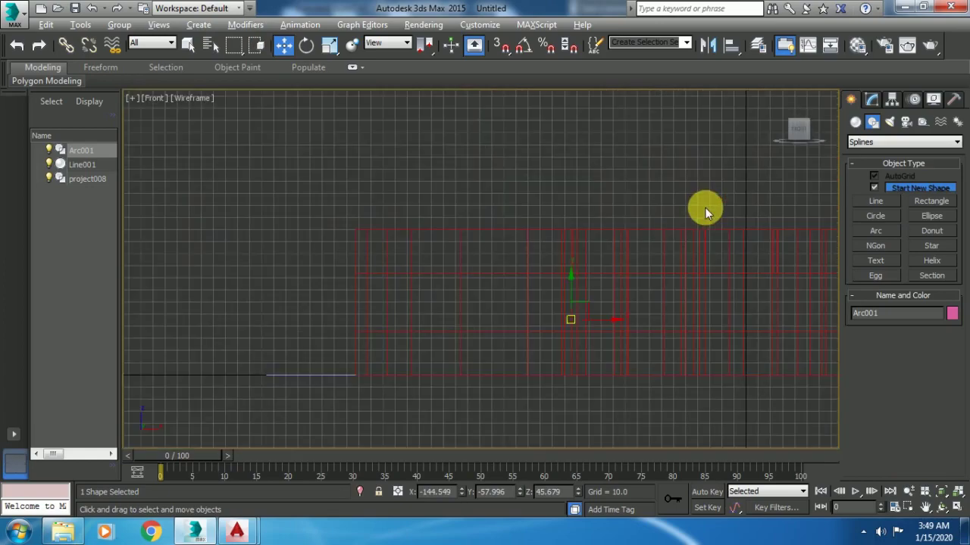
pyautogui.scroll(5, 588, 298)
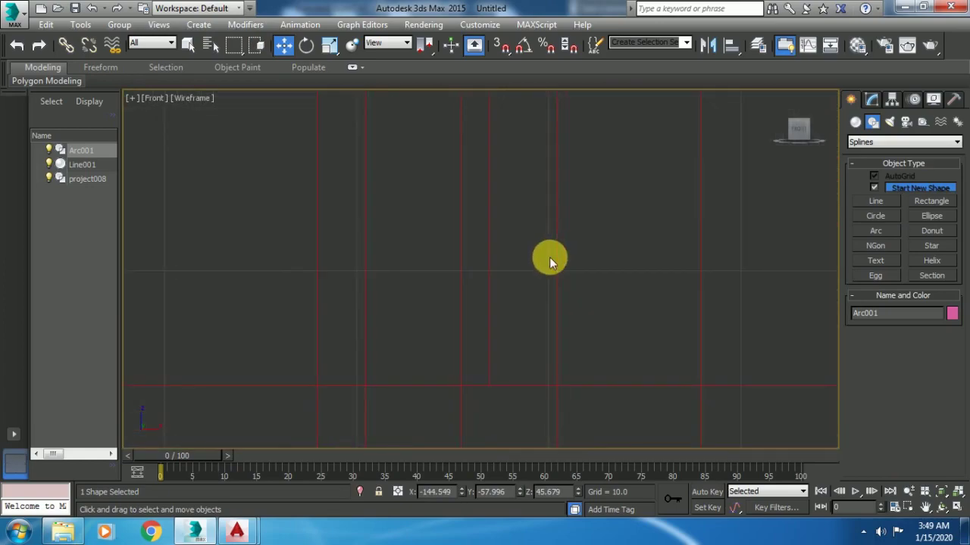
pyautogui.scroll(-4, 556, 265)
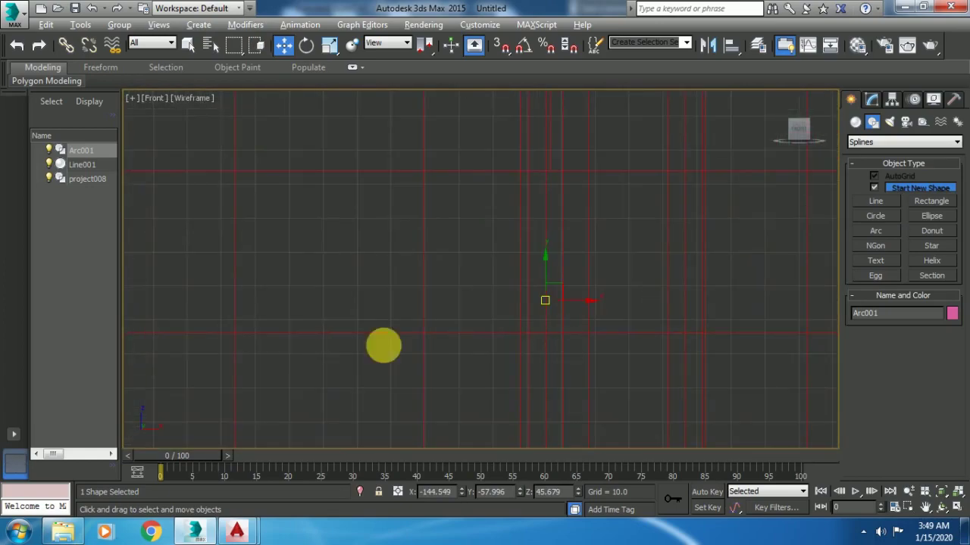
pyautogui.hotkey('alt', 'w')
pyautogui.hotkey('alt', 'w')
pyautogui.press('z')
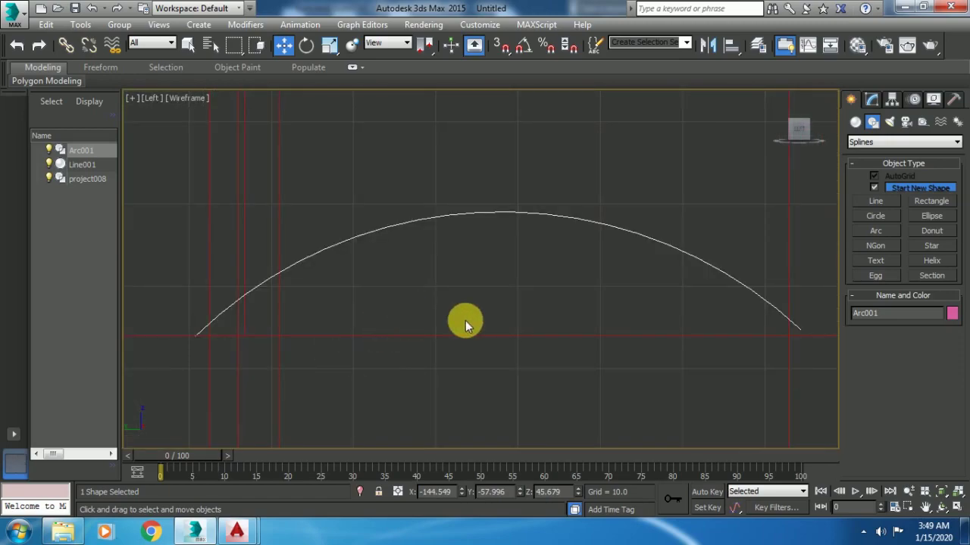
pyautogui.scroll(-4, 434, 295)
pyautogui.scroll(3, 355, 300)
pyautogui.scroll(2, 498, 293)
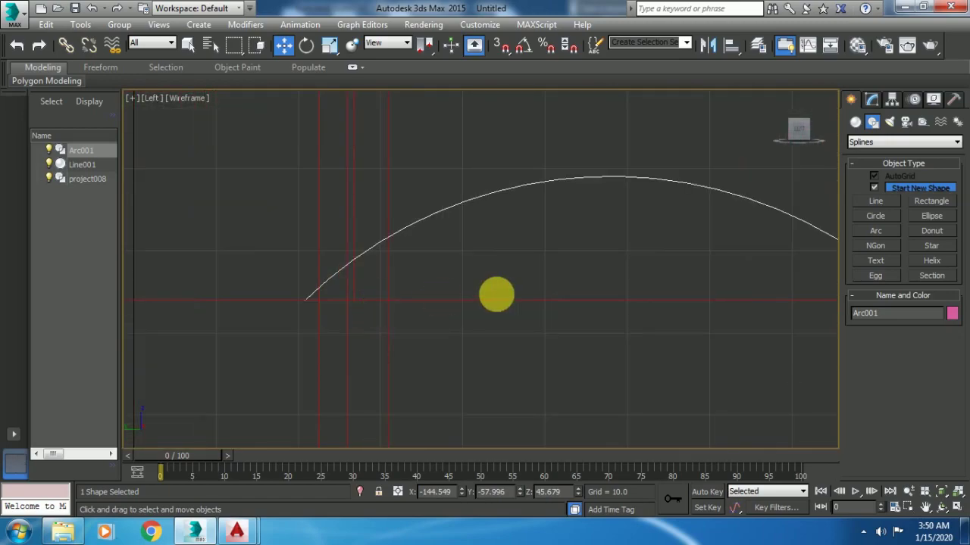
pyautogui.scroll(2, 368, 281)
pyautogui.scroll(-1, 656, 288)
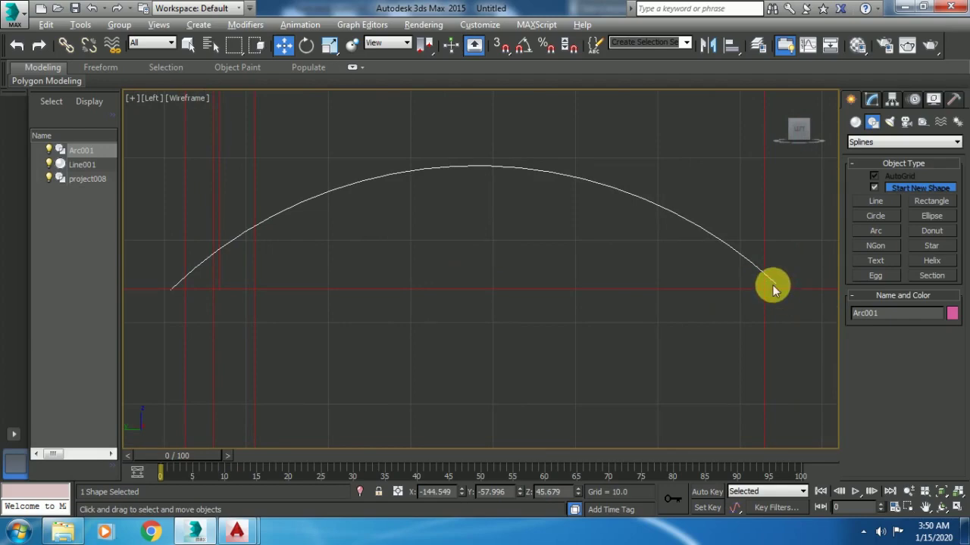
pyautogui.hotkey('alt', 'w')
pyautogui.hotkey('alt', 'w')
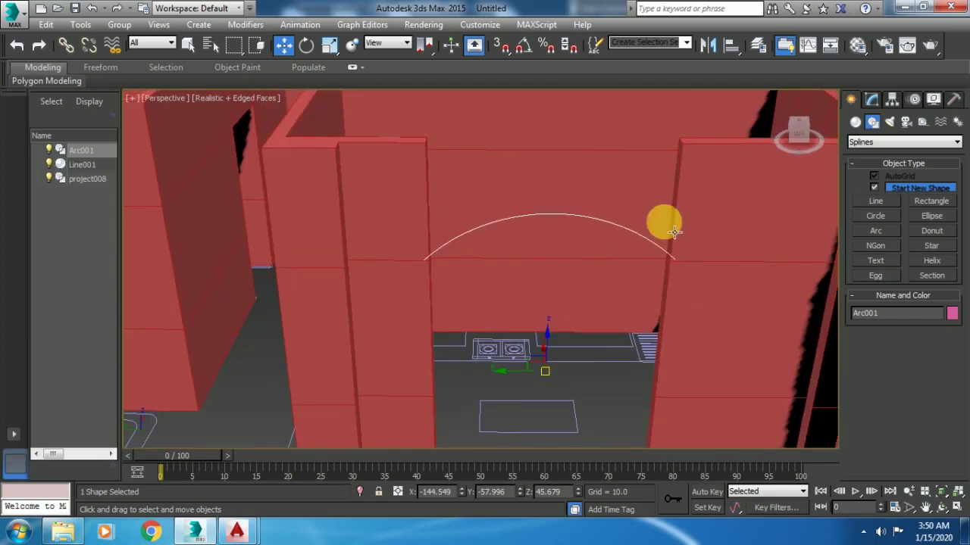
# - Turn on Enable In Renderer in Arc001's Rendering rollout
pyautogui.keyDown('alt'); pyautogui.moveTo(531, 275); pyautogui.dragTo(700, 251, button='middle'); pyautogui.keyUp('alt')
pyautogui.hotkey('shift', 'z')
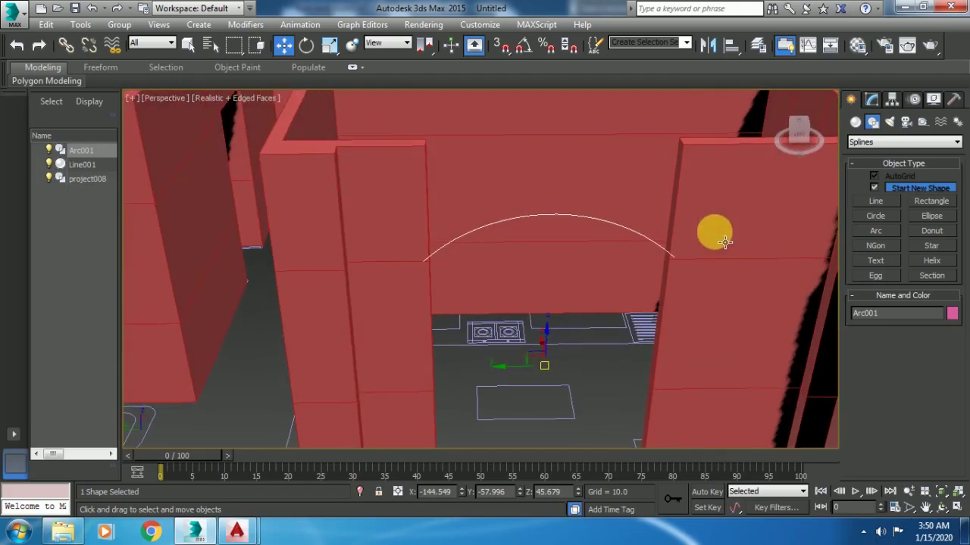
pyautogui.click(872, 100)
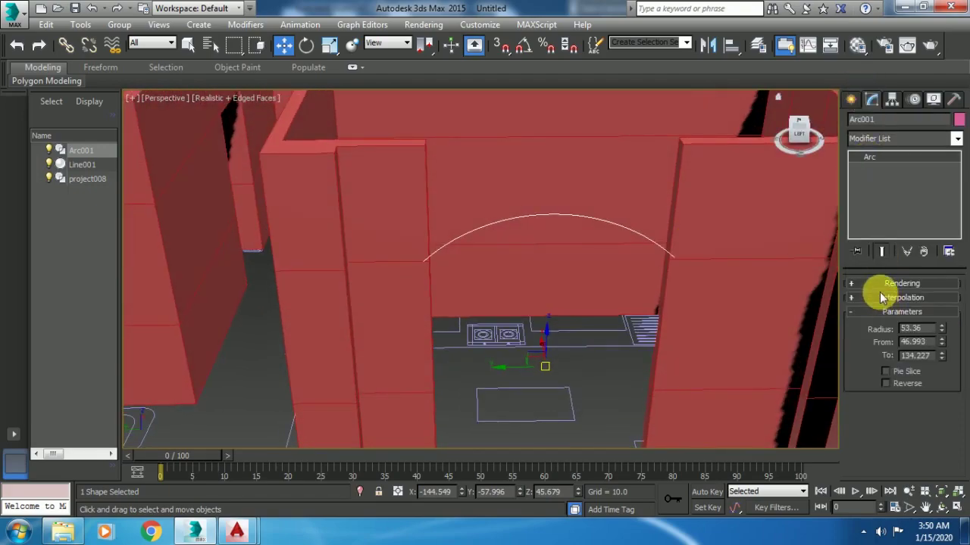
pyautogui.click(890, 284)
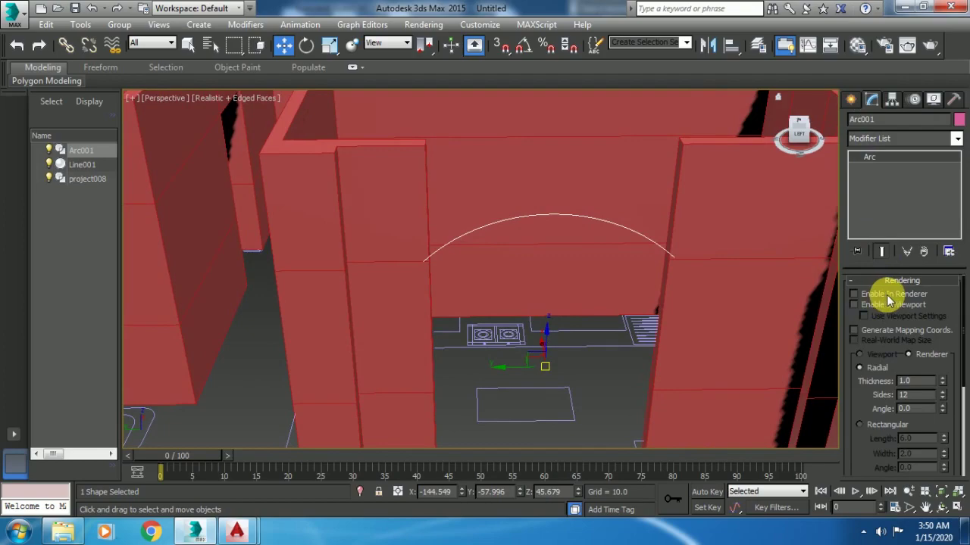
pyautogui.click(864, 300)
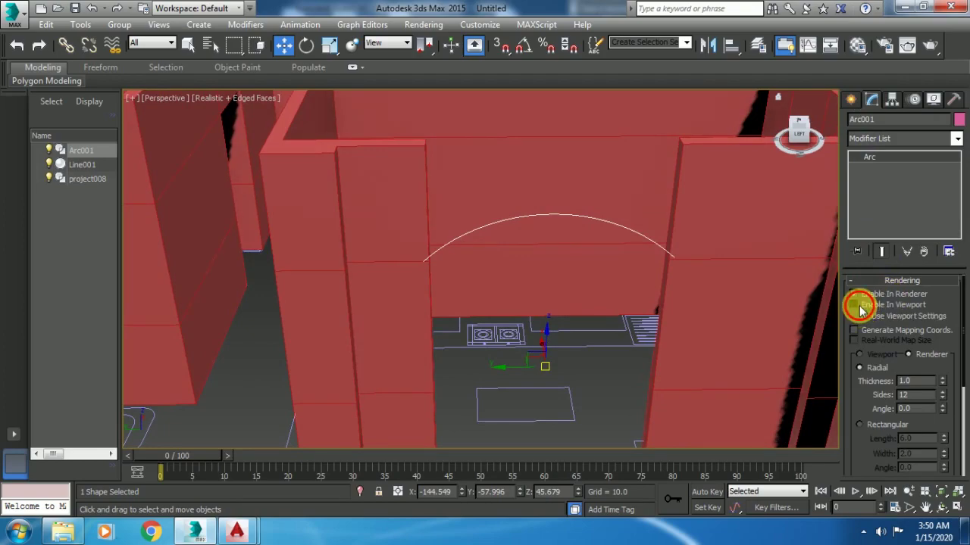
pyautogui.click(860, 307)
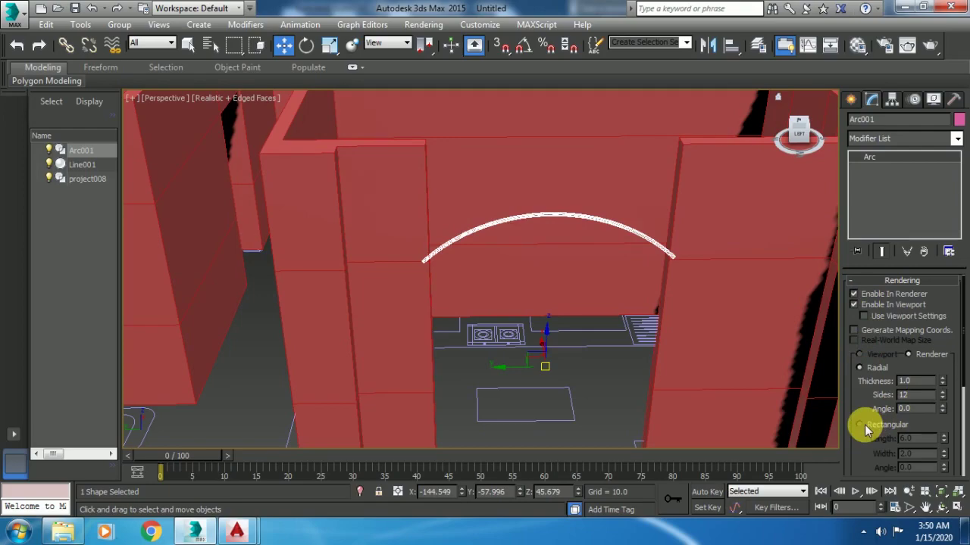
pyautogui.click(856, 304)
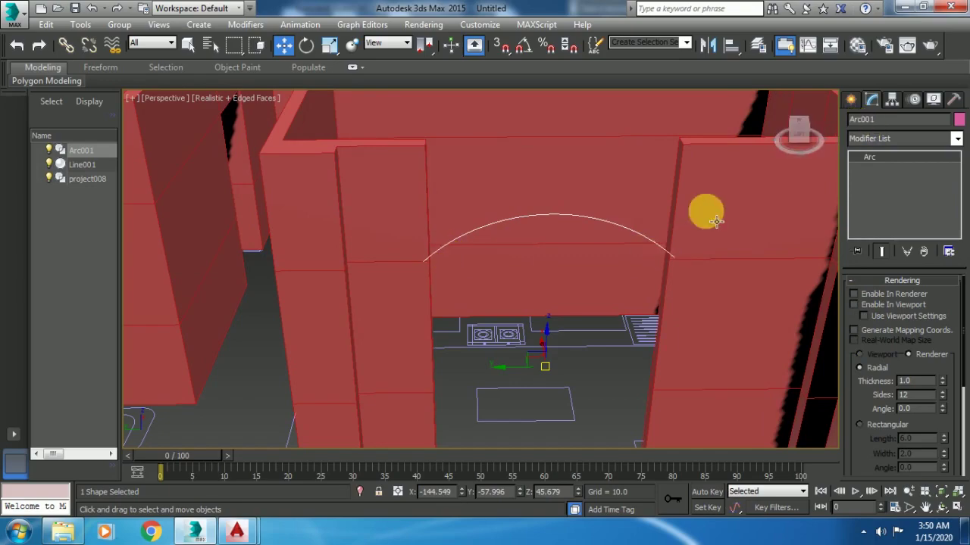
pyautogui.click(851, 100)
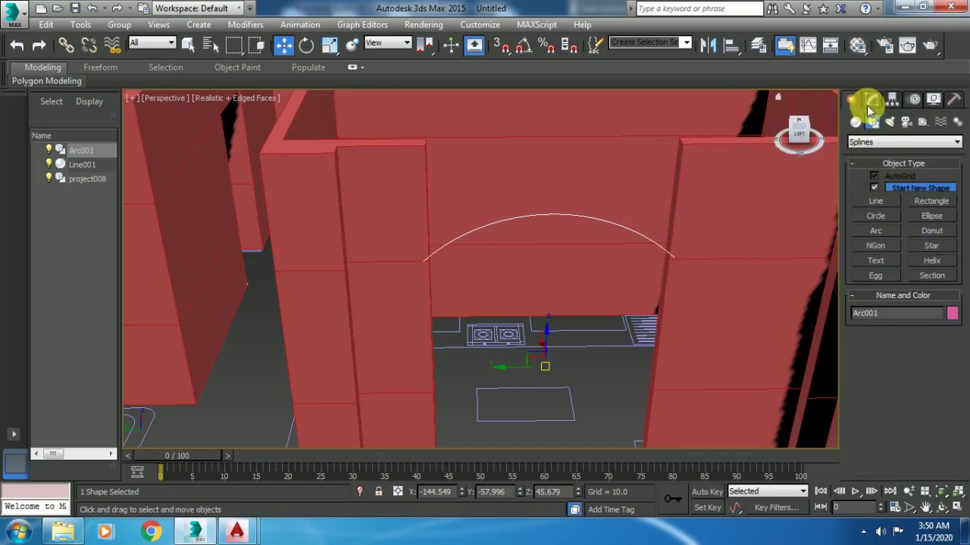
pyautogui.click(872, 100)
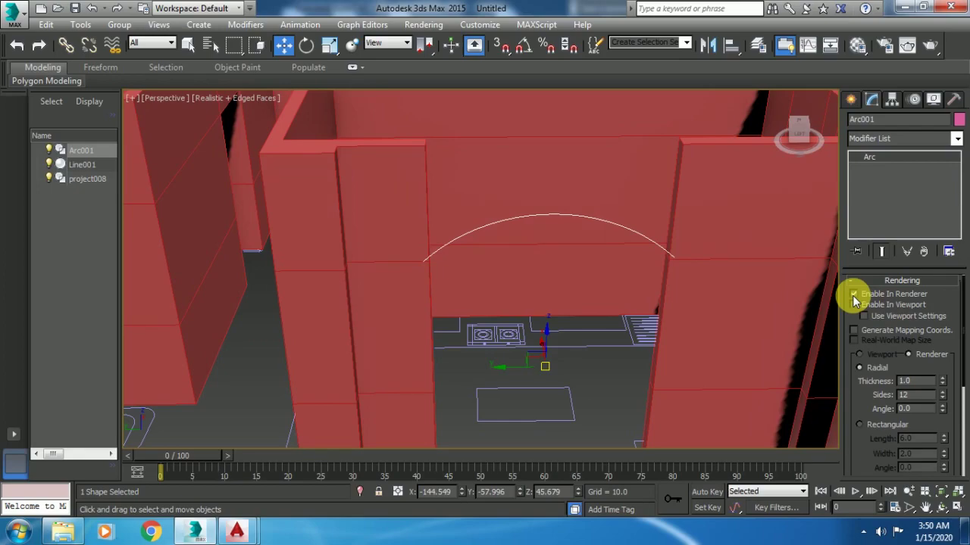
# - Show the arc in the viewport as a Rectangular band with Length 5.0 and Width 10.1
pyautogui.click(854, 305)
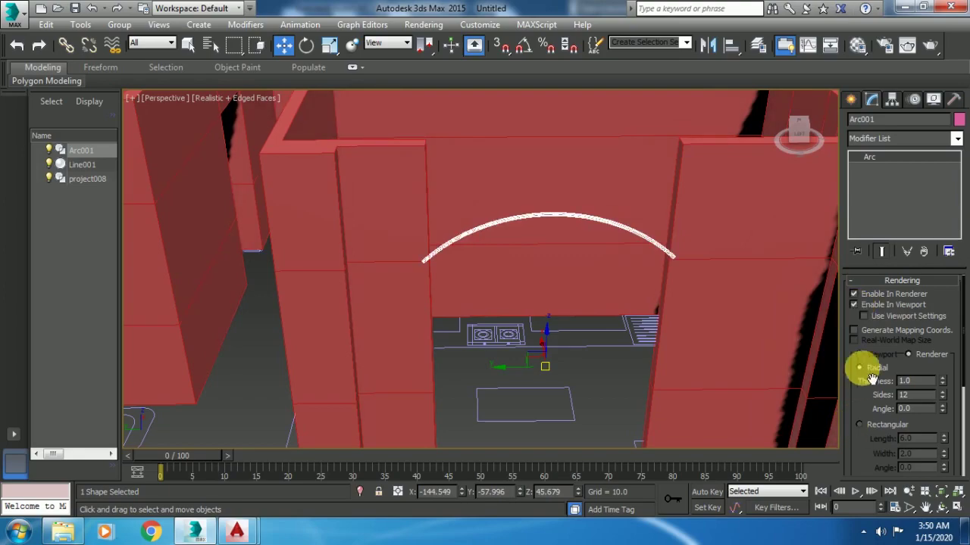
pyautogui.click(863, 425)
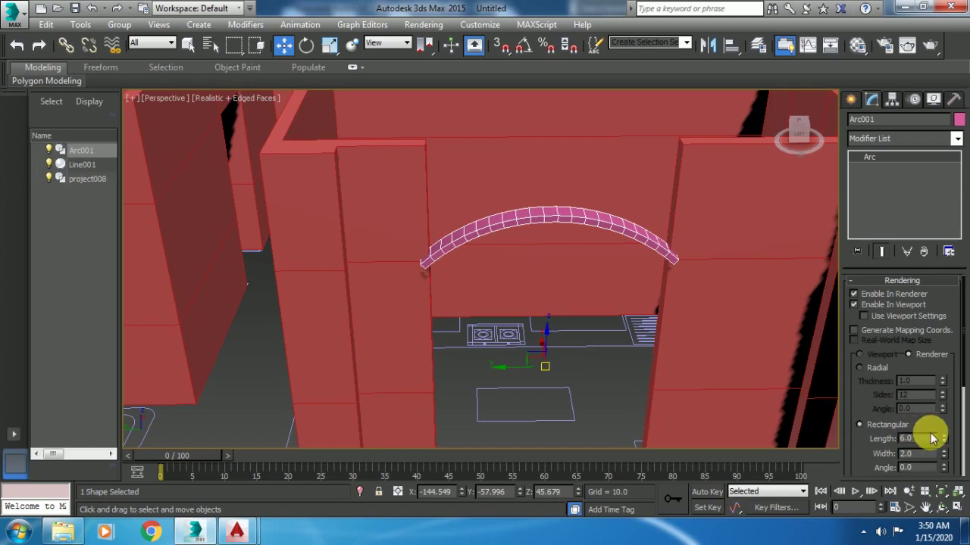
pyautogui.moveTo(942, 413); pyautogui.dragTo(958, 461)
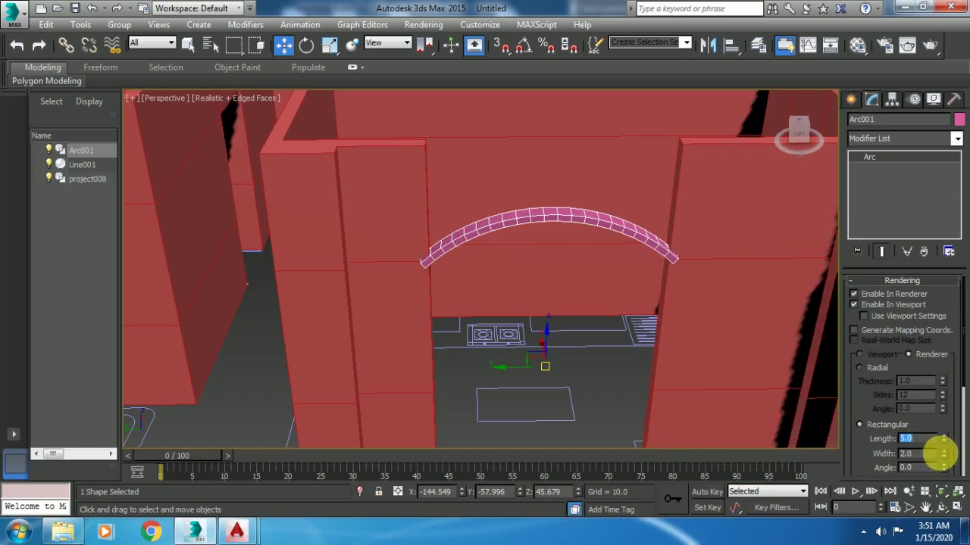
pyautogui.moveTo(944, 453)
pyautogui.mouseDown()
pyautogui.moveTo(937, 120)
pyautogui.moveTo(939, 173)
pyautogui.mouseUp()
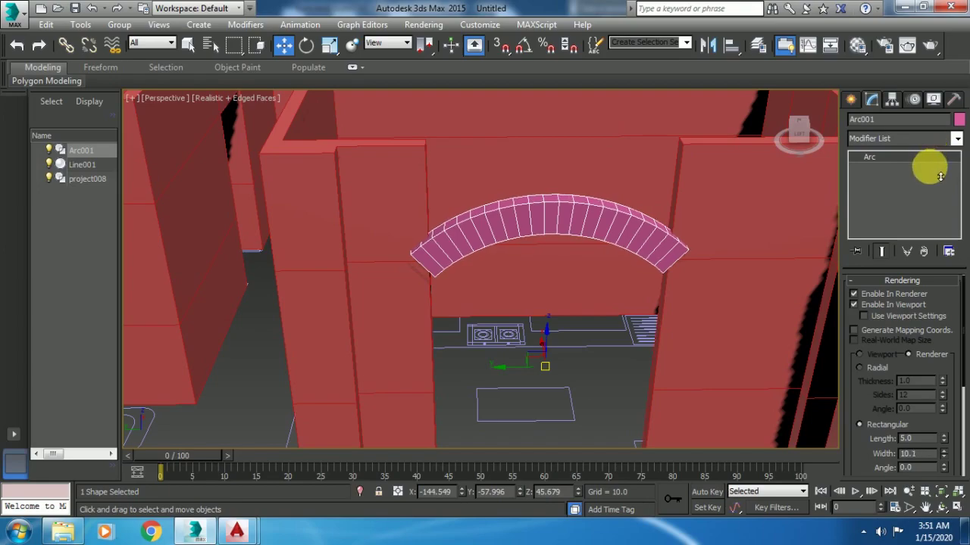
pyautogui.keyDown('alt'); pyautogui.moveTo(569, 230); pyautogui.dragTo(595, 233, button='middle'); pyautogui.keyUp('alt')
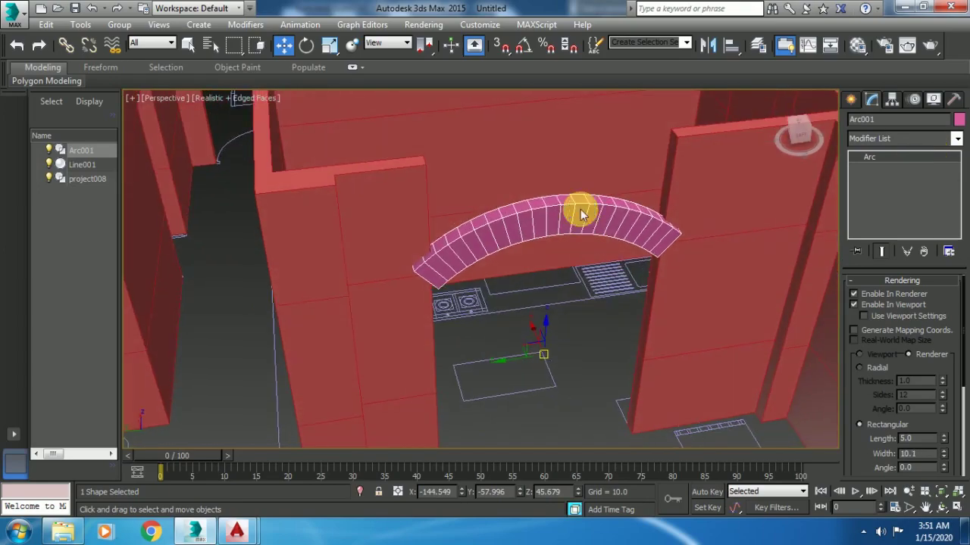
# - Convert the arch to Editable Poly, move it into the doorway, then undo the move
pyautogui.rightClick(580, 215)
pyautogui.click(739, 369)
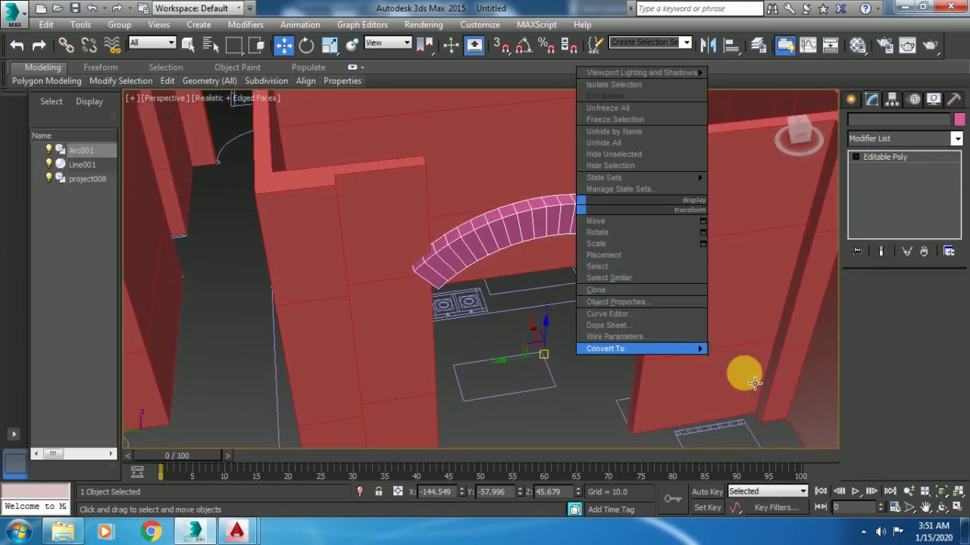
pyautogui.click(917, 299)
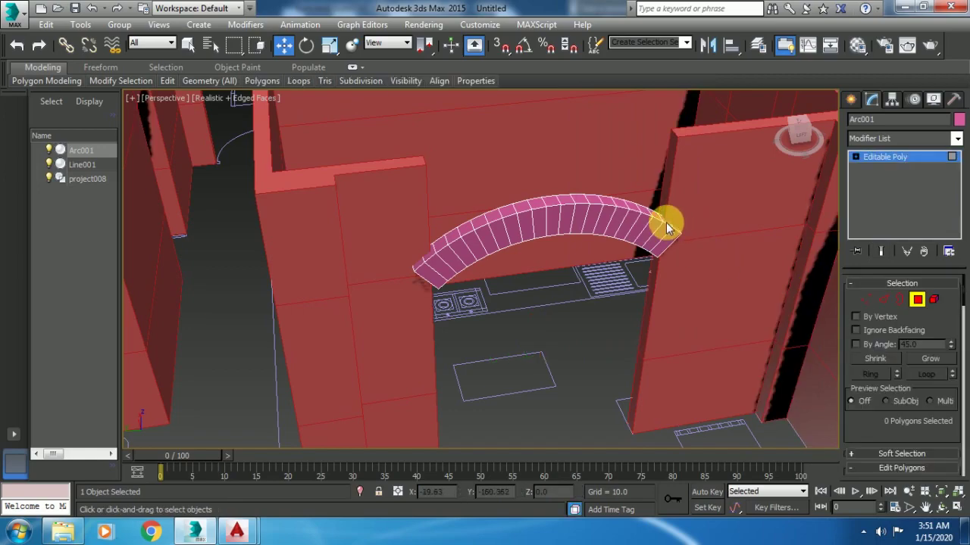
pyautogui.click(886, 156)
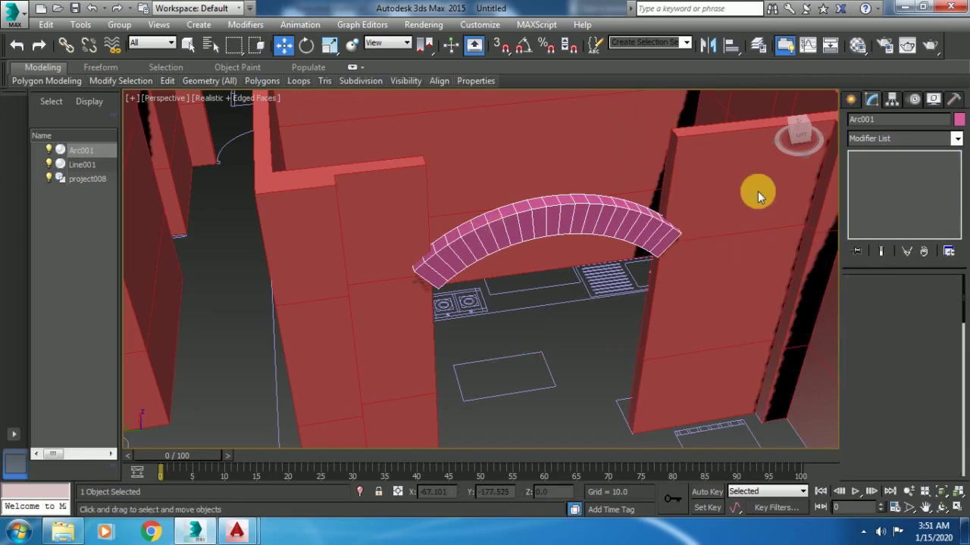
pyautogui.keyDown('alt'); pyautogui.moveTo(760, 195); pyautogui.dragTo(723, 205, button='middle'); pyautogui.keyUp('alt')
pyautogui.moveTo(540, 335); pyautogui.dragTo(532, 330)
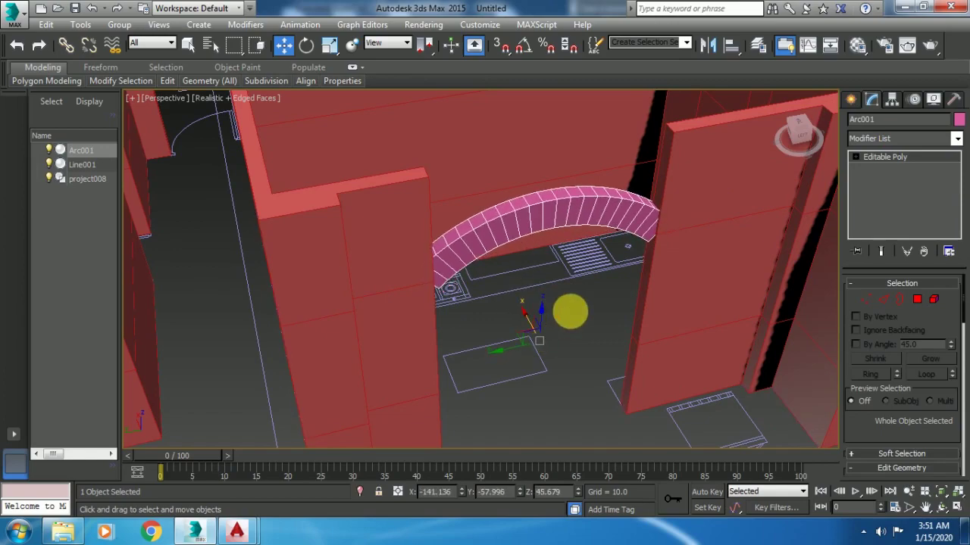
pyautogui.moveTo(566, 310)
pyautogui.keyDown('alt'); pyautogui.mouseDown(button='middle')
pyautogui.moveTo(547, 322)
pyautogui.moveTo(552, 303)
pyautogui.moveTo(429, 273)
pyautogui.mouseUp(button='middle'); pyautogui.keyUp('alt')
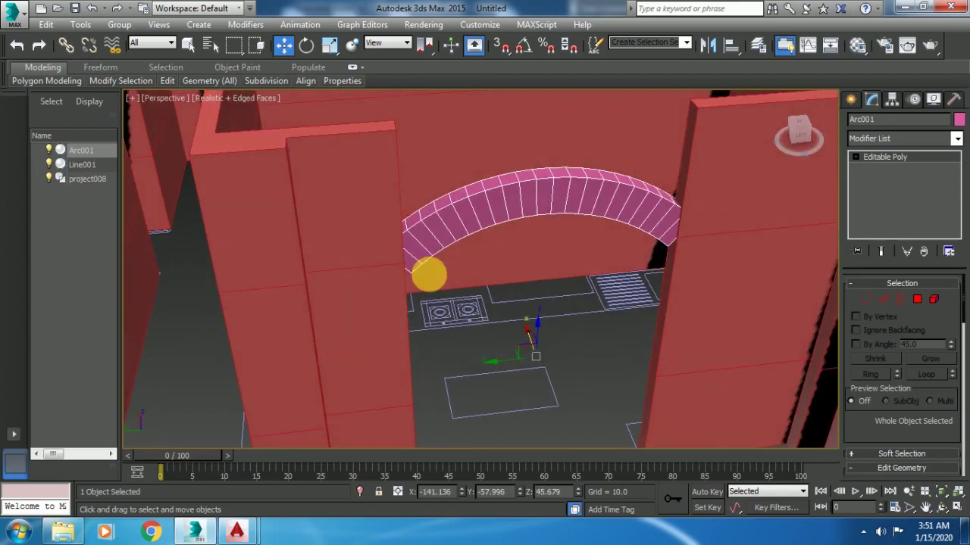
pyautogui.hotkey('ctrl', 'z')
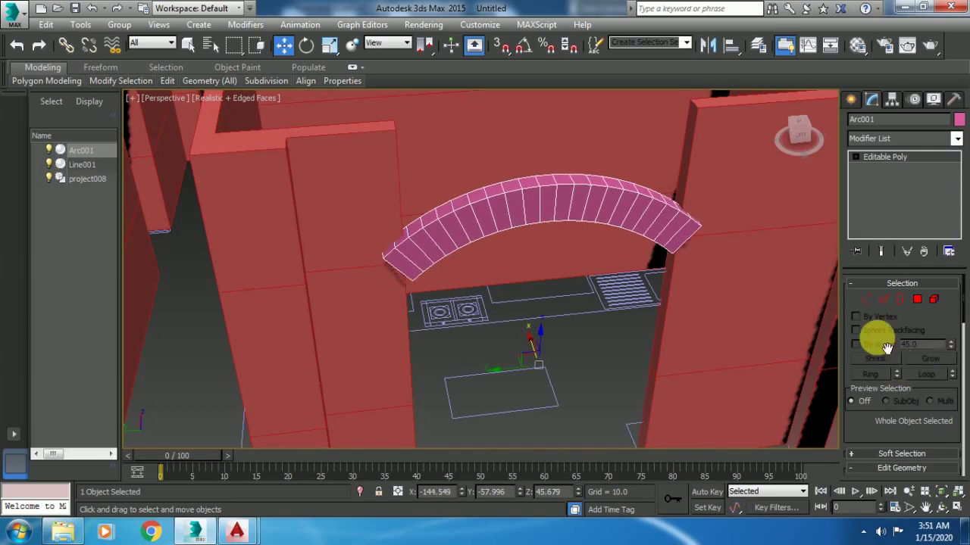
# - Undo back to the Arc spline and adjust its rectangular profile length and width
pyautogui.hotkey('ctrl', 'z')
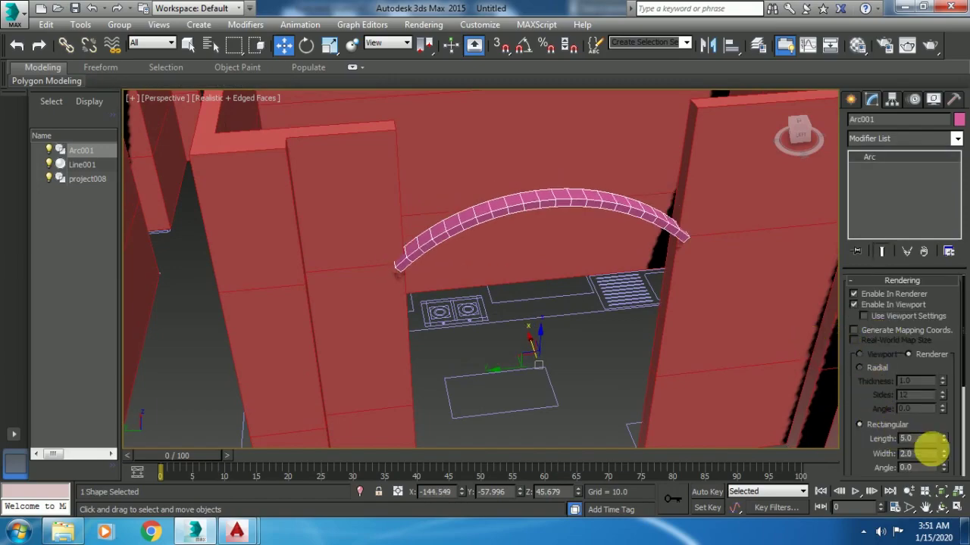
pyautogui.scroll(-1, 885, 405)
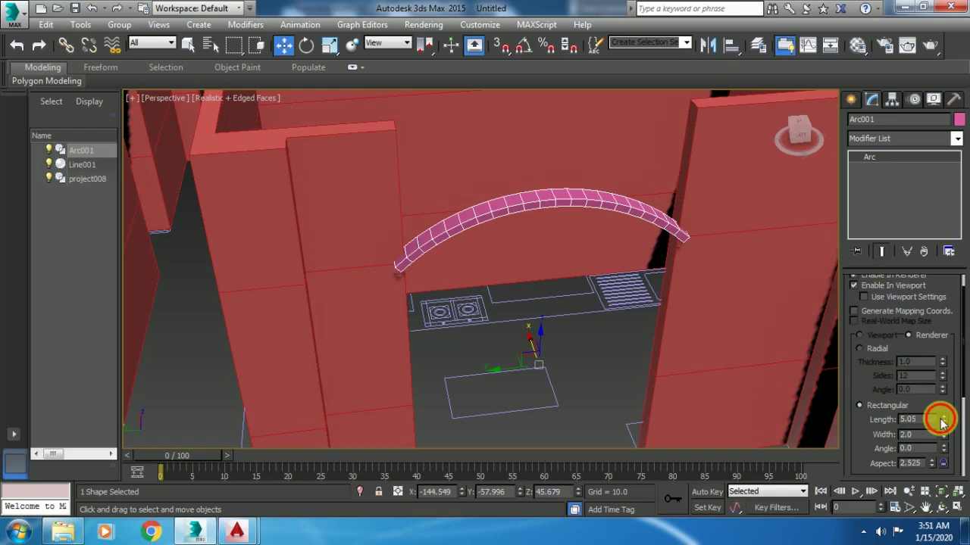
pyautogui.moveTo(942, 422); pyautogui.dragTo(952, 439)
pyautogui.doubleClick(909, 419)
pyautogui.scroll(-1, 919, 409)
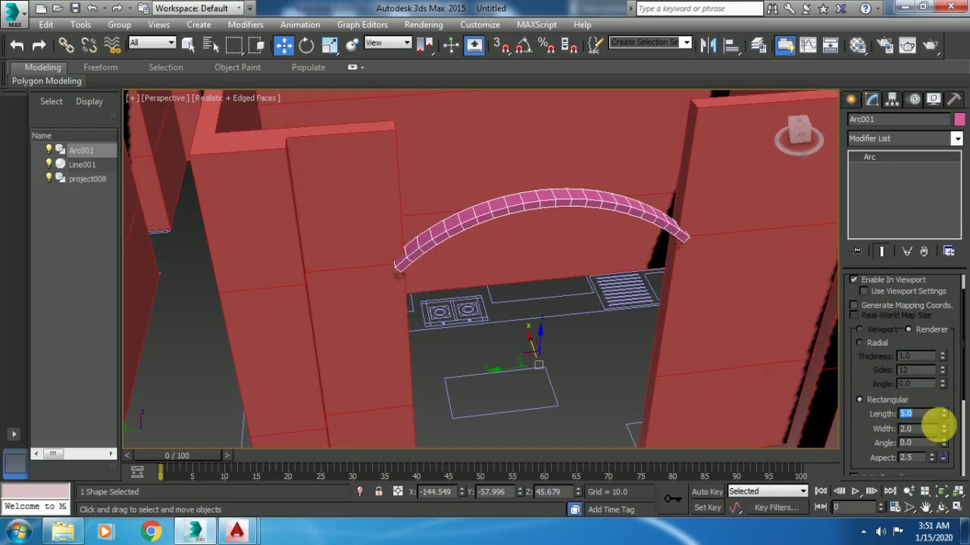
pyautogui.moveTo(945, 433)
pyautogui.mouseDown()
pyautogui.moveTo(926, 396)
pyautogui.moveTo(916, 320)
pyautogui.moveTo(925, 307)
pyautogui.moveTo(909, 255)
pyautogui.moveTo(894, 244)
pyautogui.moveTo(908, 219)
pyautogui.mouseUp()
# - Shift the arc over the opening and fine-tune the profile to Length 5.0, Width 6.273
pyautogui.keyDown('alt'); pyautogui.moveTo(528, 268); pyautogui.dragTo(543, 326, button='middle'); pyautogui.keyUp('alt')
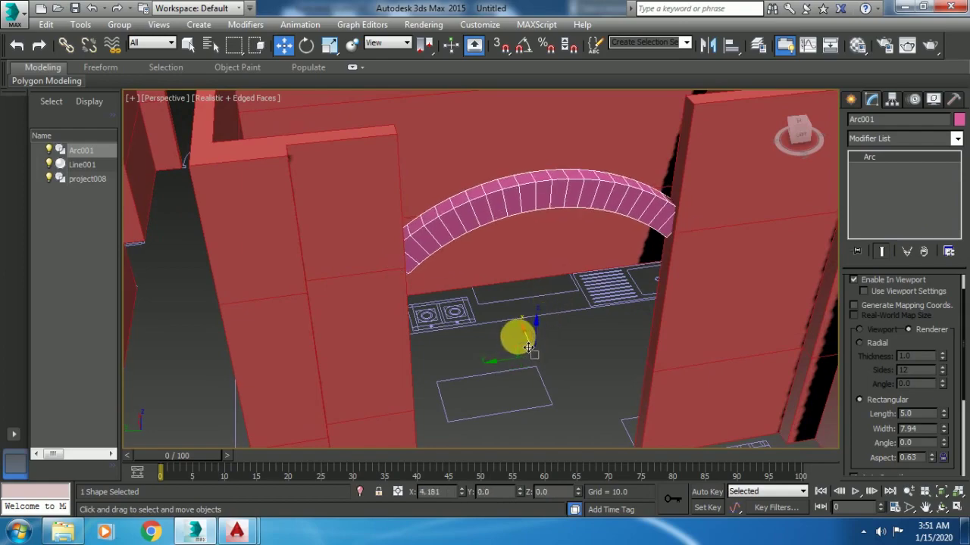
pyautogui.moveTo(538, 356); pyautogui.dragTo(684, 251)
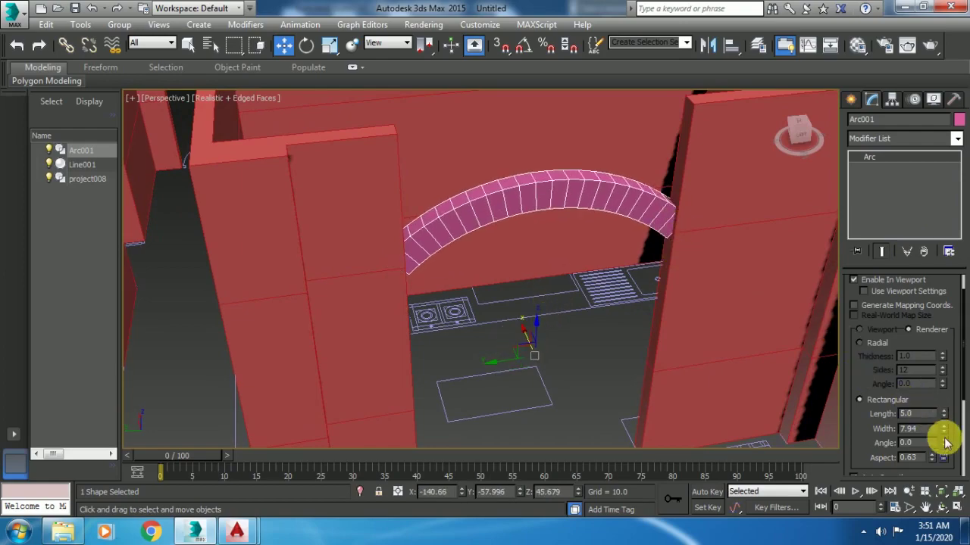
pyautogui.moveTo(944, 434); pyautogui.dragTo(956, 451)
pyautogui.keyDown('alt'); pyautogui.moveTo(692, 357); pyautogui.dragTo(684, 353, button='middle'); pyautogui.keyUp('alt')
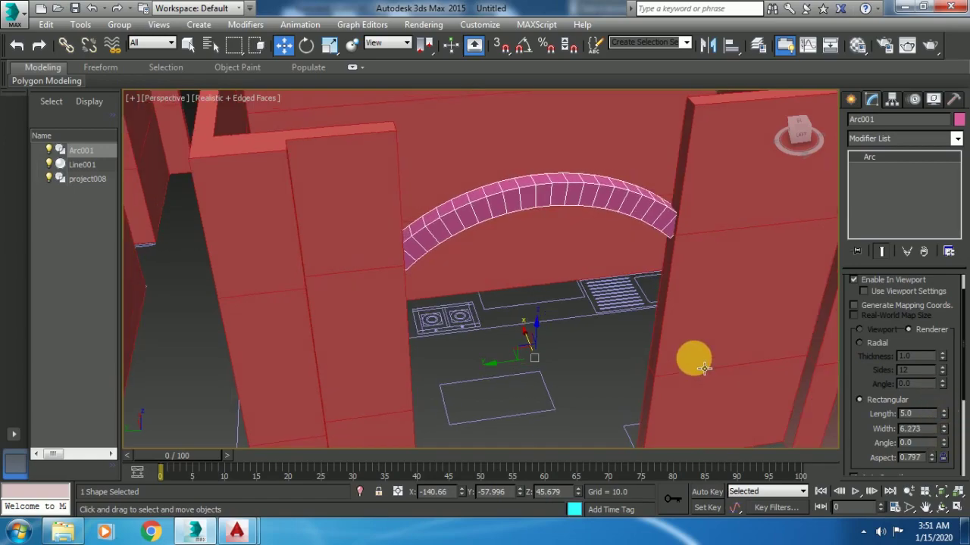
pyautogui.press('r')
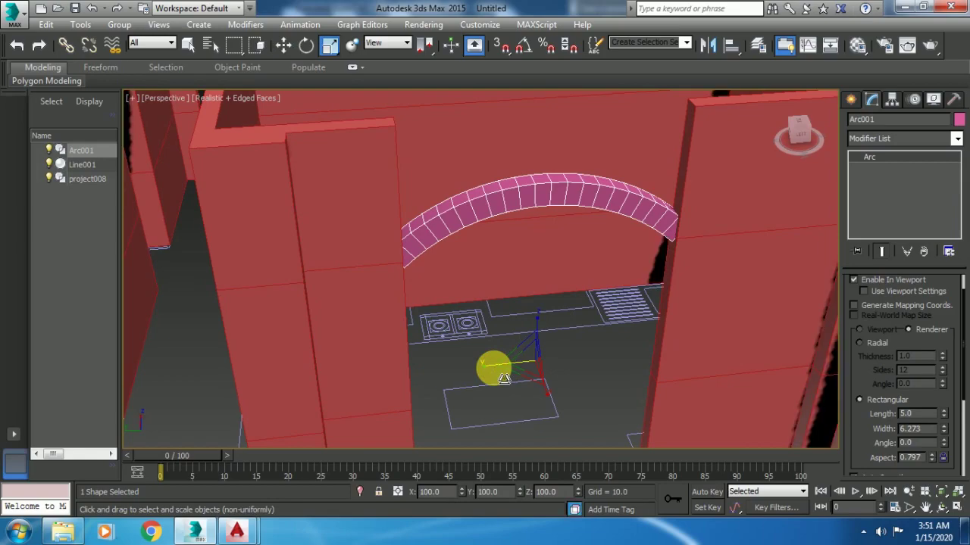
# - Scale the arc wider and flatter, then move it centred and up to Z 47.925
pyautogui.moveTo(497, 379)
pyautogui.mouseDown()
pyautogui.moveTo(485, 384)
pyautogui.moveTo(503, 385)
pyautogui.mouseUp()
pyautogui.press('w')
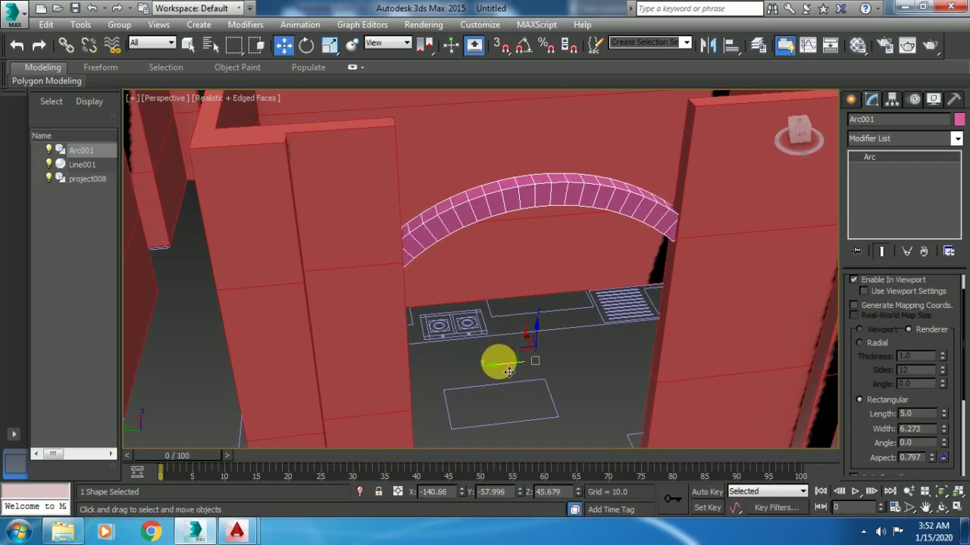
pyautogui.moveTo(515, 372)
pyautogui.mouseDown()
pyautogui.moveTo(502, 372)
pyautogui.moveTo(510, 372)
pyautogui.mouseUp()
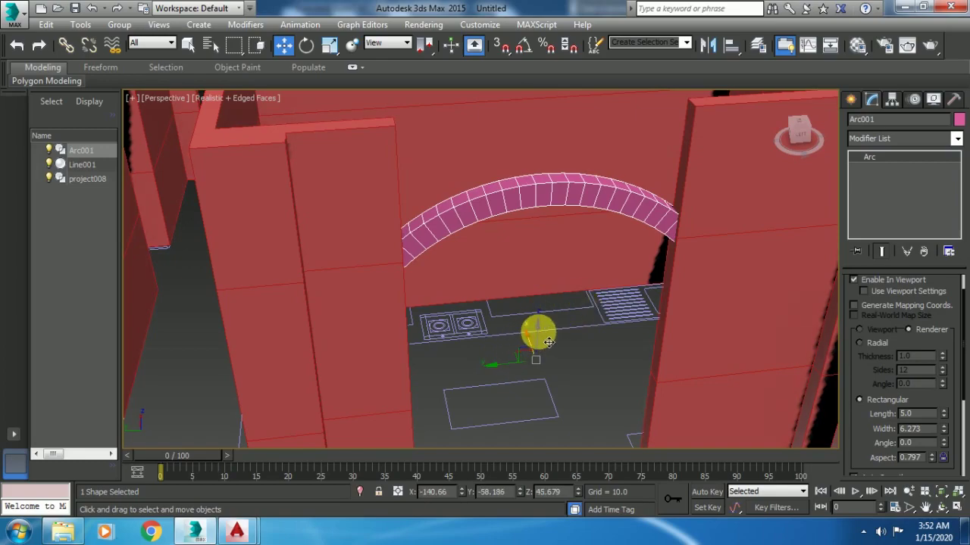
pyautogui.moveTo(549, 343); pyautogui.dragTo(542, 335)
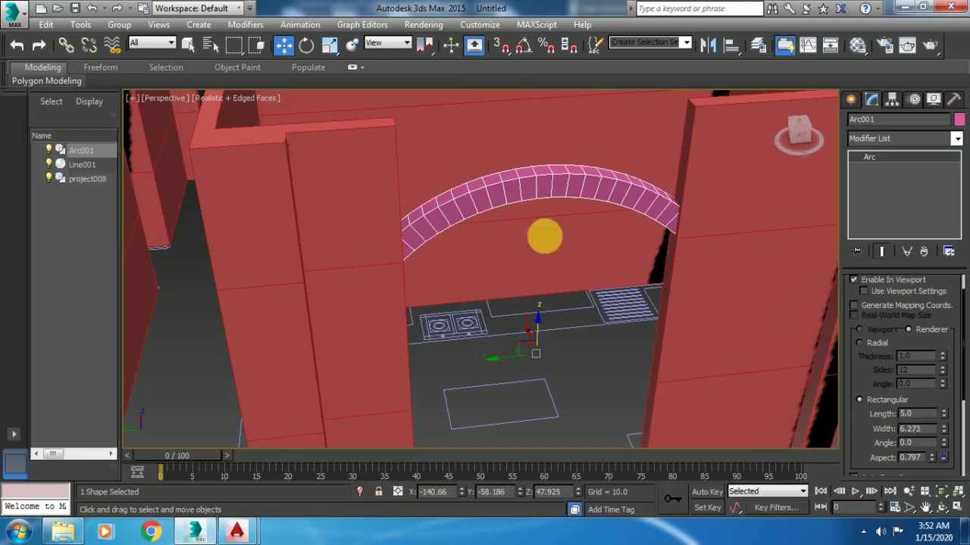
# - Convert the arc to Editable Poly and begin selecting its top faces in Polygon mode
pyautogui.rightClick(566, 179)
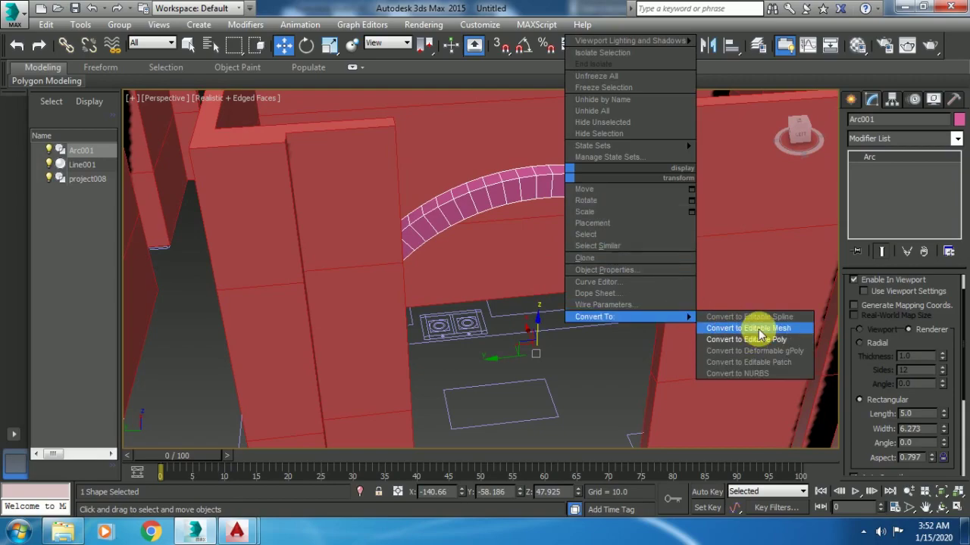
pyautogui.click(708, 338)
pyautogui.click(917, 300)
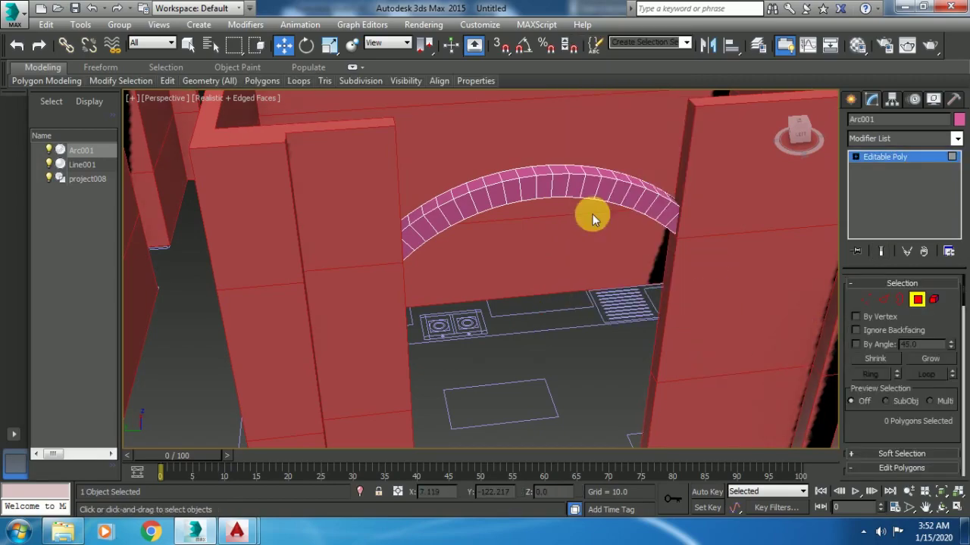
pyautogui.keyDown('alt'); pyautogui.moveTo(591, 212); pyautogui.dragTo(595, 224, button='middle'); pyautogui.keyUp('alt')
pyautogui.click(569, 175)
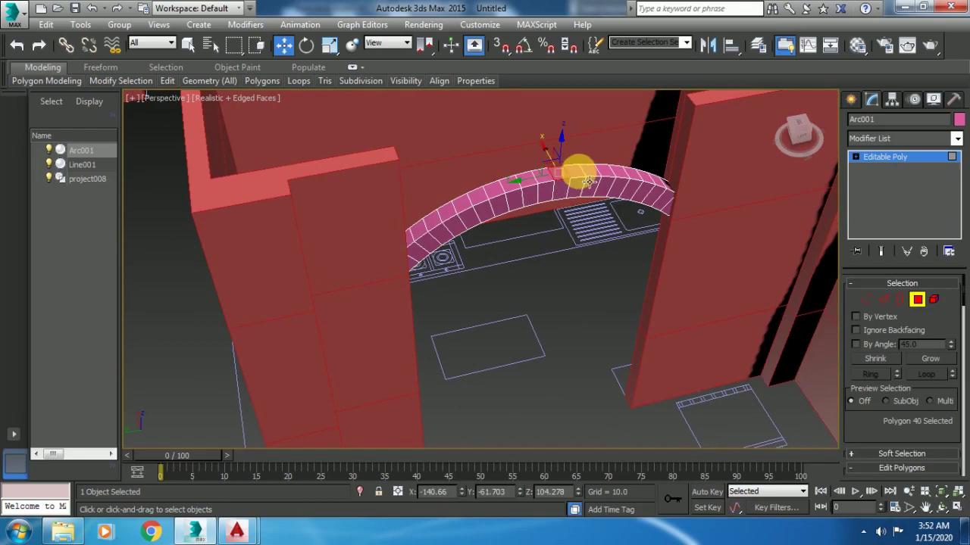
pyautogui.keyDown('shift'); pyautogui.click(578, 170); pyautogui.keyUp('shift')
# - Select all 19 top faces along the arch from end to end
pyautogui.keyDown('alt'); pyautogui.moveTo(656, 173); pyautogui.dragTo(684, 206, button='middle'); pyautogui.keyUp('alt')
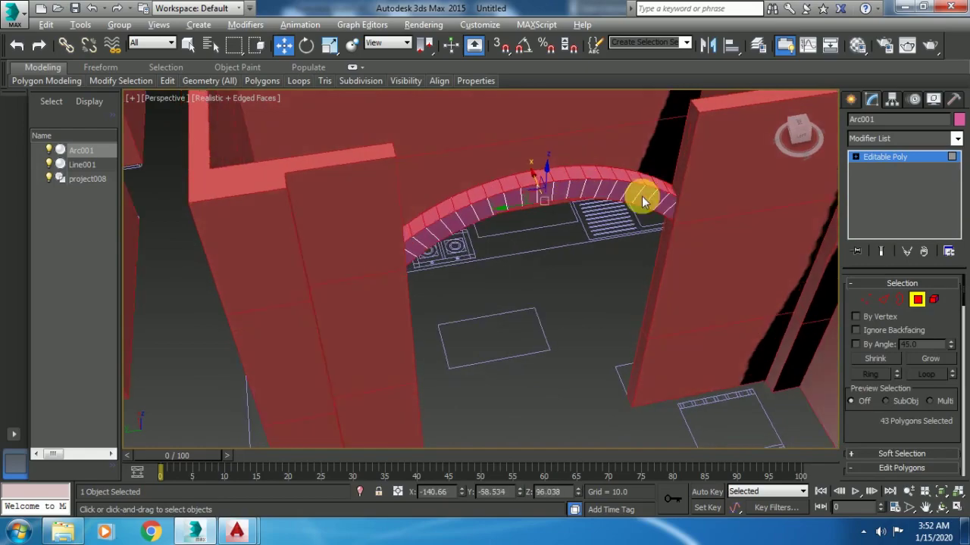
pyautogui.click(686, 208)
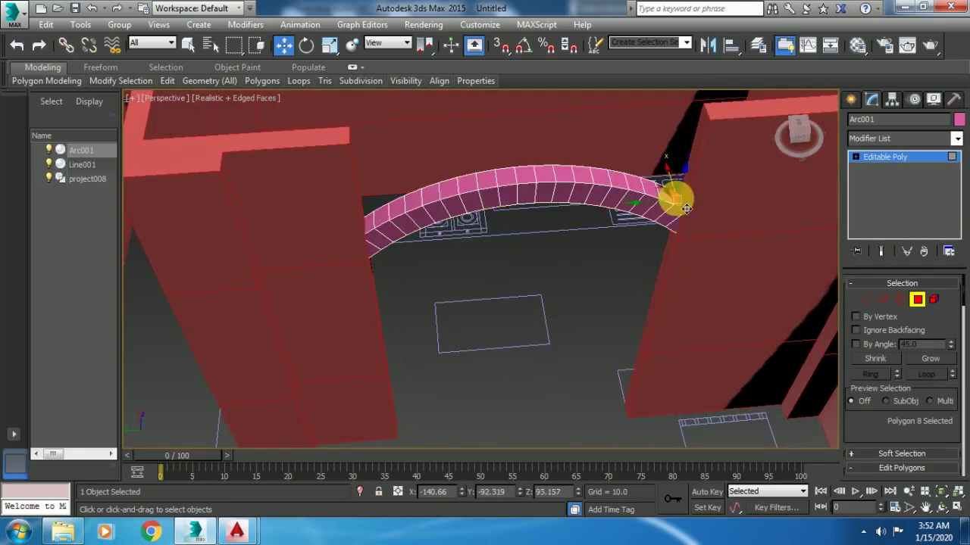
pyautogui.keyDown('ctrl'); pyautogui.click(621, 192); pyautogui.keyUp('ctrl')
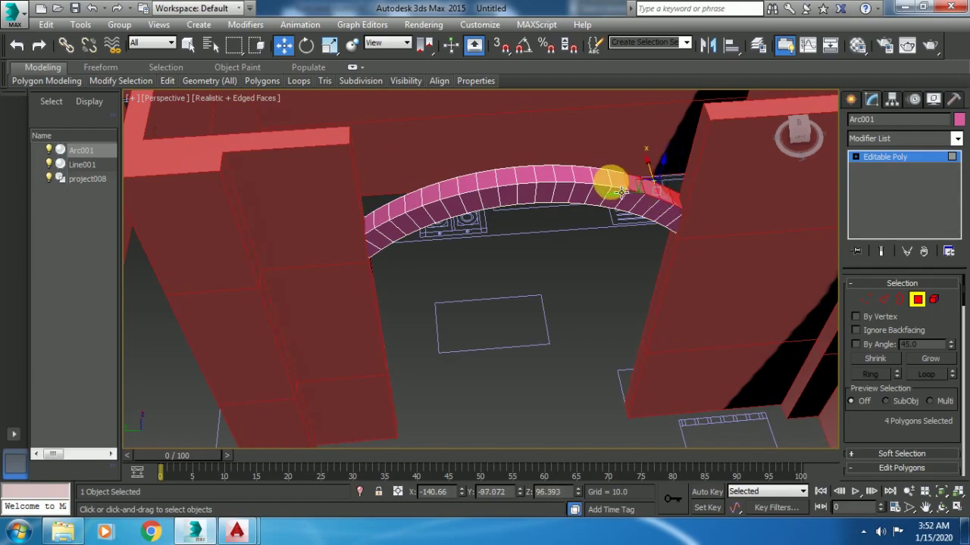
pyautogui.keyDown('ctrl'); pyautogui.click(581, 179); pyautogui.keyUp('ctrl')
pyautogui.keyDown('ctrl'); pyautogui.click(565, 181); pyautogui.keyUp('ctrl')
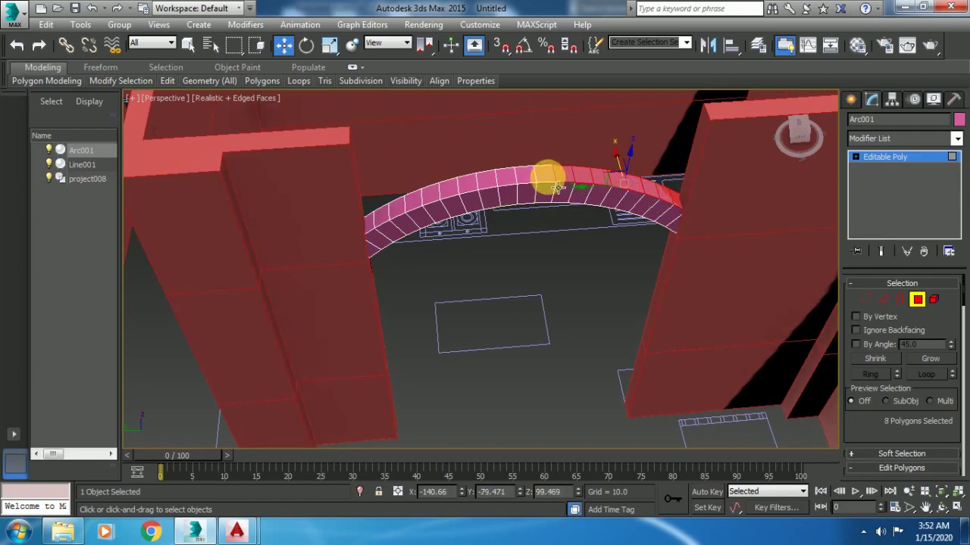
pyautogui.keyDown('ctrl'); pyautogui.click(530, 175); pyautogui.keyUp('ctrl')
pyautogui.keyDown('ctrl'); pyautogui.click(507, 177); pyautogui.keyUp('ctrl')
pyautogui.keyDown('ctrl'); pyautogui.click(475, 192); pyautogui.keyUp('ctrl')
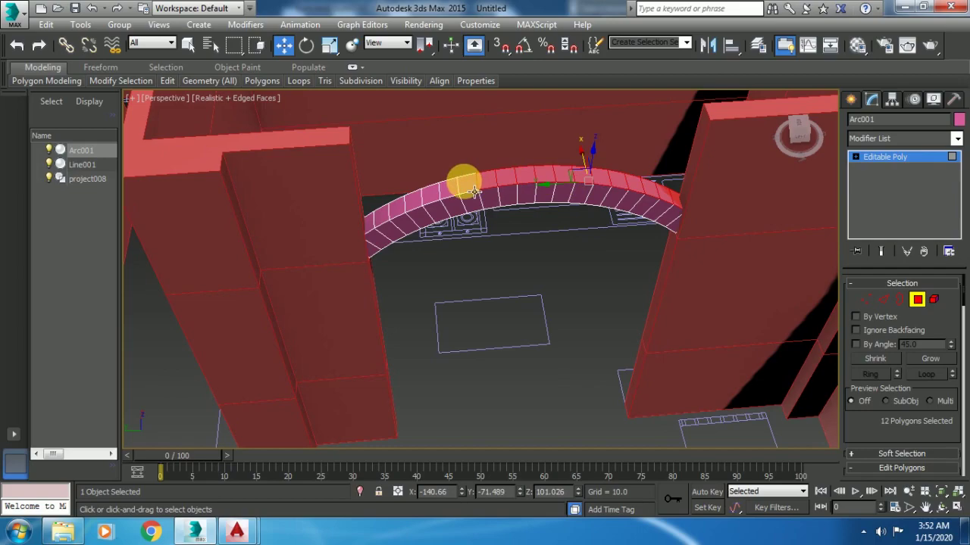
pyautogui.keyDown('ctrl'); pyautogui.click(439, 189); pyautogui.keyUp('ctrl')
pyautogui.keyDown('ctrl'); pyautogui.click(430, 203); pyautogui.keyUp('ctrl')
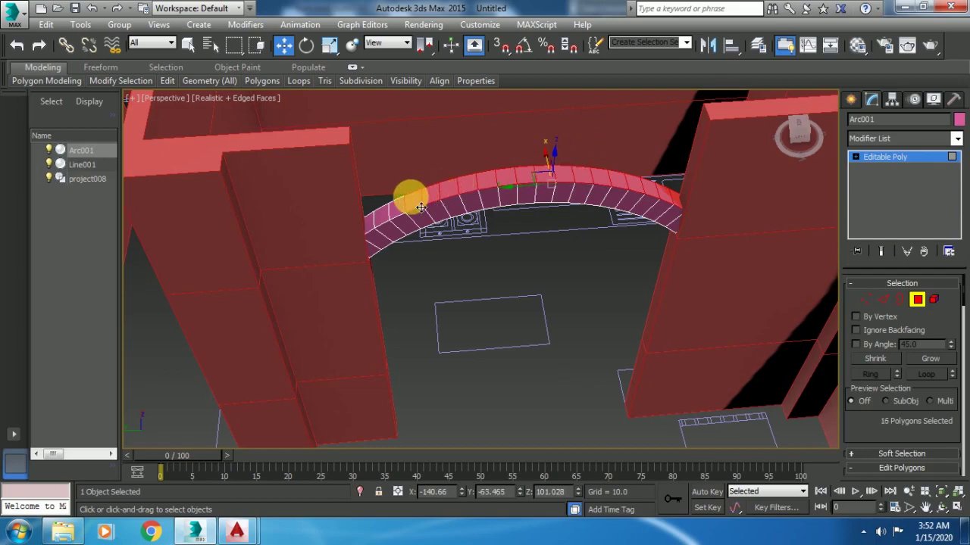
pyautogui.keyDown('ctrl'); pyautogui.click(379, 215); pyautogui.keyUp('ctrl')
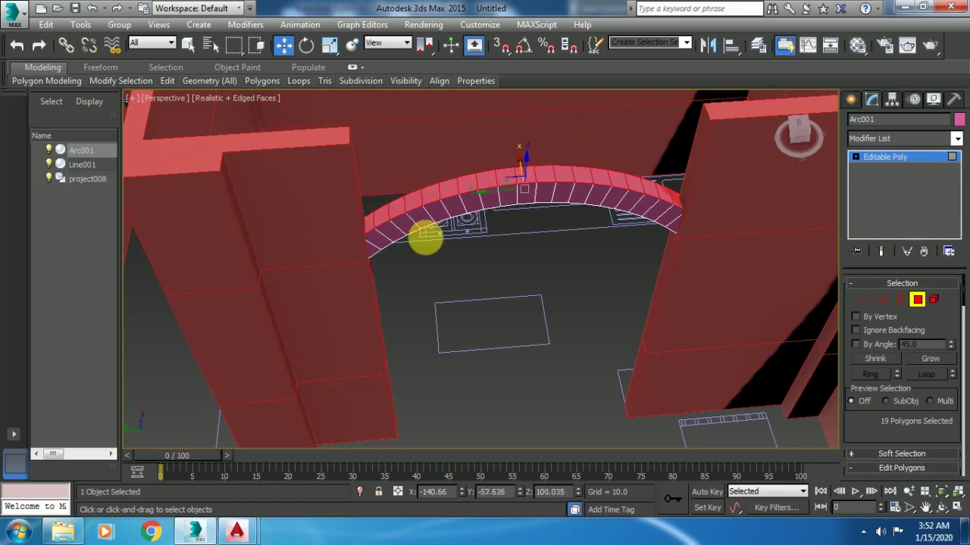
pyautogui.keyDown('alt'); pyautogui.moveTo(581, 225); pyautogui.dragTo(685, 202, button='middle'); pyautogui.keyUp('alt')
# - Extrude the selected top faces about 27 units upward toward the wall top
pyautogui.rightClick(681, 199)
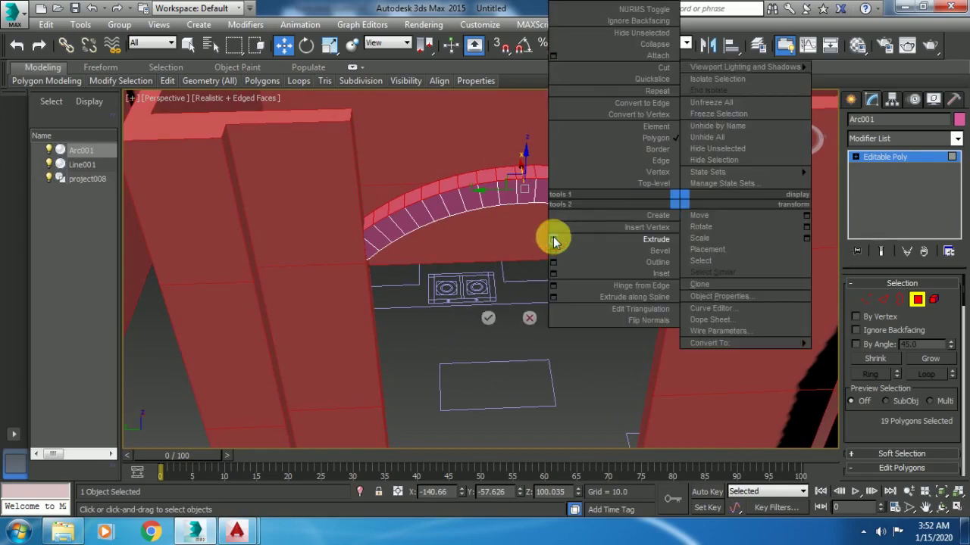
pyautogui.click(553, 240)
pyautogui.moveTo(491, 297); pyautogui.dragTo(489, 232)
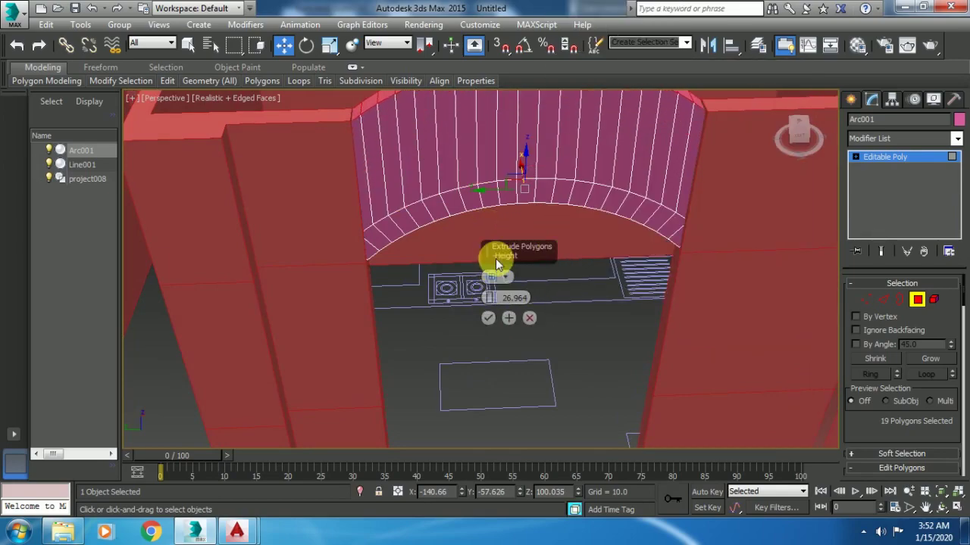
pyautogui.click(488, 319)
pyautogui.scroll(-3, 498, 280)
pyautogui.keyDown('alt'); pyautogui.moveTo(498, 293); pyautogui.dragTo(523, 147, button='middle'); pyautogui.keyUp('alt')
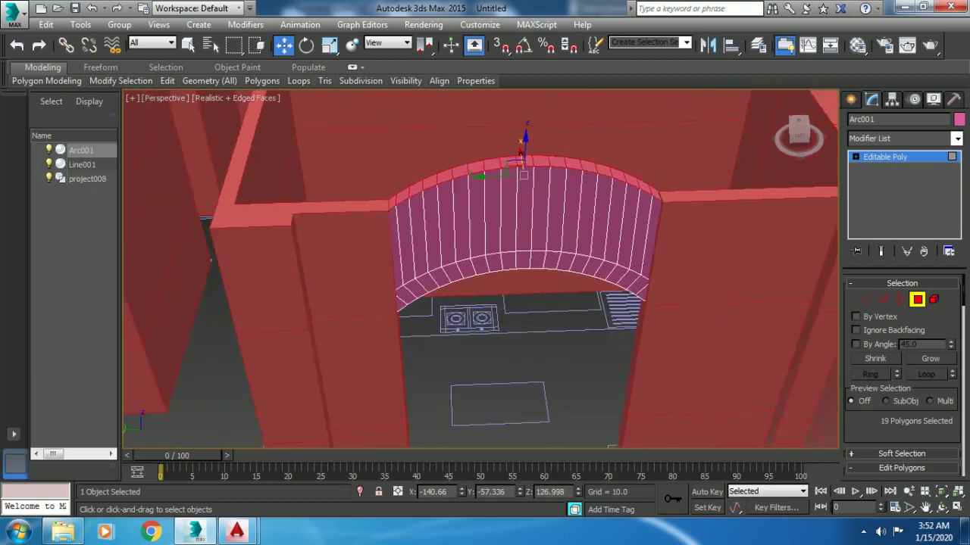
pyautogui.scroll(2, 539, 229)
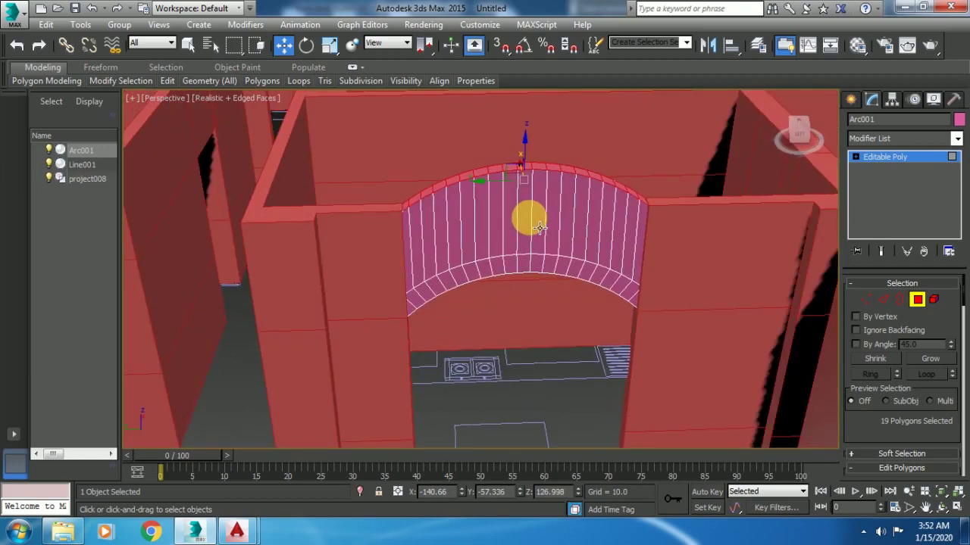
# - Scale the extruded top flat on Z and move it down flush with the wall tops
pyautogui.press('r')
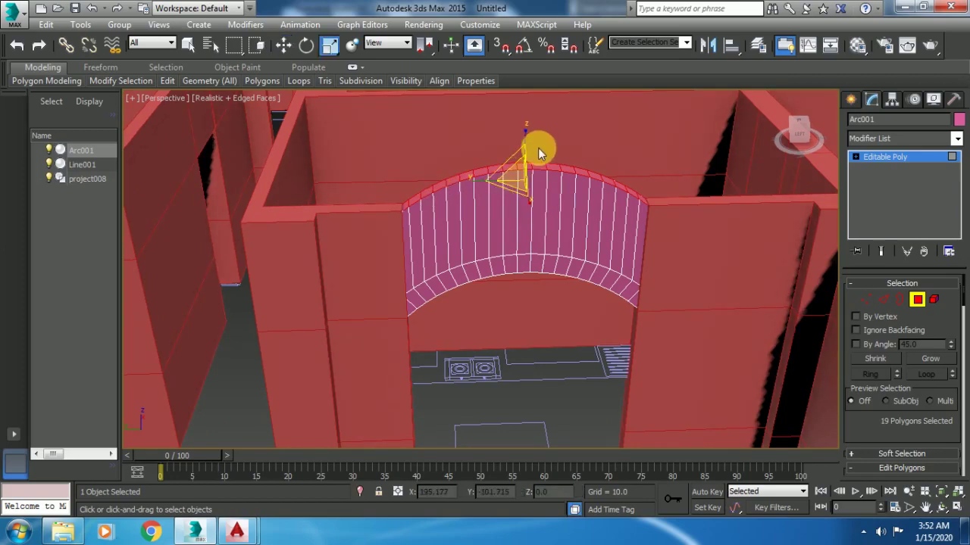
pyautogui.moveTo(534, 154); pyautogui.dragTo(579, 514)
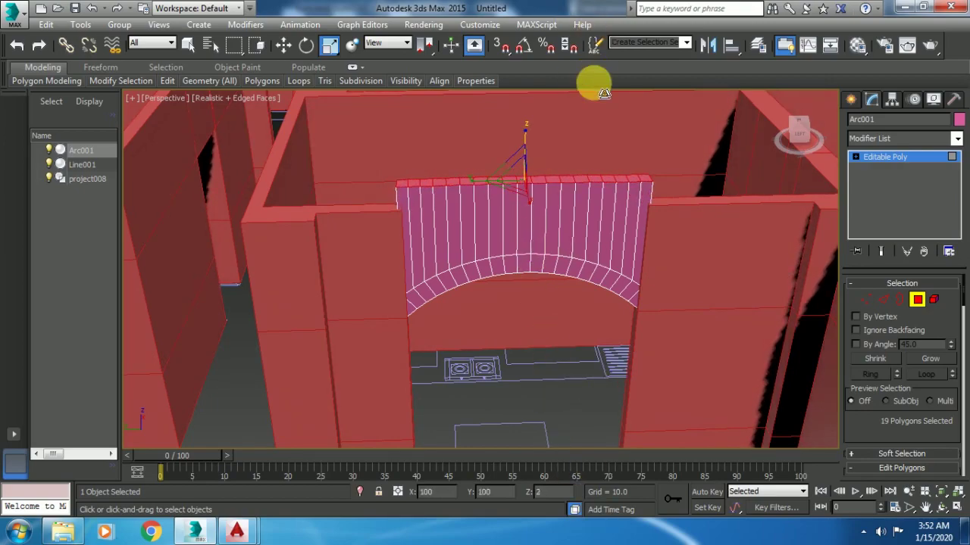
pyautogui.press('w')
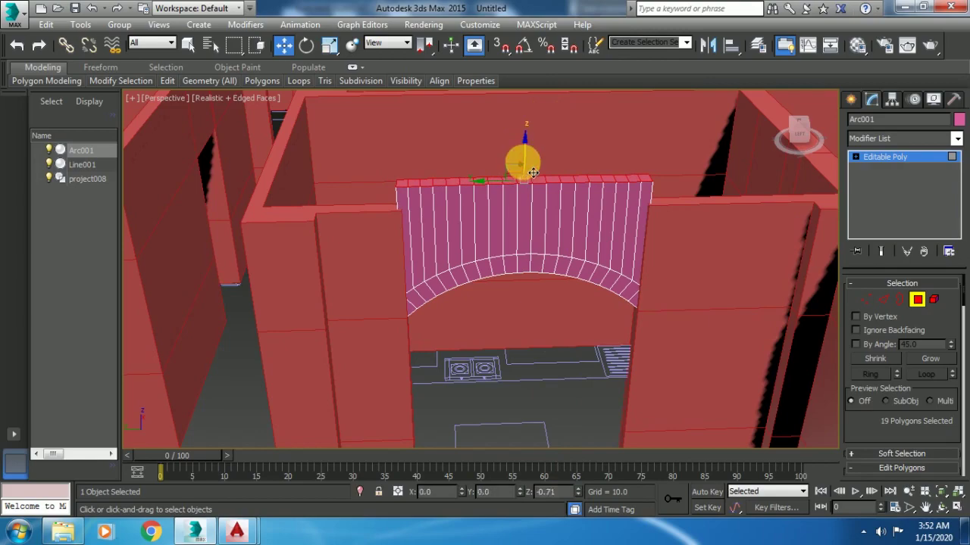
pyautogui.moveTo(523, 157); pyautogui.dragTo(532, 185)
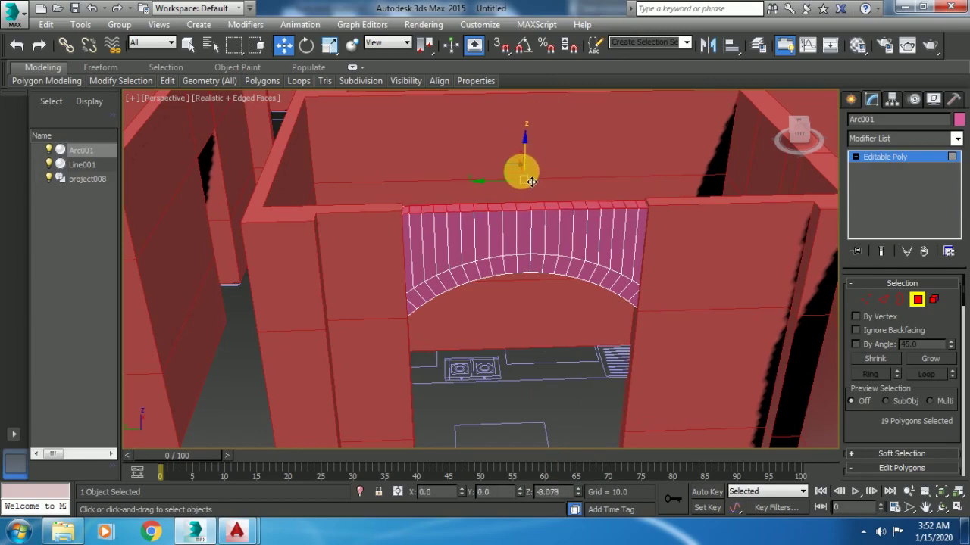
pyautogui.click(916, 299)
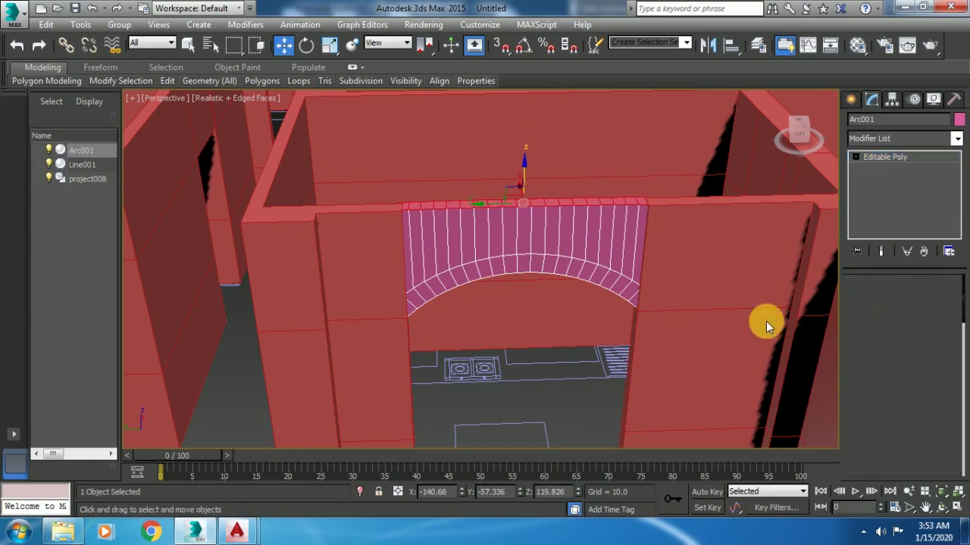
# - Give Line001, project008 and Arc001 one shared red object colour, then deselect
pyautogui.keyDown('ctrl'); pyautogui.click(678, 280); pyautogui.keyUp('ctrl')
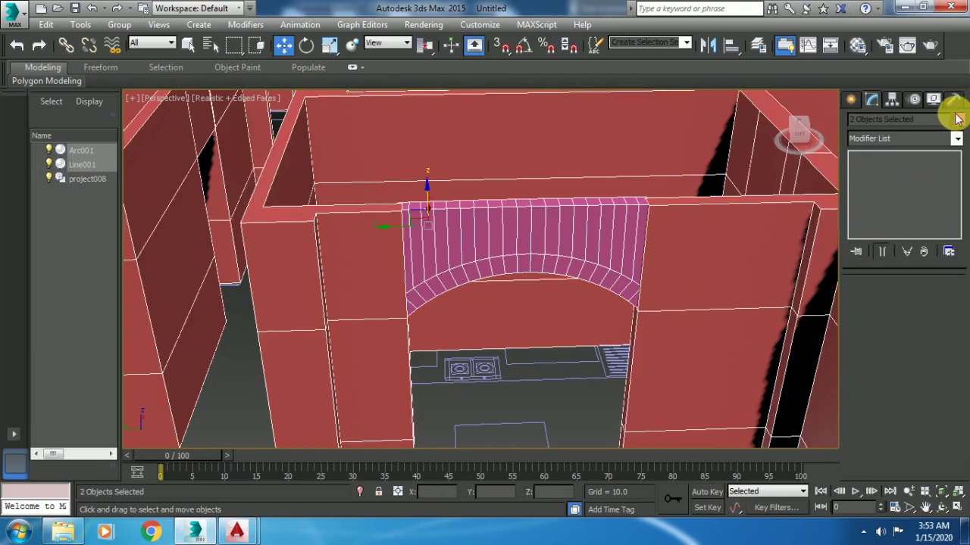
pyautogui.click(552, 253)
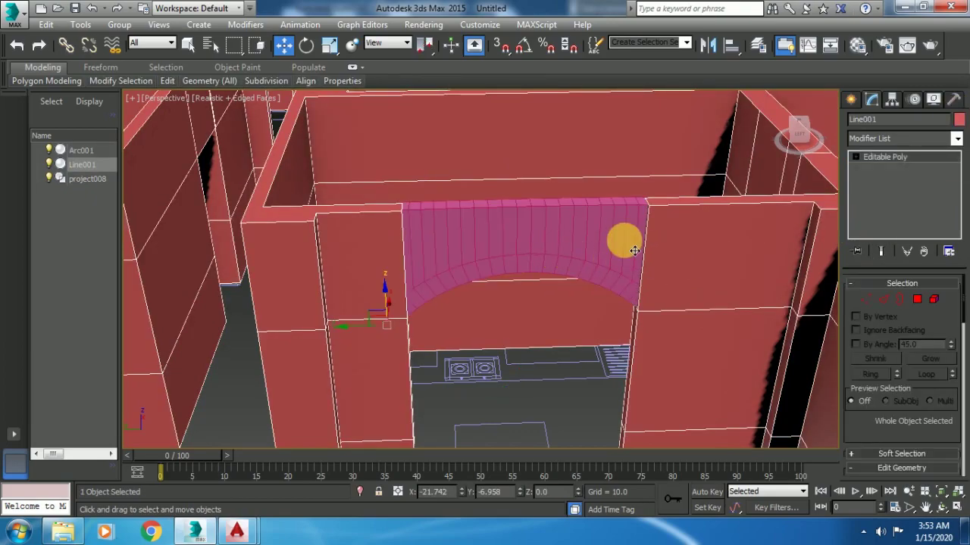
pyautogui.keyDown('ctrl'); pyautogui.click(573, 217); pyautogui.keyUp('ctrl')
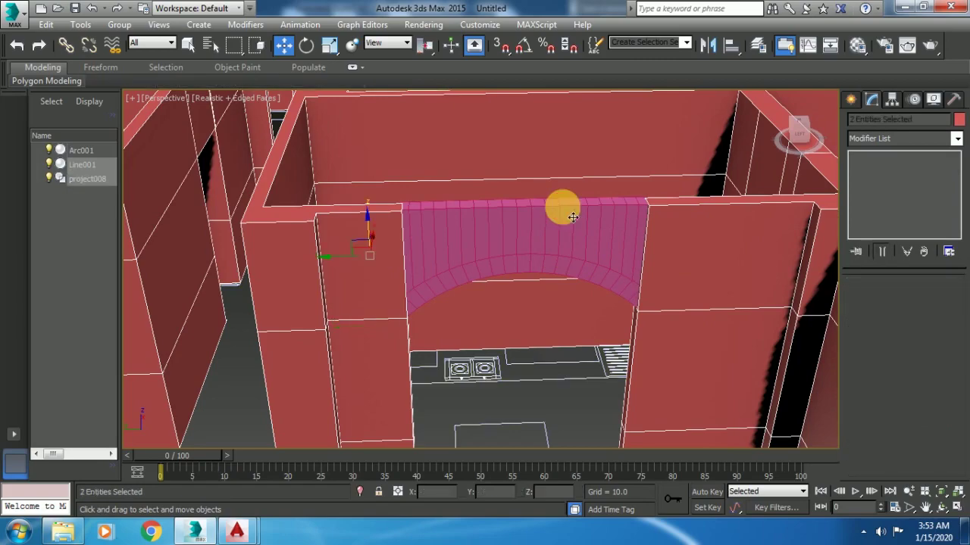
pyautogui.moveTo(573, 212)
pyautogui.keyDown('alt'); pyautogui.mouseDown(button='middle')
pyautogui.moveTo(569, 234)
pyautogui.moveTo(573, 192)
pyautogui.moveTo(596, 288)
pyautogui.mouseUp(button='middle'); pyautogui.keyUp('alt')
pyautogui.keyDown('ctrl'); pyautogui.click(596, 288); pyautogui.keyUp('ctrl')
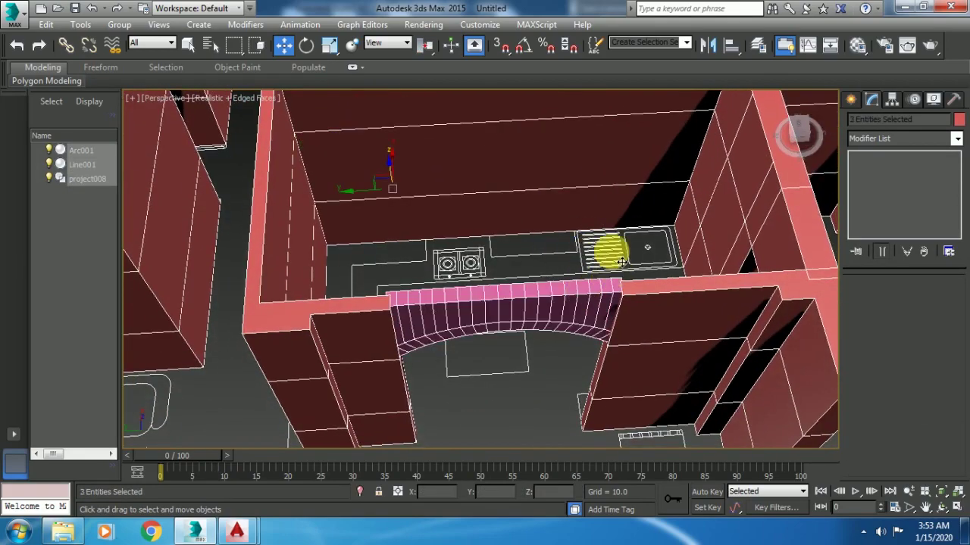
pyautogui.keyDown('alt'); pyautogui.moveTo(612, 250); pyautogui.dragTo(666, 219, button='middle'); pyautogui.keyUp('alt')
pyautogui.click(959, 122)
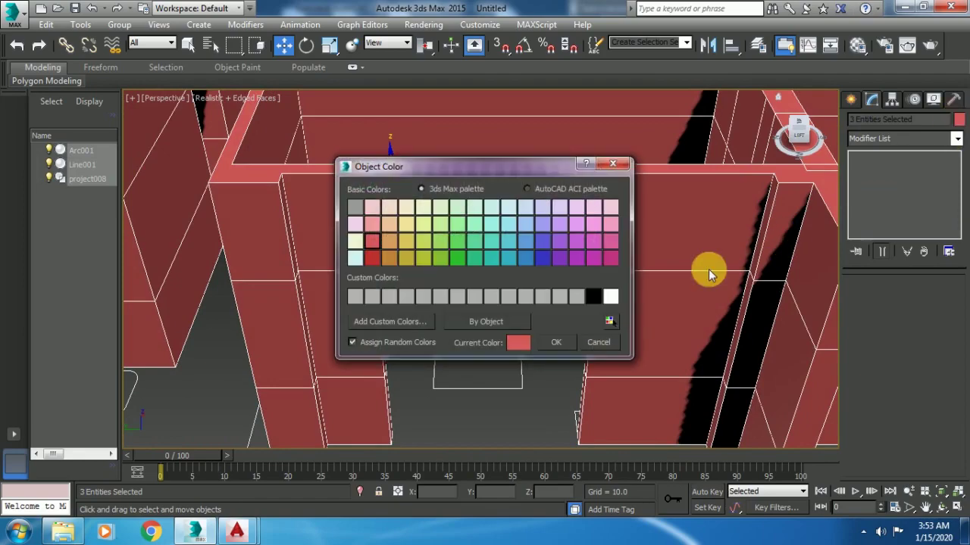
pyautogui.click(563, 342)
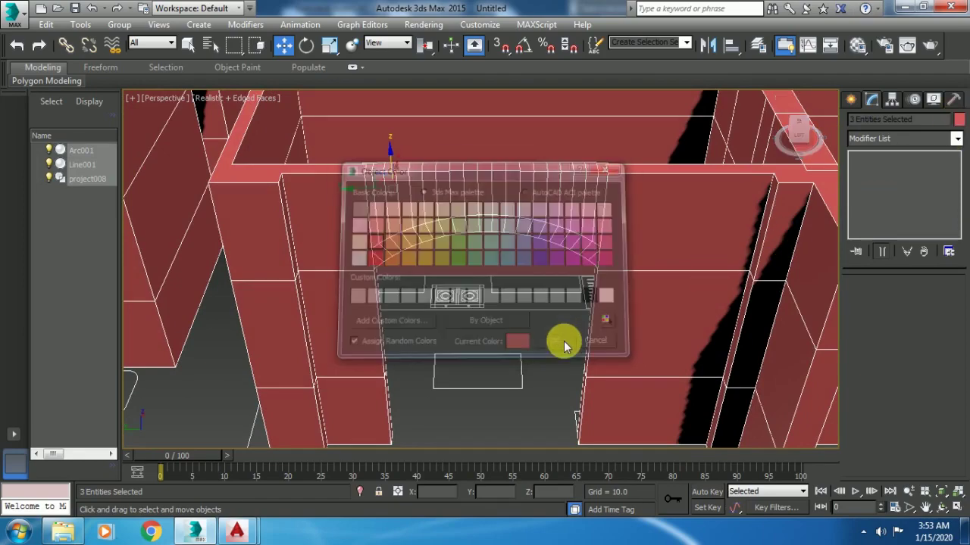
pyautogui.click(536, 412)
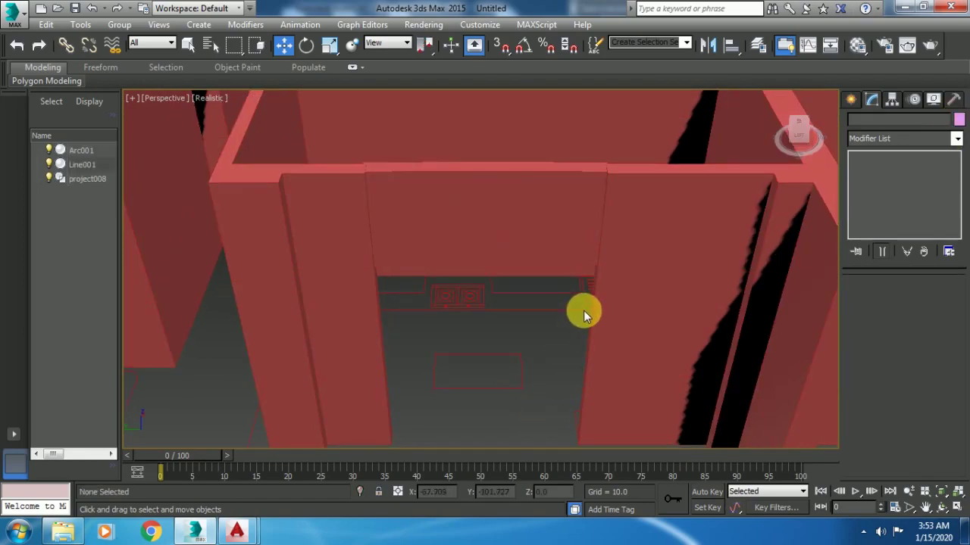
# - Select the Line001 walls near the doorway and switch on the 3D vertex snap toggle
pyautogui.scroll(3, 584, 293)
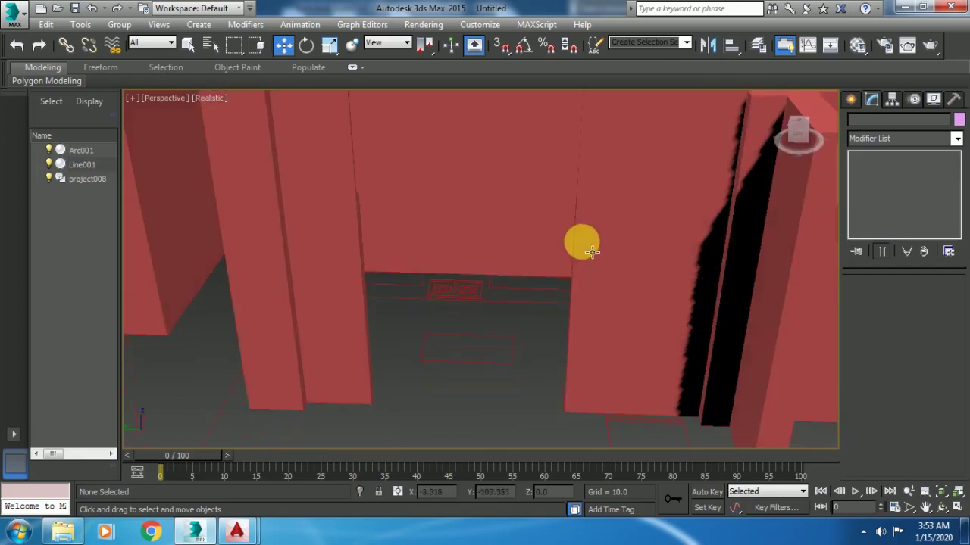
pyautogui.scroll(3, 580, 240)
pyautogui.moveTo(590, 249)
pyautogui.keyDown('alt'); pyautogui.mouseDown(button='middle')
pyautogui.moveTo(628, 281)
pyautogui.moveTo(649, 256)
pyautogui.moveTo(664, 275)
pyautogui.moveTo(710, 207)
pyautogui.moveTo(688, 225)
pyautogui.moveTo(554, 247)
pyautogui.mouseUp(button='middle'); pyautogui.keyUp('alt')
pyautogui.scroll(2, 530, 248)
pyautogui.scroll(2, 504, 249)
pyautogui.scroll(2, 505, 249)
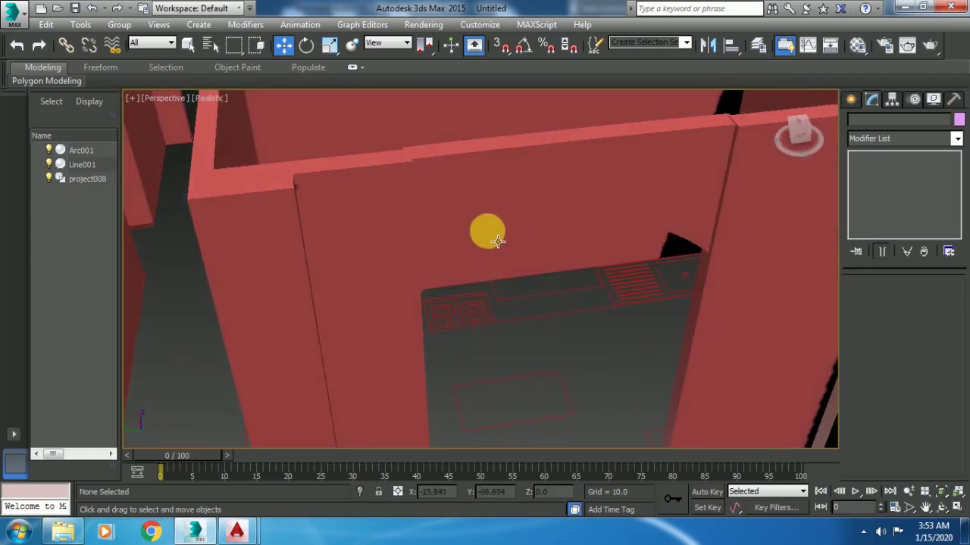
pyautogui.scroll(-2, 485, 233)
pyautogui.click(468, 160)
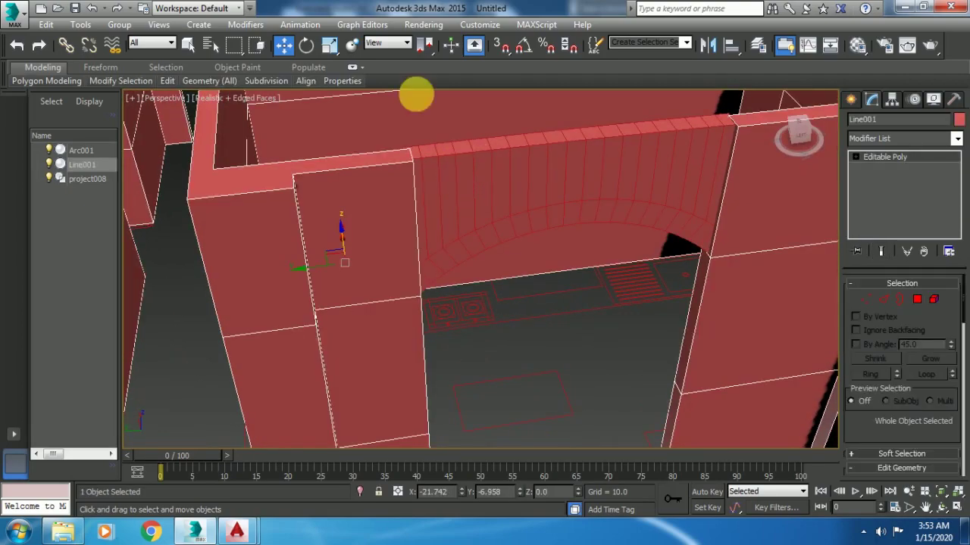
pyautogui.click(500, 46)
# - Snap Arc001's corner onto the wall's top corner above the kitchen doorway
pyautogui.moveTo(489, 125)
pyautogui.keyDown('alt'); pyautogui.mouseDown(button='middle')
pyautogui.moveTo(422, 232)
pyautogui.moveTo(424, 254)
pyautogui.mouseUp(button='middle'); pyautogui.keyUp('alt')
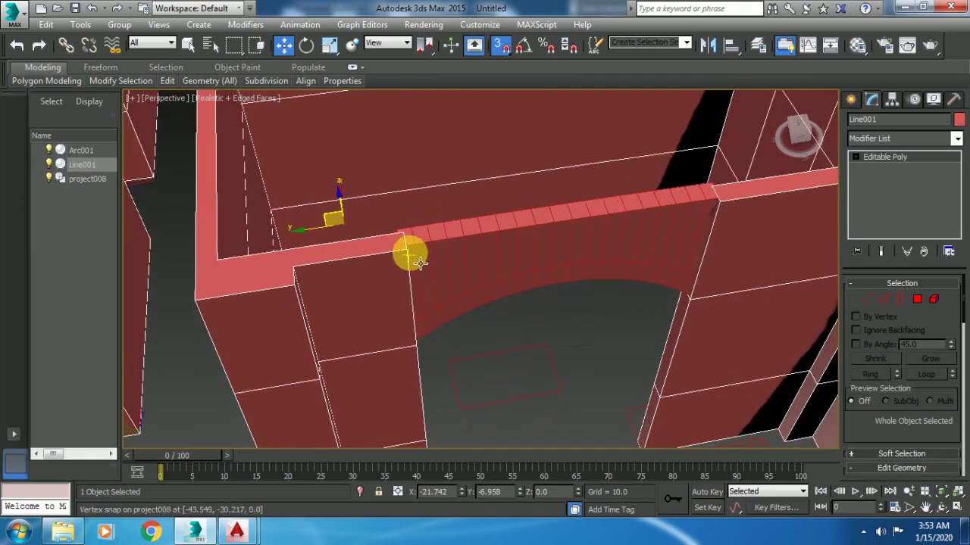
pyautogui.click(474, 250)
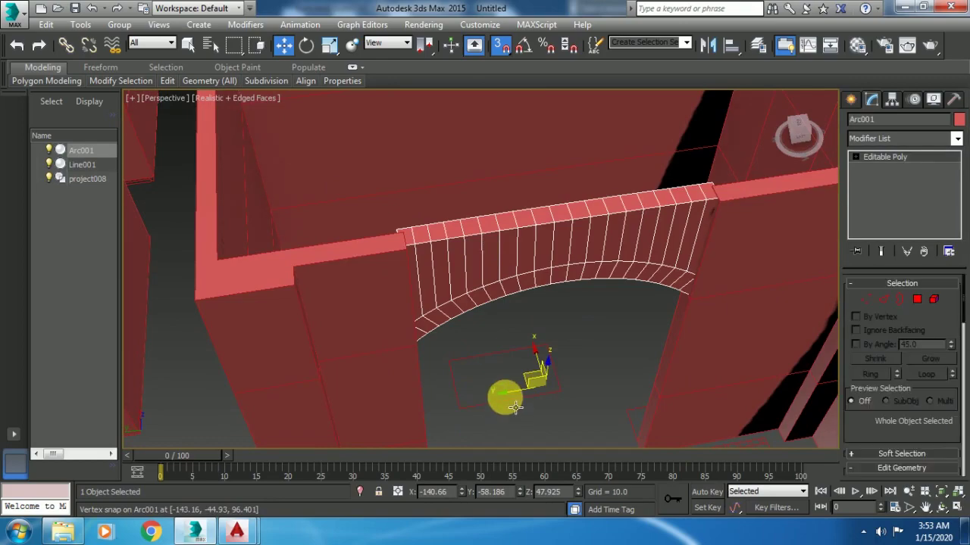
pyautogui.moveTo(519, 400)
pyautogui.mouseDown()
pyautogui.moveTo(447, 227)
pyautogui.moveTo(409, 240)
pyautogui.mouseUp()
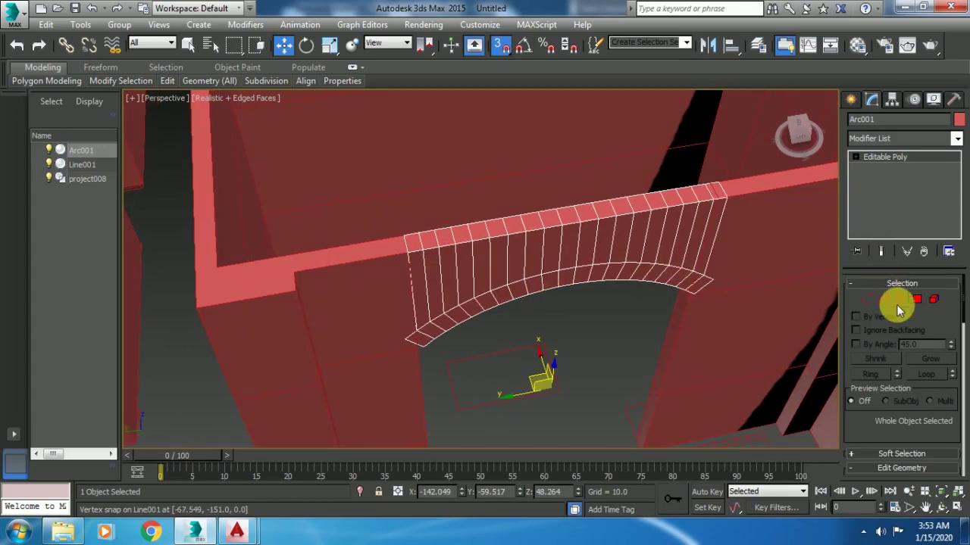
pyautogui.click(610, 339)
# - Select the arch, turn on edged faces with F4, and orbit to face it
pyautogui.scroll(2, 610, 333)
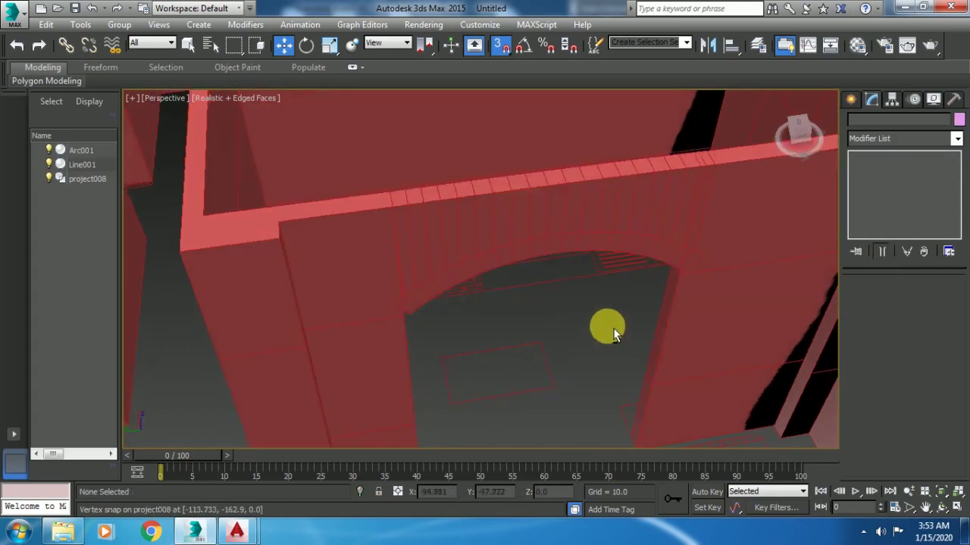
pyautogui.scroll(2, 610, 331)
pyautogui.moveTo(572, 286)
pyautogui.keyDown('alt'); pyautogui.mouseDown(button='middle')
pyautogui.moveTo(554, 260)
pyautogui.moveTo(627, 294)
pyautogui.moveTo(595, 281)
pyautogui.moveTo(544, 290)
pyautogui.mouseUp(button='middle'); pyautogui.keyUp('alt')
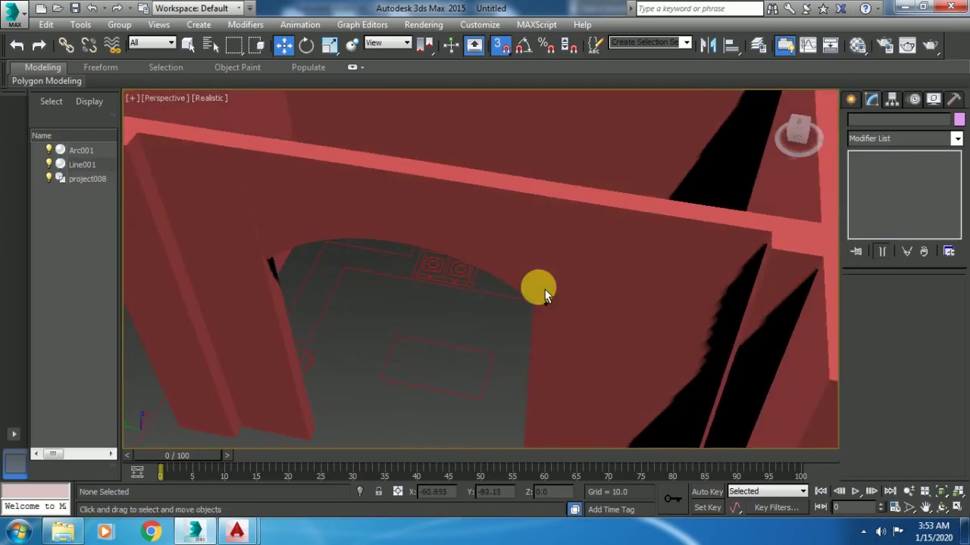
pyautogui.click(289, 218)
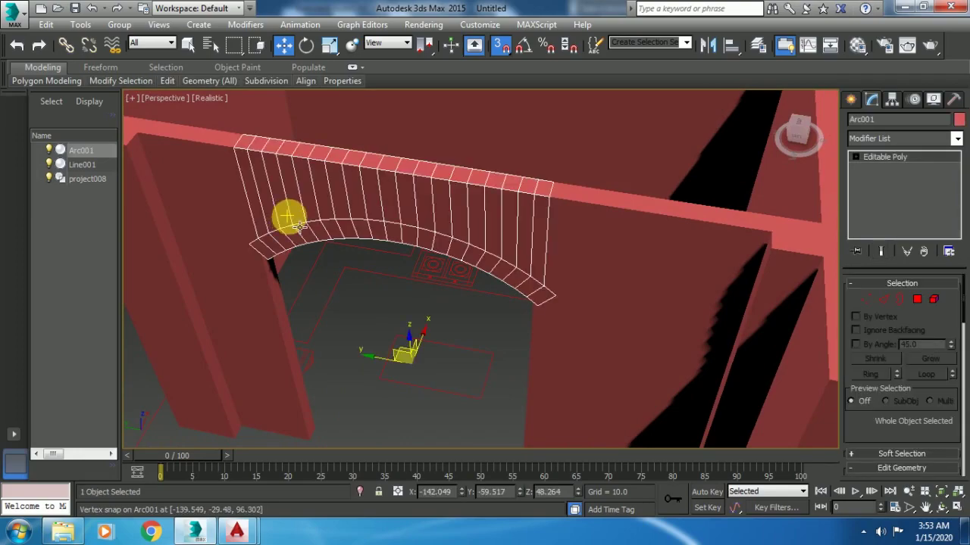
pyautogui.press('F4')
pyautogui.moveTo(288, 255)
pyautogui.keyDown('alt'); pyautogui.mouseDown(button='middle')
pyautogui.moveTo(310, 251)
pyautogui.moveTo(319, 227)
pyautogui.moveTo(296, 282)
pyautogui.moveTo(314, 225)
pyautogui.moveTo(696, 359)
pyautogui.mouseUp(button='middle'); pyautogui.keyUp('alt')
pyautogui.scroll(5, 295, 282)
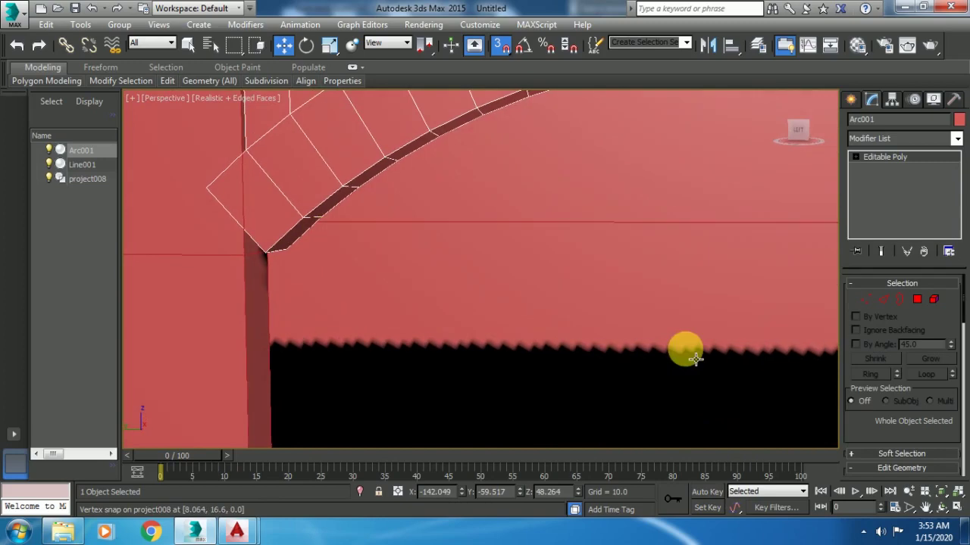
# - In Vertex mode, snap Arc001's left corner vertices down onto the doorway post's corner
pyautogui.click(866, 300)
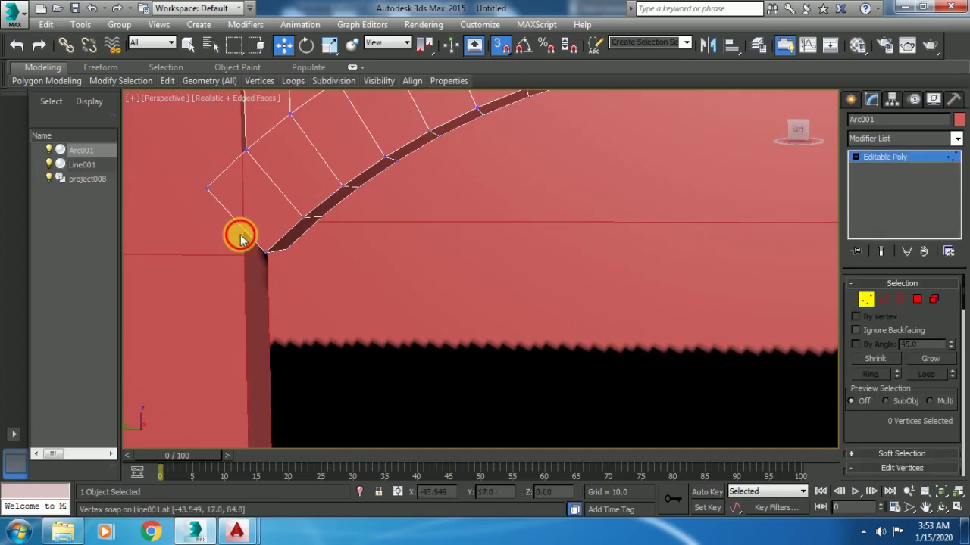
pyautogui.moveTo(239, 237); pyautogui.dragTo(302, 282)
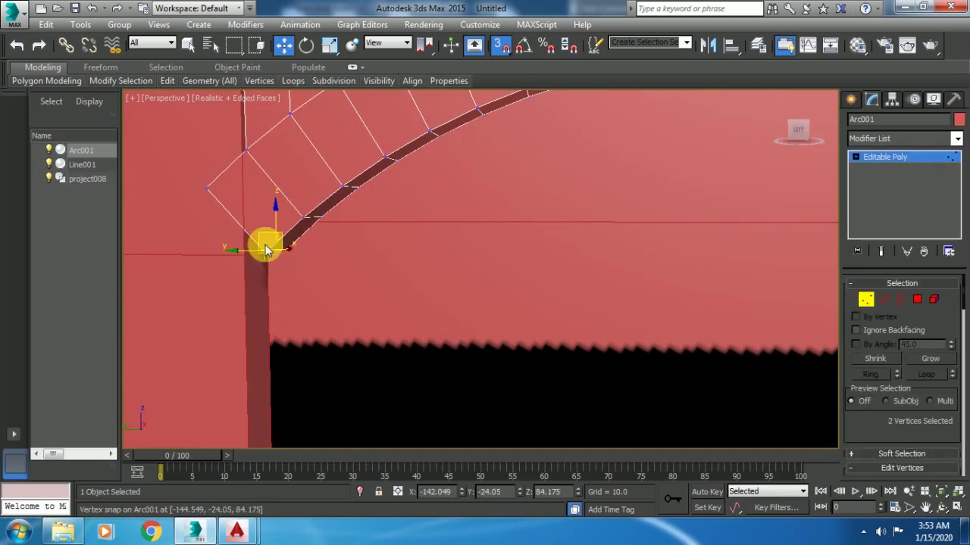
pyautogui.moveTo(267, 244)
pyautogui.mouseDown()
pyautogui.moveTo(312, 260)
pyautogui.moveTo(290, 246)
pyautogui.moveTo(283, 257)
pyautogui.moveTo(230, 262)
pyautogui.mouseUp()
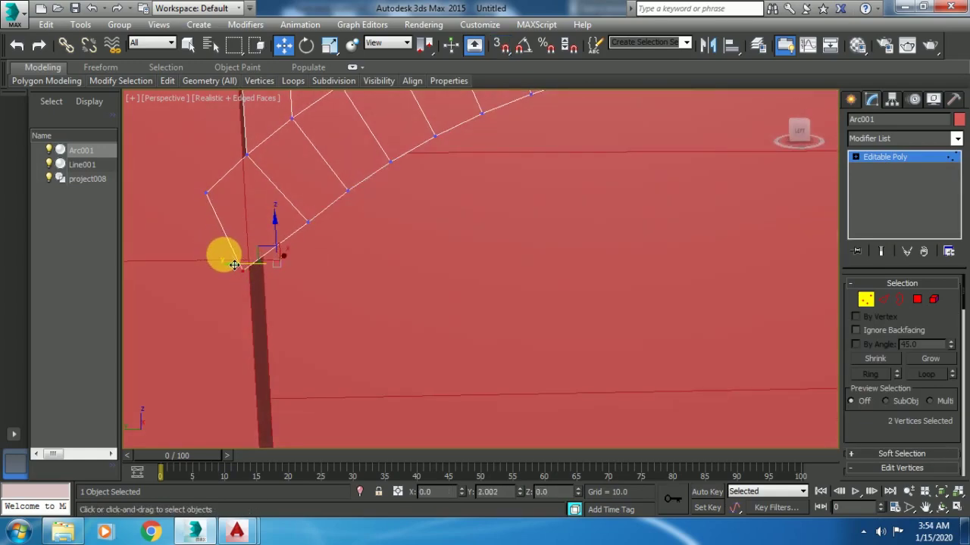
pyautogui.moveTo(288, 281)
pyautogui.keyDown('alt'); pyautogui.mouseDown(button='middle')
pyautogui.moveTo(274, 280)
pyautogui.moveTo(281, 245)
pyautogui.moveTo(303, 244)
pyautogui.moveTo(325, 266)
pyautogui.moveTo(327, 238)
pyautogui.moveTo(357, 320)
pyautogui.moveTo(459, 351)
pyautogui.mouseUp(button='middle'); pyautogui.keyUp('alt')
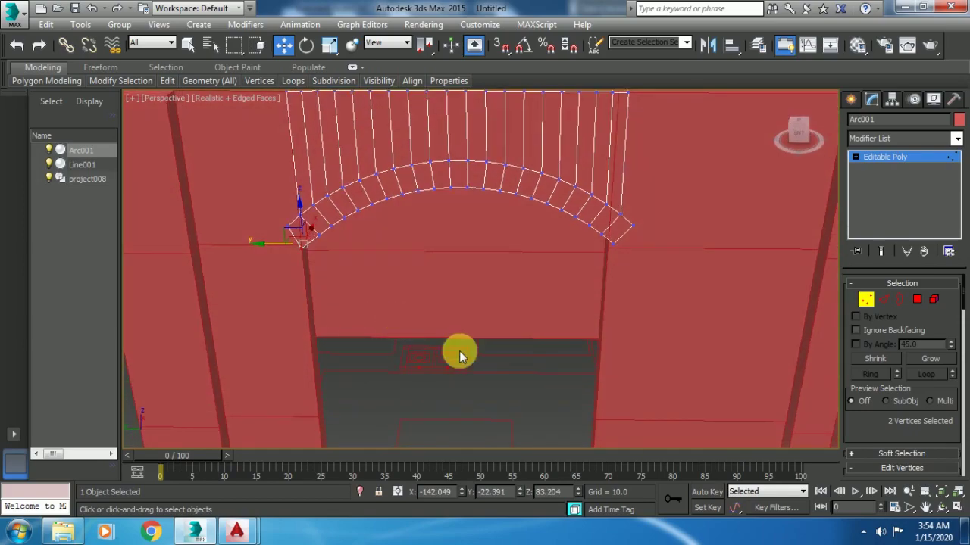
# - Exit Vertex mode, deselect the arch, zoom out over the whole house and select Line001
pyautogui.click(865, 302)
pyautogui.scroll(-3, 519, 357)
pyautogui.click(499, 377)
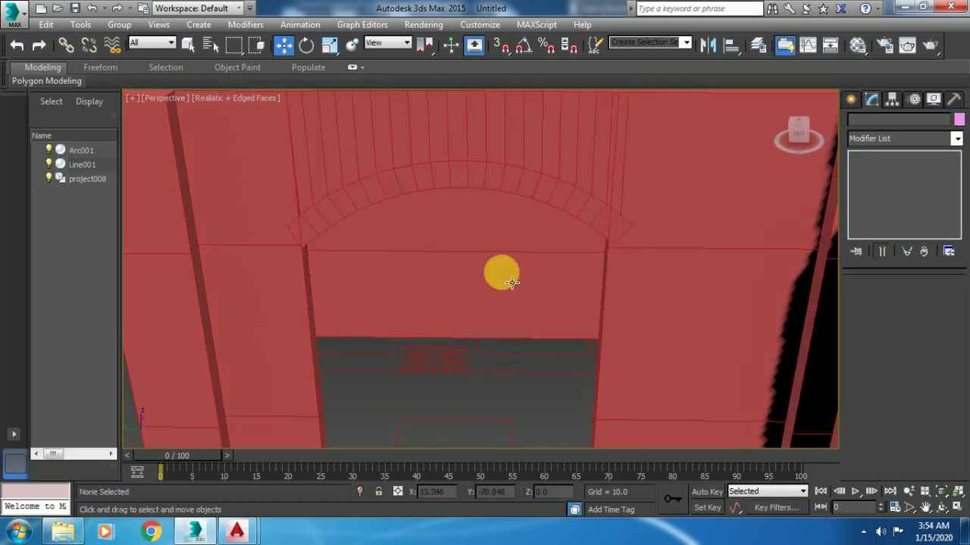
pyautogui.scroll(-4, 509, 295)
pyautogui.scroll(3, 513, 293)
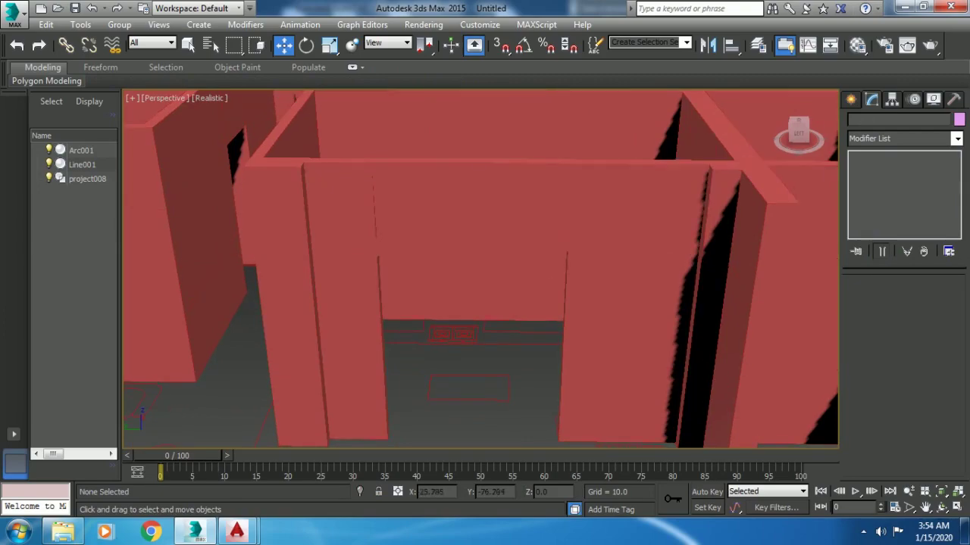
pyautogui.keyDown('alt'); pyautogui.moveTo(513, 292); pyautogui.dragTo(575, 318, button='middle'); pyautogui.keyUp('alt')
pyautogui.scroll(-3, 480, 269)
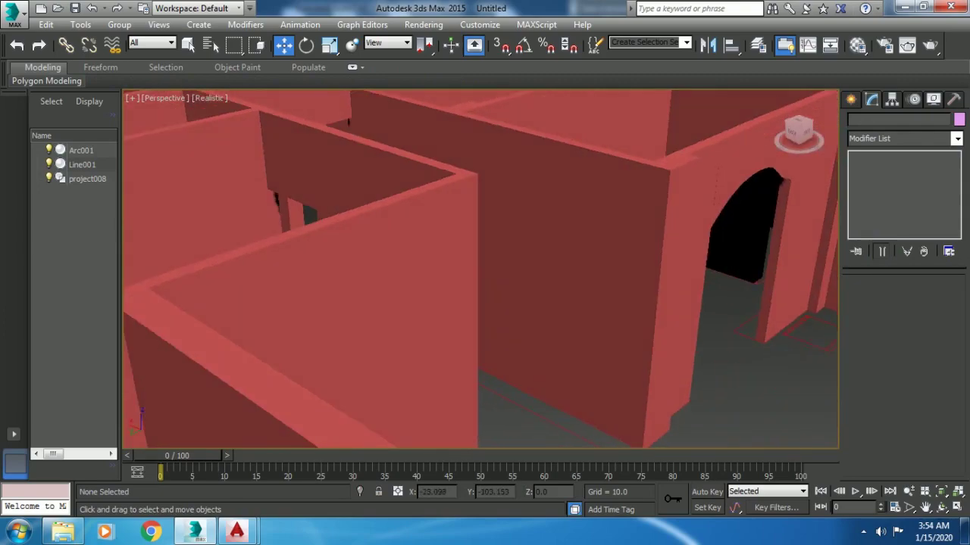
pyautogui.scroll(-5, 481, 269)
pyautogui.moveTo(611, 232)
pyautogui.keyDown('alt'); pyautogui.mouseDown(button='middle')
pyautogui.moveTo(380, 218)
pyautogui.moveTo(347, 231)
pyautogui.mouseUp(button='middle'); pyautogui.keyUp('alt')
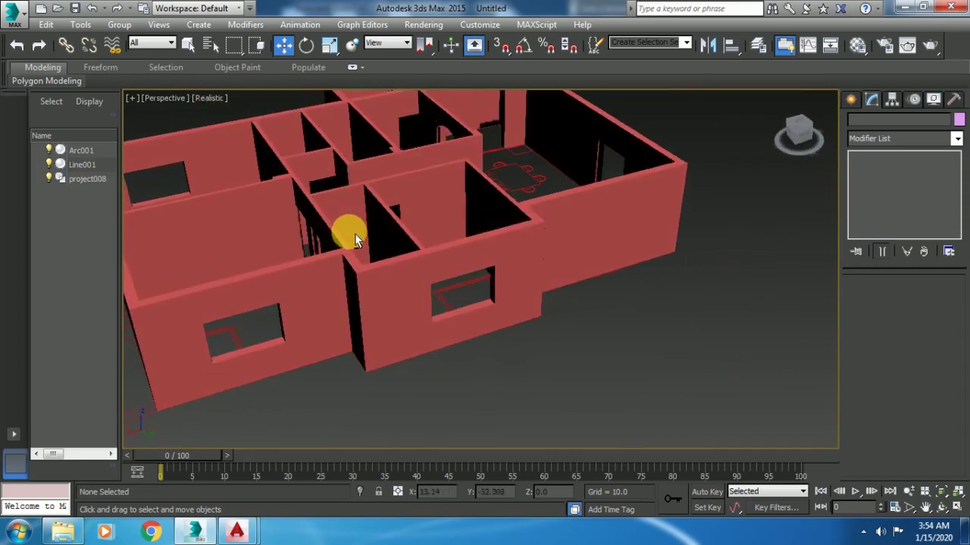
pyautogui.click(389, 217)
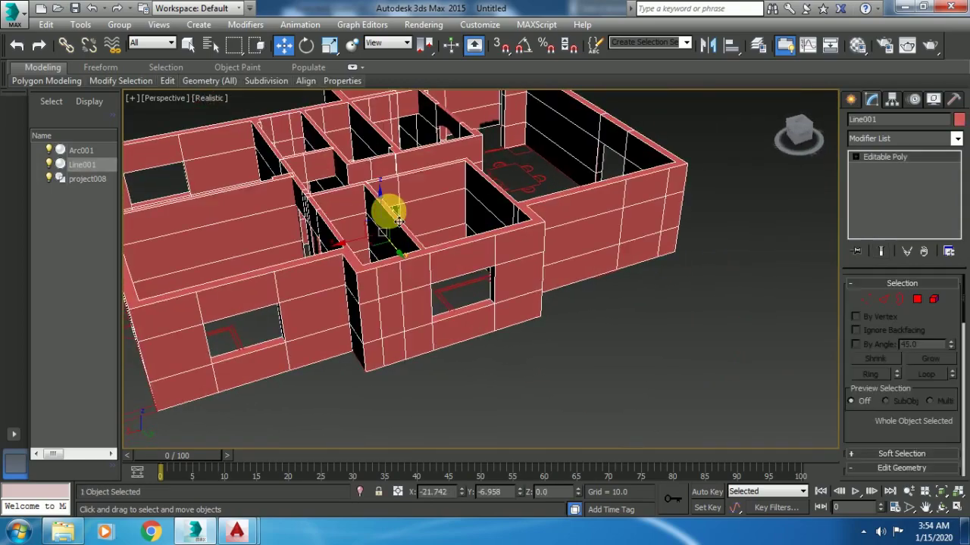
# - Set Line001's object colour to light green
pyautogui.click(959, 120)
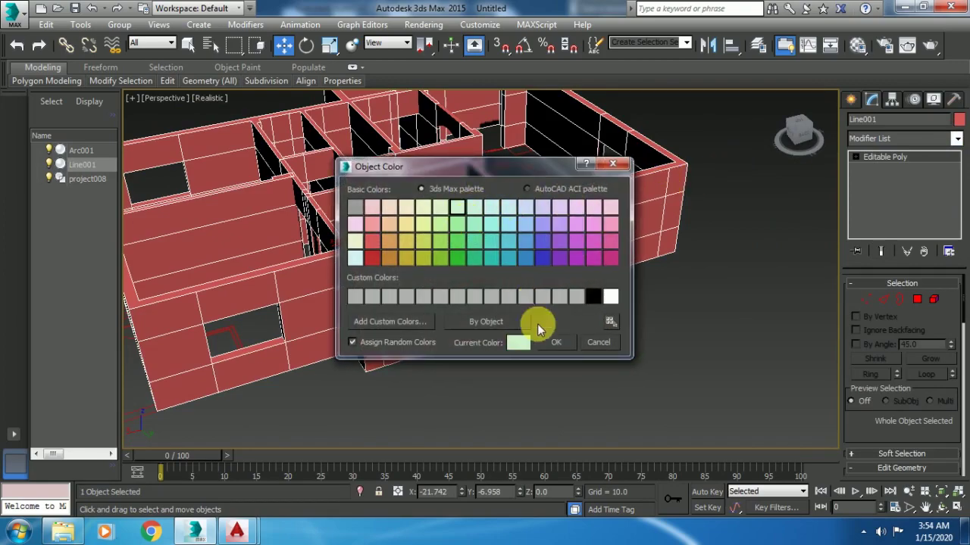
pyautogui.click(560, 342)
pyautogui.click(677, 340)
# - Show edged faces on the walls with F4 and orbit toward the front wall
pyautogui.keyDown('alt'); pyautogui.moveTo(673, 315); pyautogui.dragTo(559, 241, button='middle'); pyautogui.keyUp('alt')
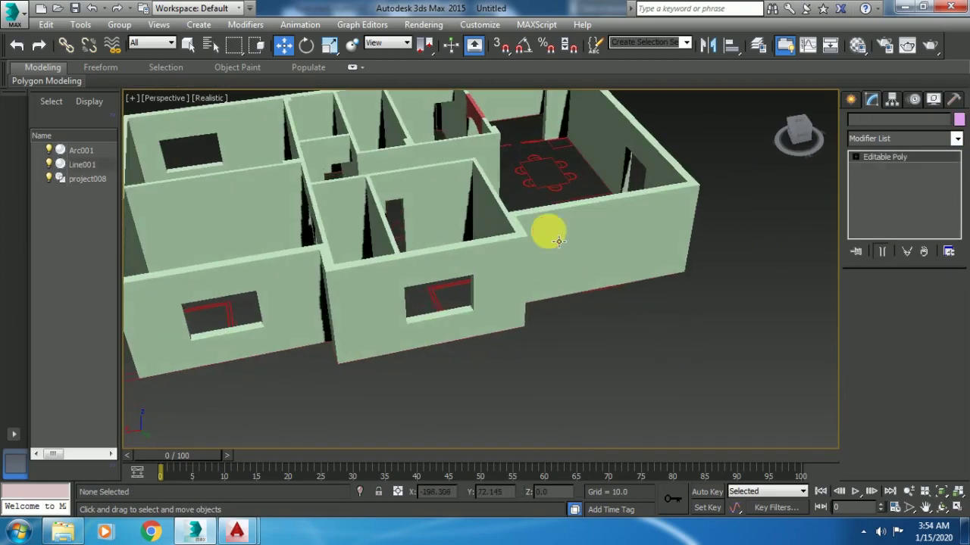
pyautogui.click(558, 241)
pyautogui.press('F4')
pyautogui.click(676, 297)
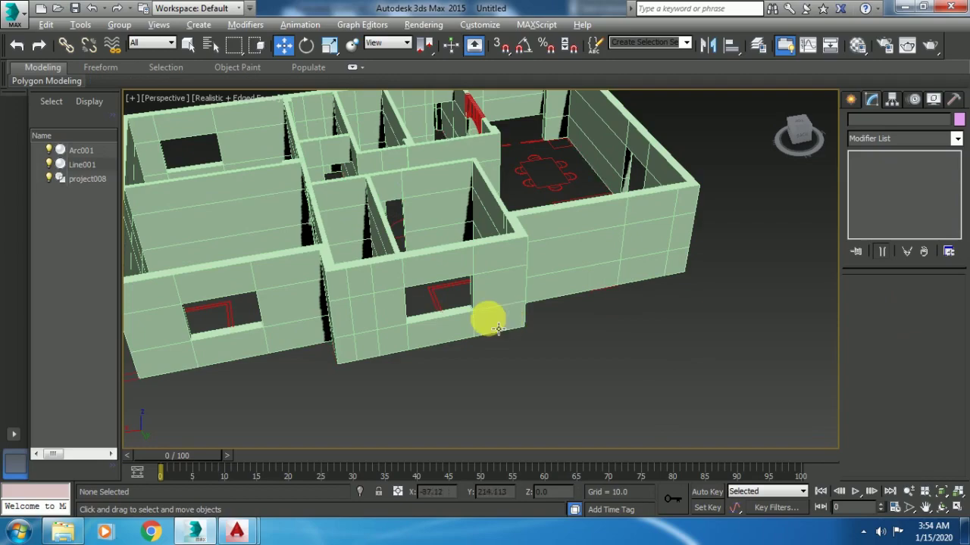
pyautogui.scroll(2, 497, 328)
pyautogui.scroll(2, 498, 328)
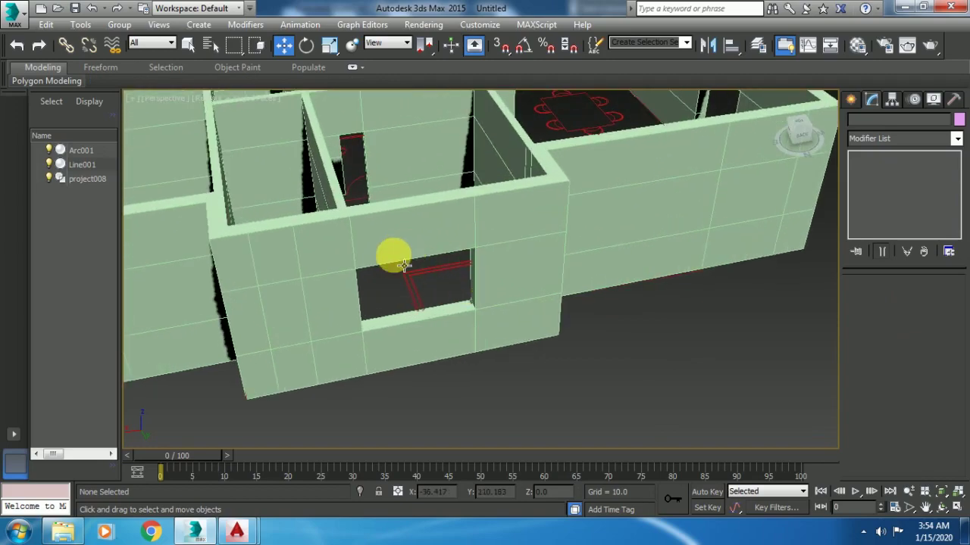
pyautogui.moveTo(404, 265)
pyautogui.keyDown('alt'); pyautogui.mouseDown(button='middle')
pyautogui.moveTo(351, 277)
pyautogui.moveTo(422, 266)
pyautogui.moveTo(427, 307)
pyautogui.mouseUp(button='middle'); pyautogui.keyUp('alt')
pyautogui.scroll(-3, 422, 268)
pyautogui.scroll(2, 426, 307)
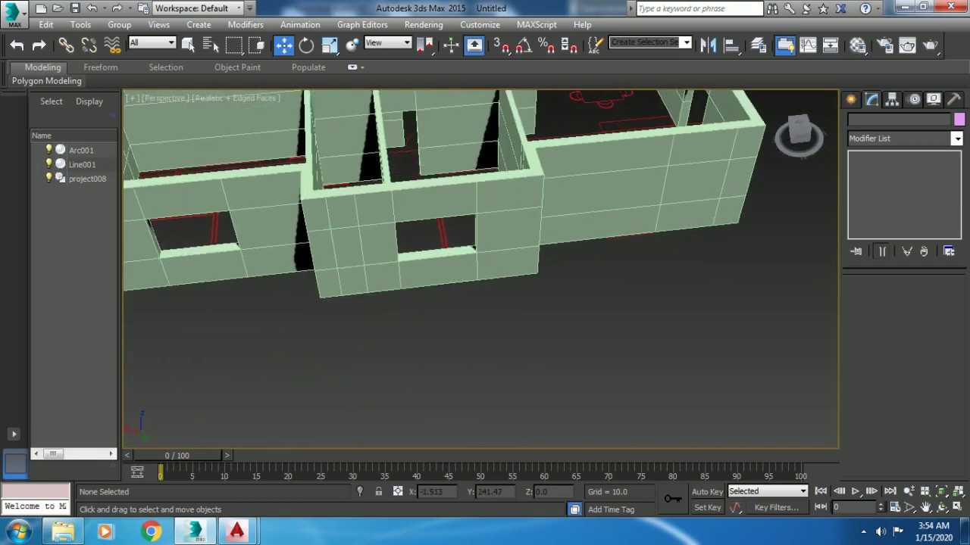
pyautogui.scroll(2, 455, 217)
pyautogui.scroll(1, 455, 217)
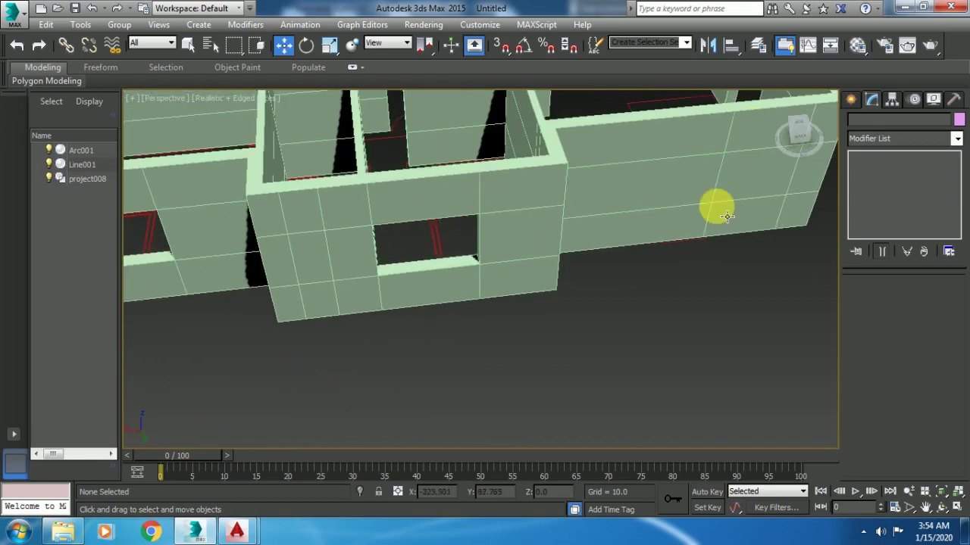
pyautogui.keyDown('alt'); pyautogui.moveTo(725, 216); pyautogui.dragTo(675, 223, button='middle'); pyautogui.keyUp('alt')
# - Choose the Sliding window type from the Windows category in the Create panel
pyautogui.click(851, 101)
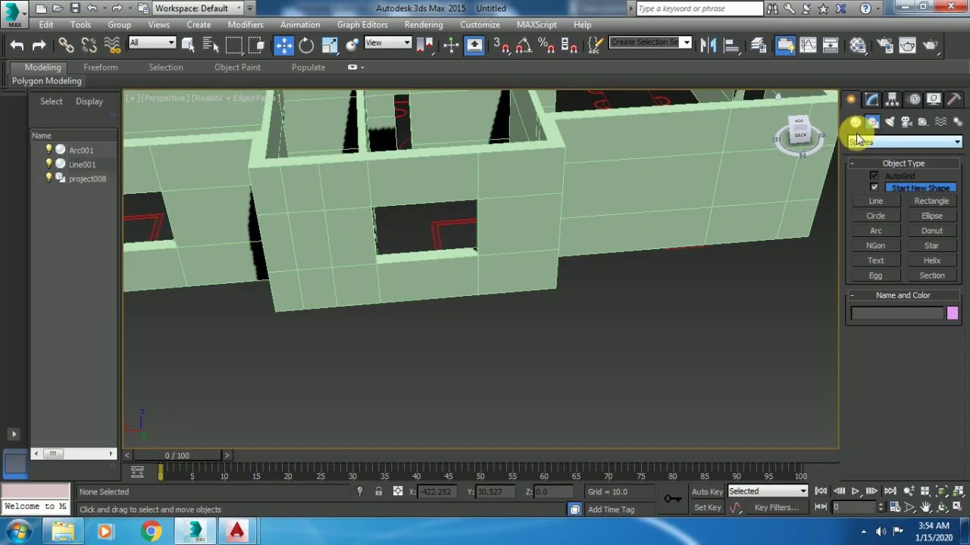
pyautogui.click(856, 122)
pyautogui.click(861, 141)
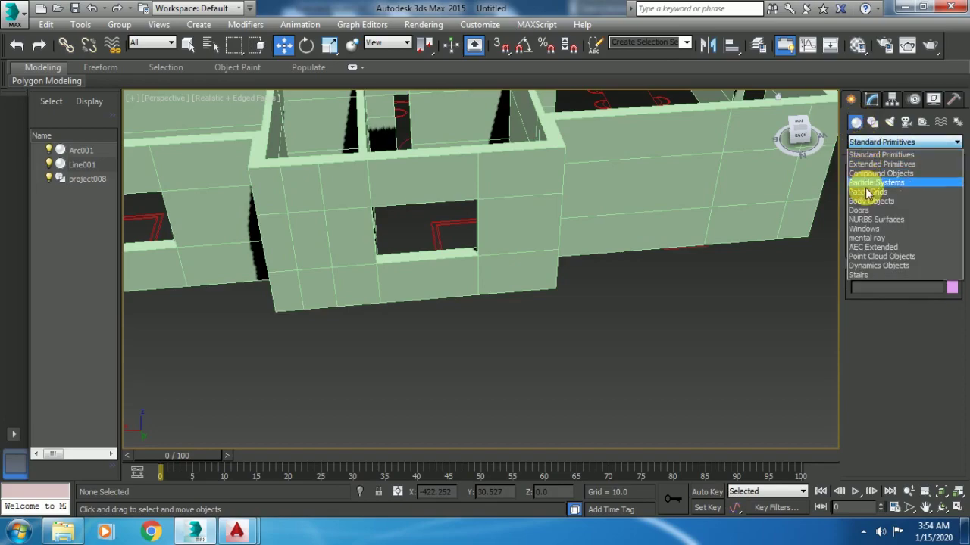
pyautogui.click(864, 228)
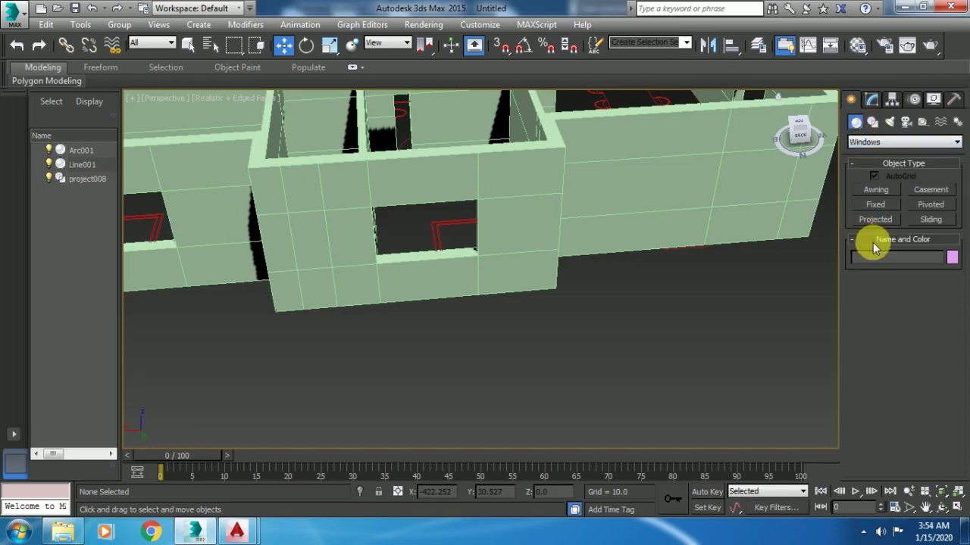
pyautogui.click(931, 220)
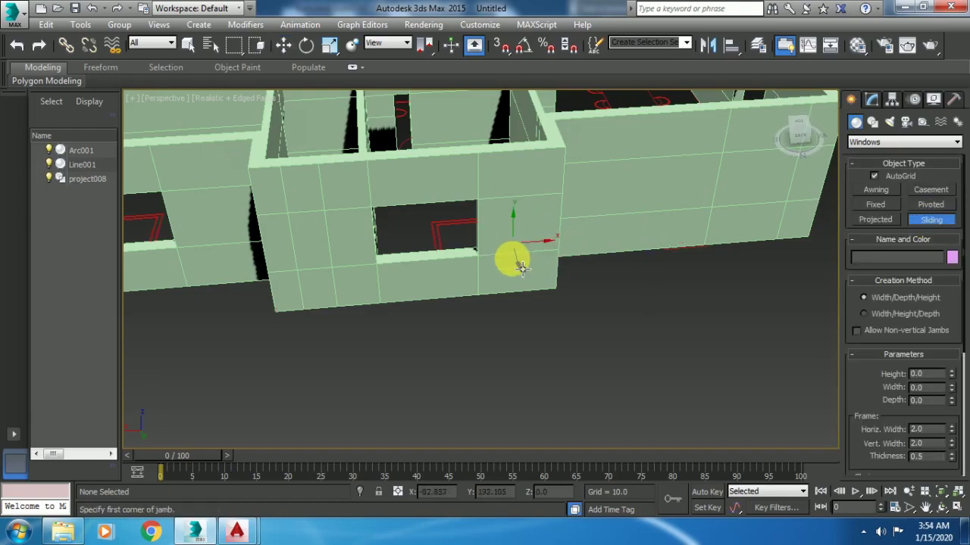
pyautogui.scroll(2, 500, 260)
pyautogui.scroll(2, 459, 259)
# - Draw the sliding window's width, depth and height to fill the front wall opening
pyautogui.click(459, 237)
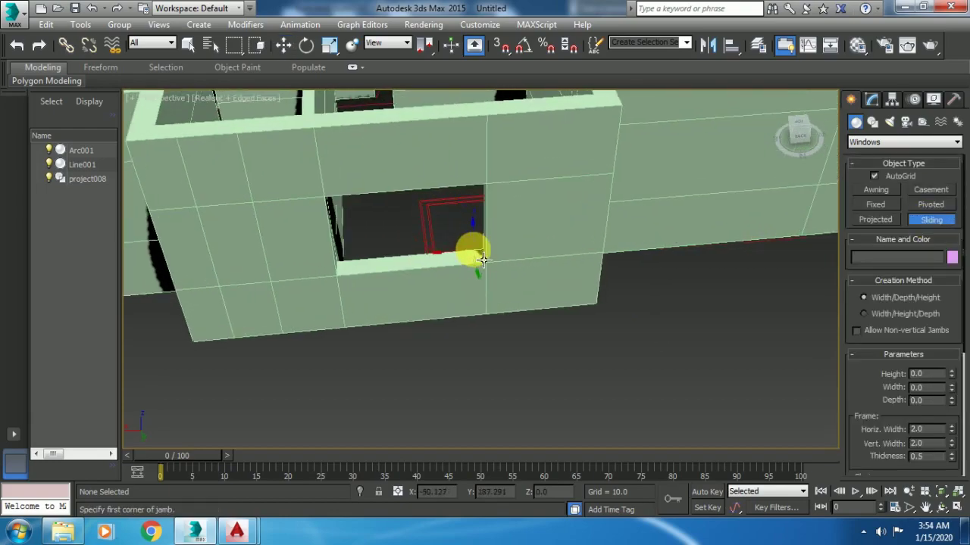
pyautogui.moveTo(489, 263); pyautogui.dragTo(345, 275)
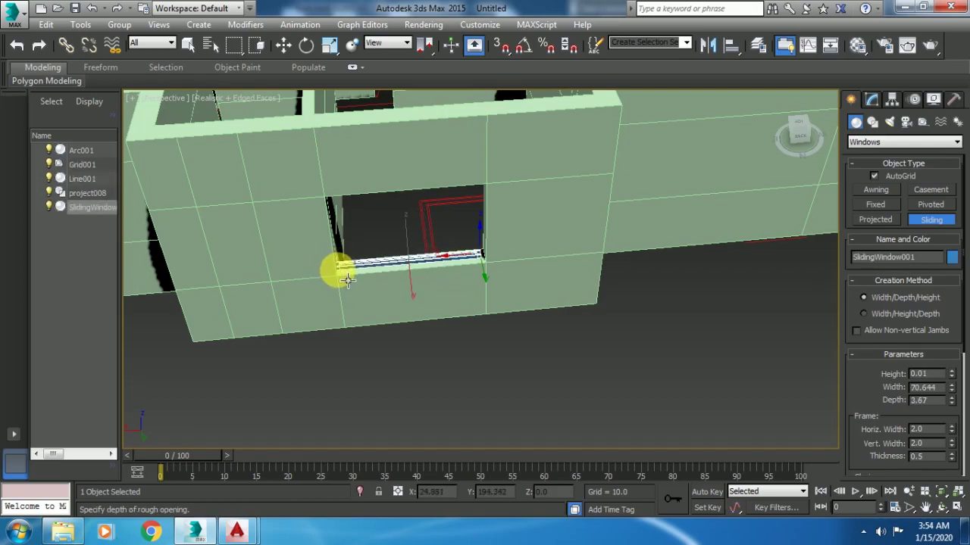
pyautogui.click(348, 282)
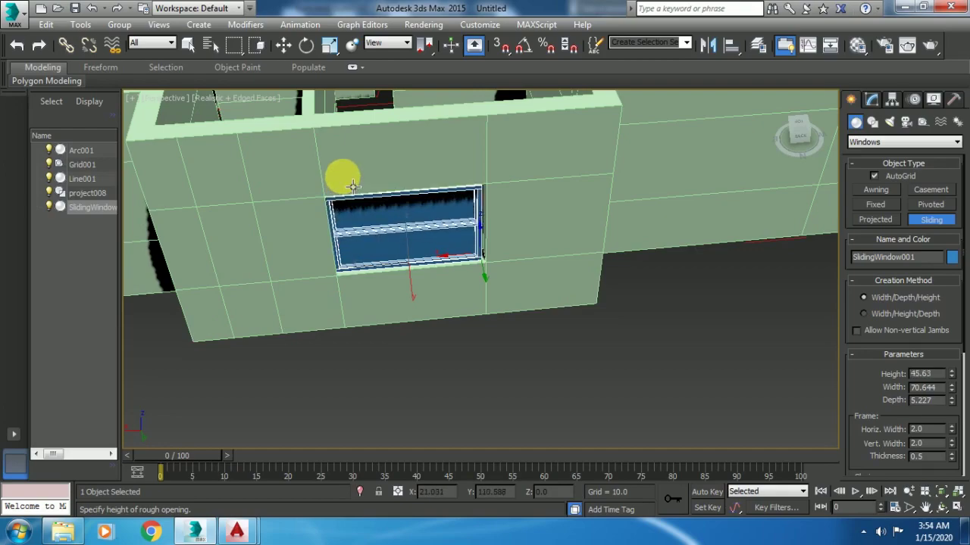
pyautogui.click(352, 179)
pyautogui.scroll(2, 363, 199)
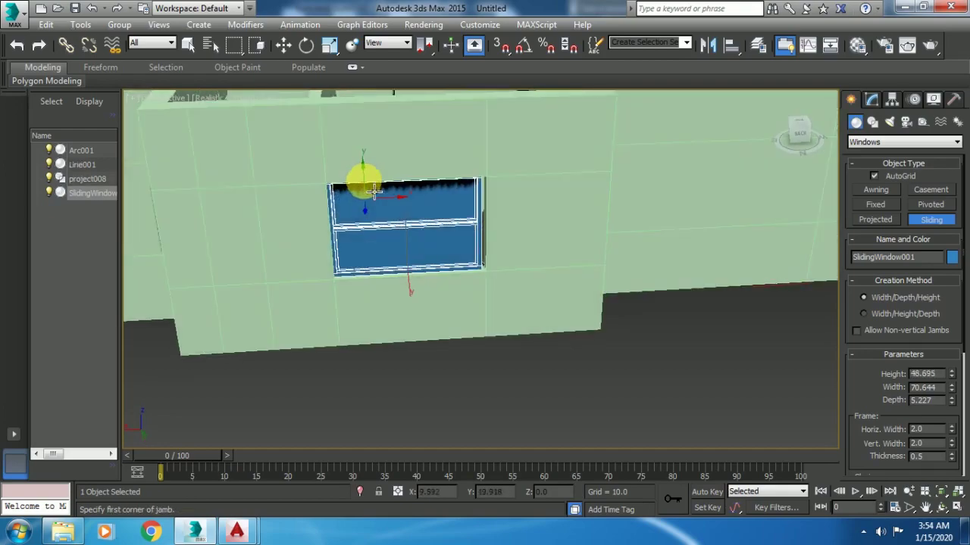
pyautogui.scroll(2, 363, 185)
pyautogui.scroll(2, 379, 187)
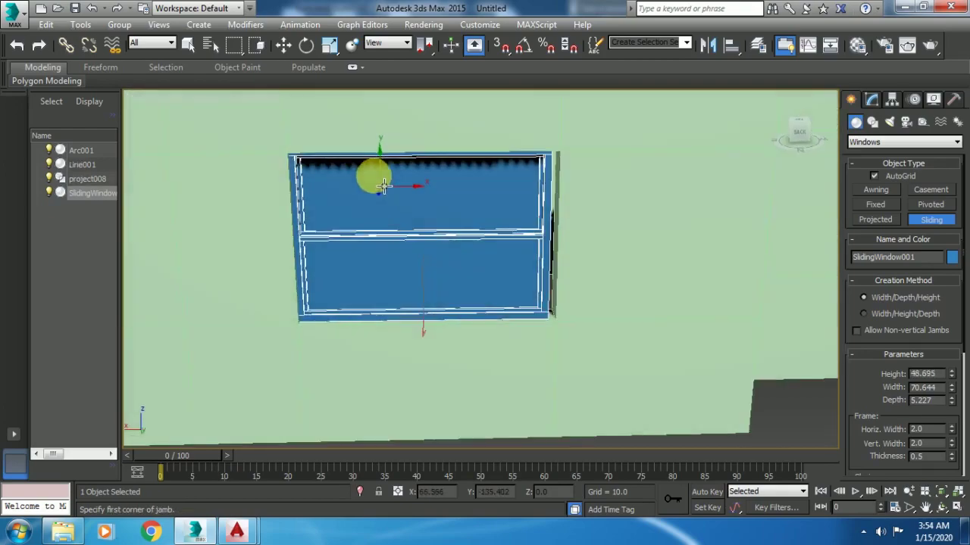
# - Widen SlidingWindow001 to 73.512 and shift it slightly sideways in the wall
pyautogui.click(872, 100)
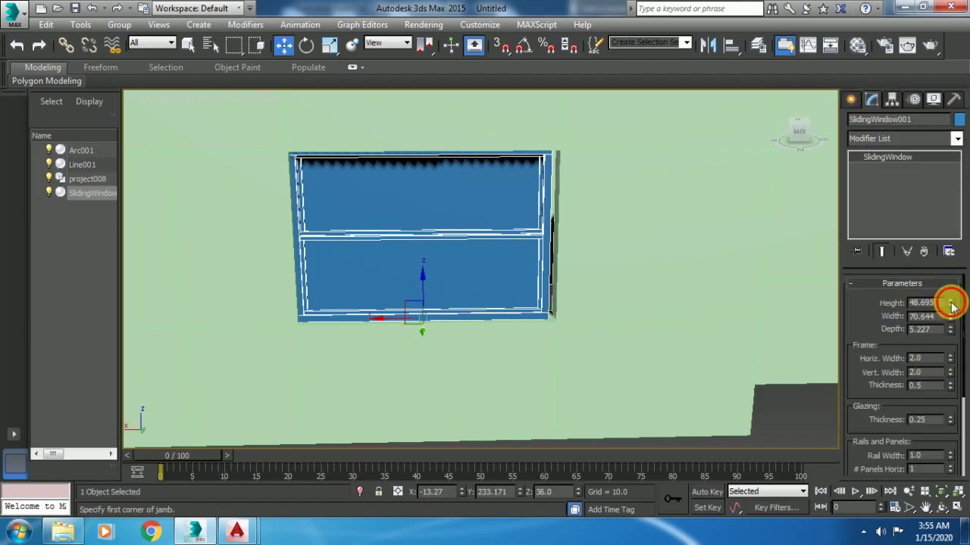
pyautogui.moveTo(951, 303); pyautogui.dragTo(952, 310)
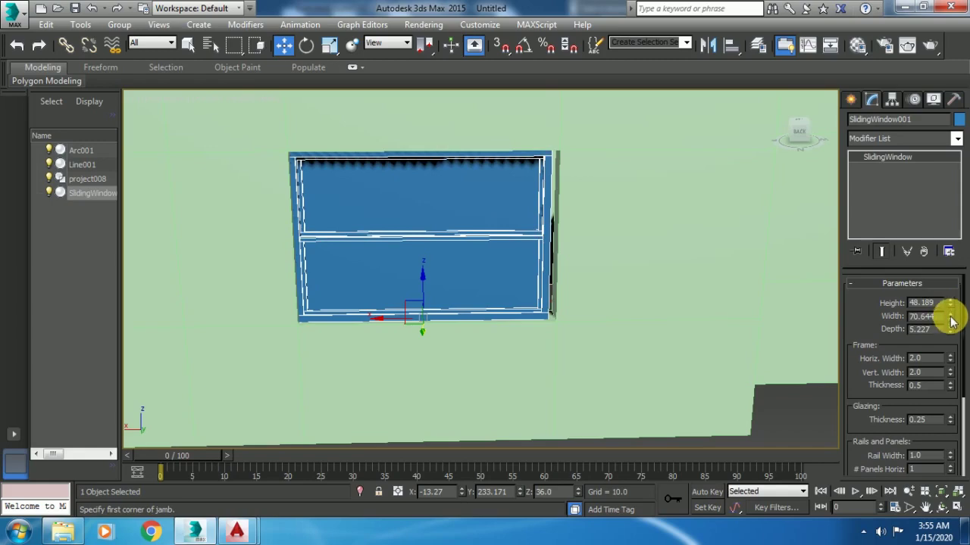
pyautogui.moveTo(952, 321); pyautogui.dragTo(952, 321)
pyautogui.rightClick(393, 340)
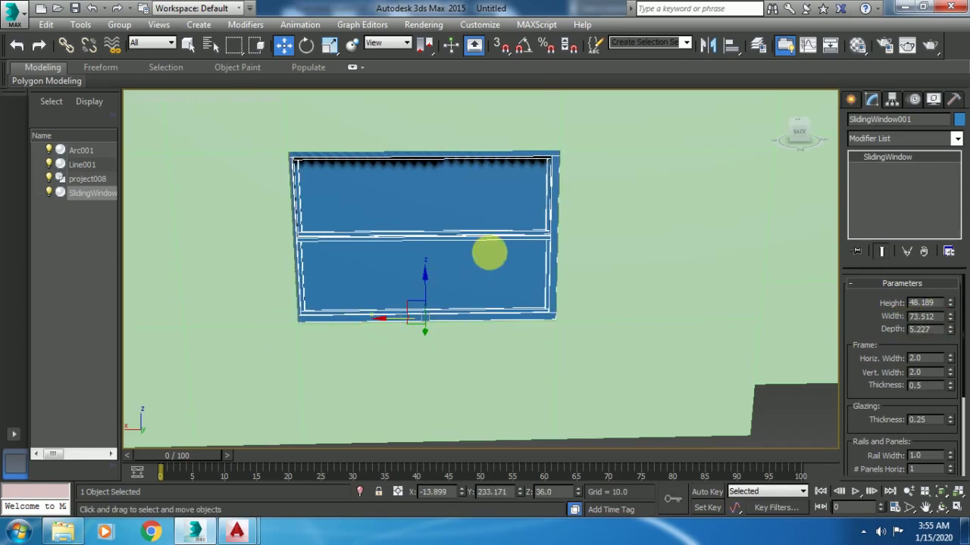
pyautogui.moveTo(491, 257); pyautogui.dragTo(500, 258)
# - Turn off Hung and set Open to 0 so both sliding panels sit closed
pyautogui.moveTo(853, 381); pyautogui.dragTo(861, 195)
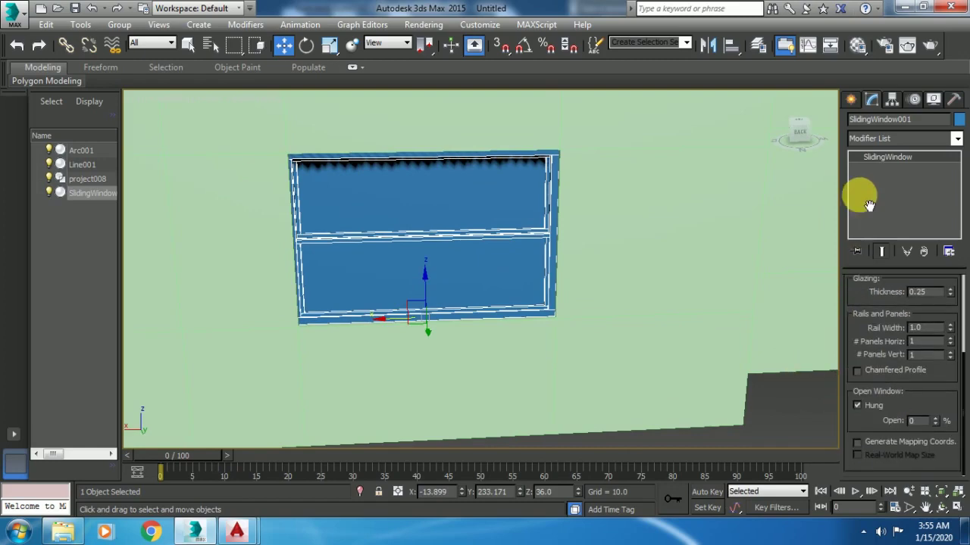
pyautogui.moveTo(935, 420); pyautogui.dragTo(940, 369)
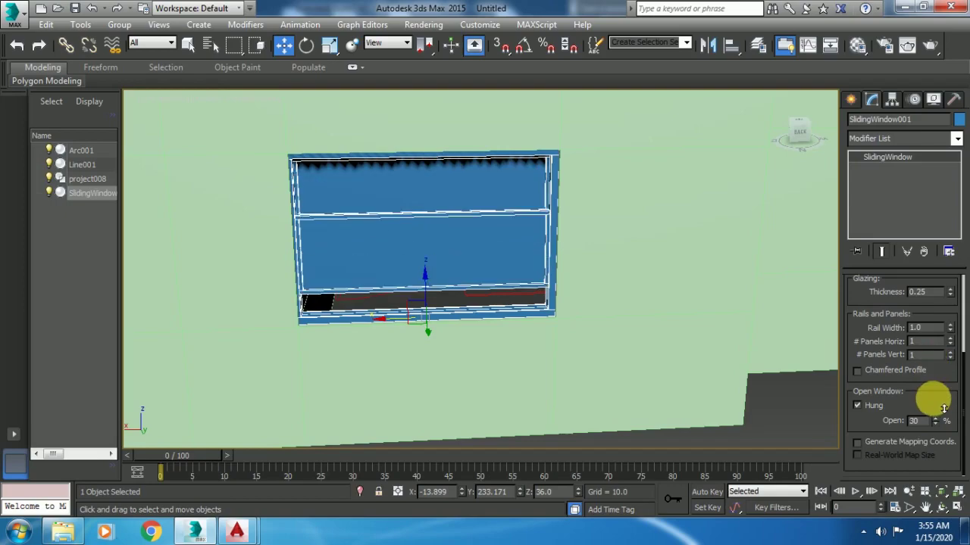
pyautogui.moveTo(941, 369)
pyautogui.mouseDown()
pyautogui.moveTo(943, 385)
pyautogui.moveTo(935, 364)
pyautogui.moveTo(924, 389)
pyautogui.moveTo(924, 361)
pyautogui.moveTo(933, 419)
pyautogui.moveTo(921, 311)
pyautogui.moveTo(926, 400)
pyautogui.moveTo(931, 359)
pyautogui.mouseUp()
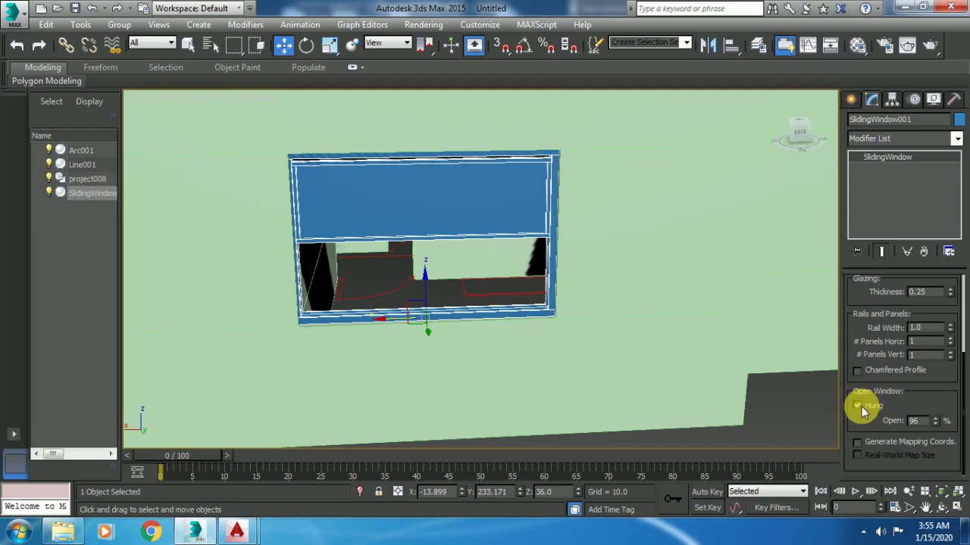
pyautogui.click(858, 406)
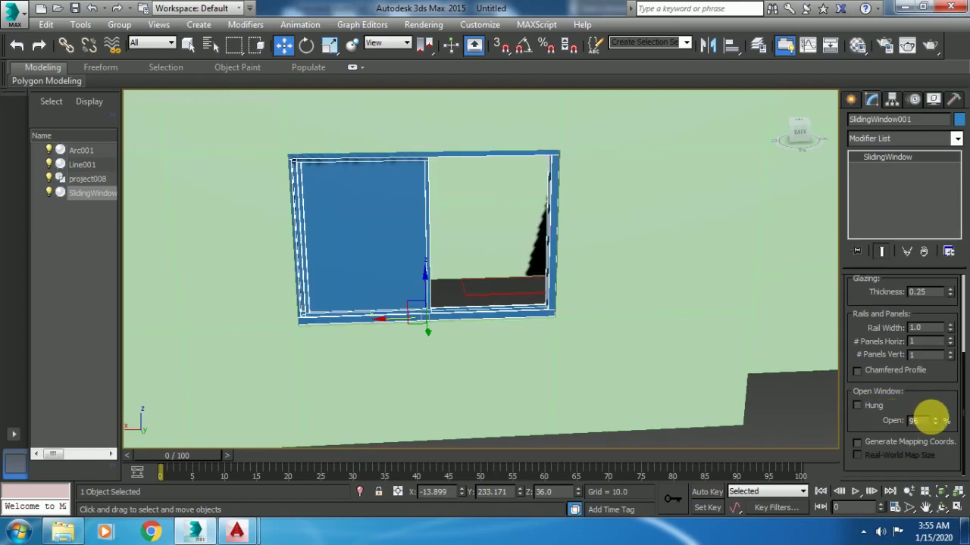
pyautogui.moveTo(935, 421)
pyautogui.mouseDown()
pyautogui.moveTo(942, 406)
pyautogui.moveTo(854, 425)
pyautogui.mouseUp()
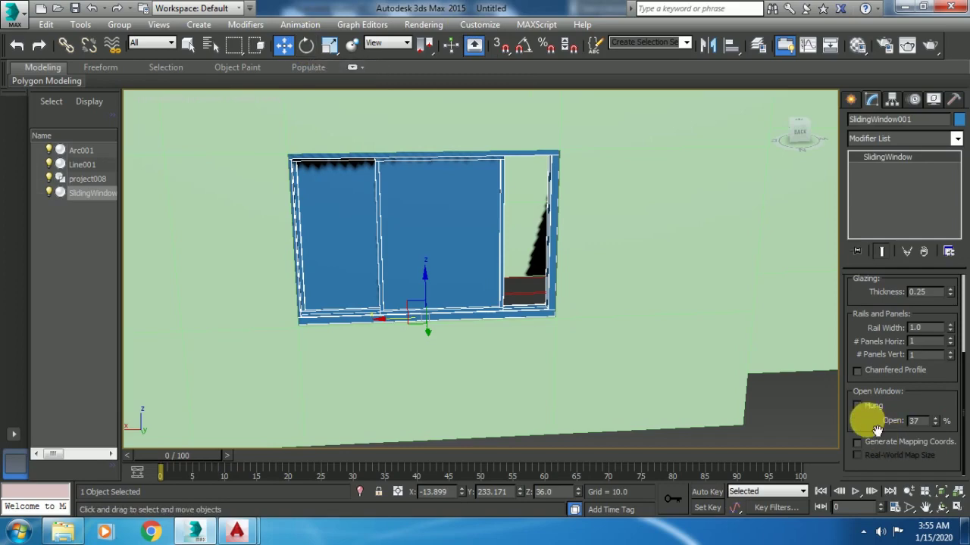
pyautogui.moveTo(937, 425); pyautogui.dragTo(945, 424)
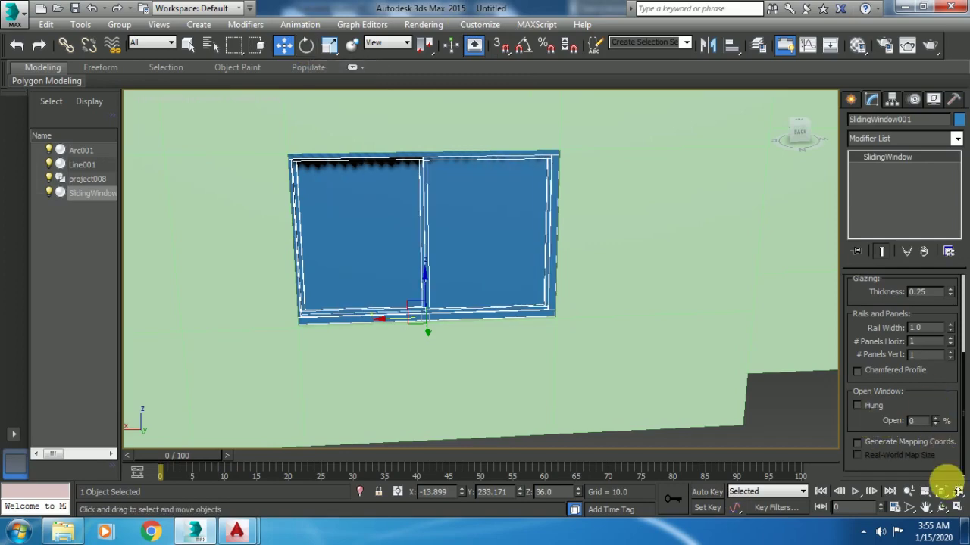
pyautogui.click(807, 436)
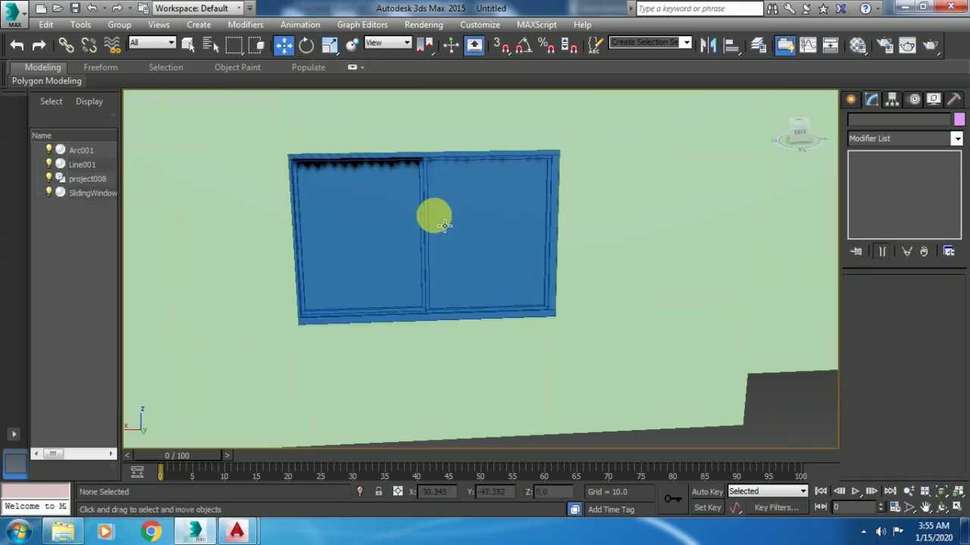
# - Orbit and zoom the Perspective view onto the arched doorway corridor, back in the Create panel
pyautogui.scroll(-3, 432, 217)
pyautogui.moveTo(475, 237)
pyautogui.keyDown('alt'); pyautogui.mouseDown(button='middle')
pyautogui.moveTo(361, 277)
pyautogui.moveTo(497, 325)
pyautogui.moveTo(528, 356)
pyautogui.moveTo(584, 335)
pyautogui.moveTo(602, 234)
pyautogui.moveTo(643, 273)
pyautogui.moveTo(485, 250)
pyautogui.moveTo(526, 271)
pyautogui.moveTo(548, 256)
pyautogui.moveTo(542, 318)
pyautogui.mouseUp(button='middle'); pyautogui.keyUp('alt')
pyautogui.scroll(3, 525, 270)
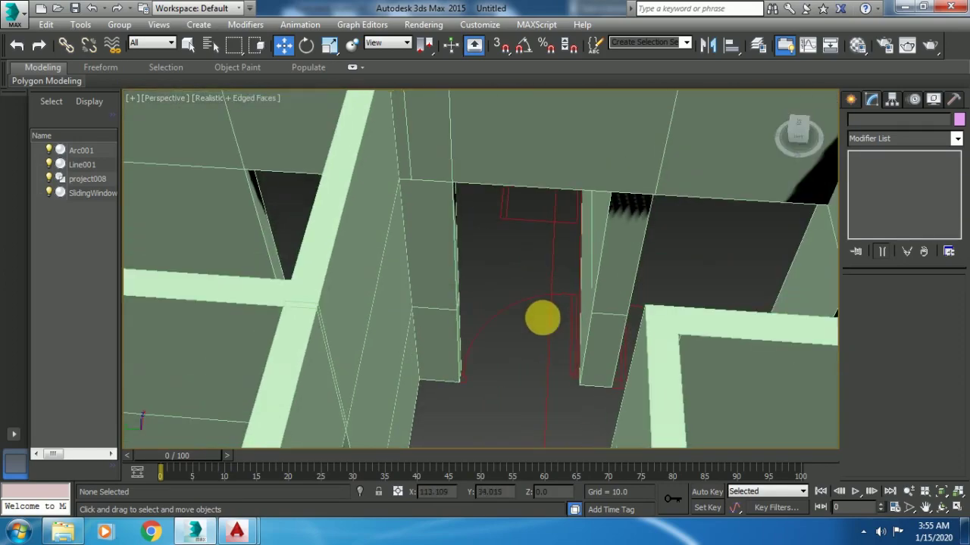
pyautogui.click(851, 99)
# - Select the Pivot door type under Doors, then cancel a trial door drawn by the doorway
pyautogui.click(872, 142)
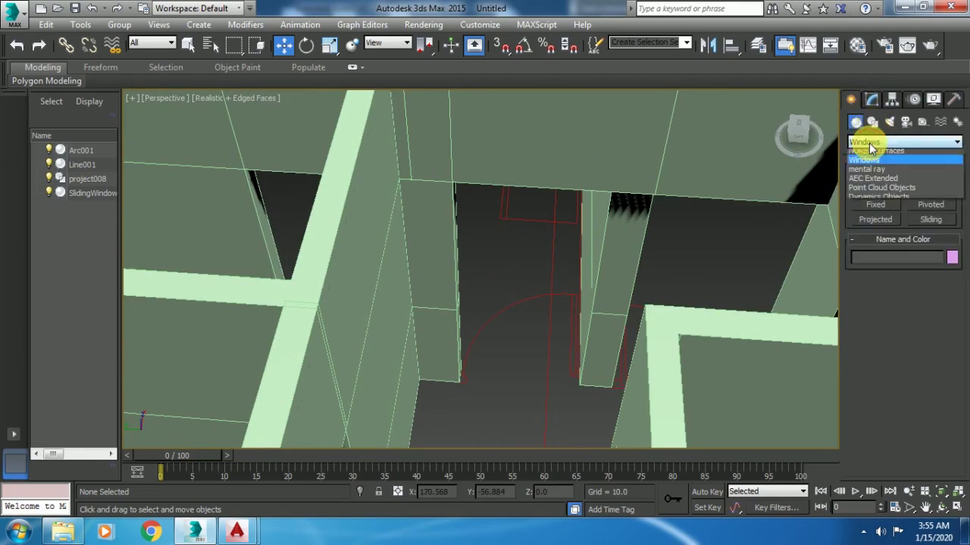
pyautogui.click(868, 212)
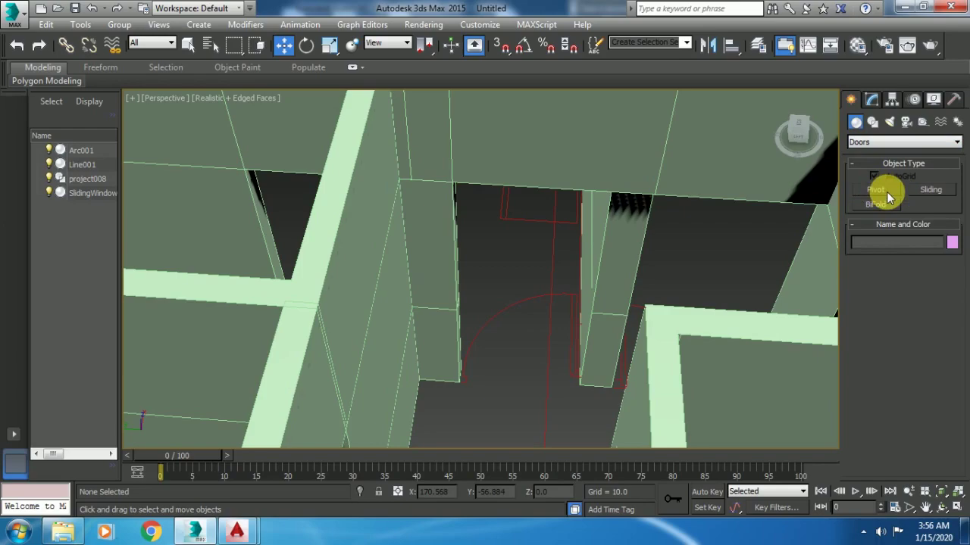
pyautogui.click(887, 191)
pyautogui.moveTo(641, 281)
pyautogui.keyDown('alt'); pyautogui.mouseDown(button='middle')
pyautogui.moveTo(659, 311)
pyautogui.moveTo(591, 313)
pyautogui.mouseUp(button='middle'); pyautogui.keyUp('alt')
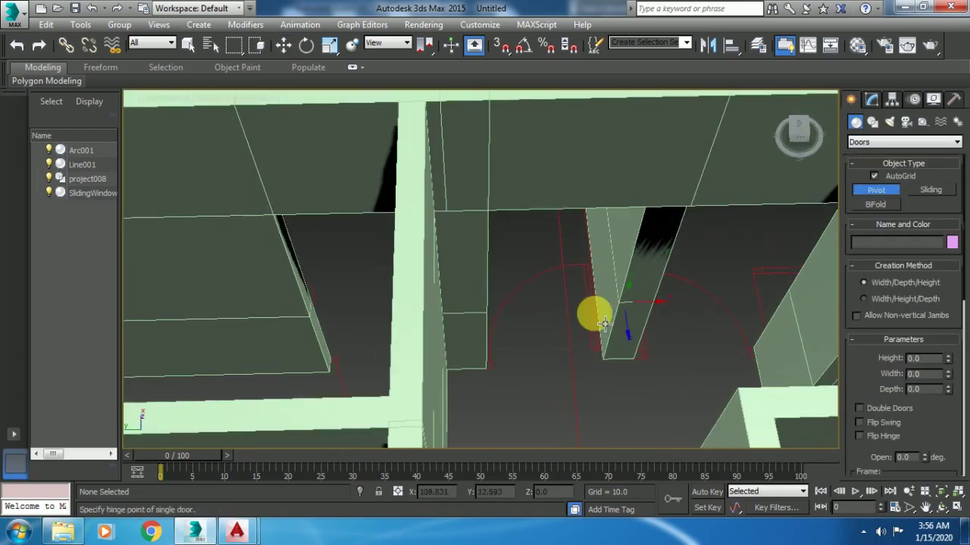
pyautogui.moveTo(501, 373); pyautogui.dragTo(619, 372)
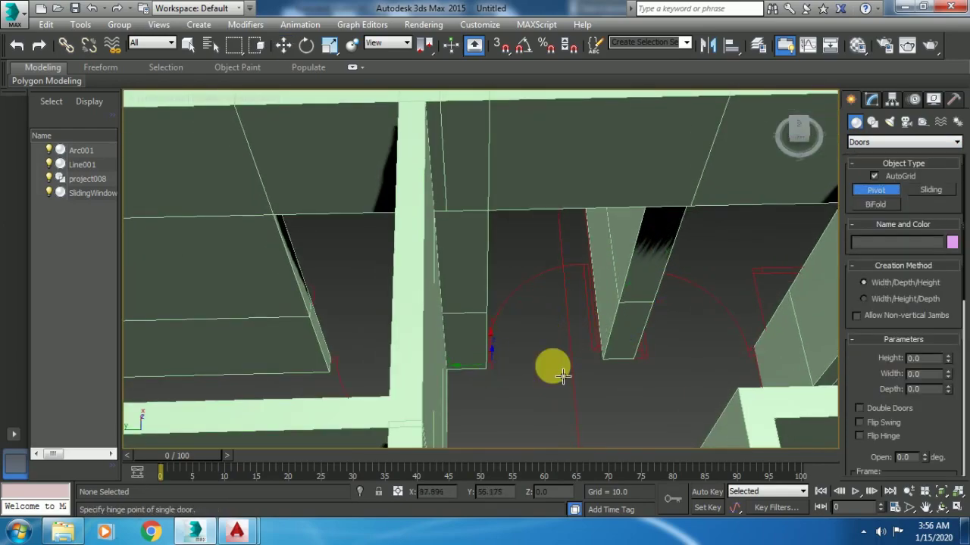
pyautogui.rightClick(613, 368)
pyautogui.moveTo(654, 275)
pyautogui.keyDown('alt'); pyautogui.mouseDown(button='middle')
pyautogui.moveTo(678, 238)
pyautogui.moveTo(696, 235)
pyautogui.moveTo(688, 275)
pyautogui.moveTo(688, 242)
pyautogui.moveTo(645, 238)
pyautogui.mouseUp(button='middle'); pyautogui.keyUp('alt')
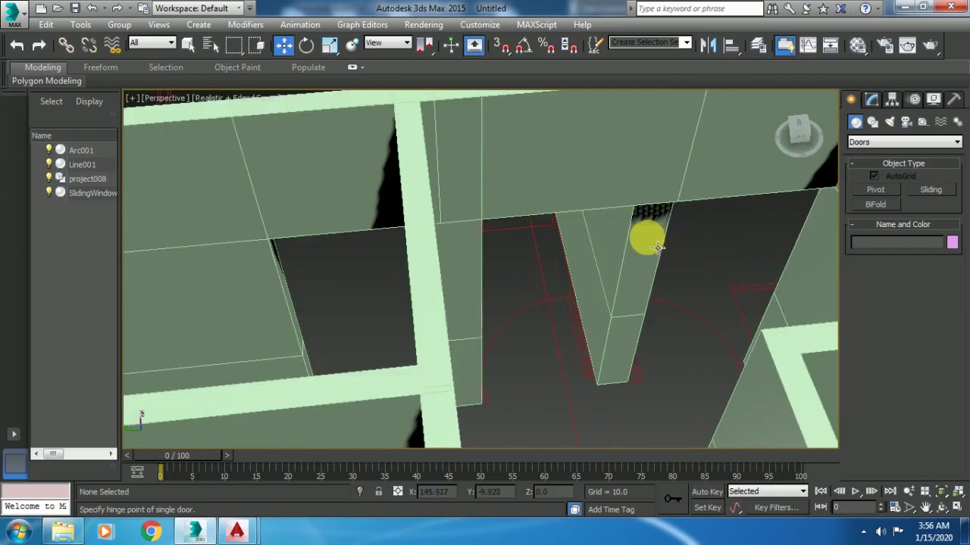
# - Extrude Line001's two narrow polygons beside the doorway with a reduced height
pyautogui.click(867, 97)
pyautogui.click(917, 299)
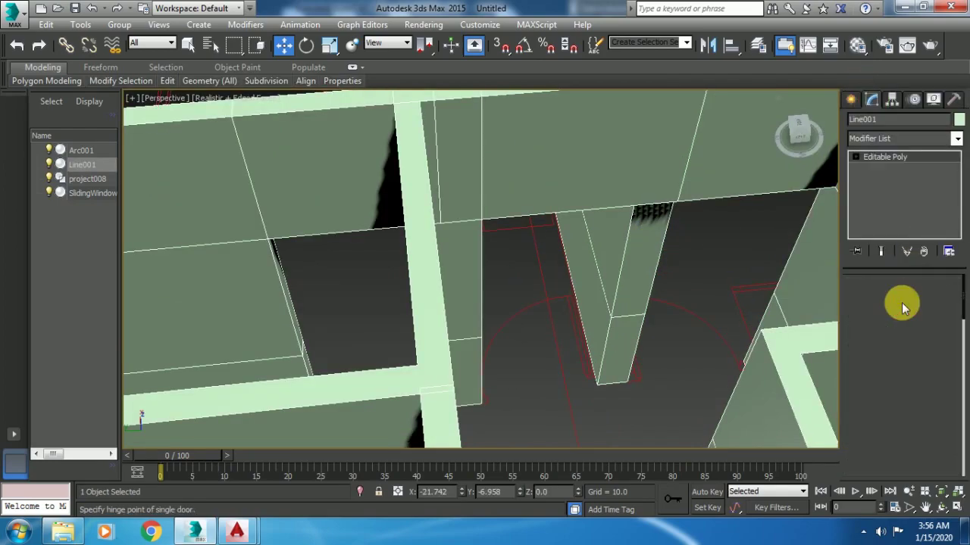
pyautogui.click(652, 274)
pyautogui.keyDown('ctrl'); pyautogui.click(640, 329); pyautogui.keyUp('ctrl')
pyautogui.moveTo(641, 286)
pyautogui.keyDown('alt'); pyautogui.mouseDown(button='middle')
pyautogui.moveTo(659, 311)
pyautogui.moveTo(708, 285)
pyautogui.mouseUp(button='middle'); pyautogui.keyUp('alt')
pyautogui.rightClick(706, 285)
pyautogui.click(577, 324)
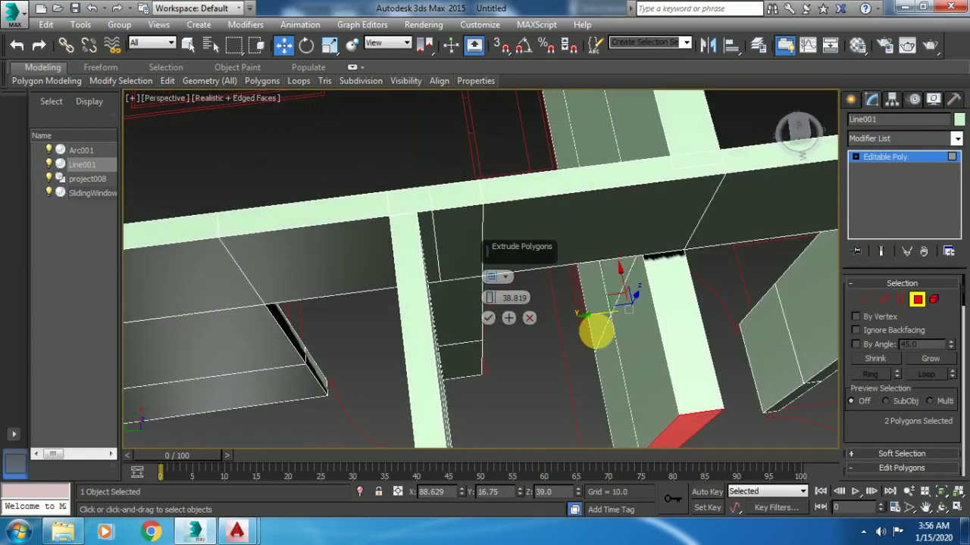
pyautogui.keyDown('alt'); pyautogui.moveTo(548, 306); pyautogui.dragTo(547, 275, button='middle'); pyautogui.keyUp('alt')
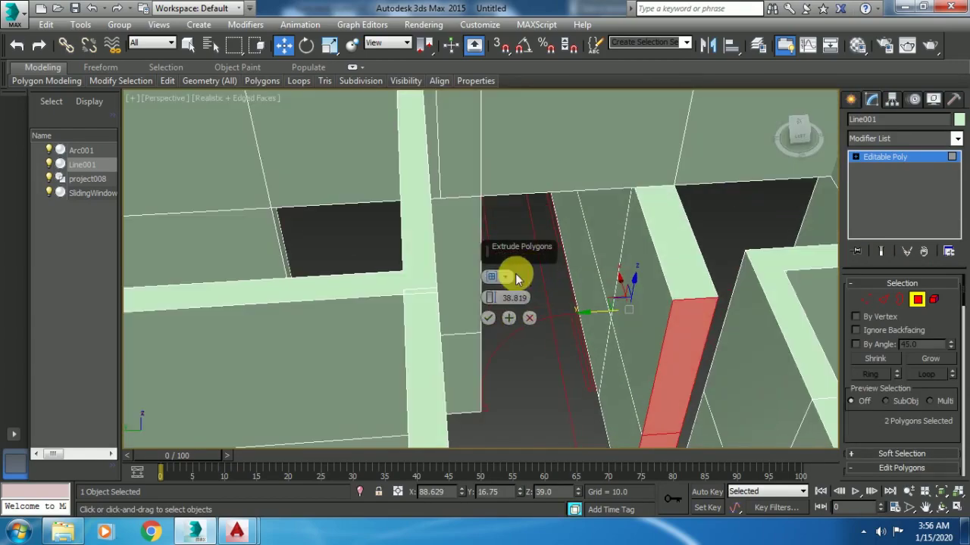
pyautogui.moveTo(489, 298)
pyautogui.mouseDown()
pyautogui.moveTo(528, 474)
pyautogui.moveTo(527, 465)
pyautogui.mouseUp()
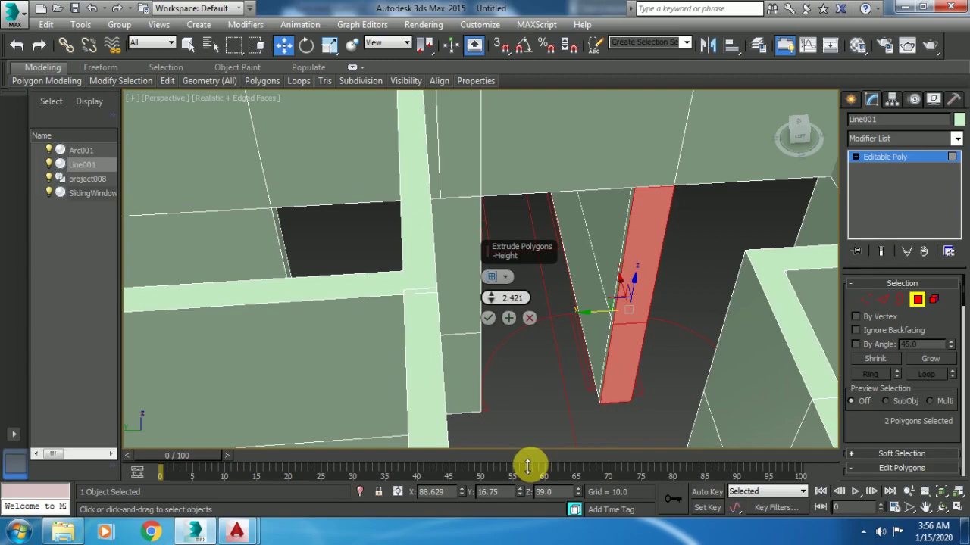
pyautogui.click(487, 317)
# - Shift the extruded faces slightly along X and exit Polygon mode
pyautogui.keyDown('alt'); pyautogui.moveTo(792, 245); pyautogui.dragTo(714, 243, button='middle'); pyautogui.keyUp('alt')
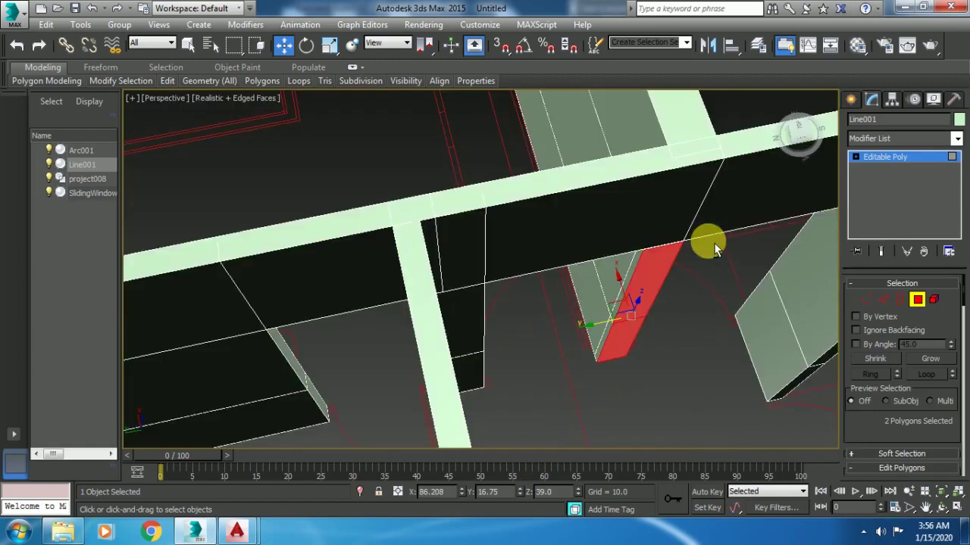
pyautogui.scroll(2, 713, 243)
pyautogui.scroll(4, 638, 303)
pyautogui.scroll(2, 584, 329)
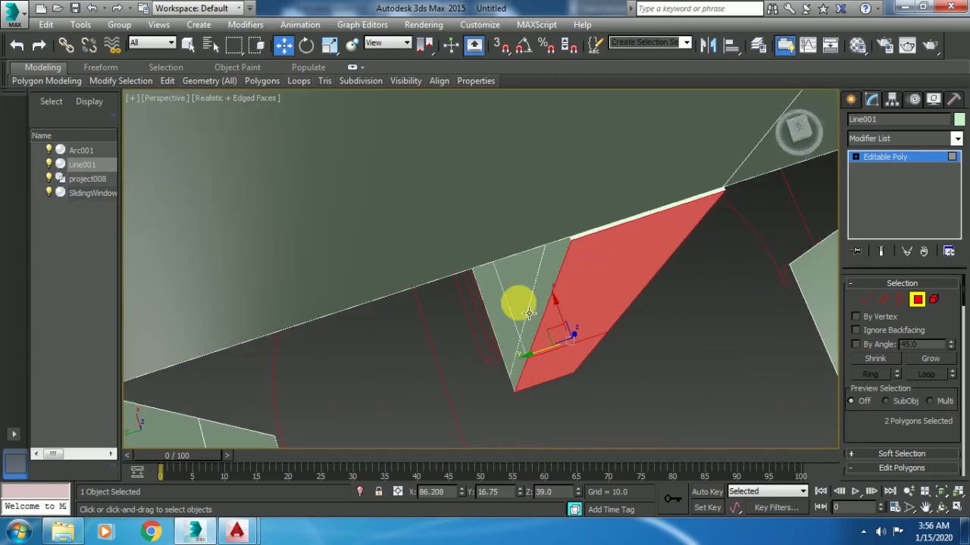
pyautogui.moveTo(559, 310); pyautogui.dragTo(569, 318)
pyautogui.keyDown('alt'); pyautogui.moveTo(569, 318); pyautogui.dragTo(697, 281, button='middle'); pyautogui.keyUp('alt')
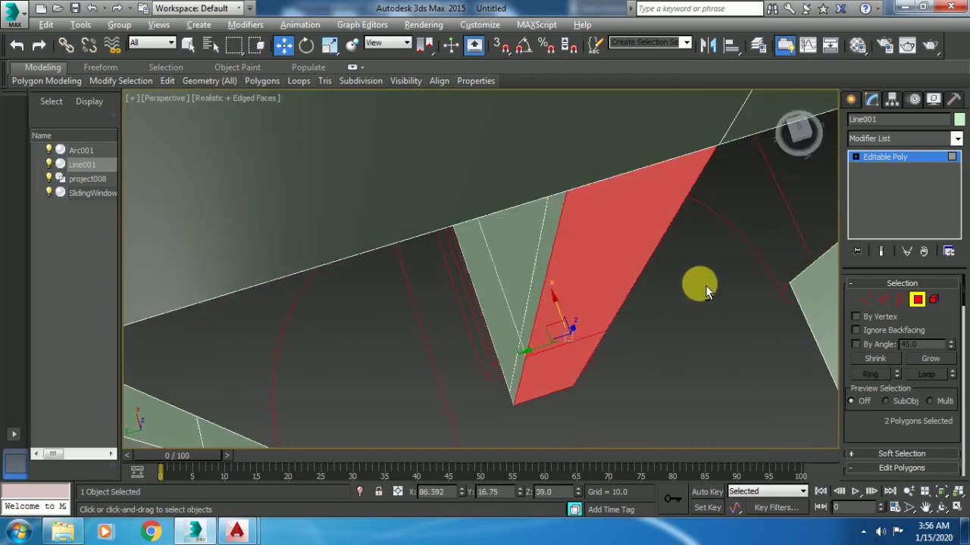
pyautogui.scroll(2, 639, 253)
pyautogui.scroll(-4, 639, 253)
pyautogui.scroll(-2, 639, 253)
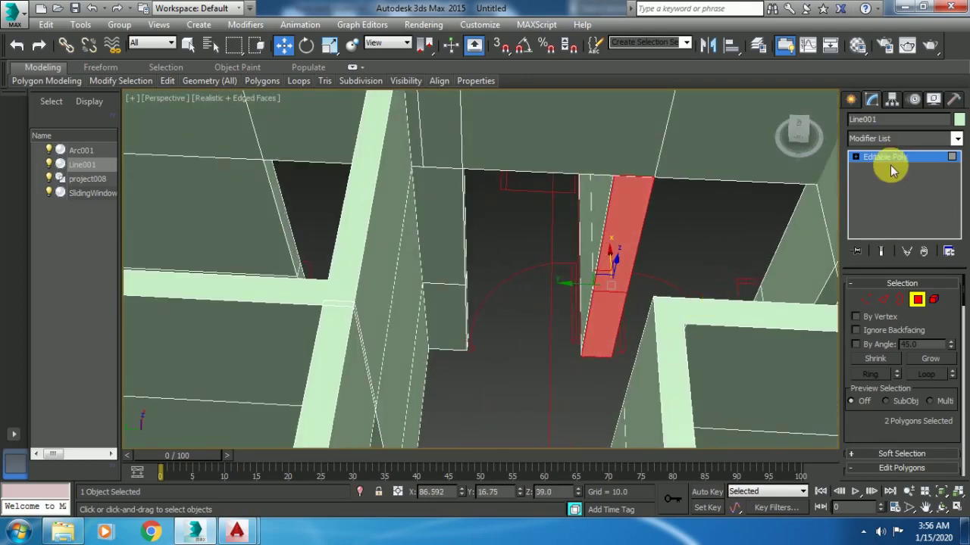
pyautogui.click(885, 158)
pyautogui.click(851, 100)
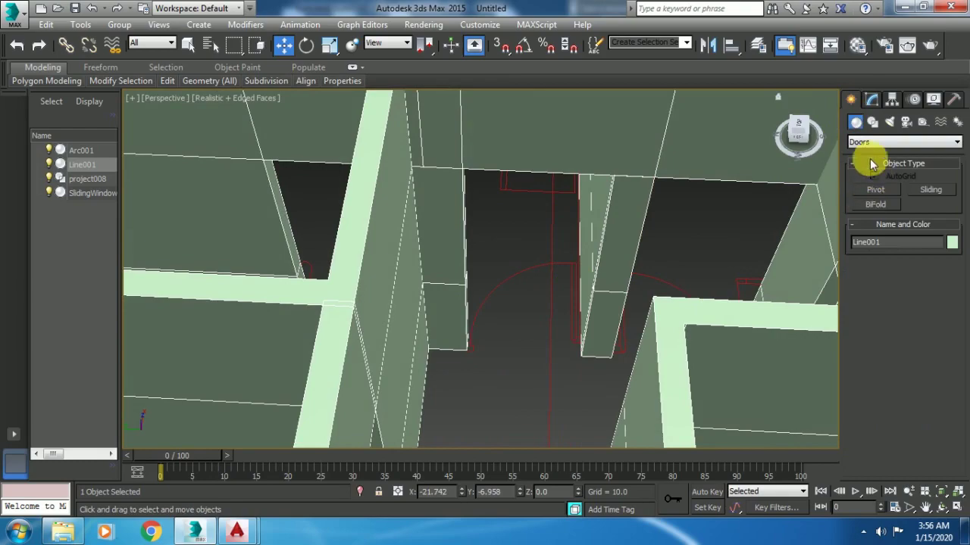
# - Create a pivot door in the wall opening, about 82.882 tall, then view it in Top view
pyautogui.click(875, 190)
pyautogui.scroll(2, 515, 346)
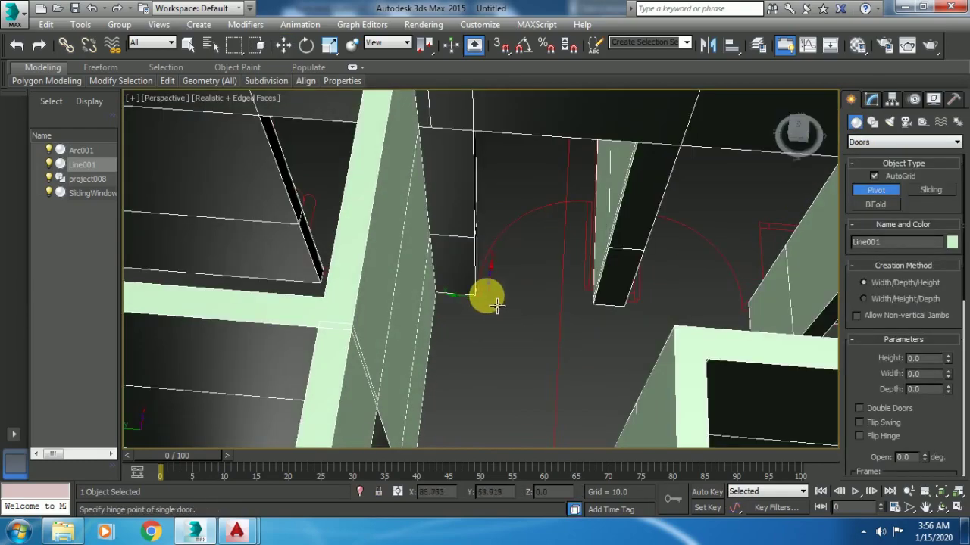
pyautogui.moveTo(490, 302)
pyautogui.mouseDown()
pyautogui.moveTo(588, 305)
pyautogui.moveTo(589, 290)
pyautogui.mouseUp()
pyautogui.click(588, 288)
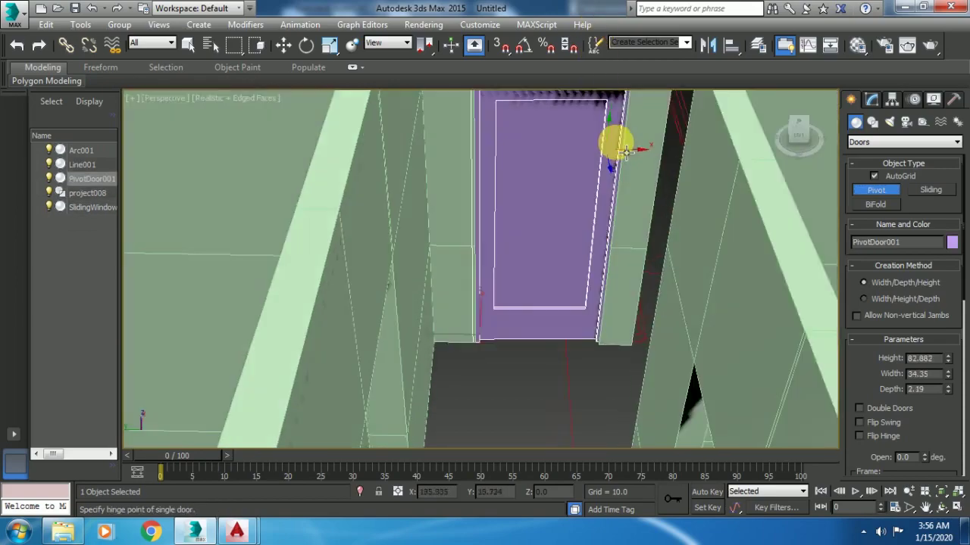
pyautogui.click(625, 167)
pyautogui.scroll(-2, 625, 190)
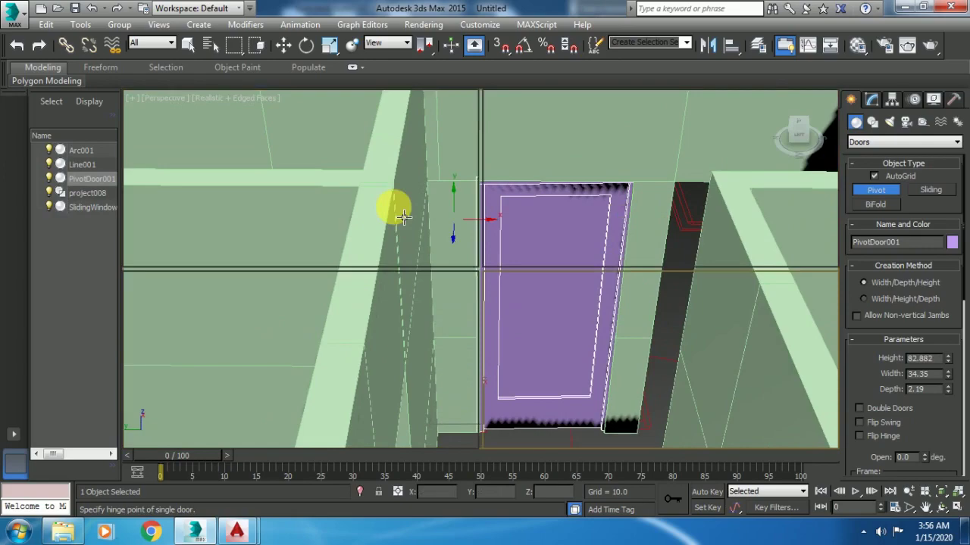
pyautogui.press('t')
pyautogui.hotkey('alt', 'w')
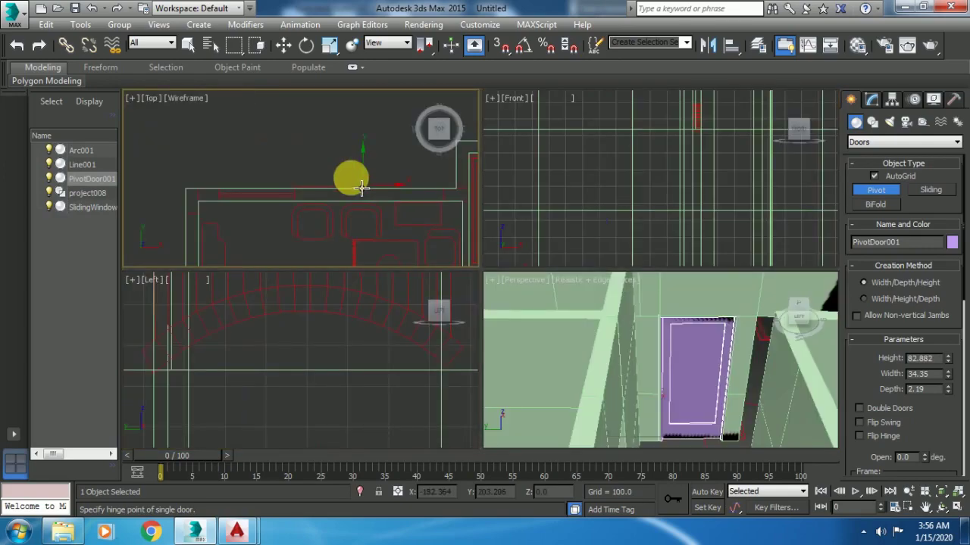
pyautogui.hotkey('alt', 'w')
pyautogui.scroll(3, 443, 252)
pyautogui.scroll(-2, 443, 251)
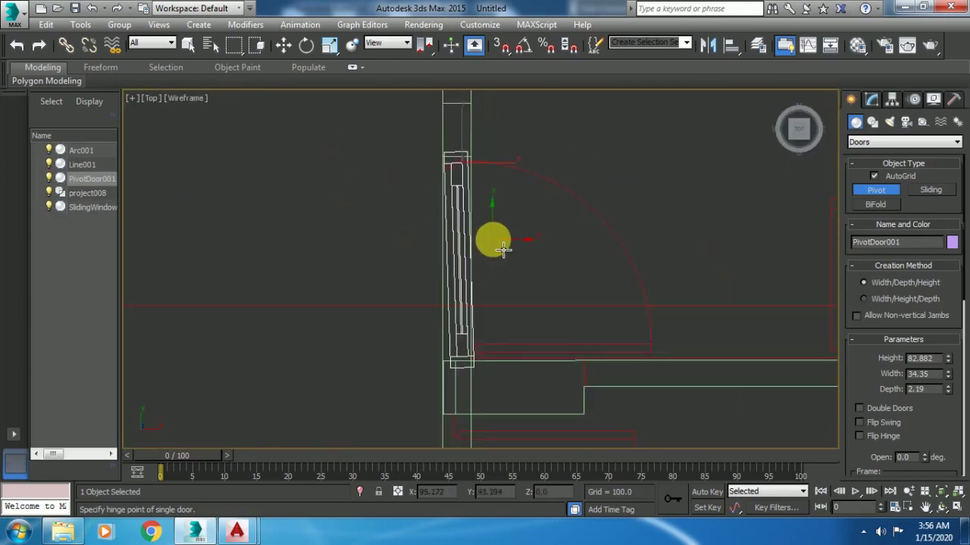
# - Rotate PivotDoor001 upright in line with the wall, to about Z -89.742, and check it in perspective
pyautogui.press('w')
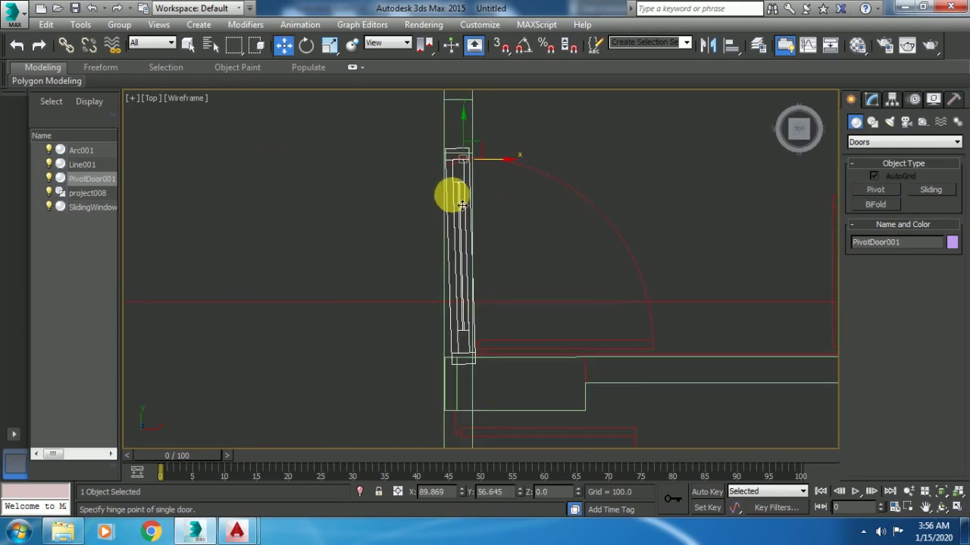
pyautogui.scroll(2, 465, 204)
pyautogui.press('e')
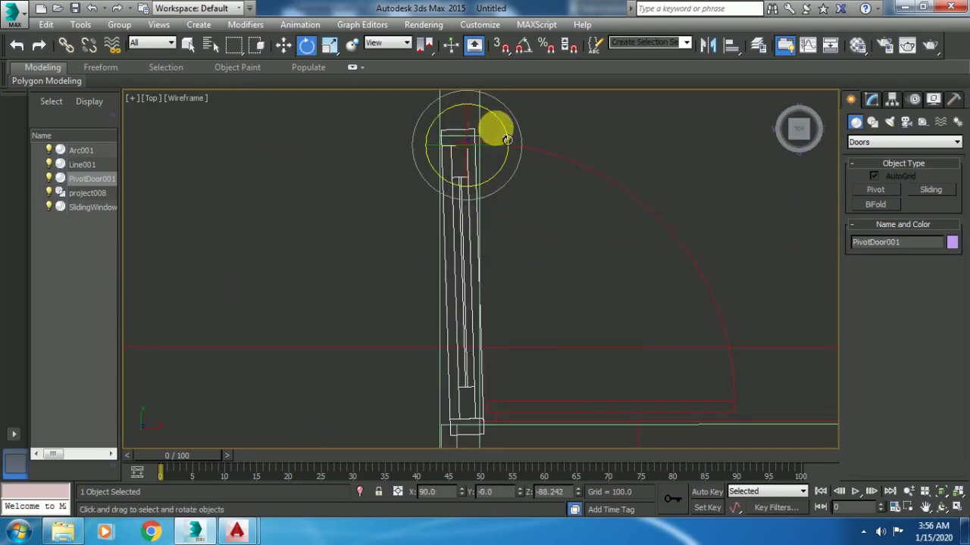
pyautogui.moveTo(518, 142); pyautogui.dragTo(520, 144)
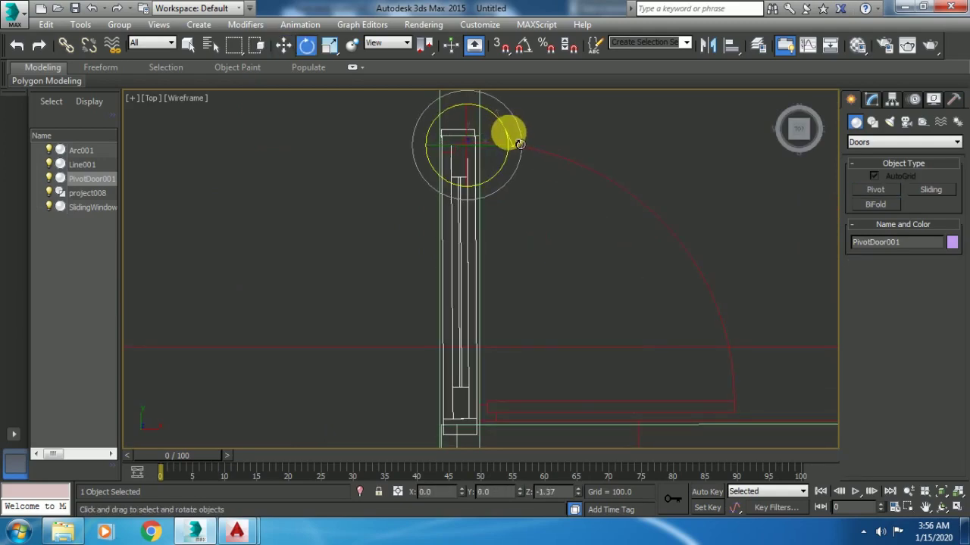
pyautogui.moveTo(520, 144); pyautogui.dragTo(522, 144)
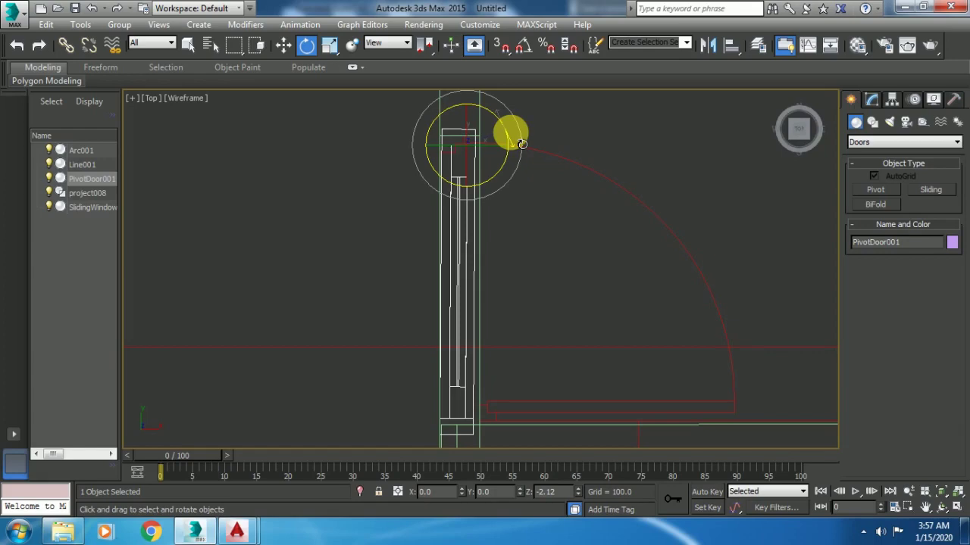
pyautogui.moveTo(521, 143); pyautogui.dragTo(521, 142)
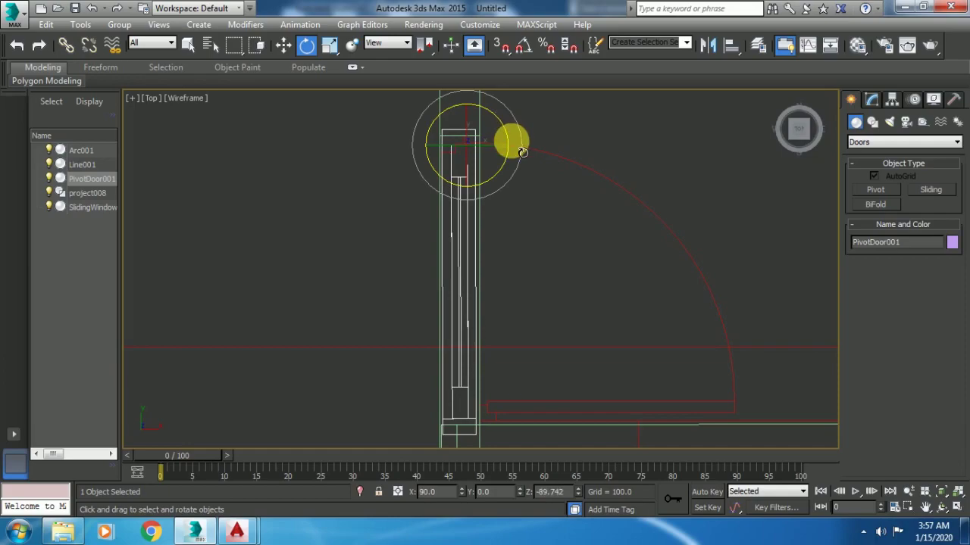
pyautogui.hotkey('alt', 'w')
pyautogui.hotkey('alt', 'w')
pyautogui.moveTo(622, 316)
pyautogui.keyDown('alt'); pyautogui.mouseDown(button='middle')
pyautogui.moveTo(584, 320)
pyautogui.moveTo(573, 287)
pyautogui.moveTo(372, 156)
pyautogui.mouseUp(button='middle'); pyautogui.keyUp('alt')
# - Swing PivotDoor001 open using its Open parameter in the Modify panel
pyautogui.click(284, 47)
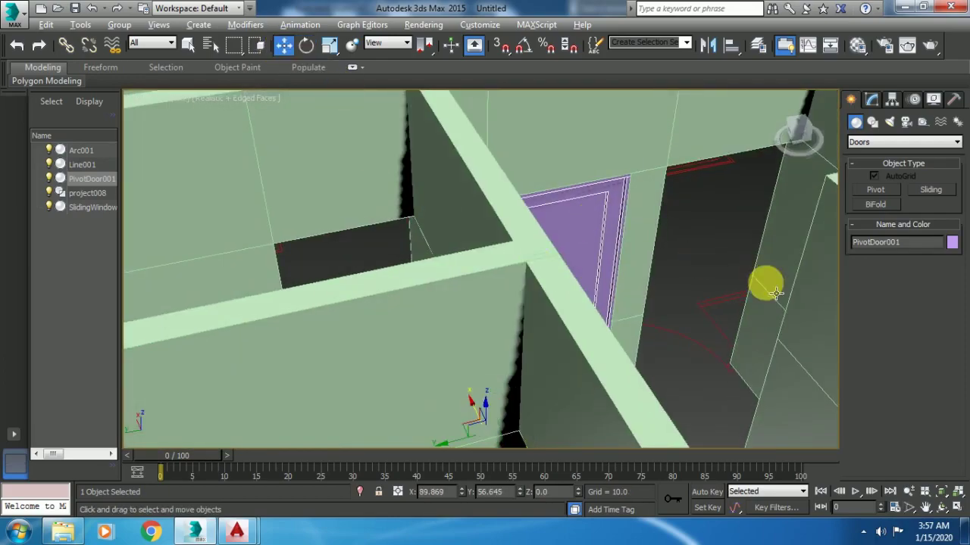
pyautogui.moveTo(762, 281)
pyautogui.keyDown('alt'); pyautogui.mouseDown(button='middle')
pyautogui.moveTo(714, 298)
pyautogui.moveTo(693, 289)
pyautogui.mouseUp(button='middle'); pyautogui.keyUp('alt')
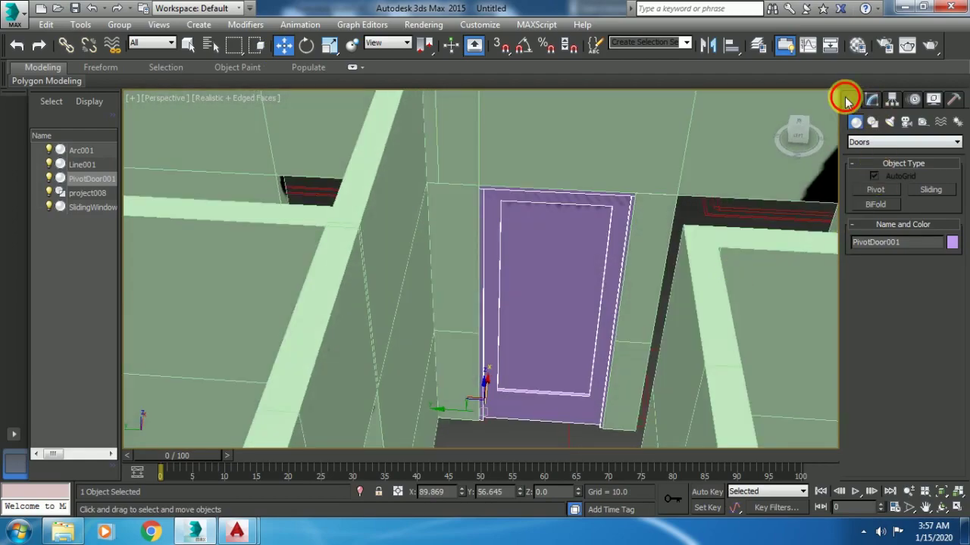
pyautogui.click(873, 101)
pyautogui.scroll(-2, 920, 334)
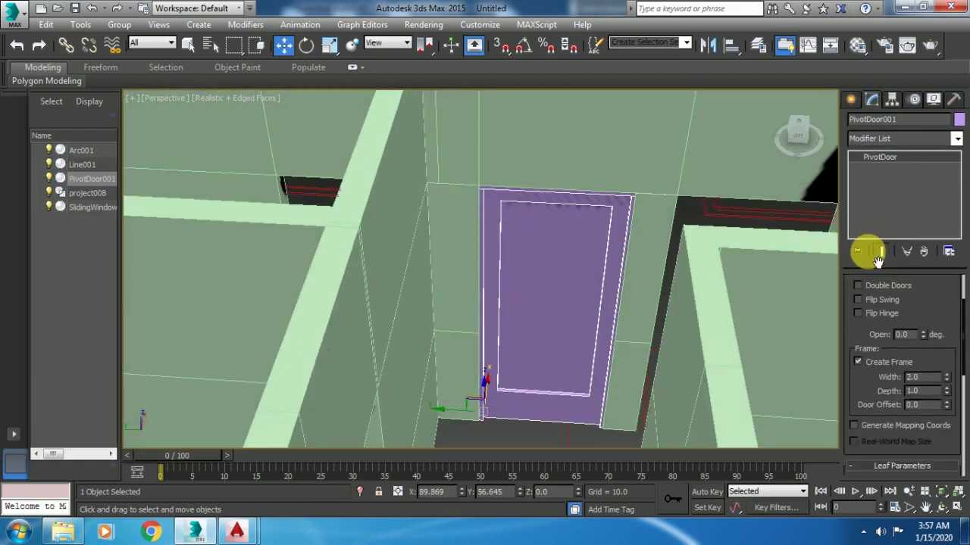
pyautogui.scroll(-1, 919, 310)
pyautogui.moveTo(922, 309)
pyautogui.mouseDown()
pyautogui.moveTo(919, 191)
pyautogui.moveTo(938, 215)
pyautogui.moveTo(925, 195)
pyautogui.mouseUp()
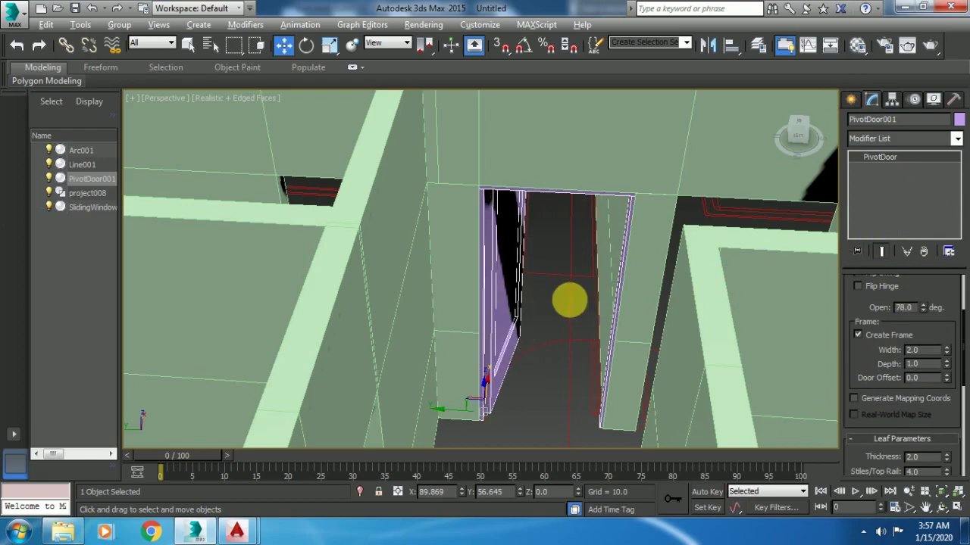
pyautogui.moveTo(569, 301)
pyautogui.keyDown('alt'); pyautogui.mouseDown(button='middle')
pyautogui.moveTo(584, 299)
pyautogui.moveTo(598, 342)
pyautogui.moveTo(593, 292)
pyautogui.moveTo(569, 255)
pyautogui.moveTo(584, 325)
pyautogui.moveTo(578, 292)
pyautogui.moveTo(590, 268)
pyautogui.moveTo(571, 262)
pyautogui.moveTo(582, 276)
pyautogui.mouseUp(button='middle'); pyautogui.keyUp('alt')
pyautogui.keyDown('alt'); pyautogui.moveTo(581, 268); pyautogui.dragTo(625, 300, button='middle'); pyautogui.keyUp('alt')
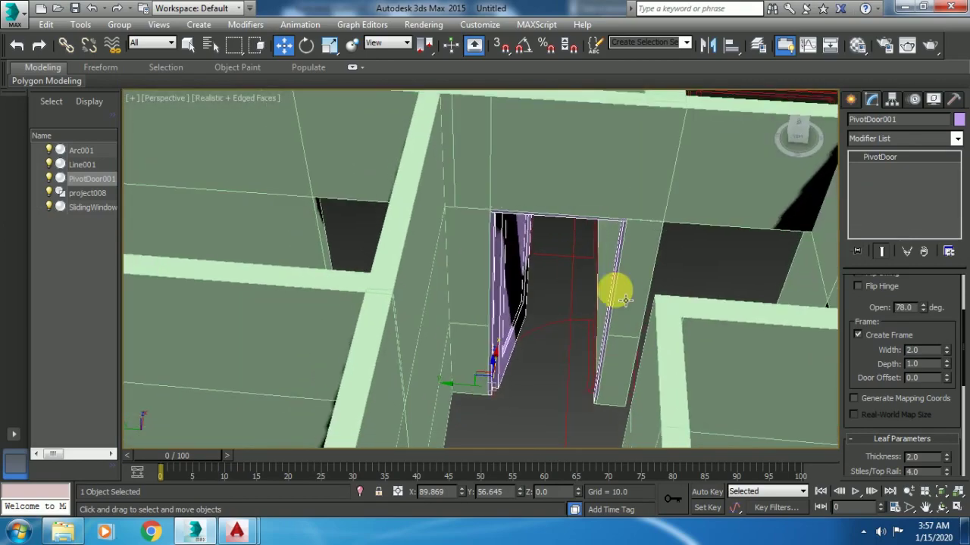
pyautogui.moveTo(888, 378); pyautogui.dragTo(872, 396)
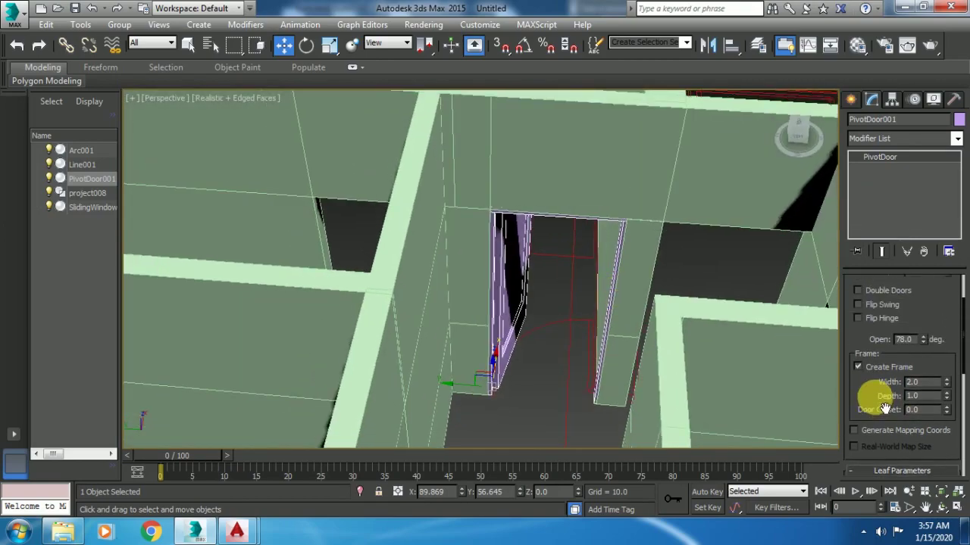
# - Enable Flip Hinge, keeping the original swing direction, and adjust the opening
pyautogui.click(859, 311)
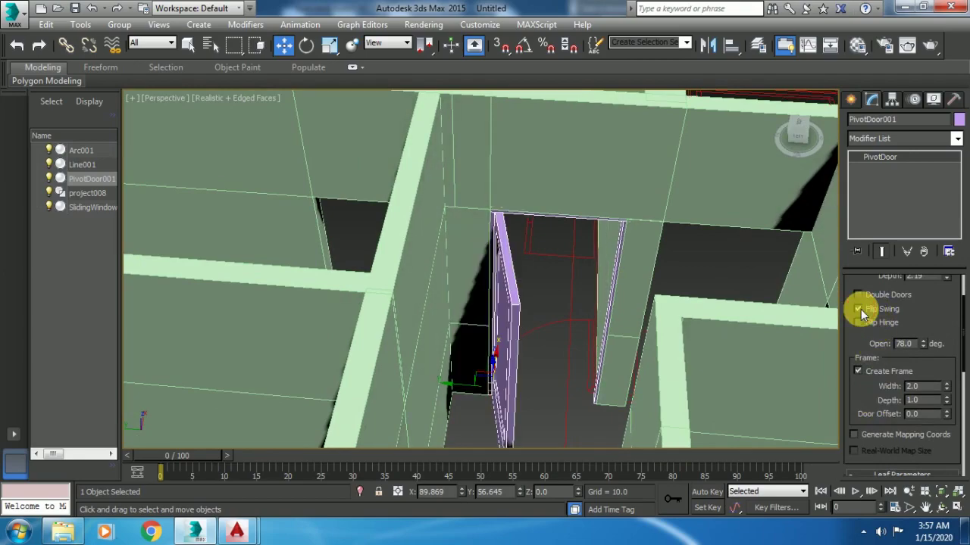
pyautogui.click(860, 312)
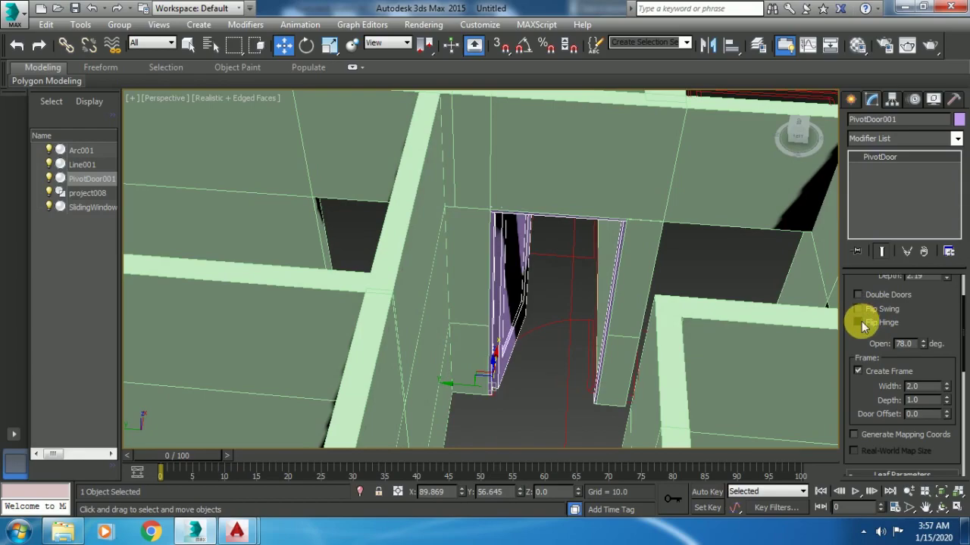
pyautogui.click(862, 321)
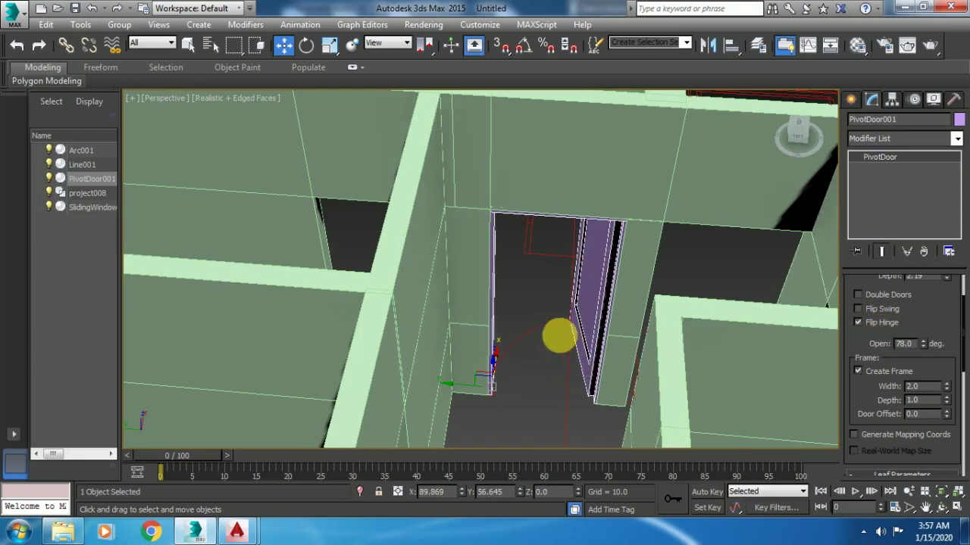
pyautogui.keyDown('alt'); pyautogui.moveTo(558, 336); pyautogui.dragTo(780, 342, button='middle'); pyautogui.keyUp('alt')
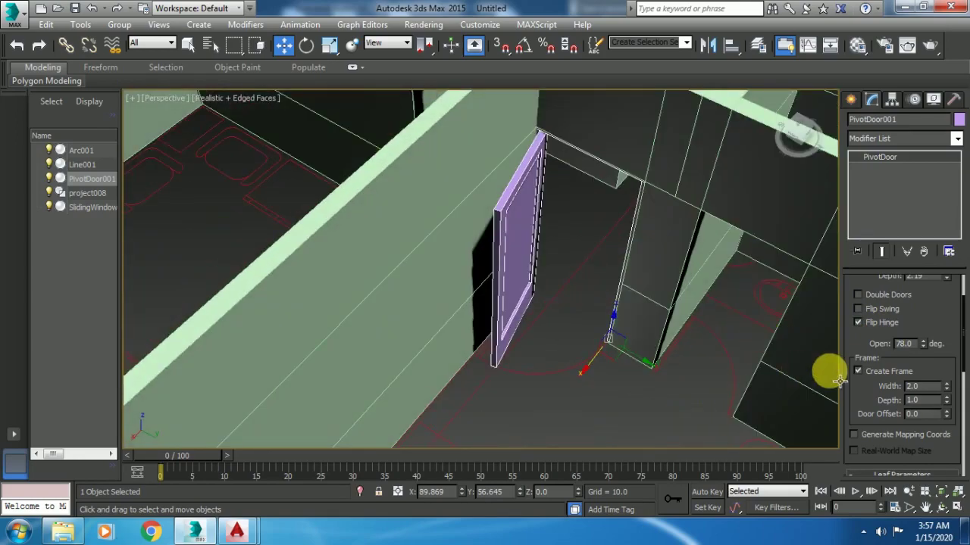
pyautogui.moveTo(923, 345); pyautogui.dragTo(947, 349)
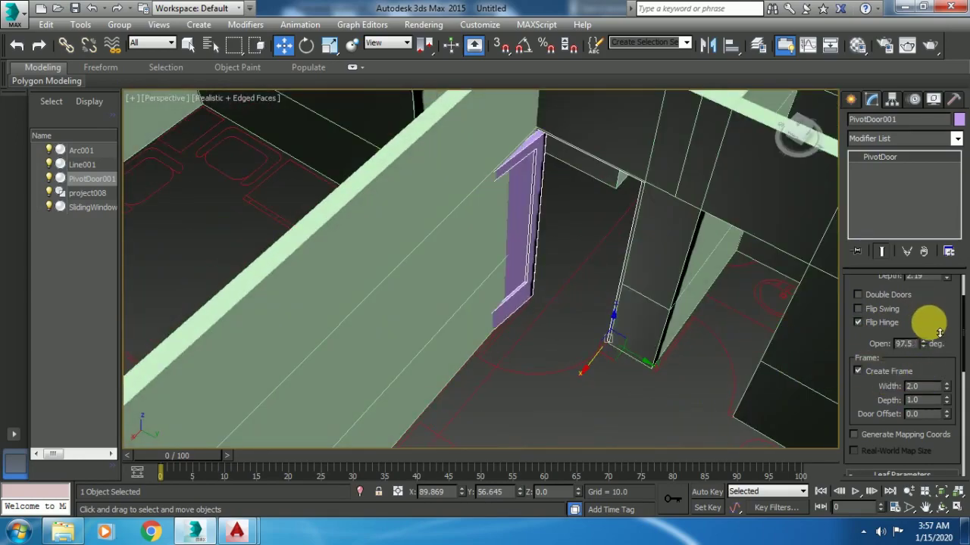
pyautogui.moveTo(672, 349)
pyautogui.keyDown('alt'); pyautogui.mouseDown(button='middle')
pyautogui.moveTo(459, 346)
pyautogui.moveTo(575, 333)
pyautogui.mouseUp(button='middle'); pyautogui.keyUp('alt')
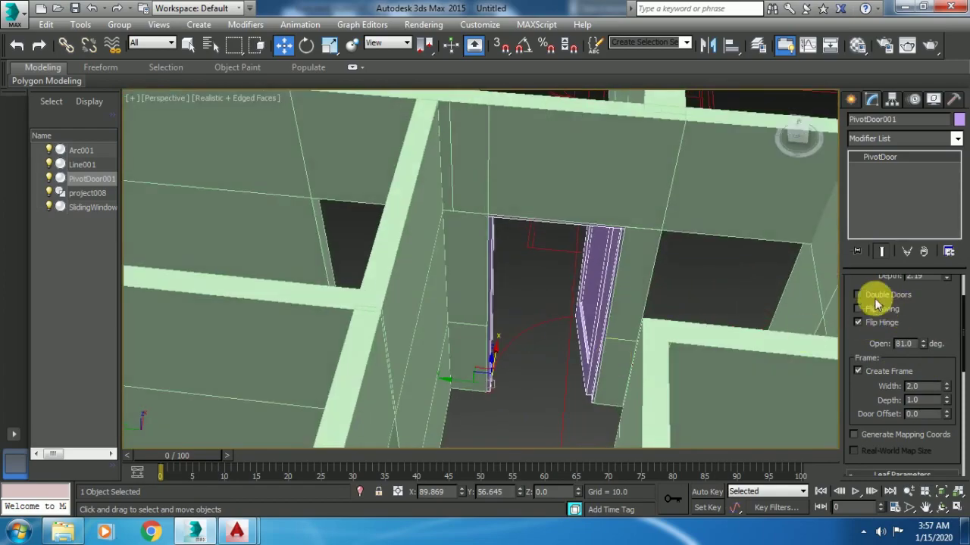
# - Try double doors, then return to a single leaf opened 40 degrees, viewed from above
pyautogui.click(871, 306)
pyautogui.click(867, 295)
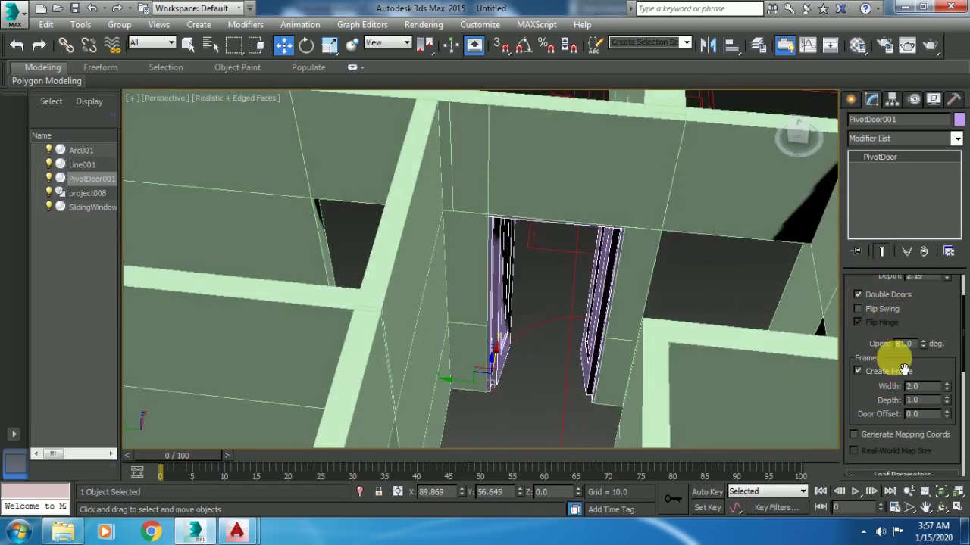
pyautogui.moveTo(922, 345); pyautogui.dragTo(962, 442)
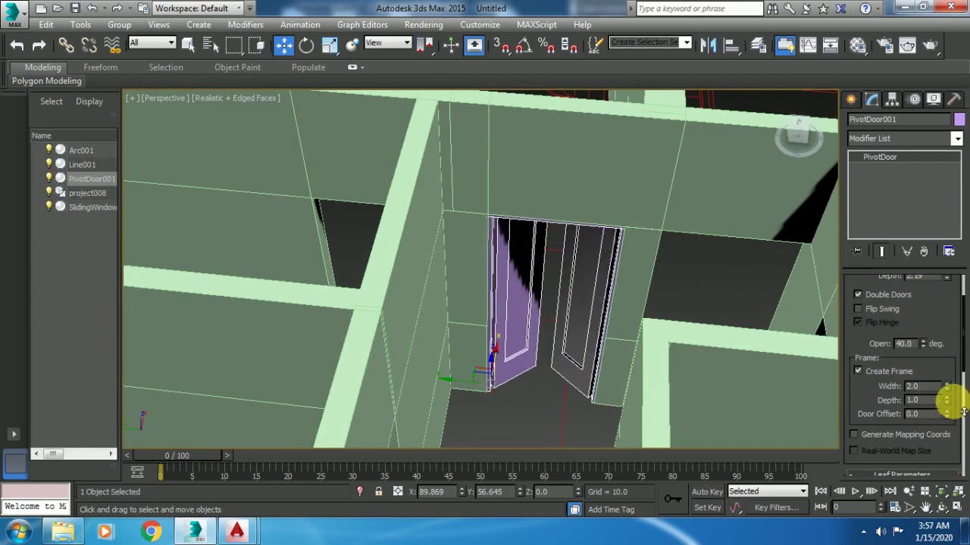
pyautogui.click(860, 296)
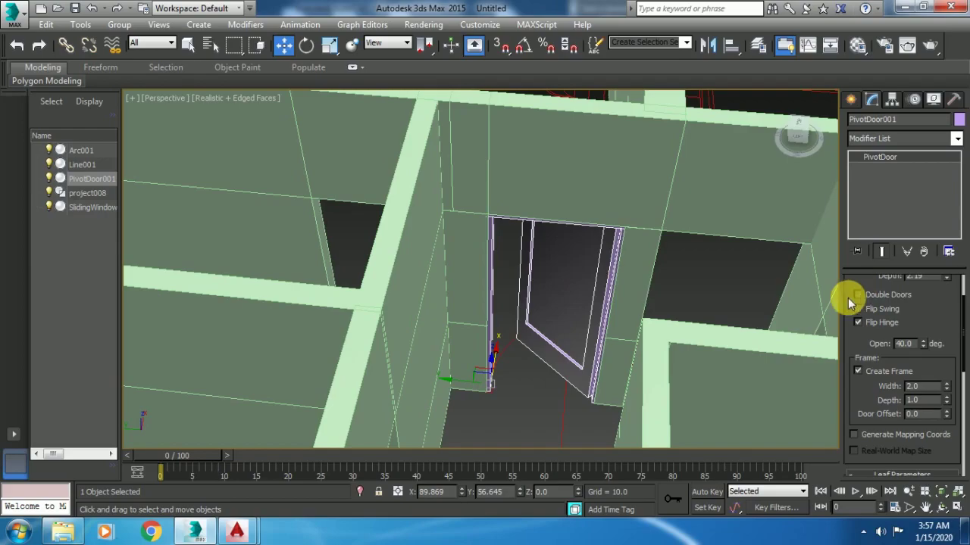
pyautogui.moveTo(444, 288)
pyautogui.keyDown('alt'); pyautogui.mouseDown(button='middle')
pyautogui.moveTo(515, 356)
pyautogui.moveTo(704, 311)
pyautogui.mouseUp(button='middle'); pyautogui.keyUp('alt')
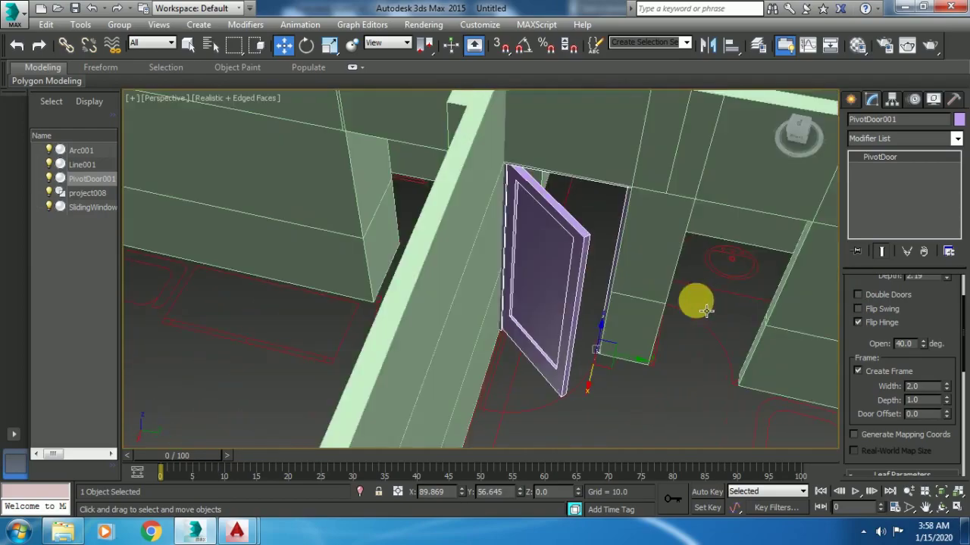
pyautogui.scroll(-1, 704, 311)
pyautogui.scroll(-2, 693, 322)
pyautogui.scroll(-2, 682, 333)
pyautogui.scroll(-2, 671, 344)
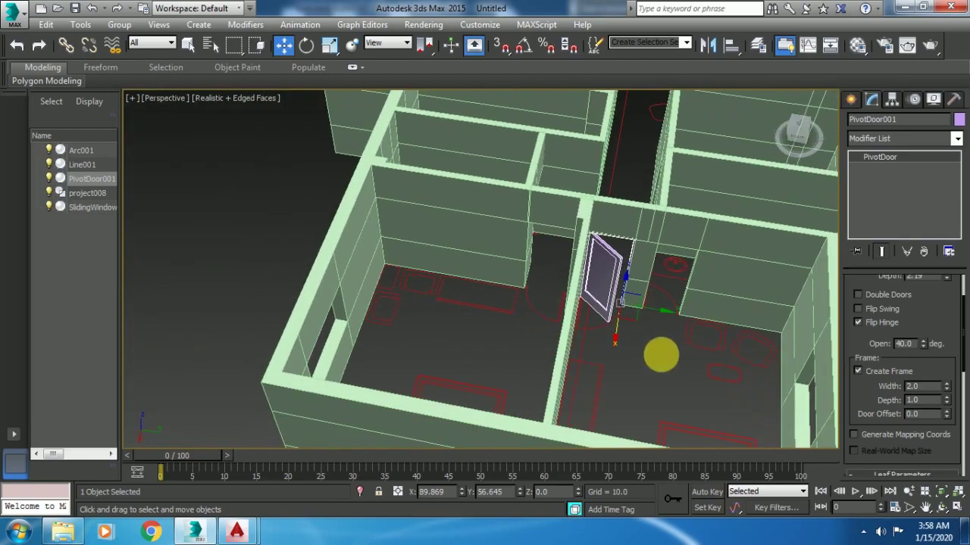
pyautogui.moveTo(661, 355)
pyautogui.keyDown('alt'); pyautogui.mouseDown(button='middle')
pyautogui.moveTo(520, 325)
pyautogui.moveTo(558, 325)
pyautogui.moveTo(472, 340)
pyautogui.moveTo(373, 340)
pyautogui.moveTo(361, 331)
pyautogui.moveTo(452, 265)
pyautogui.moveTo(462, 361)
pyautogui.mouseUp(button='middle'); pyautogui.keyUp('alt')
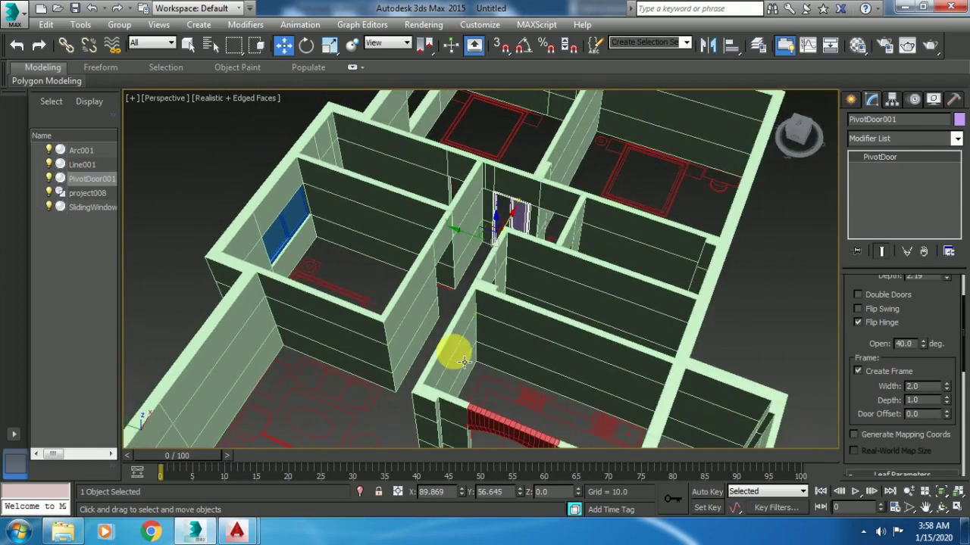